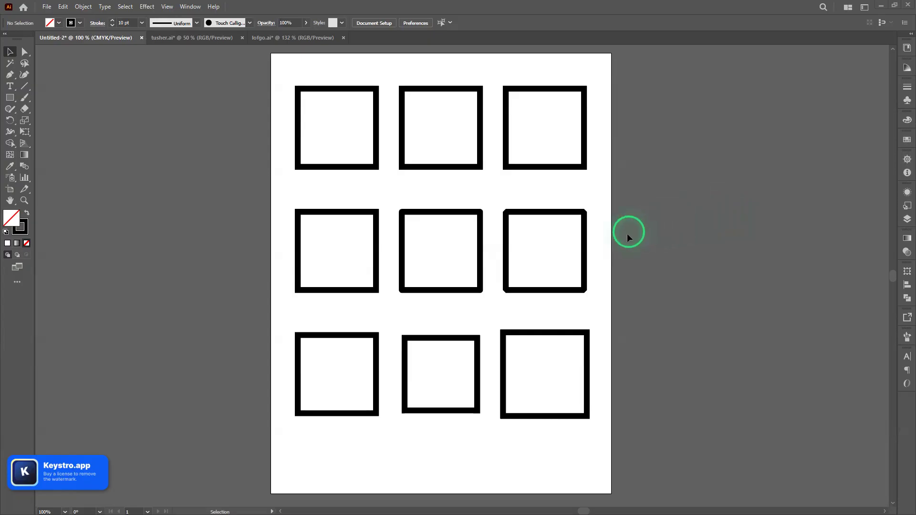
- Fill the three squares in the top row with a medium blue, keeping their black strokes
{"action": "left_click_drag", "start_coordinate": [626, 233], "coordinate": [594, 240]}
{"action": "left_click_drag", "start_coordinate": [246, 78], "coordinate": [577, 156]}
{"action": "double_click", "coordinate": [11, 219]}
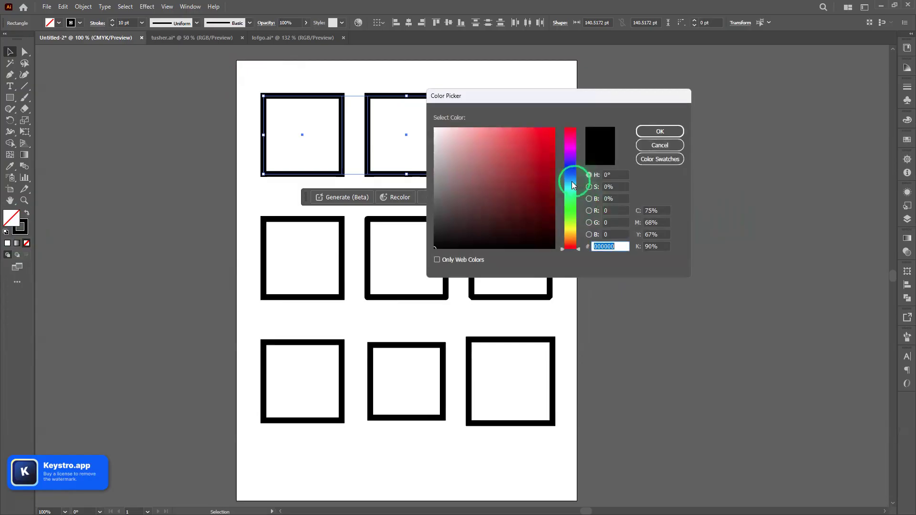
{"action": "left_click", "coordinate": [572, 181]}
{"action": "mouse_move", "coordinate": [556, 174]}
{"action": "left_mouse_down"}
{"action": "mouse_move", "coordinate": [537, 158]}
{"action": "mouse_move", "coordinate": [570, 159]}
{"action": "mouse_move", "coordinate": [570, 179]}
{"action": "mouse_move", "coordinate": [537, 163]}
{"action": "mouse_move", "coordinate": [564, 125]}
{"action": "left_mouse_up"}
{"action": "left_click", "coordinate": [648, 131]}
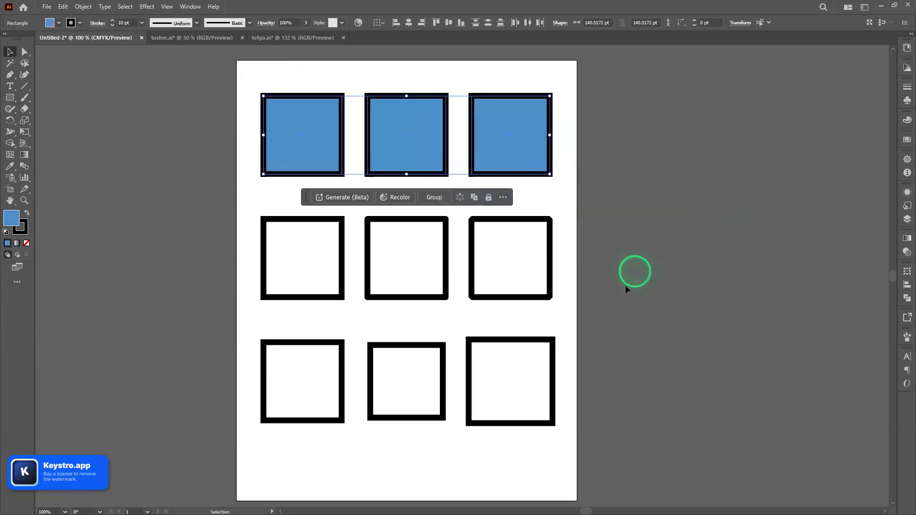
- Fill the three squares in the middle row with a dark red
{"action": "left_click_drag", "start_coordinate": [568, 305], "coordinate": [229, 235]}
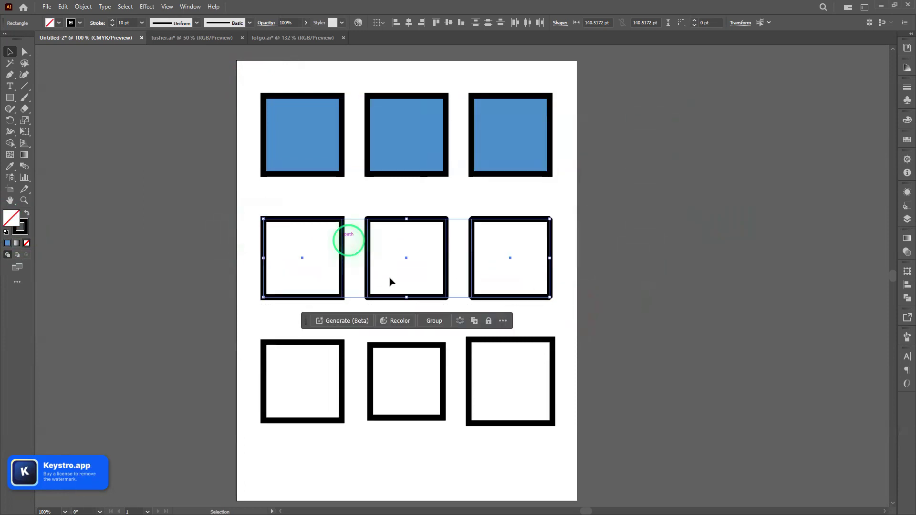
{"action": "double_click", "coordinate": [12, 217]}
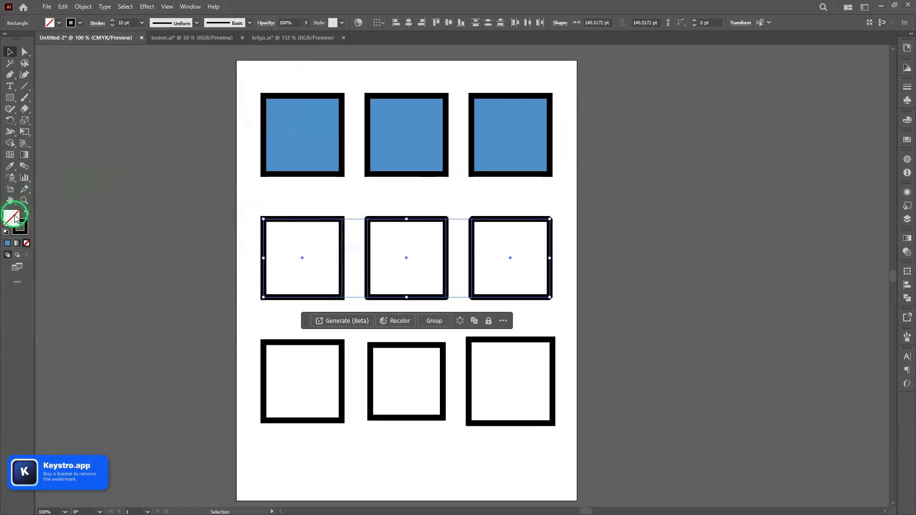
{"action": "left_click", "coordinate": [550, 177]}
{"action": "left_click", "coordinate": [660, 131]}
- Fill the three squares in the bottom row with a light green and clear the selection
{"action": "left_click_drag", "start_coordinate": [577, 462], "coordinate": [229, 353]}
{"action": "double_click", "coordinate": [12, 217]}
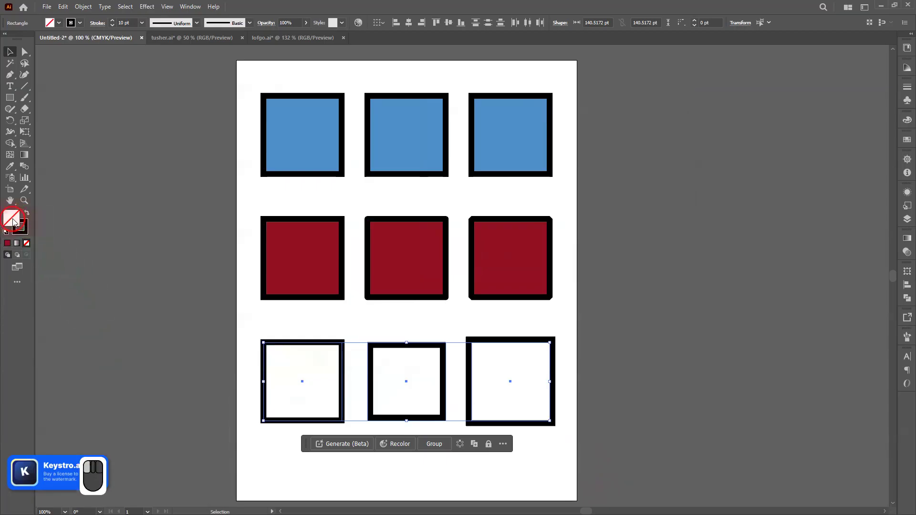
{"action": "left_click", "coordinate": [573, 209]}
{"action": "left_click_drag", "start_coordinate": [552, 200], "coordinate": [580, 142]}
{"action": "left_click", "coordinate": [660, 129]}
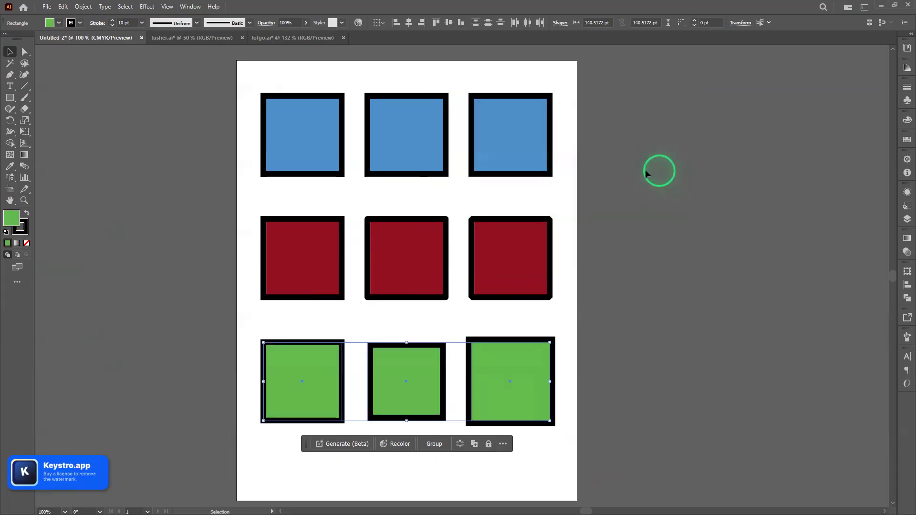
{"action": "left_click_drag", "start_coordinate": [638, 178], "coordinate": [619, 173]}
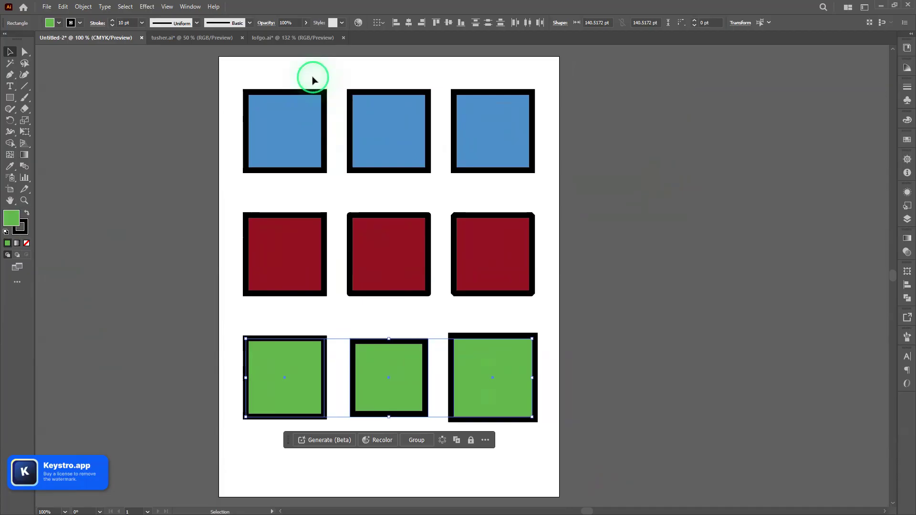
{"action": "left_click", "coordinate": [564, 135]}
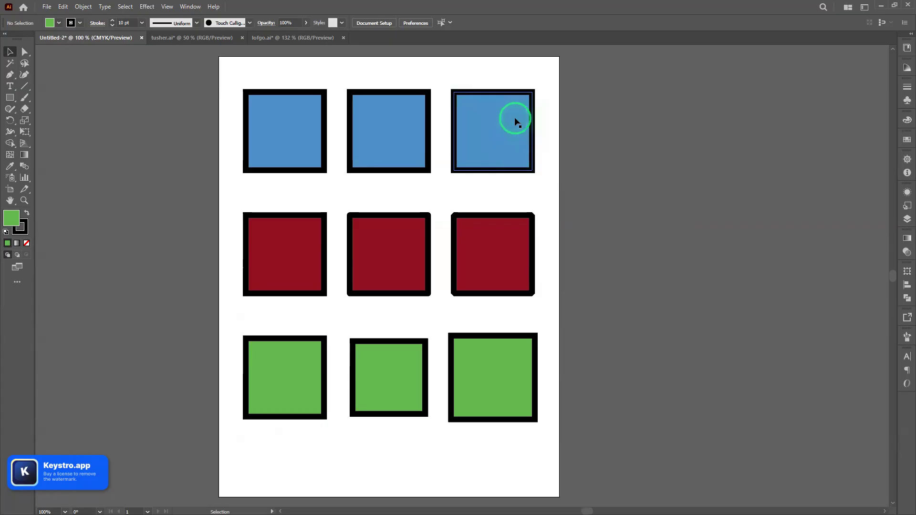
- Remove the black stroke from the middle blue square by setting it to None, keeping its blue fill
{"action": "left_click", "coordinate": [400, 124]}
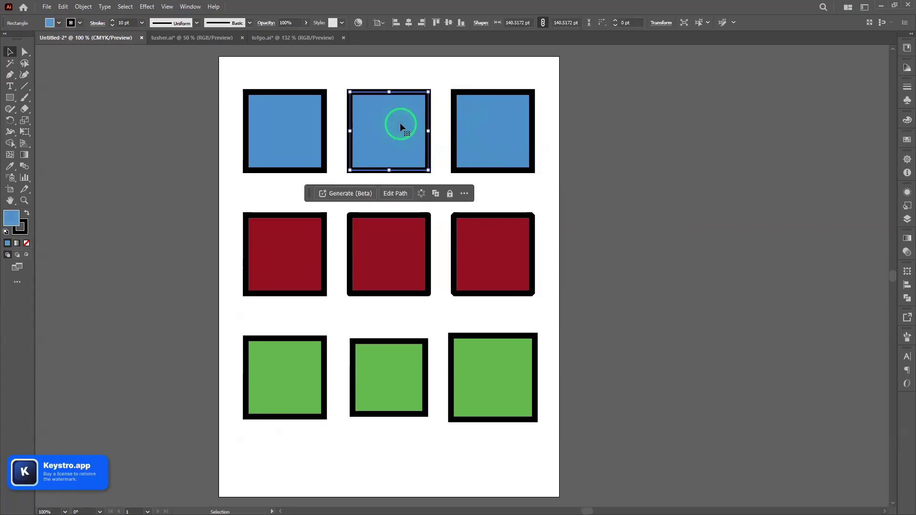
{"action": "left_click", "coordinate": [20, 229]}
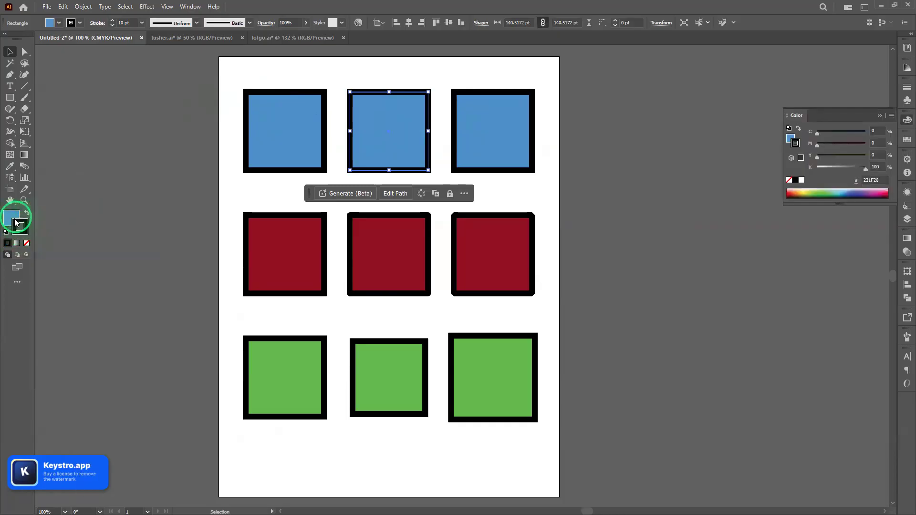
{"action": "left_click", "coordinate": [12, 218]}
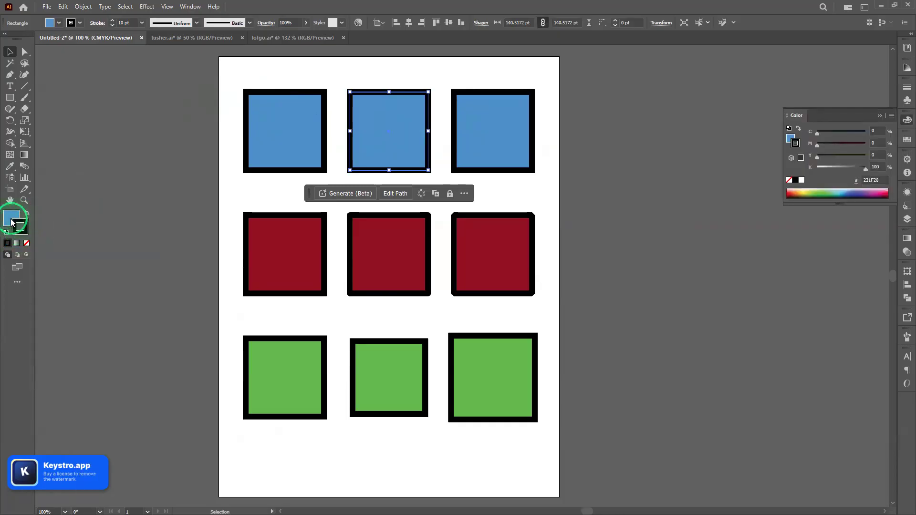
{"action": "left_click", "coordinate": [26, 243]}
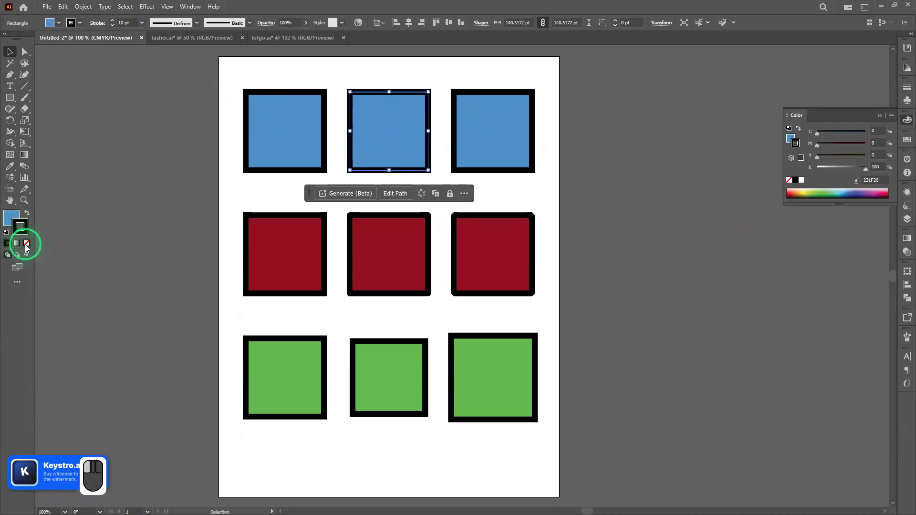
{"action": "left_click", "coordinate": [413, 83]}
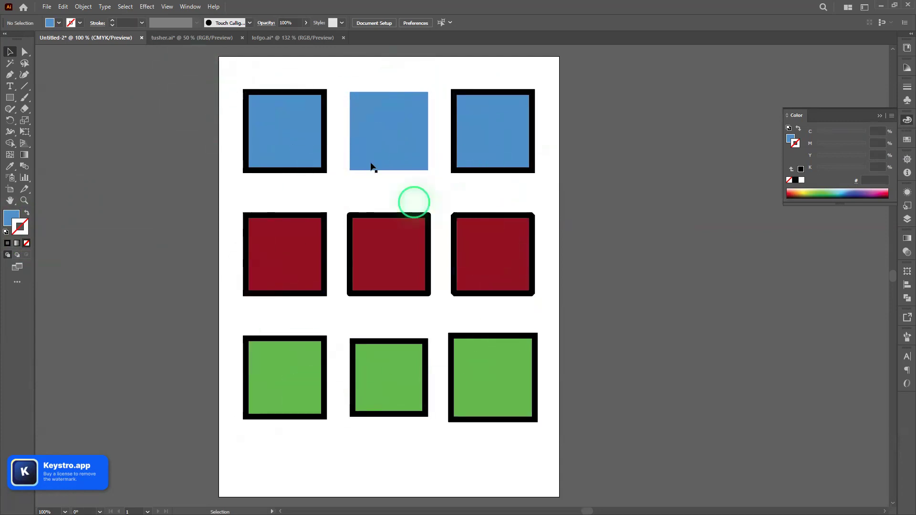
{"action": "left_click", "coordinate": [98, 24]}
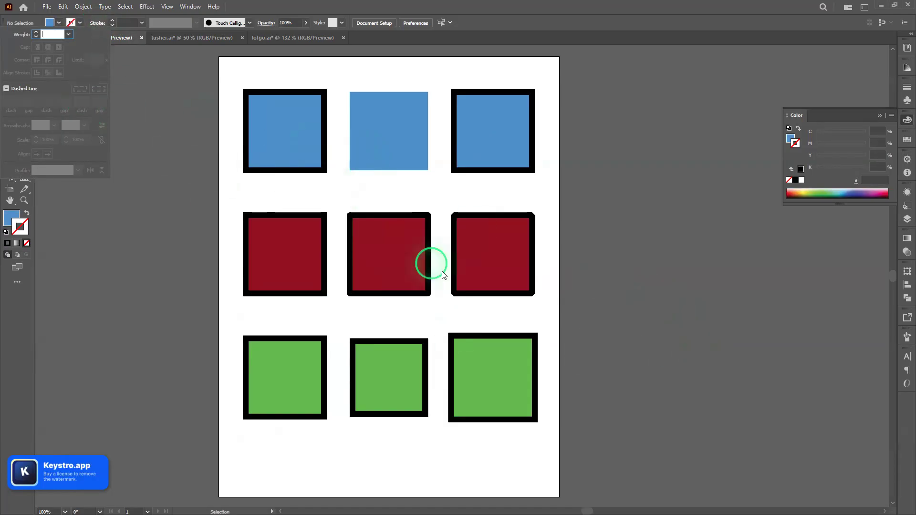
{"action": "left_click", "coordinate": [284, 157]}
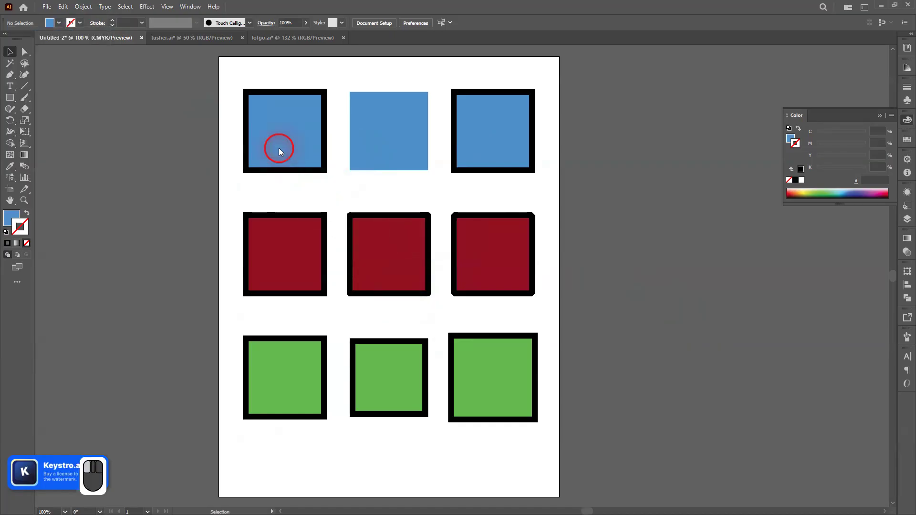
{"action": "left_click", "coordinate": [92, 24]}
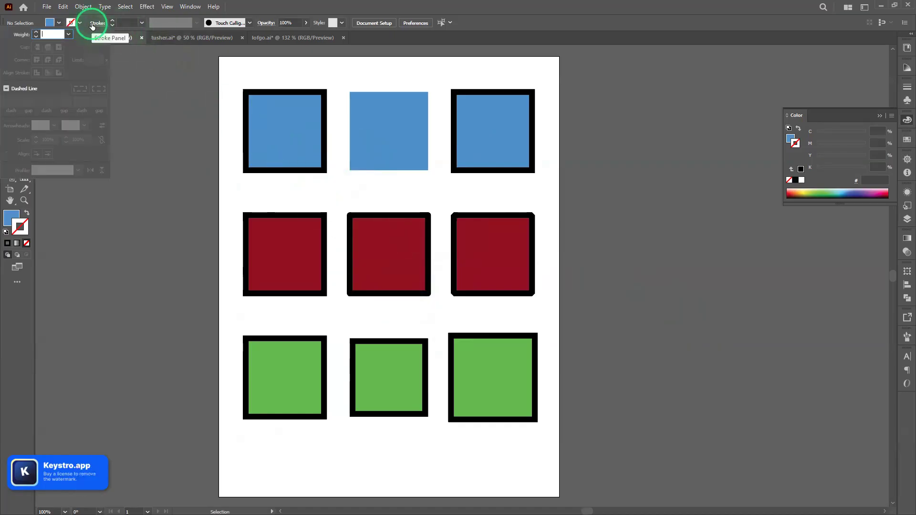
{"action": "left_click", "coordinate": [306, 148]}
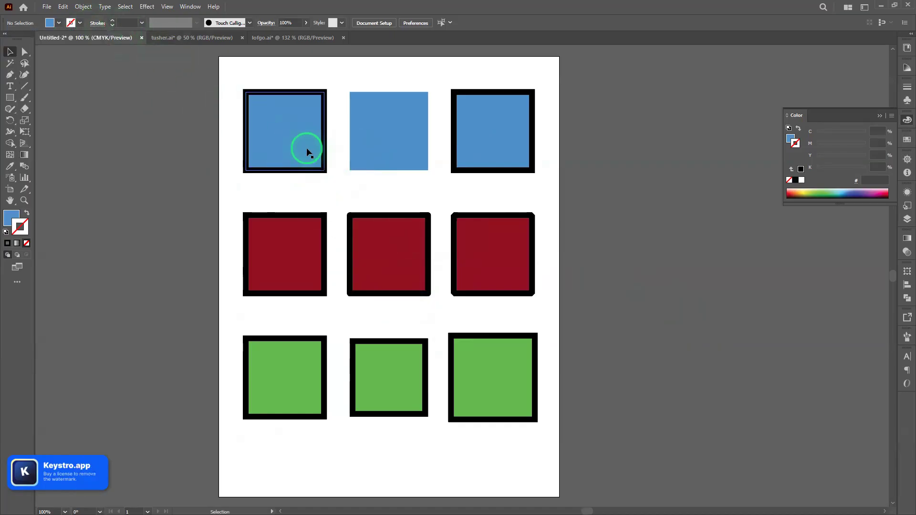
- Examine the first blue square's stroke options and, up close, how its stroke sits along the path
{"action": "left_click", "coordinate": [292, 96]}
{"action": "left_click", "coordinate": [97, 24]}
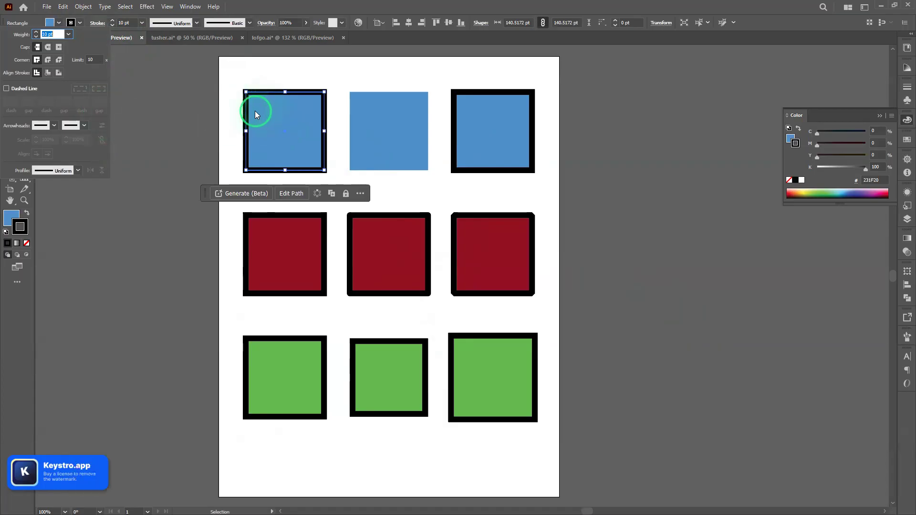
{"action": "scroll", "coordinate": [282, 116], "scroll_direction": "up", "scroll_amount": 1}
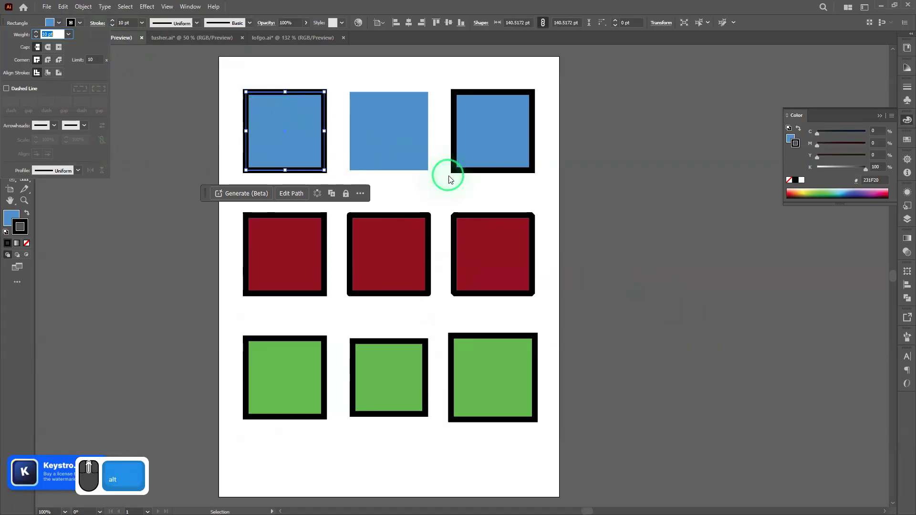
{"action": "scroll", "coordinate": [277, 126], "scroll_direction": "up", "scroll_amount": 1}
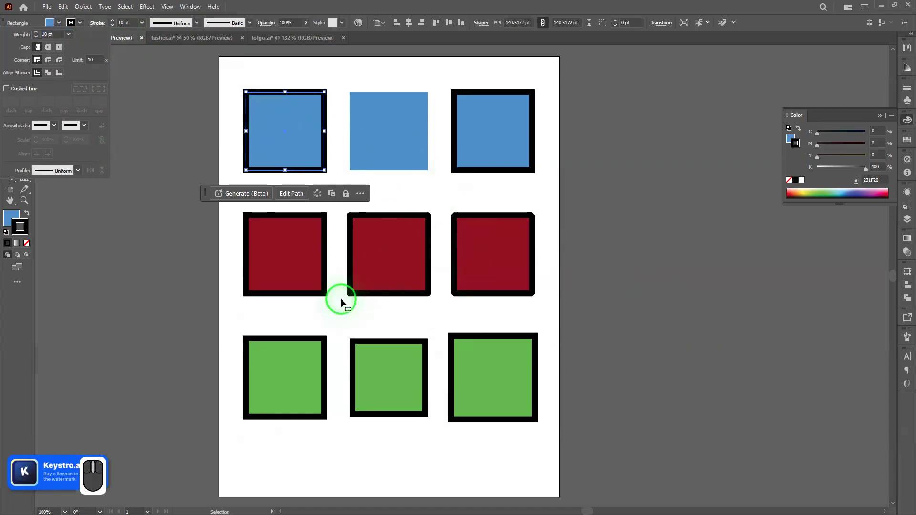
{"action": "left_click", "coordinate": [319, 323]}
{"action": "scroll", "coordinate": [297, 175], "scroll_direction": "up", "scroll_amount": 3}
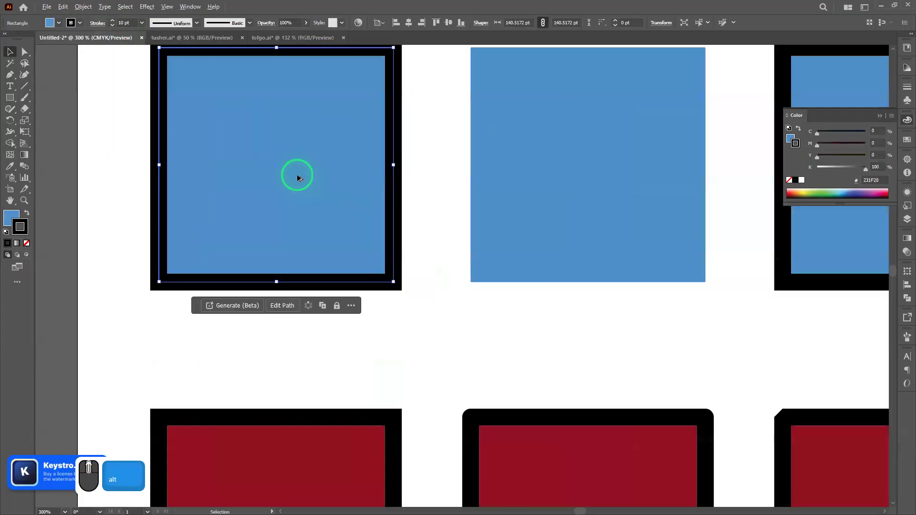
{"action": "scroll", "coordinate": [187, 123], "scroll_direction": "up", "scroll_amount": 3}
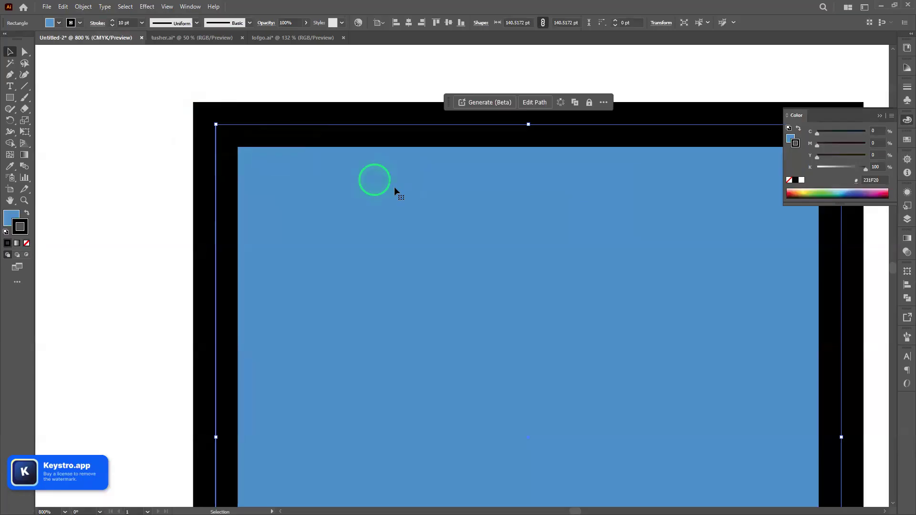
{"action": "scroll", "coordinate": [413, 193], "scroll_direction": "down", "scroll_amount": 2}
{"action": "left_click_drag", "start_coordinate": [428, 210], "coordinate": [386, 202]}
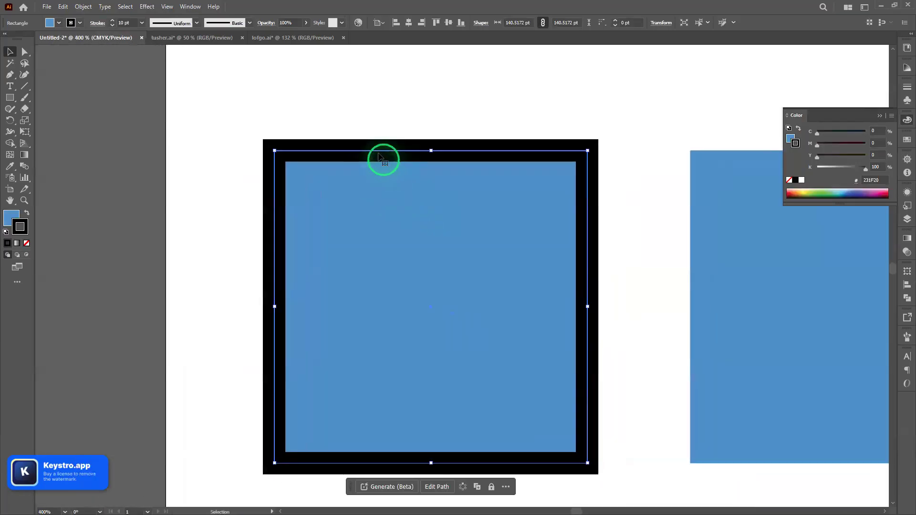
- Try thicker stroke weights on the first blue square and return the weight to 10 pt
{"action": "left_click", "coordinate": [113, 20]}
{"action": "left_click", "coordinate": [113, 20]}
{"action": "left_click", "coordinate": [113, 20]}
{"action": "left_click", "coordinate": [112, 25]}
{"action": "left_click", "coordinate": [112, 26]}
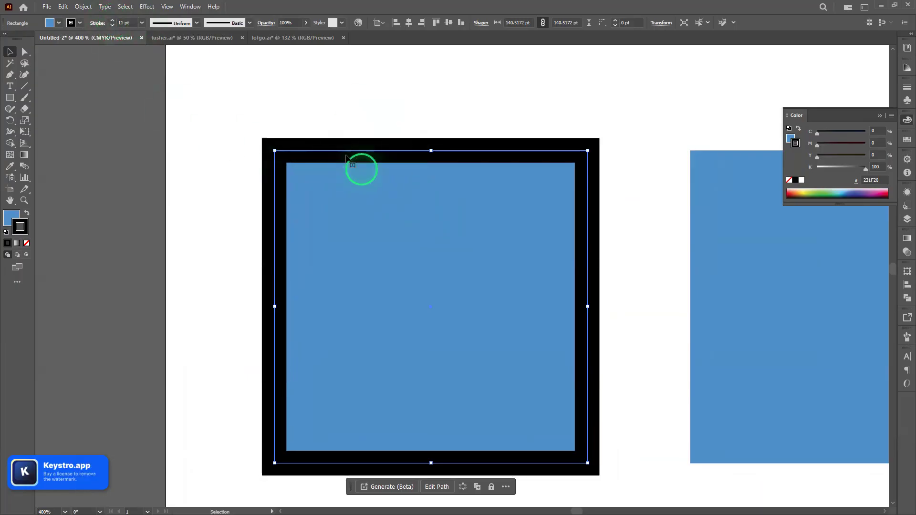
{"action": "left_click", "coordinate": [112, 25]}
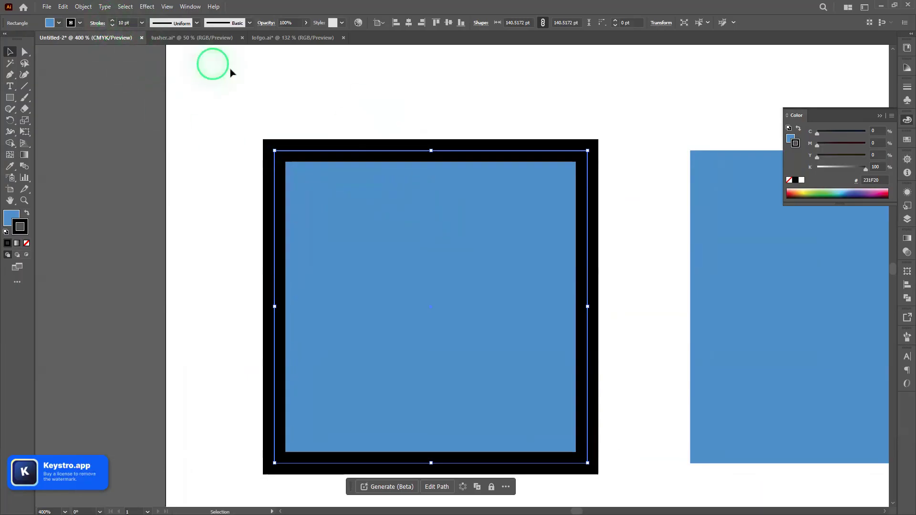
- Examine the first red square's stroke options and the corner join of its outline up close
{"action": "scroll", "coordinate": [349, 153], "scroll_direction": "down", "scroll_amount": 2}
{"action": "left_click_drag", "start_coordinate": [514, 280], "coordinate": [386, 221]}
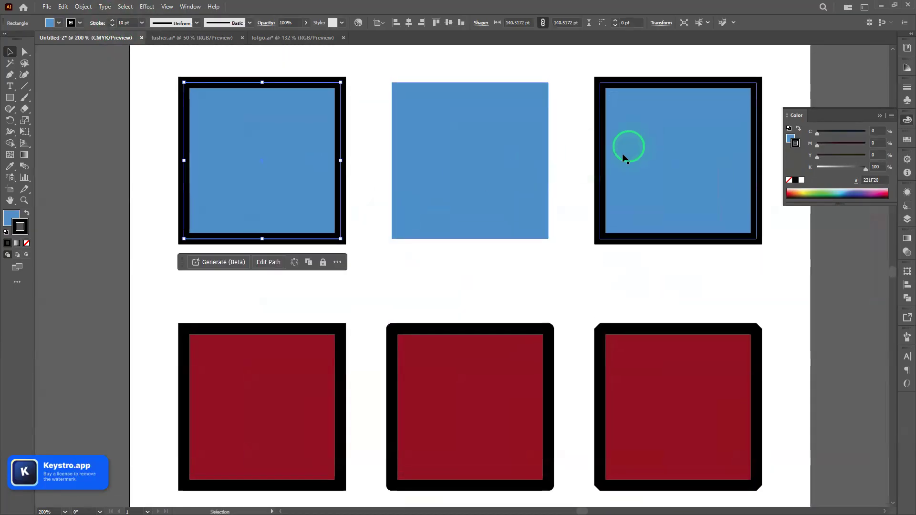
{"action": "left_click", "coordinate": [254, 327]}
{"action": "left_click_drag", "start_coordinate": [349, 306], "coordinate": [341, 242]}
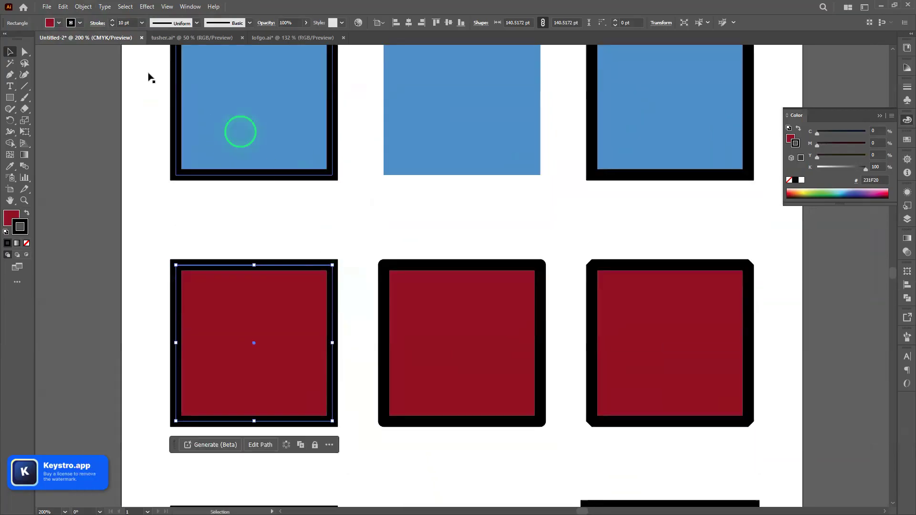
{"action": "left_click", "coordinate": [97, 22]}
{"action": "left_click", "coordinate": [297, 235]}
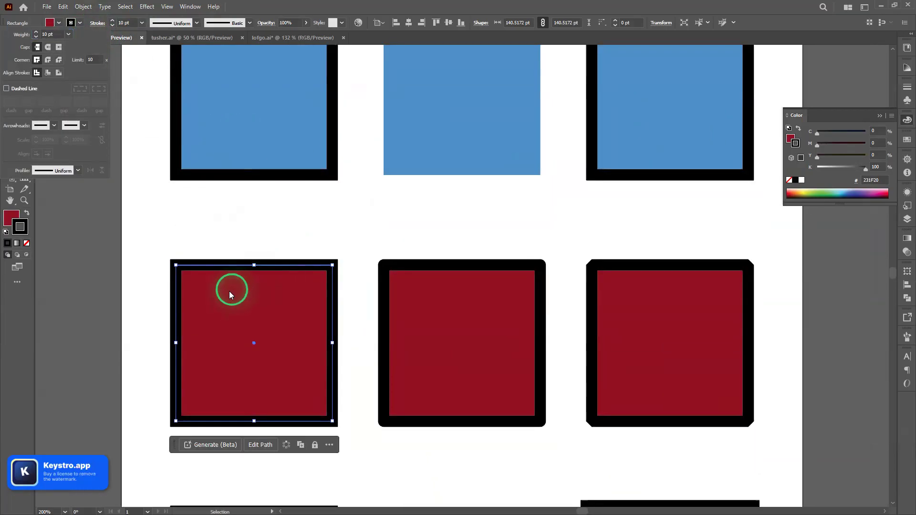
{"action": "scroll", "coordinate": [197, 284], "scroll_direction": "up", "scroll_amount": 2}
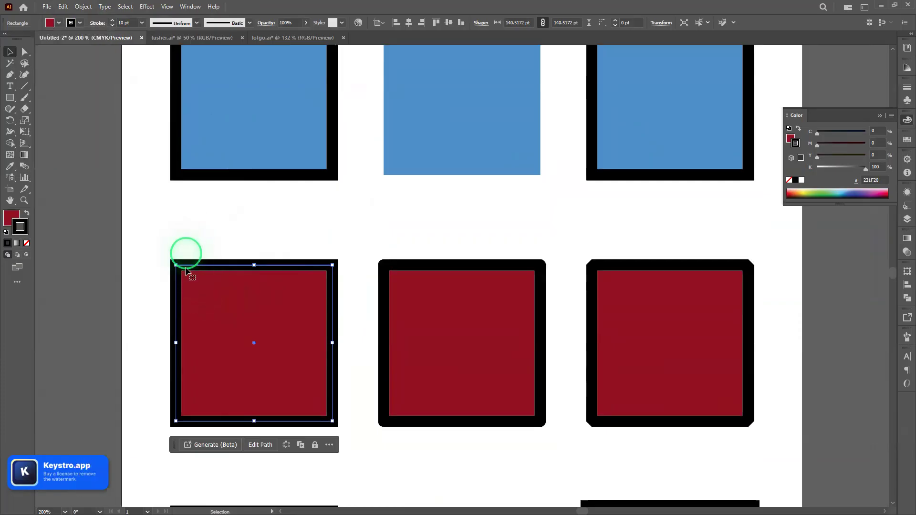
{"action": "scroll", "coordinate": [188, 263], "scroll_direction": "up", "scroll_amount": 4}
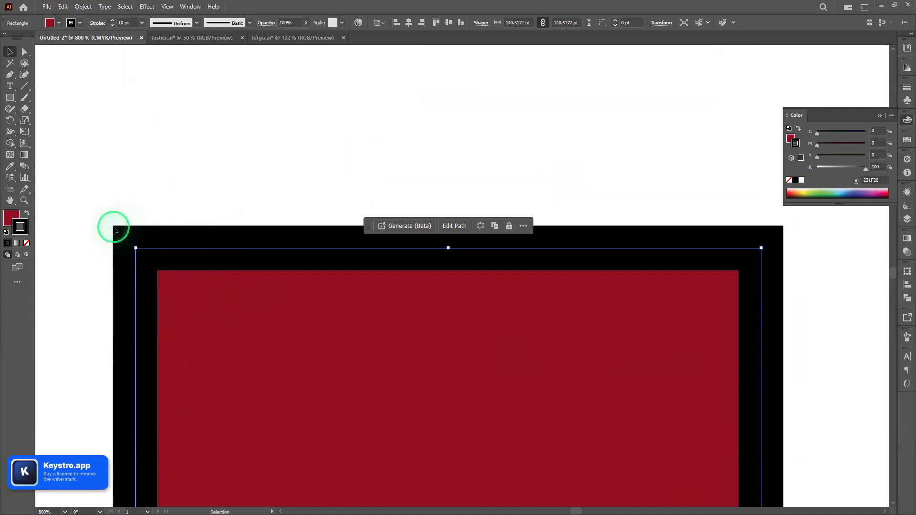
{"action": "scroll", "coordinate": [185, 211], "scroll_direction": "down", "scroll_amount": 3}
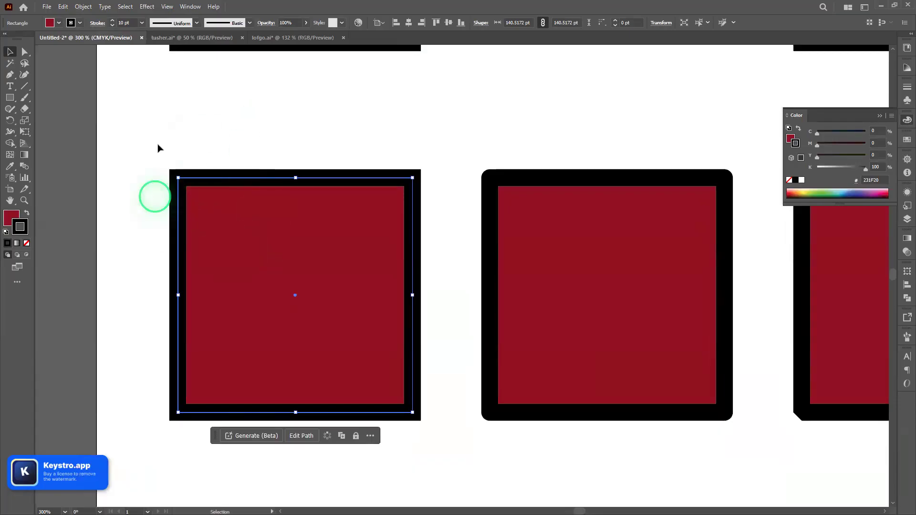
{"action": "left_click", "coordinate": [104, 28]}
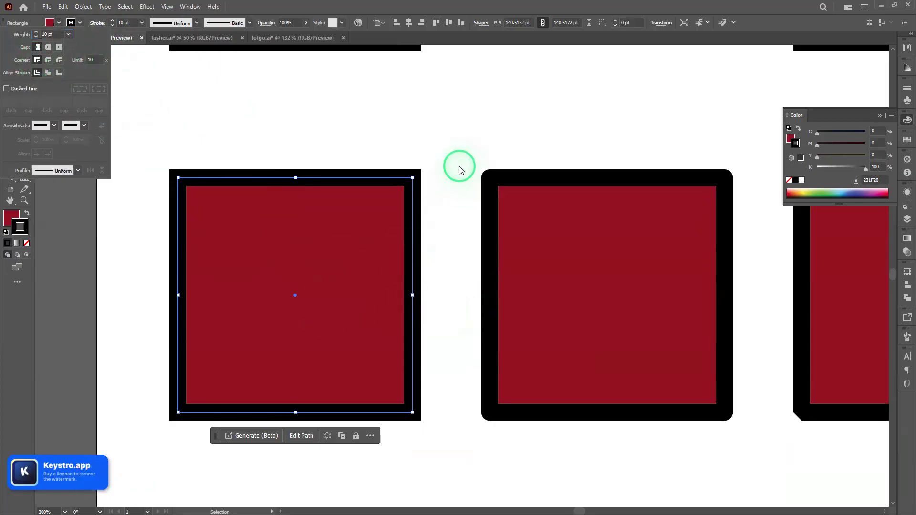
{"action": "left_click", "coordinate": [561, 119]}
- Examine the middle red square's outer corner up close and check its corner join in the stroke options
{"action": "key", "text": "space"}
{"action": "mouse_move", "coordinate": [636, 261]}
{"action": "left_mouse_down"}
{"action": "mouse_move", "coordinate": [382, 258]}
{"action": "mouse_move", "coordinate": [404, 254]}
{"action": "left_mouse_up"}
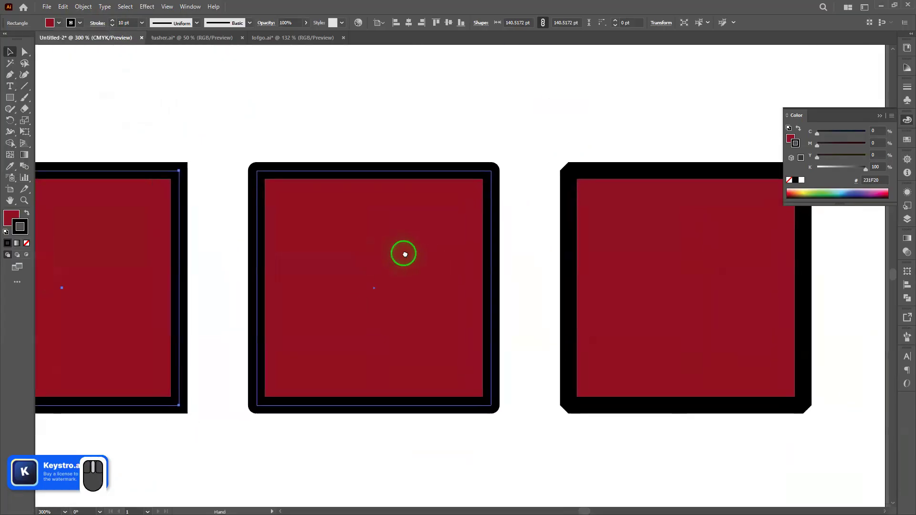
{"action": "left_click", "coordinate": [311, 170]}
{"action": "scroll", "coordinate": [284, 176], "scroll_direction": "up", "scroll_amount": 4}
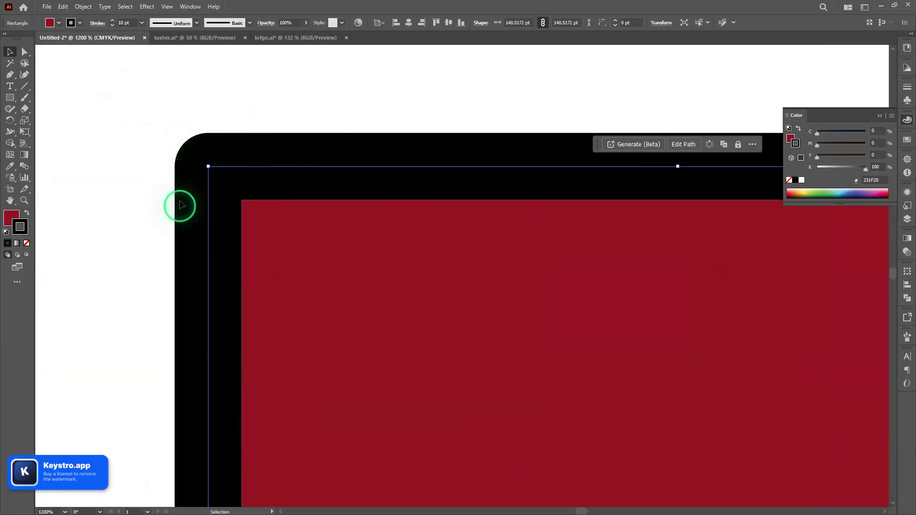
{"action": "left_click", "coordinate": [98, 24]}
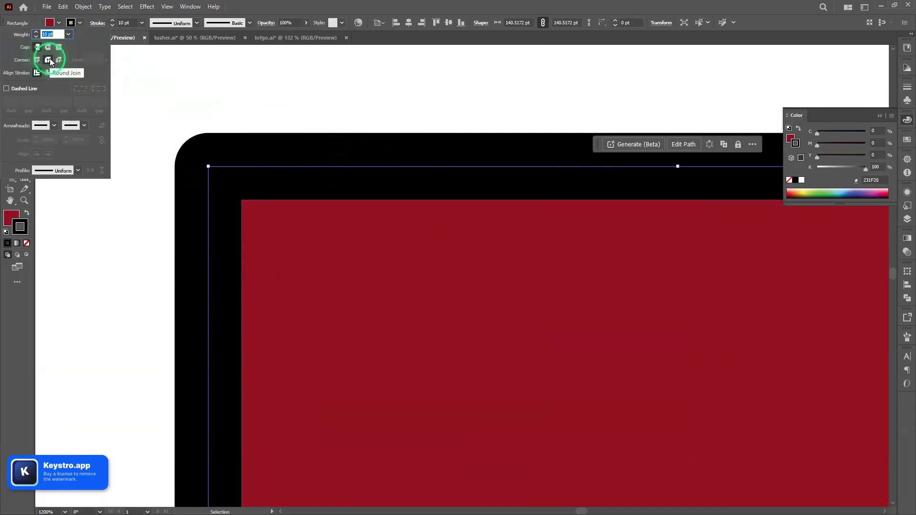
- Examine the third red square's outer corner up close and check its corner join in the stroke options
{"action": "key", "text": "alt"}
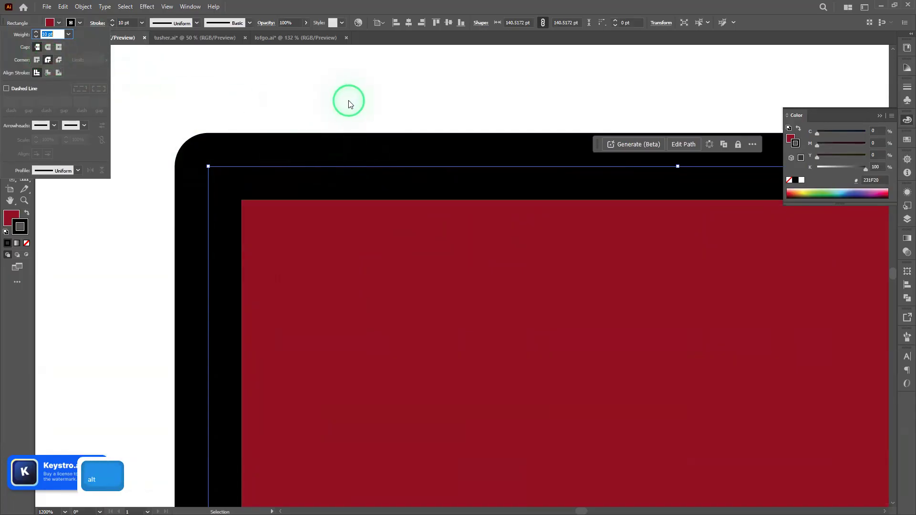
{"action": "left_click", "coordinate": [351, 115]}
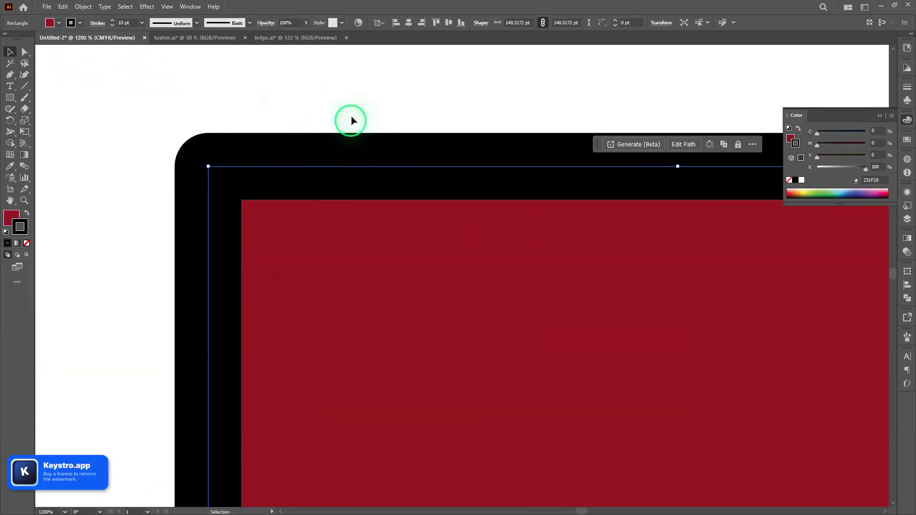
{"action": "scroll", "coordinate": [358, 93], "scroll_direction": "down", "scroll_amount": 3}
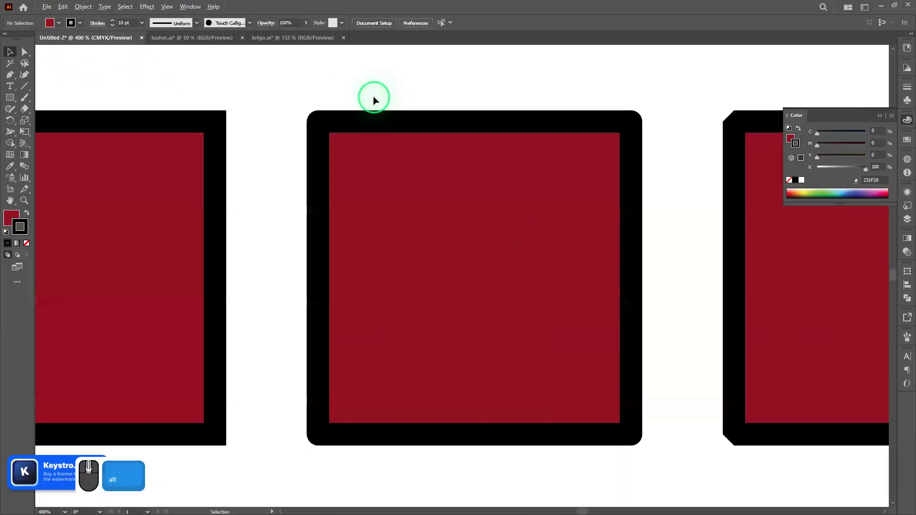
{"action": "left_click_drag", "start_coordinate": [479, 194], "coordinate": [310, 165]}
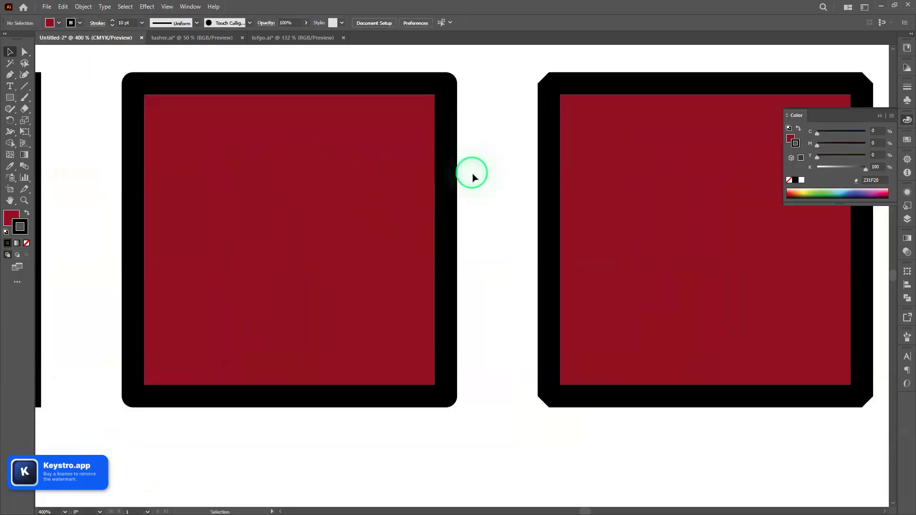
{"action": "left_click_drag", "start_coordinate": [470, 170], "coordinate": [458, 224]}
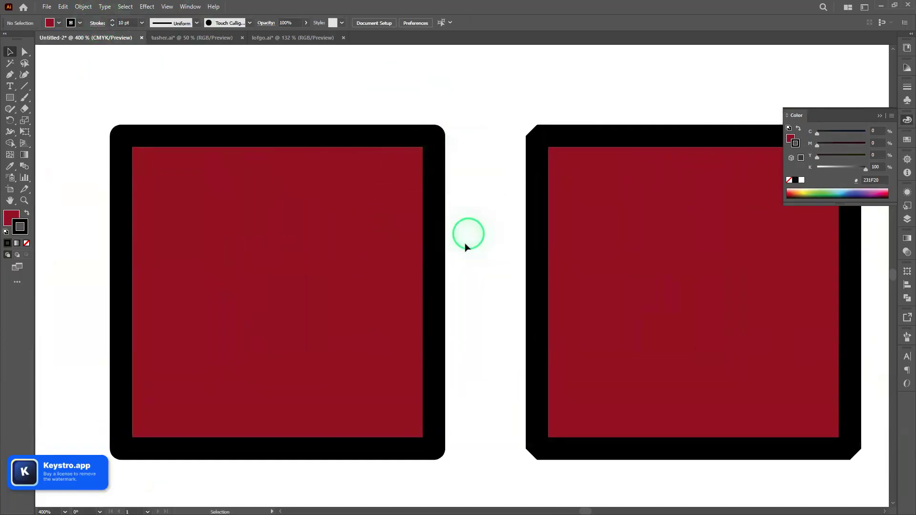
{"action": "left_click_drag", "start_coordinate": [468, 223], "coordinate": [315, 221]}
{"action": "scroll", "coordinate": [408, 191], "scroll_direction": "up", "scroll_amount": 2}
{"action": "scroll", "coordinate": [408, 191], "scroll_direction": "up", "scroll_amount": 1}
{"action": "left_click_drag", "start_coordinate": [225, 106], "coordinate": [192, 284]}
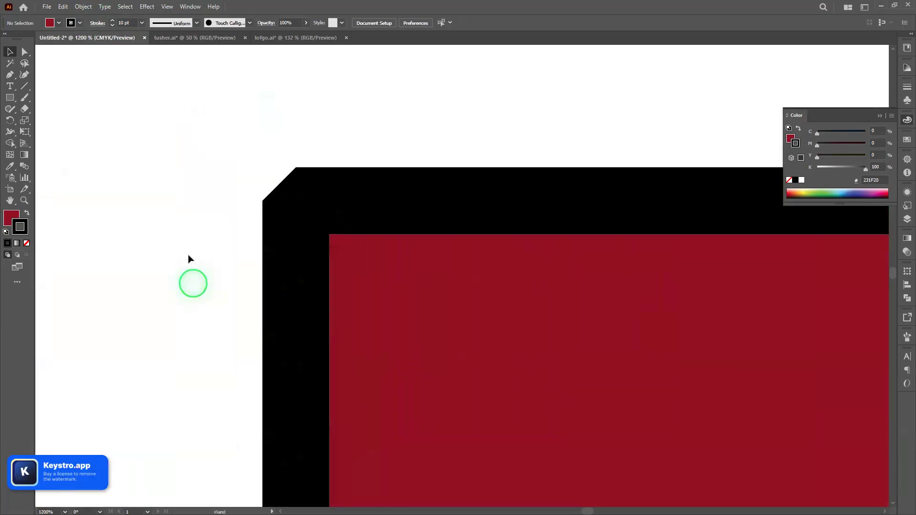
{"action": "left_click", "coordinate": [327, 203]}
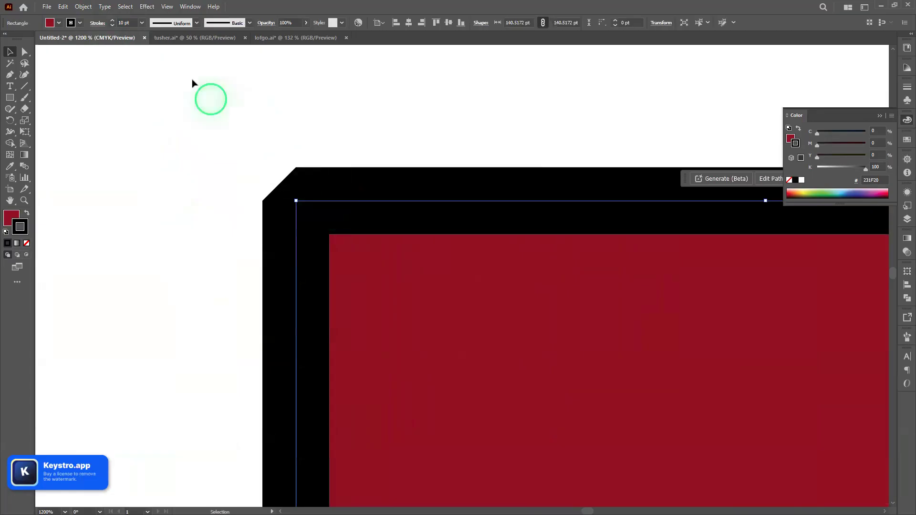
{"action": "left_click", "coordinate": [98, 25]}
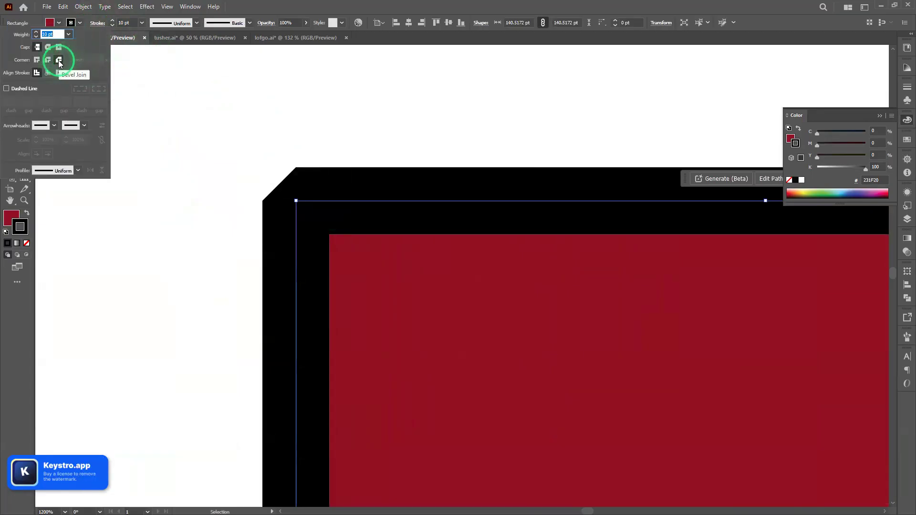
{"action": "left_click", "coordinate": [264, 95]}
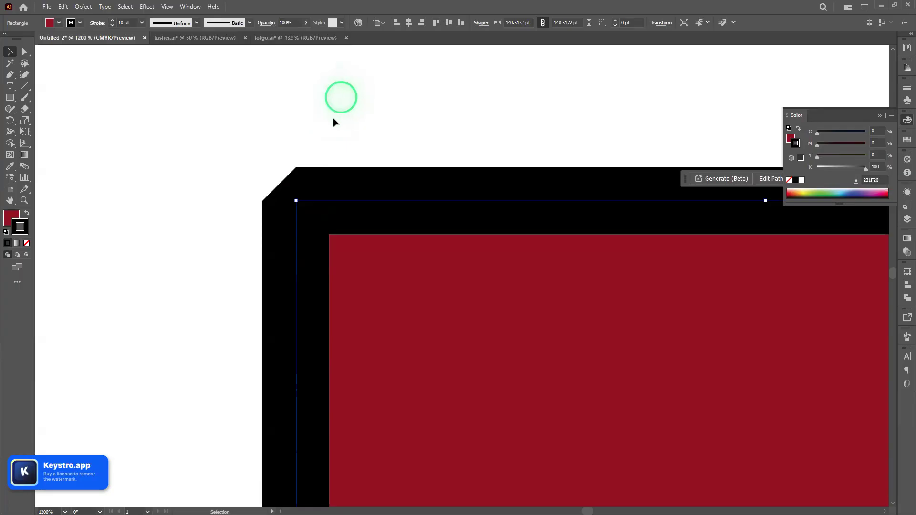
- Check the first green square's stroke alignment options and increase its stroke weight to 18 pt
{"action": "scroll", "coordinate": [337, 124], "scroll_direction": "down", "scroll_amount": 8, "text": "alt"}
{"action": "left_click_drag", "start_coordinate": [276, 370], "coordinate": [464, 151]}
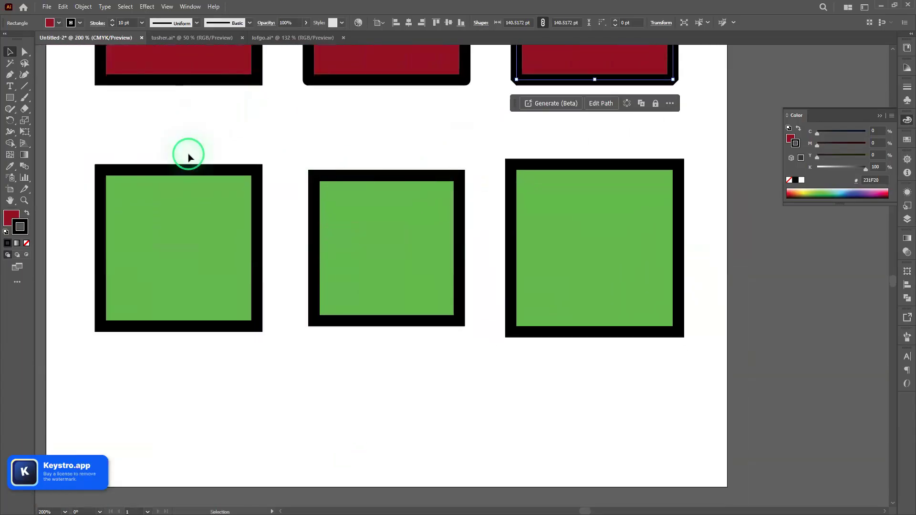
{"action": "left_click", "coordinate": [186, 166]}
{"action": "left_click", "coordinate": [96, 22]}
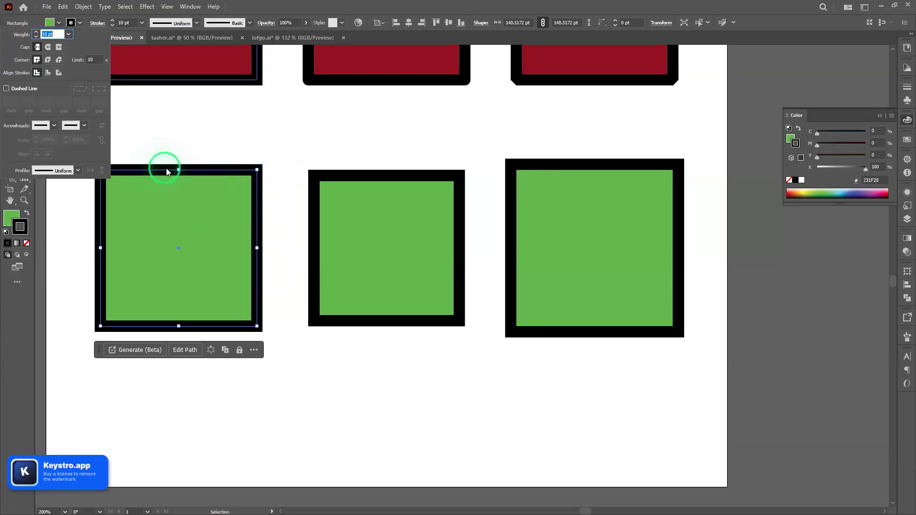
{"action": "left_click", "coordinate": [113, 25]}
{"action": "left_click", "coordinate": [112, 22]}
{"action": "left_click", "coordinate": [112, 22]}
{"action": "left_click", "coordinate": [112, 22]}
{"action": "left_click", "coordinate": [112, 22]}
{"action": "left_click", "coordinate": [113, 22]}
{"action": "left_click", "coordinate": [113, 22]}
{"action": "left_click", "coordinate": [113, 22]}
{"action": "left_click_drag", "start_coordinate": [421, 377], "coordinate": [414, 368]}
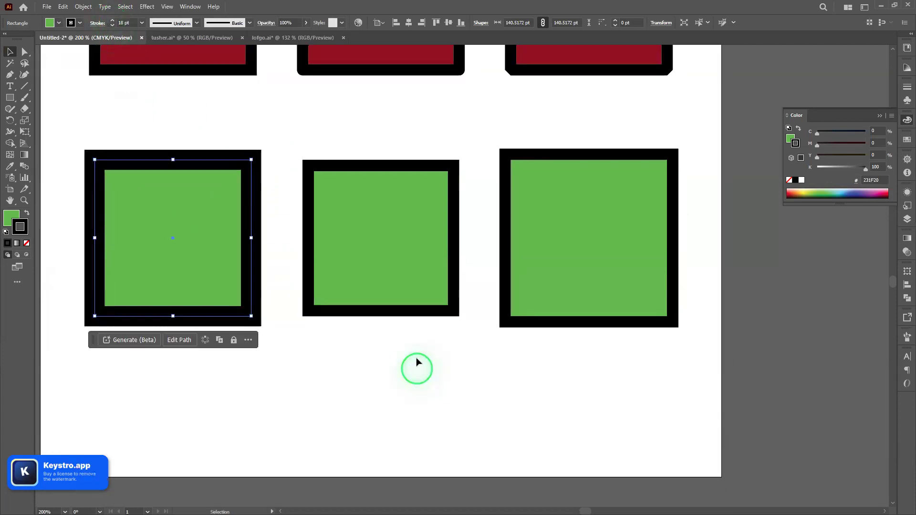
- Align the middle green square's stroke to the inside and increase its stroke weight to 15 pt
{"action": "left_click", "coordinate": [386, 161]}
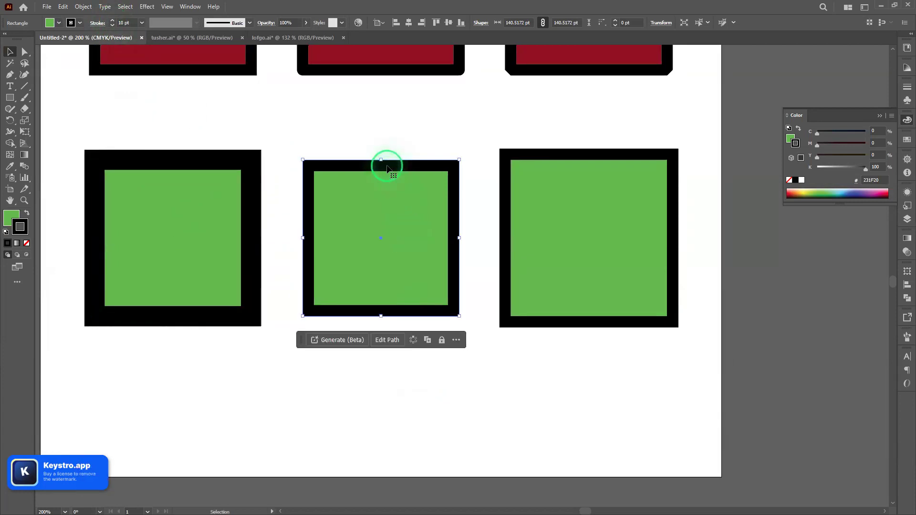
{"action": "left_click", "coordinate": [91, 26]}
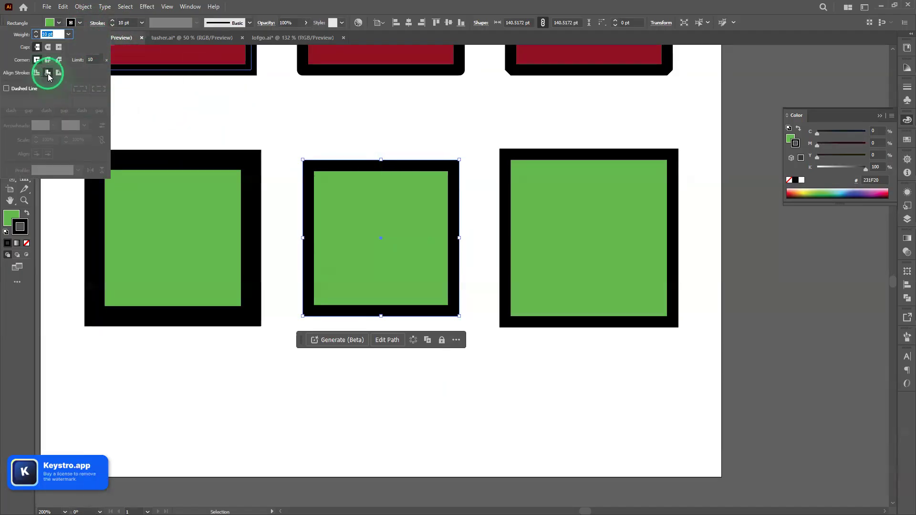
{"action": "left_click", "coordinate": [49, 75]}
{"action": "left_click", "coordinate": [423, 186]}
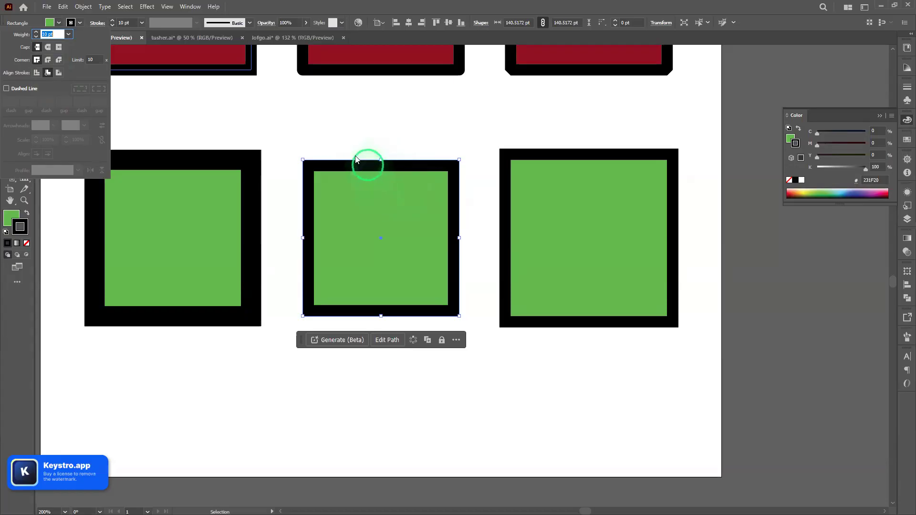
{"action": "left_click", "coordinate": [112, 20]}
{"action": "left_click", "coordinate": [112, 20]}
{"action": "left_click", "coordinate": [113, 20]}
{"action": "left_click", "coordinate": [112, 20]}
{"action": "left_click", "coordinate": [113, 20]}
{"action": "left_click", "coordinate": [112, 20]}
{"action": "left_click", "coordinate": [112, 21]}
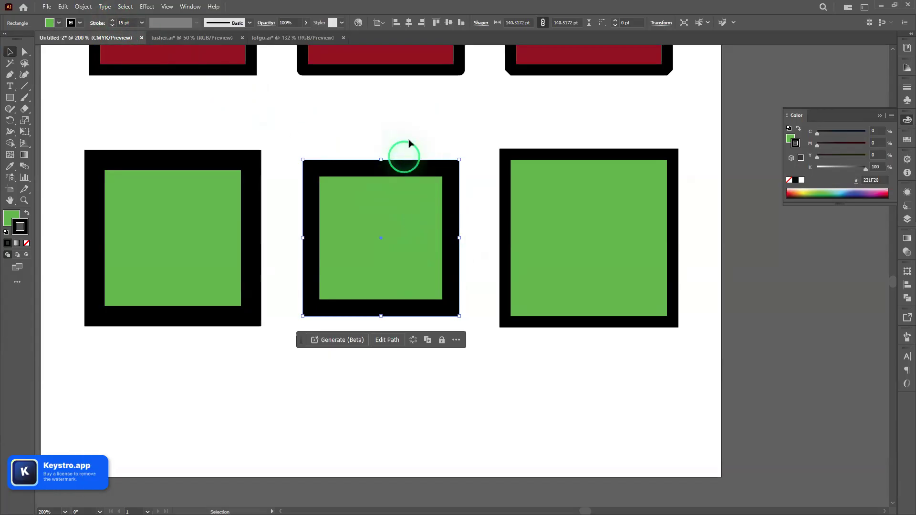
- Check the third green square's stroke alignment options and increase its stroke weight to 13 pt
{"action": "left_click_drag", "start_coordinate": [514, 242], "coordinate": [407, 234]}
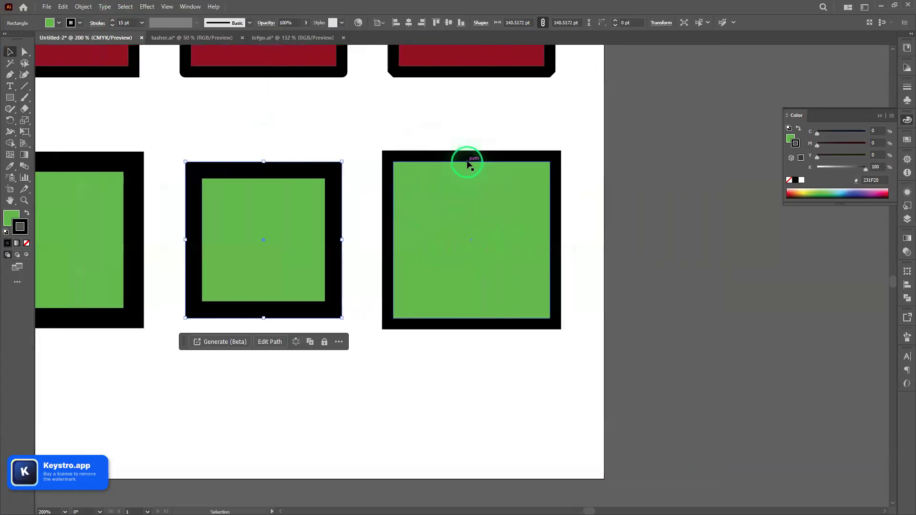
{"action": "left_click", "coordinate": [469, 158]}
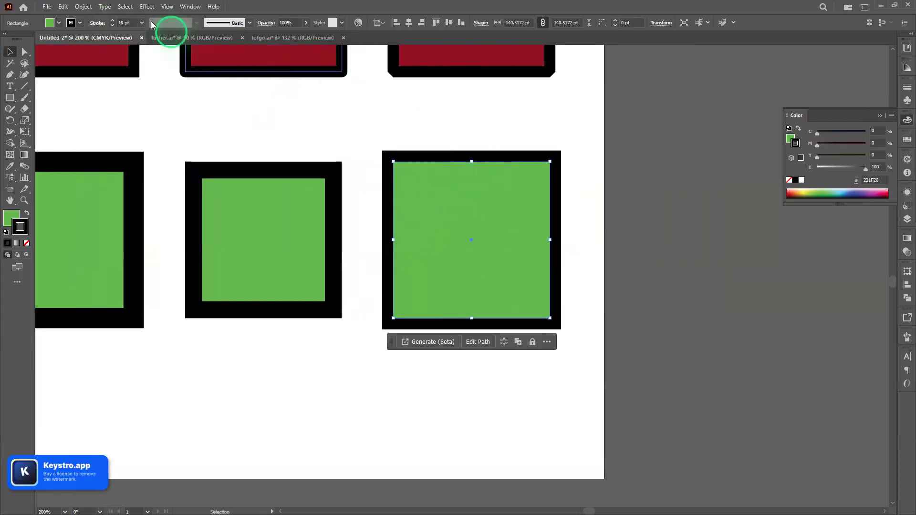
{"action": "left_click", "coordinate": [98, 23]}
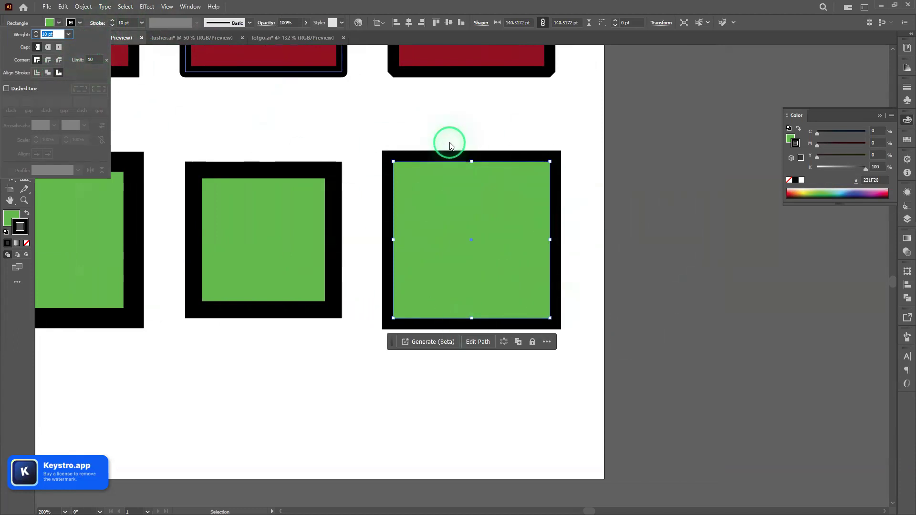
{"action": "left_click", "coordinate": [112, 20]}
{"action": "left_click", "coordinate": [112, 21]}
{"action": "left_click", "coordinate": [112, 21]}
{"action": "left_click", "coordinate": [501, 294]}
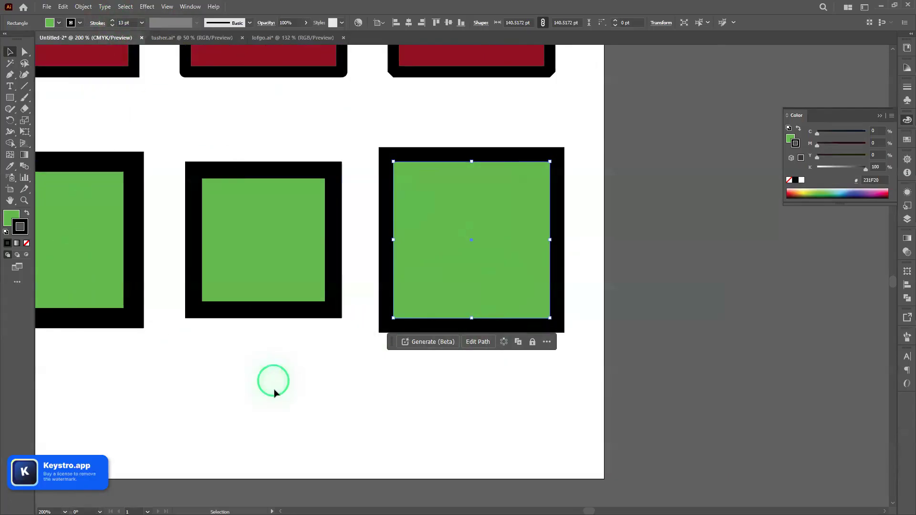
- Select all nine squares and scale them down proportionally toward the artboard's upper-left corner, to about 66.29 pt per square
{"action": "left_click_drag", "start_coordinate": [272, 380], "coordinate": [391, 419]}
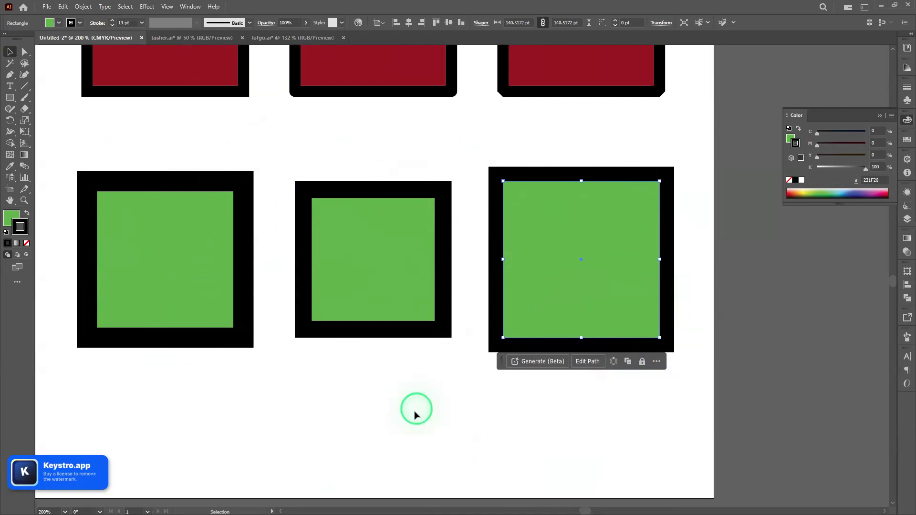
{"action": "left_click_drag", "start_coordinate": [402, 407], "coordinate": [527, 395]}
{"action": "left_click_drag", "start_coordinate": [325, 356], "coordinate": [201, 366]}
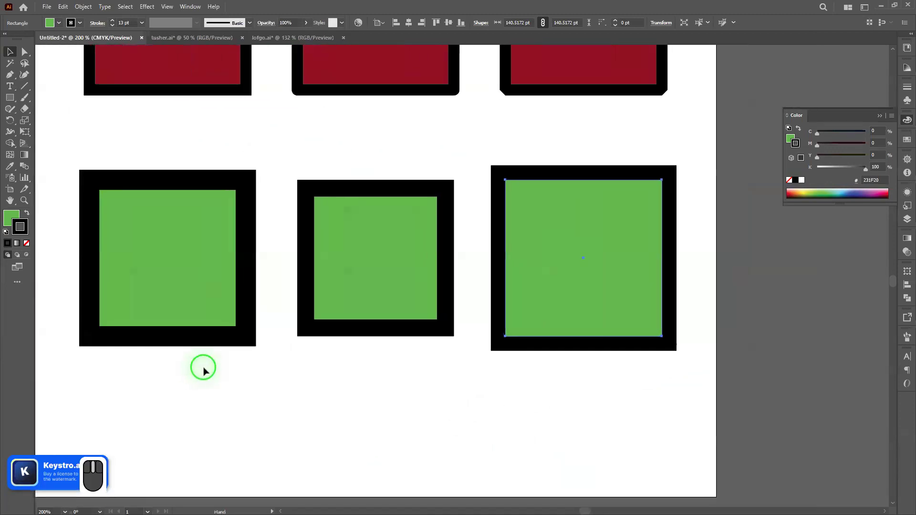
{"action": "scroll", "coordinate": [279, 372], "scroll_direction": "down", "scroll_amount": 2}
{"action": "scroll", "coordinate": [319, 377], "scroll_direction": "down", "scroll_amount": 1}
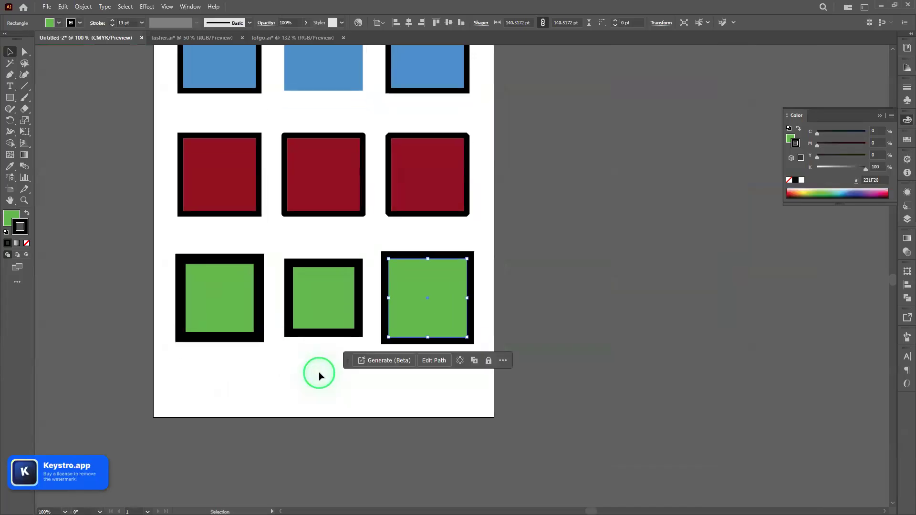
{"action": "scroll", "coordinate": [321, 376], "scroll_direction": "down", "scroll_amount": 3}
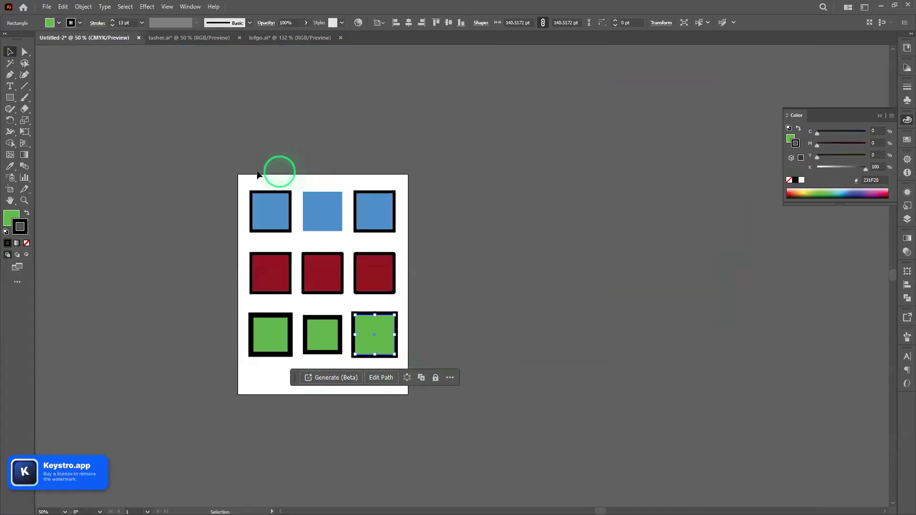
{"action": "left_click", "coordinate": [256, 176]}
{"action": "left_click_drag", "start_coordinate": [242, 179], "coordinate": [430, 370]}
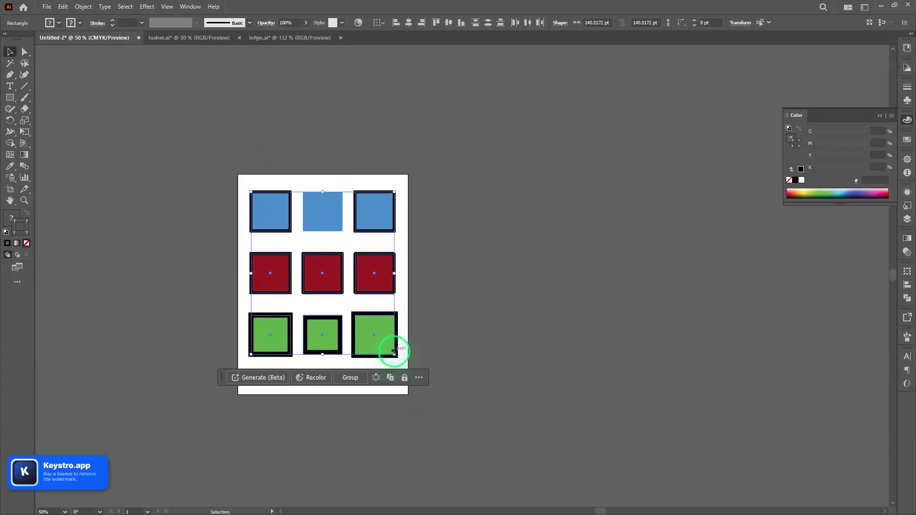
{"action": "left_click_drag", "start_coordinate": [394, 353], "coordinate": [380, 268]}
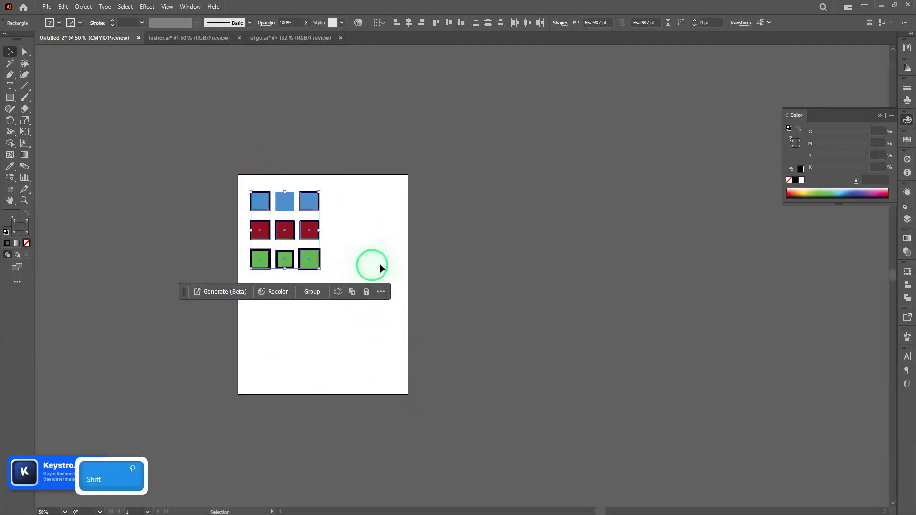
{"action": "left_click", "coordinate": [365, 285]}
- Duplicate the middle red square twice, placing the two copies side by side in the empty area below the green row
{"action": "scroll", "coordinate": [333, 301], "scroll_direction": "up", "scroll_amount": 3}
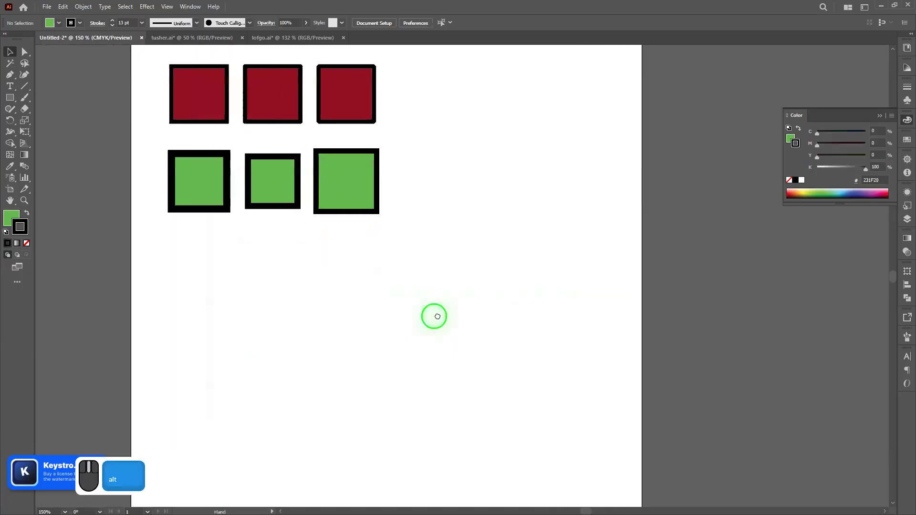
{"action": "left_click_drag", "start_coordinate": [282, 123], "coordinate": [277, 292]}
{"action": "left_click", "coordinate": [356, 292]}
- Remove the fill from the left copy of the red square, keeping its black stroke
{"action": "scroll", "coordinate": [296, 330], "scroll_direction": "up", "scroll_amount": 3}
{"action": "left_click_drag", "start_coordinate": [294, 331], "coordinate": [556, 360]}
{"action": "scroll", "coordinate": [557, 361], "scroll_direction": "up", "scroll_amount": 1}
{"action": "left_click", "coordinate": [188, 137]}
{"action": "left_click", "coordinate": [11, 217]}
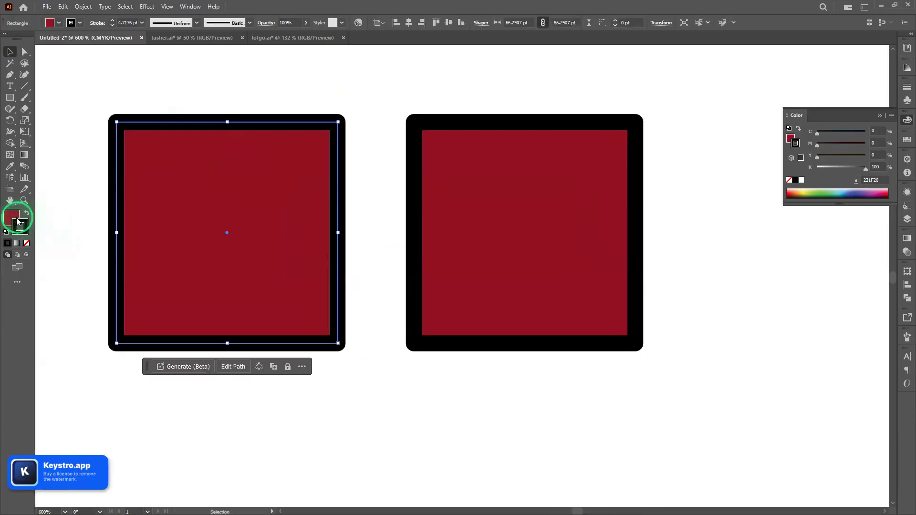
{"action": "left_click", "coordinate": [27, 243]}
{"action": "left_click", "coordinate": [238, 132]}
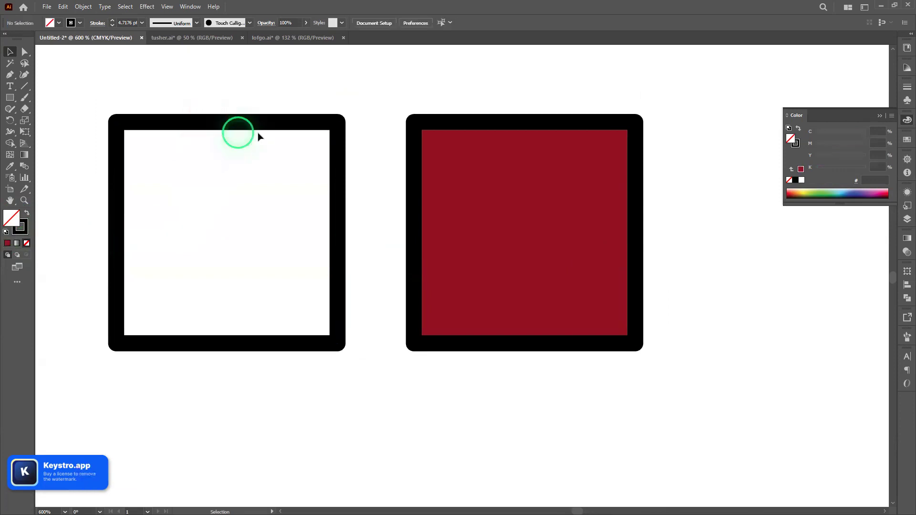
- Turn the unfilled square's stroke into a dashed line with 6 pt dashes
{"action": "left_click", "coordinate": [252, 120]}
{"action": "left_click", "coordinate": [97, 23]}
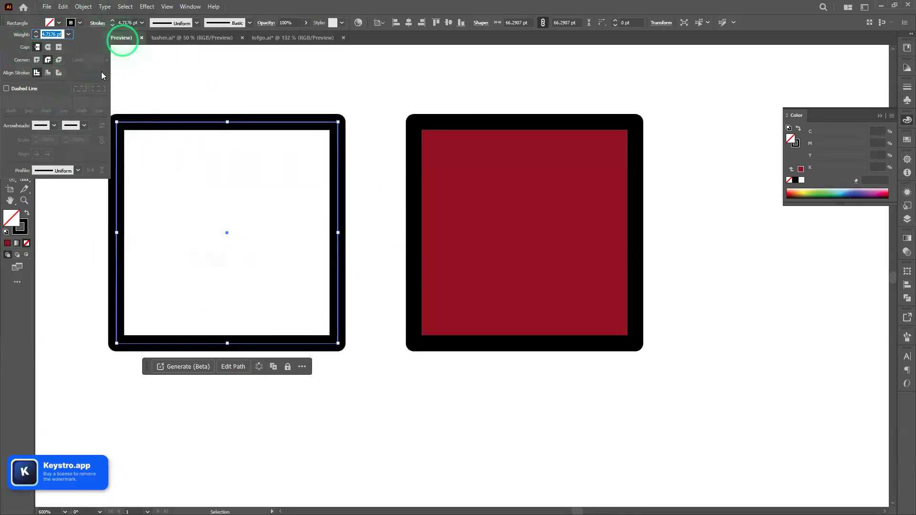
{"action": "left_click", "coordinate": [6, 88]}
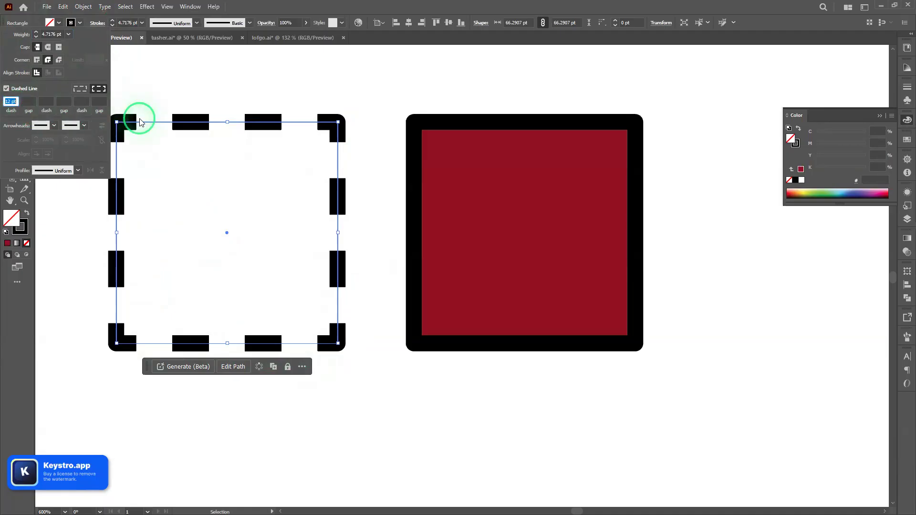
{"action": "type", "text": "6"}
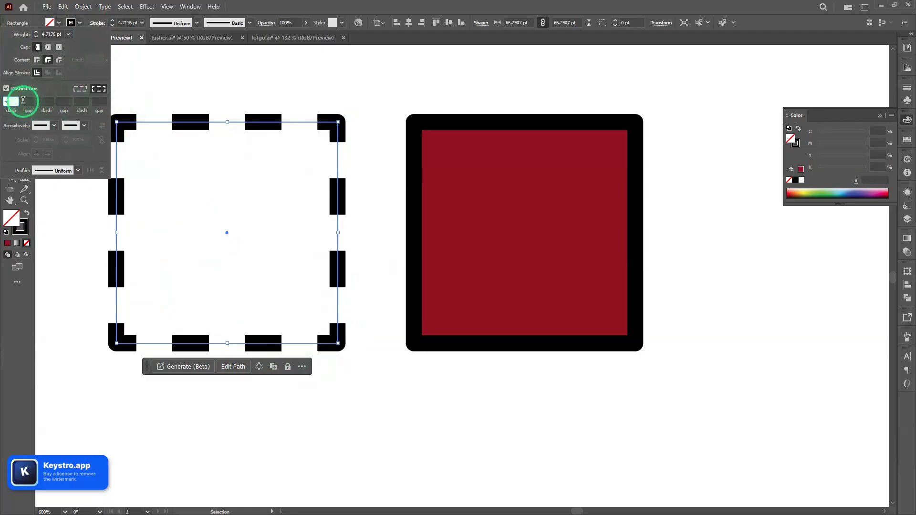
{"action": "left_click", "coordinate": [23, 101]}
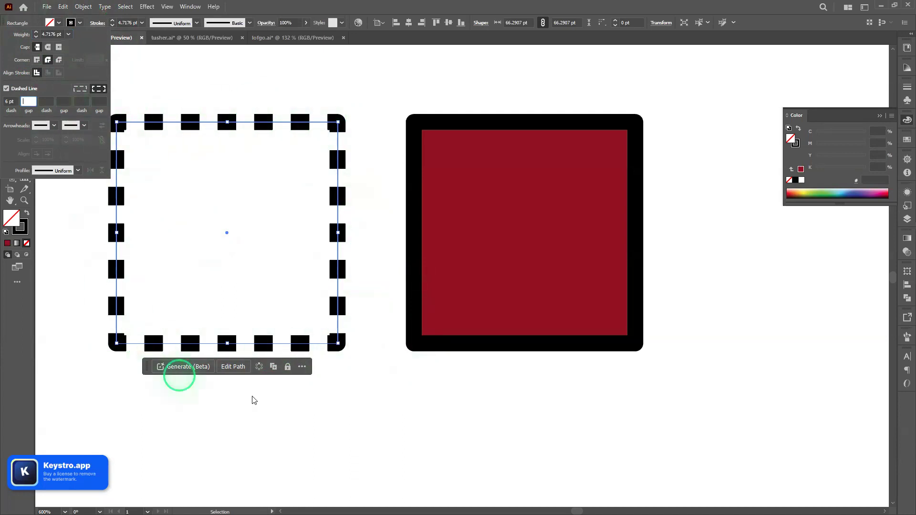
{"action": "left_click", "coordinate": [476, 340]}
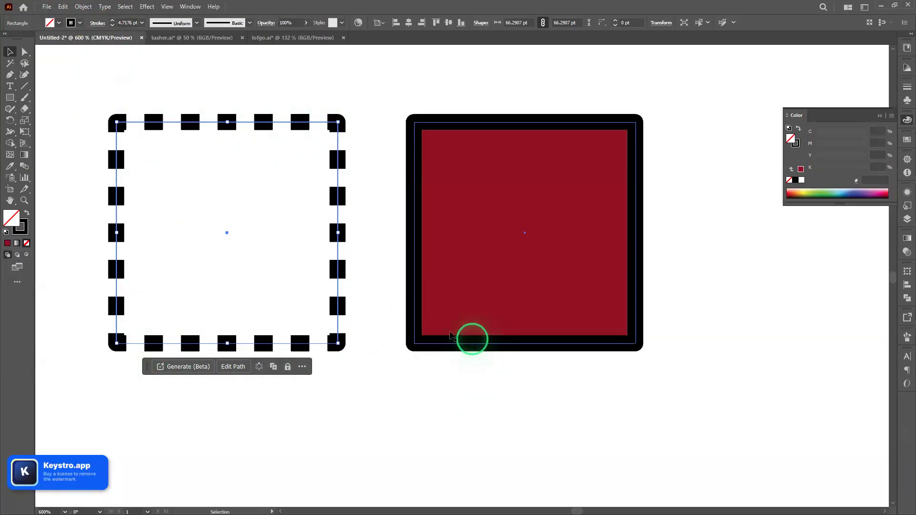
{"action": "left_click", "coordinate": [101, 28]}
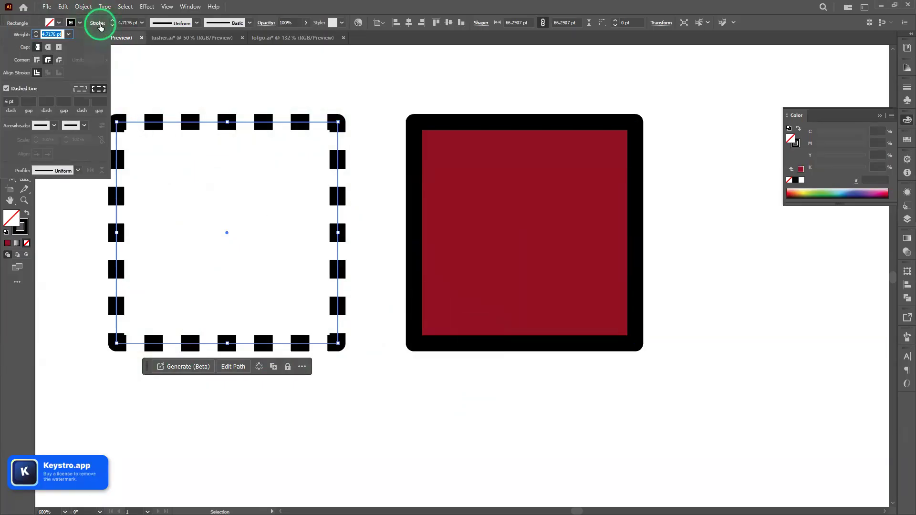
{"action": "left_click", "coordinate": [51, 125]}
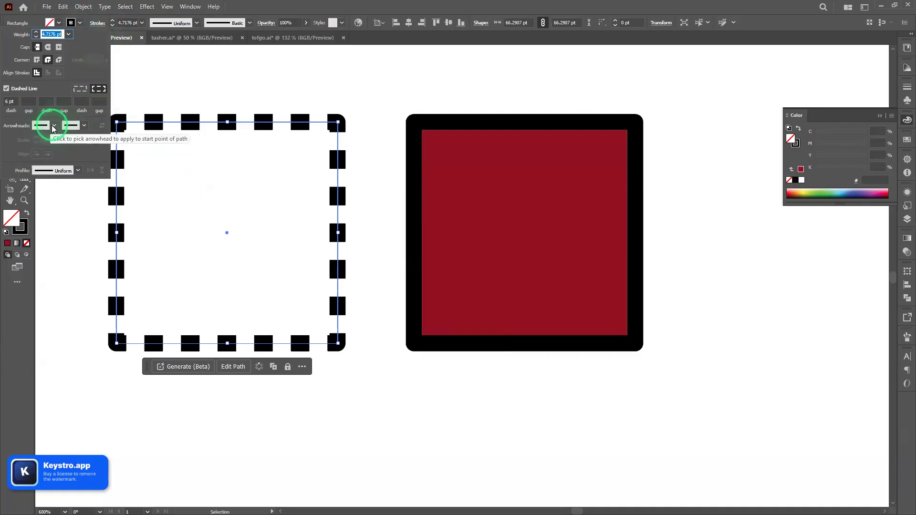
{"action": "left_click", "coordinate": [52, 155]}
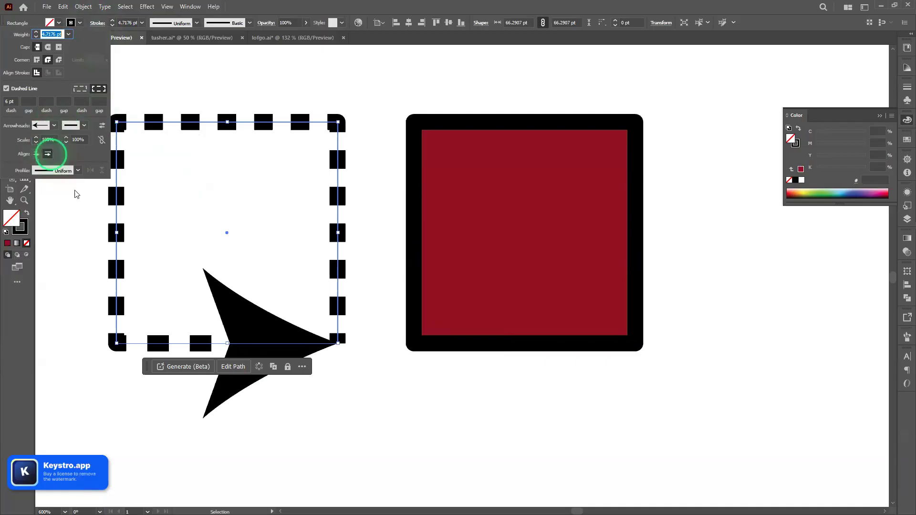
{"action": "key", "text": "ctrl+z"}
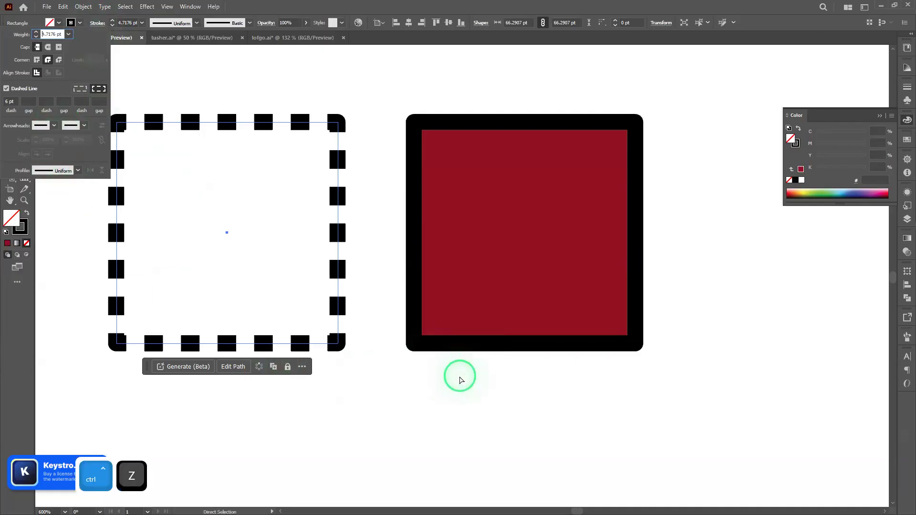
- Select the filled red square and add the Arrow 1 arrowhead to both the start and the end of its stroke
{"action": "left_click", "coordinate": [459, 376]}
{"action": "left_click", "coordinate": [471, 353]}
{"action": "left_click", "coordinate": [472, 350]}
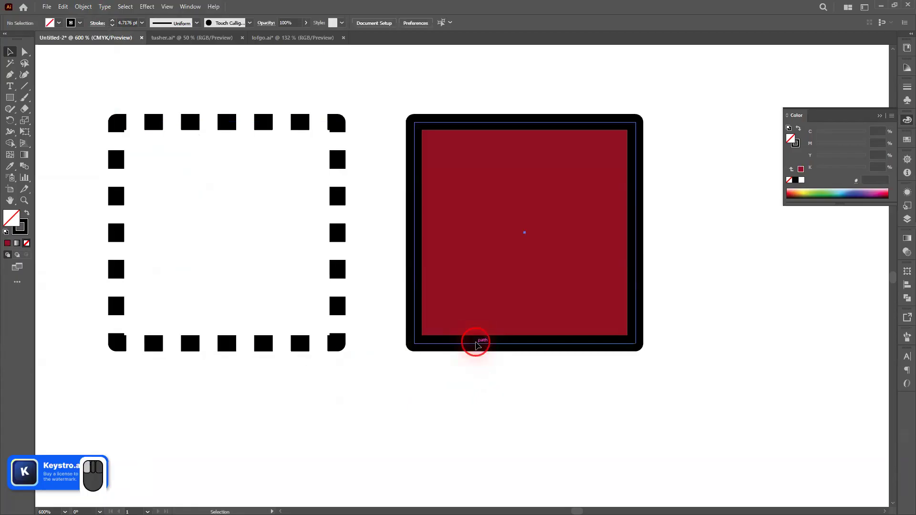
{"action": "left_click", "coordinate": [97, 23]}
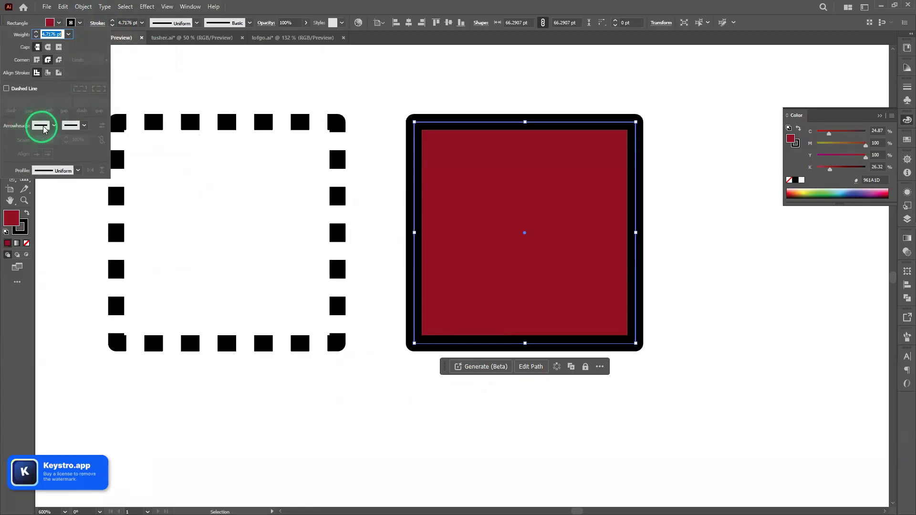
{"action": "left_click", "coordinate": [55, 127]}
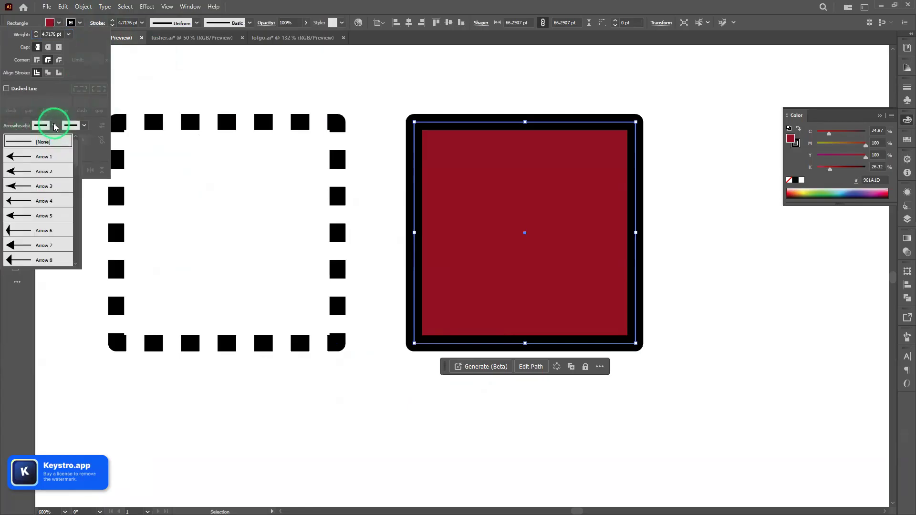
{"action": "left_click", "coordinate": [61, 160]}
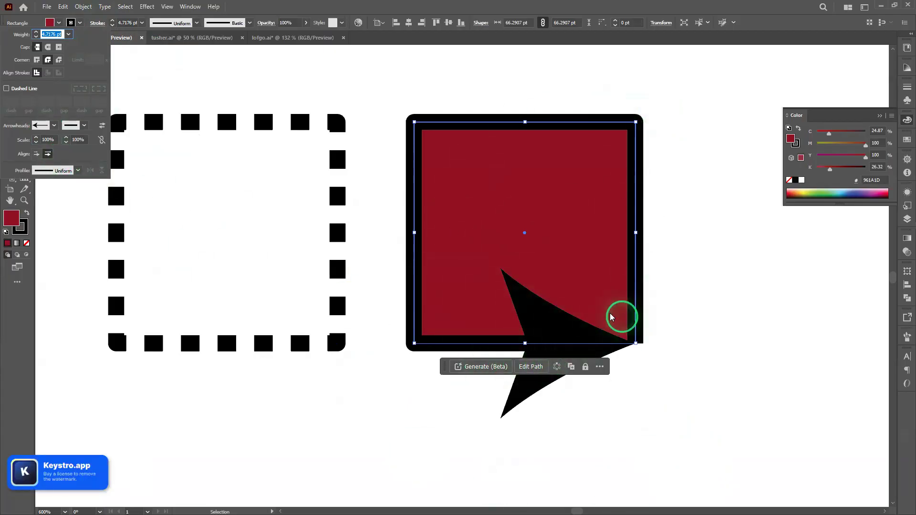
{"action": "left_click", "coordinate": [83, 125]}
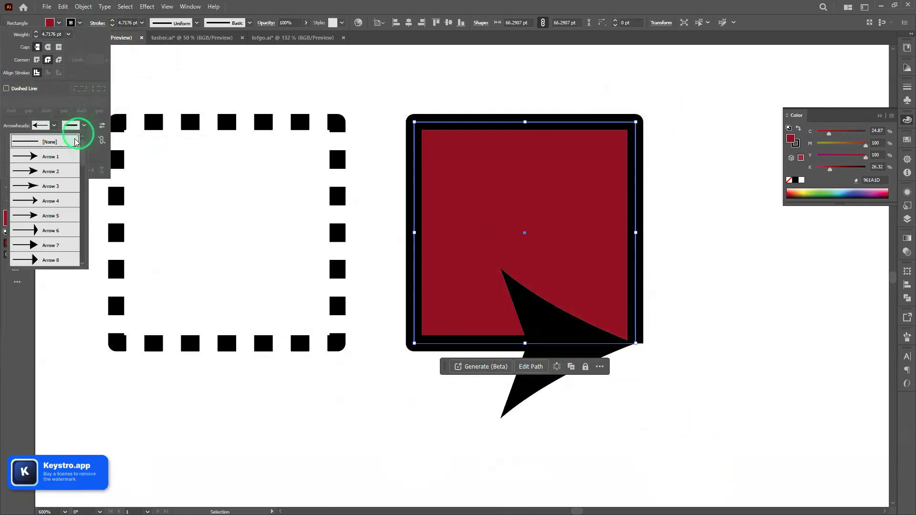
{"action": "left_click", "coordinate": [51, 156]}
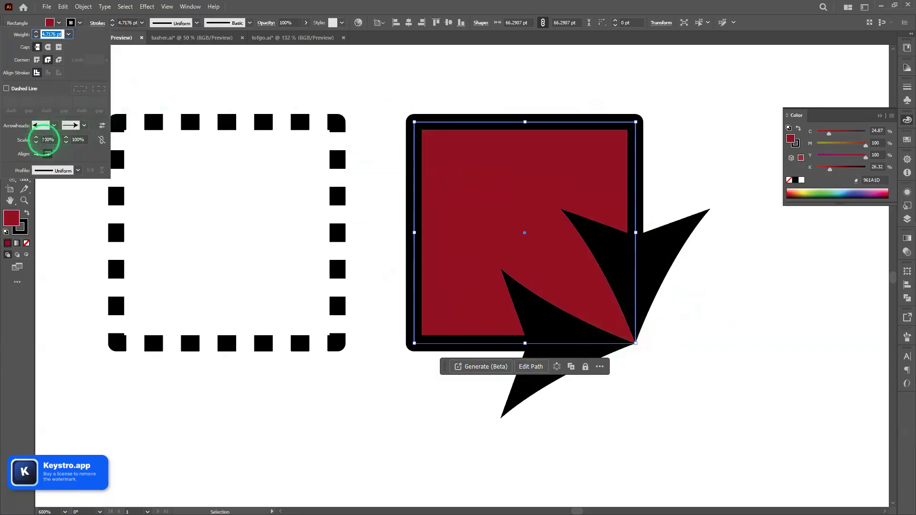
- Reduce the scale of the red square's start arrowhead to 29%
{"action": "left_click", "coordinate": [44, 139]}
{"action": "scroll", "coordinate": [44, 139], "scroll_direction": "down", "scroll_amount": 5}
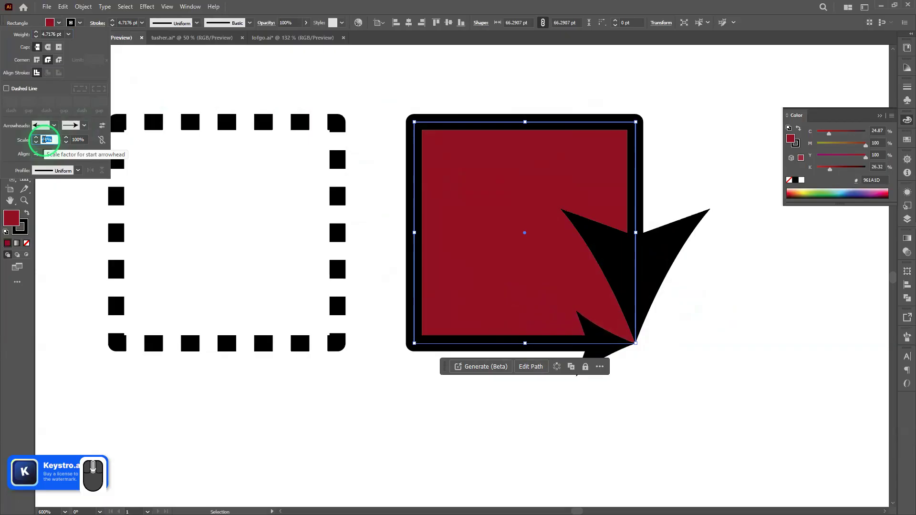
{"action": "scroll", "coordinate": [44, 139], "scroll_direction": "up", "scroll_amount": 1}
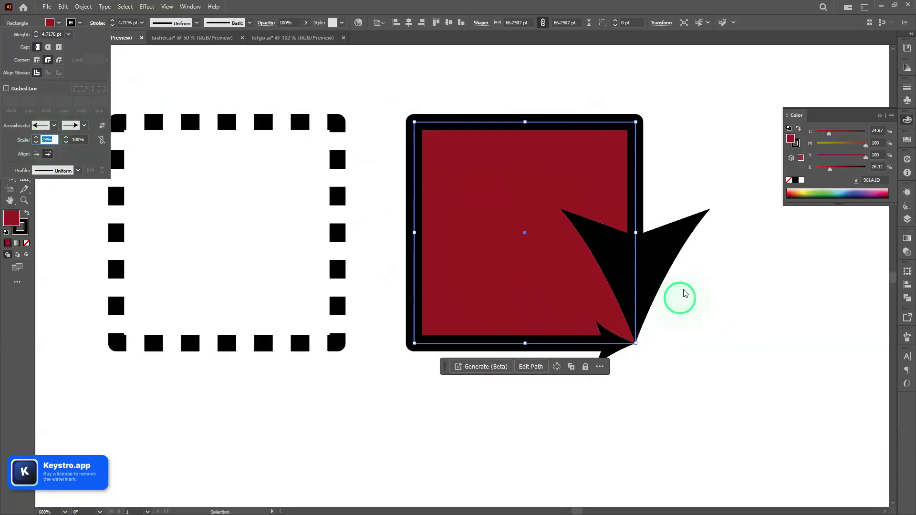
{"action": "left_click", "coordinate": [663, 265]}
{"action": "left_click", "coordinate": [624, 247]}
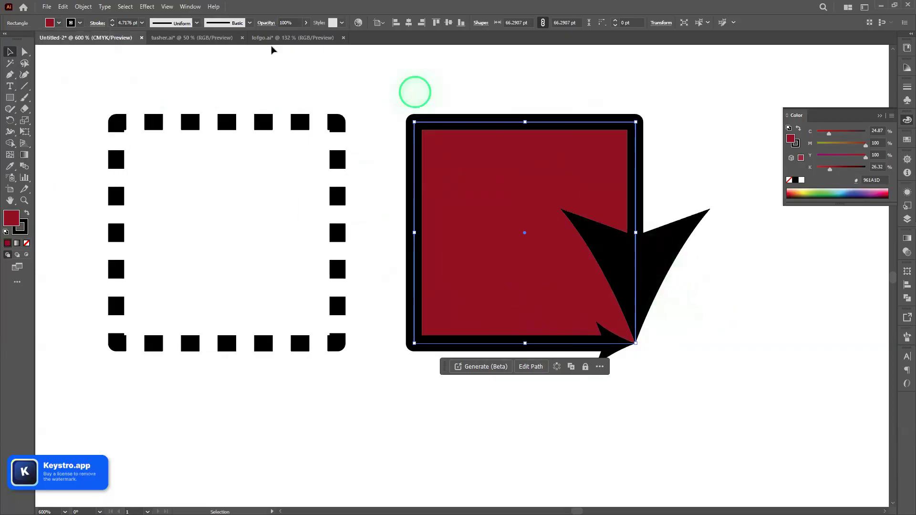
- Reduce the scale of the red square's end arrowhead to 35% and deselect the square
{"action": "left_click", "coordinate": [95, 26]}
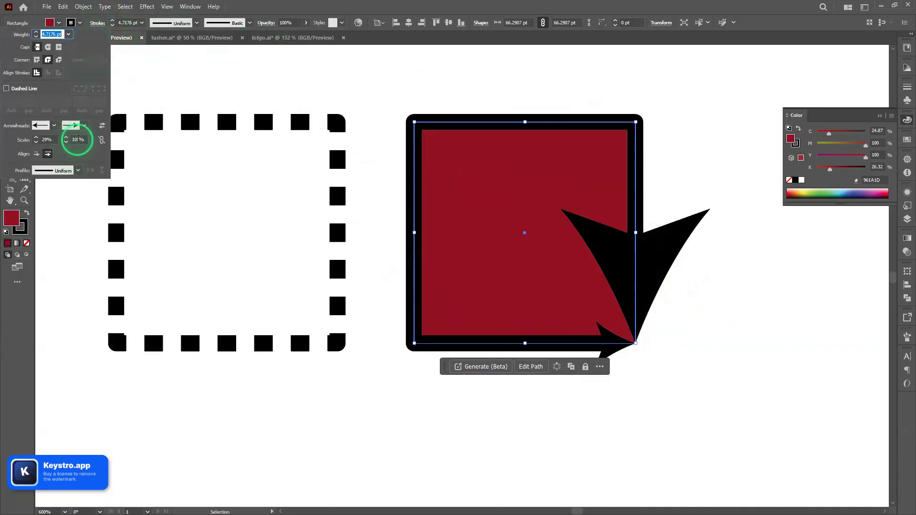
{"action": "scroll", "coordinate": [82, 138], "scroll_direction": "down", "scroll_amount": 4}
{"action": "scroll", "coordinate": [82, 139], "scroll_direction": "down", "scroll_amount": 20}
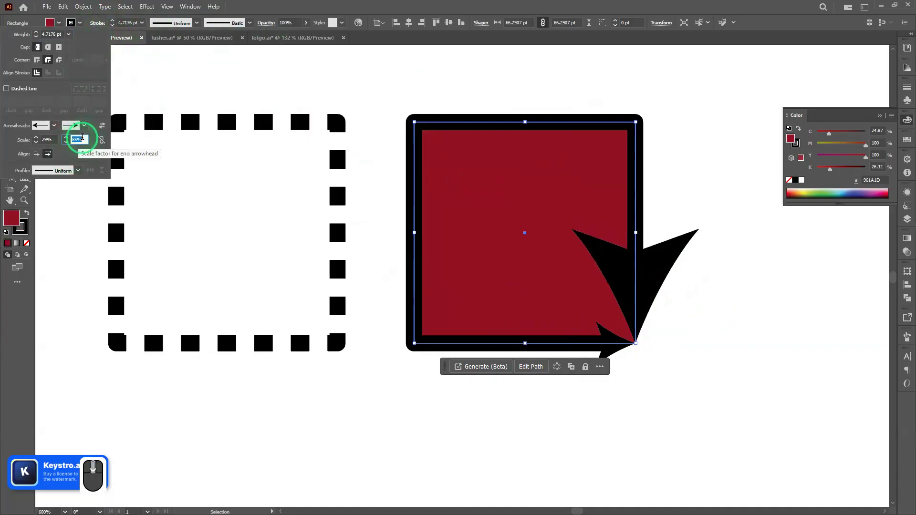
{"action": "scroll", "coordinate": [82, 138], "scroll_direction": "down", "scroll_amount": 10}
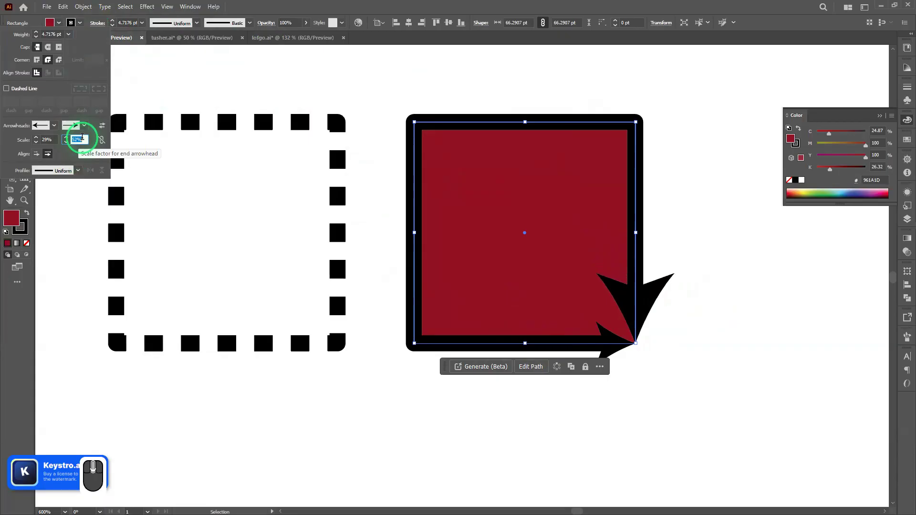
{"action": "scroll", "coordinate": [82, 138], "scroll_direction": "down", "scroll_amount": 2}
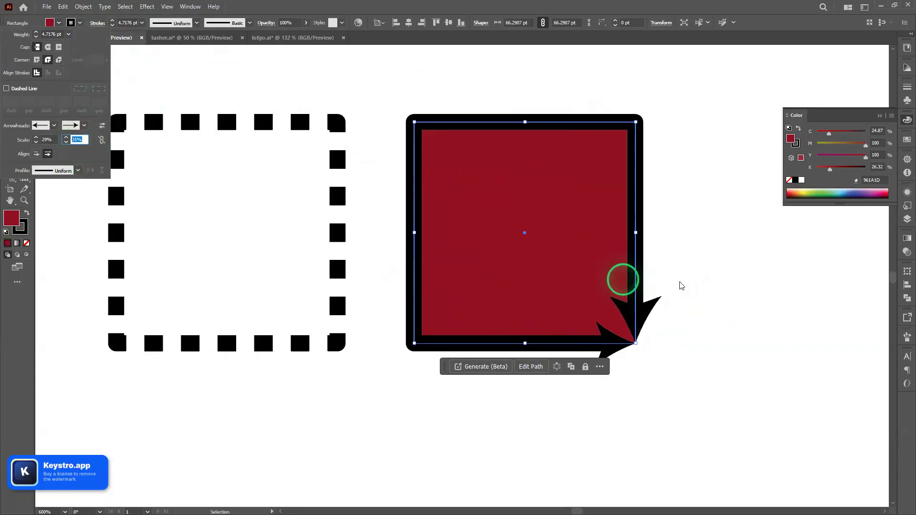
{"action": "scroll", "coordinate": [678, 282], "scroll_direction": "down", "scroll_amount": 2}
{"action": "scroll", "coordinate": [677, 281], "scroll_direction": "right", "scroll_amount": 2}
{"action": "left_click", "coordinate": [639, 282]}
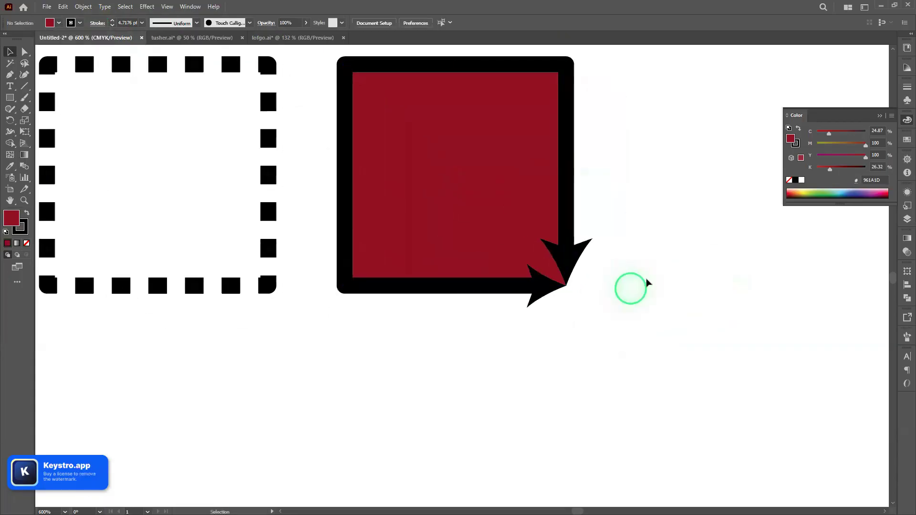
{"action": "left_click", "coordinate": [540, 100]}
{"action": "left_click", "coordinate": [639, 415]}
{"action": "left_click", "coordinate": [399, 104]}
{"action": "left_click", "coordinate": [595, 282]}
{"action": "left_click", "coordinate": [372, 368]}
{"action": "left_click", "coordinate": [628, 409]}
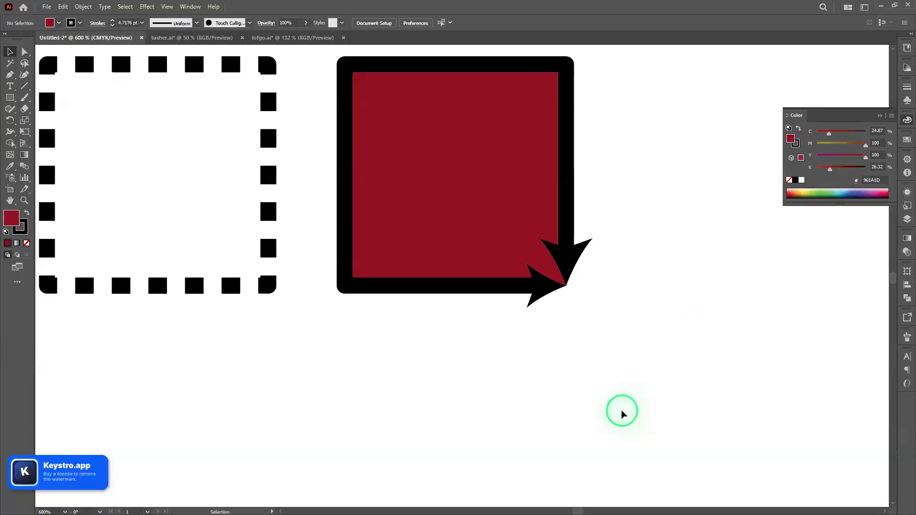
- Try swapping the start and end arrowheads and extending their tips beyond the path end without selecting the red square
{"action": "left_click", "coordinate": [572, 201]}
{"action": "left_click", "coordinate": [113, 30]}
{"action": "left_click", "coordinate": [98, 23]}
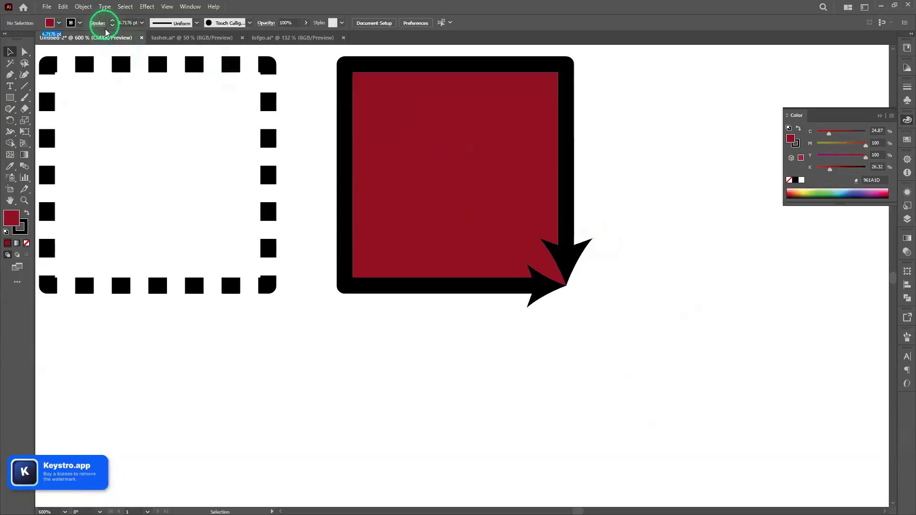
{"action": "left_click", "coordinate": [6, 88]}
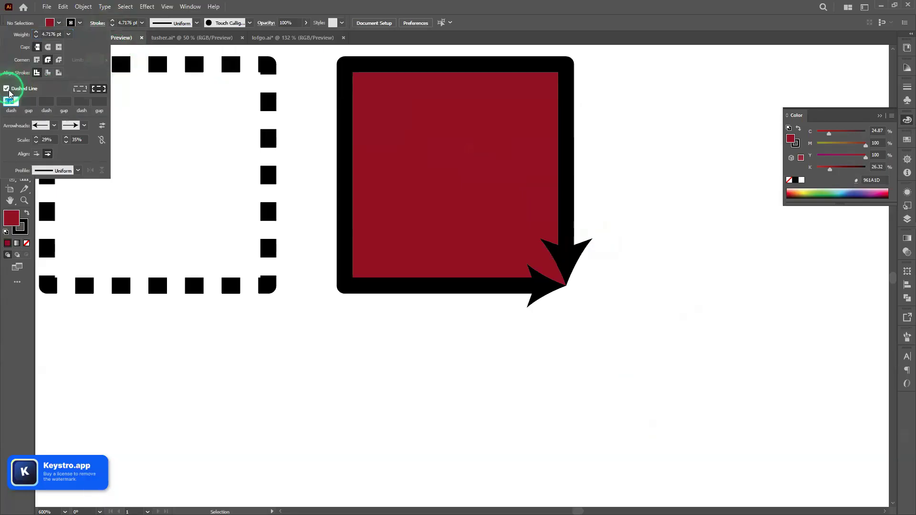
{"action": "left_click", "coordinate": [351, 179]}
{"action": "left_click", "coordinate": [98, 23]}
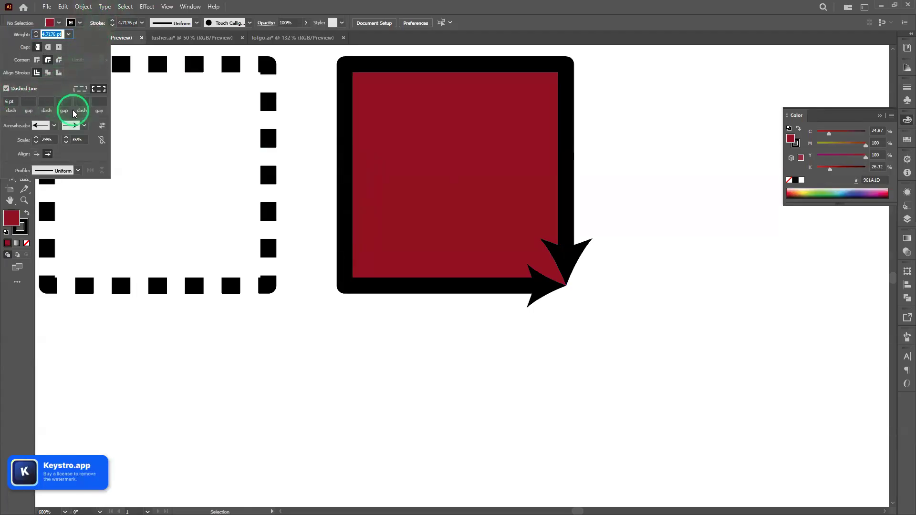
{"action": "left_click", "coordinate": [102, 126]}
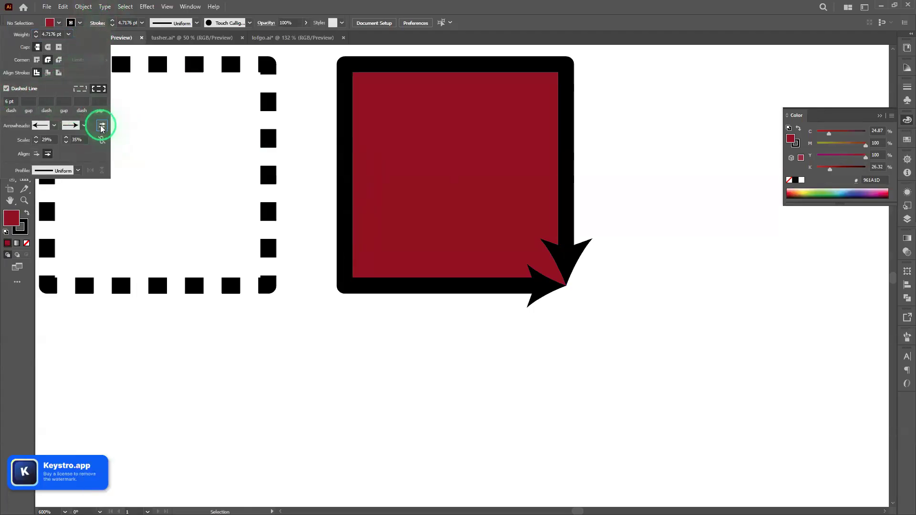
{"action": "left_click", "coordinate": [26, 92]}
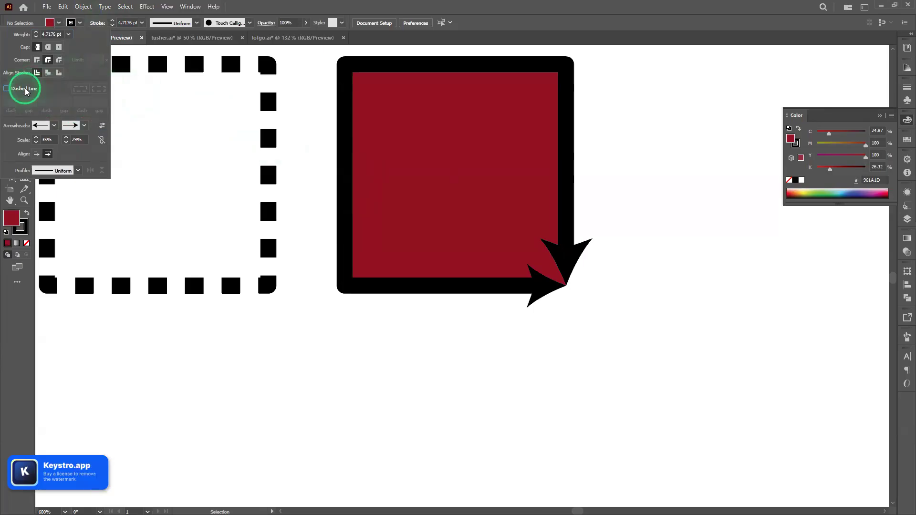
{"action": "left_click", "coordinate": [46, 154]}
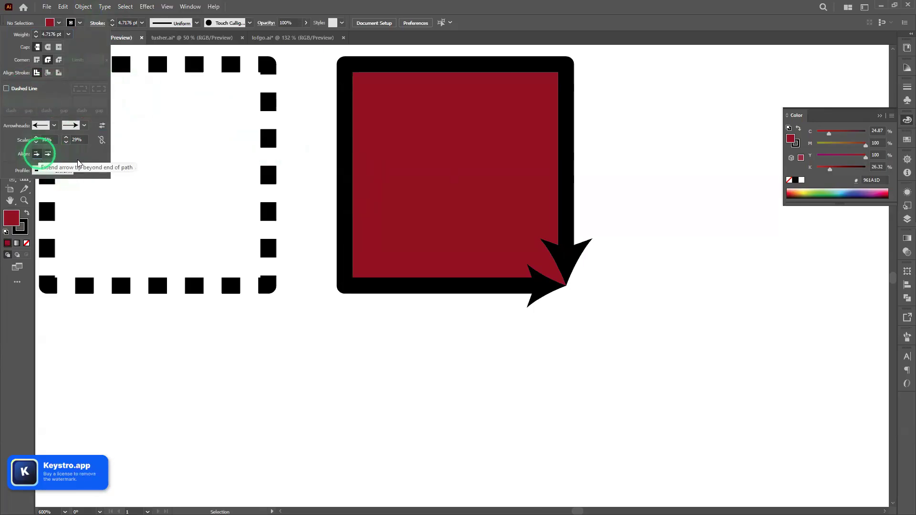
- Select the red square and try extending its arrow tips beyond the path end, returning them to the path end
{"action": "left_click", "coordinate": [359, 286]}
{"action": "left_click", "coordinate": [380, 345]}
{"action": "left_click", "coordinate": [353, 205]}
{"action": "left_click", "coordinate": [97, 23]}
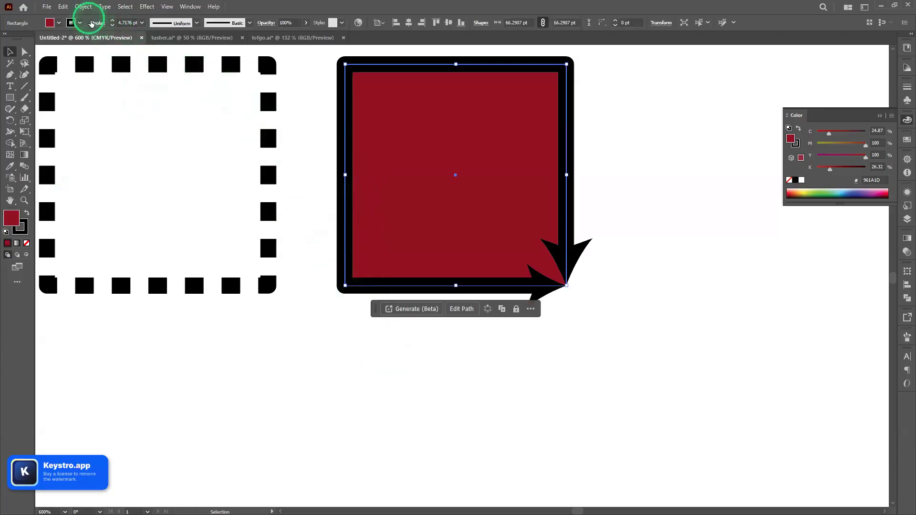
{"action": "left_click", "coordinate": [47, 154]}
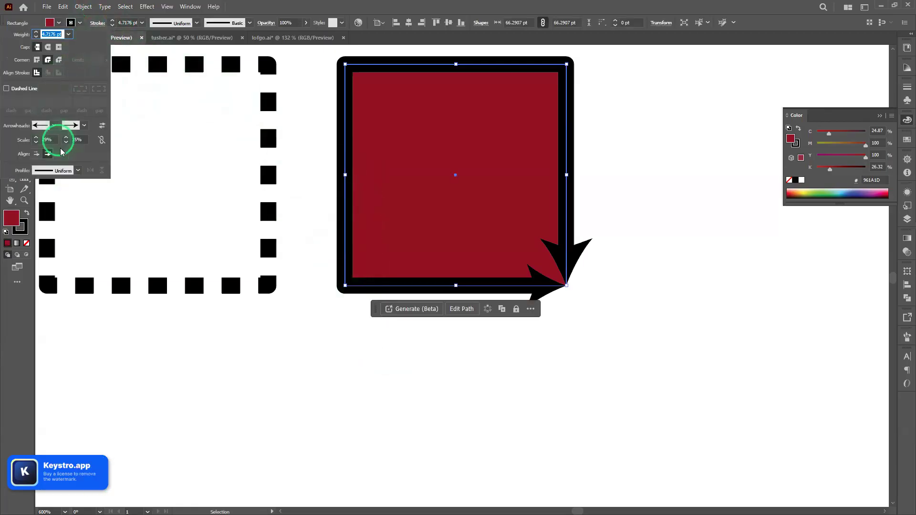
{"action": "left_click", "coordinate": [37, 154]}
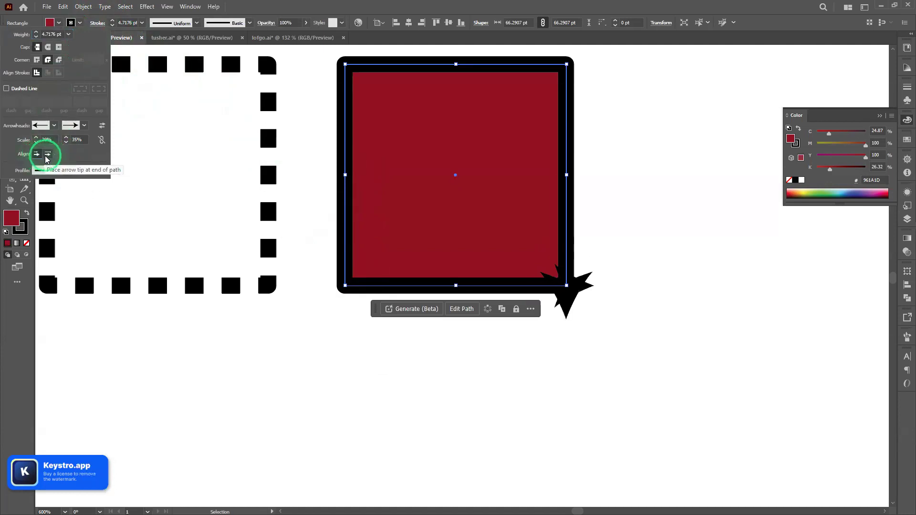
{"action": "left_click", "coordinate": [47, 153]}
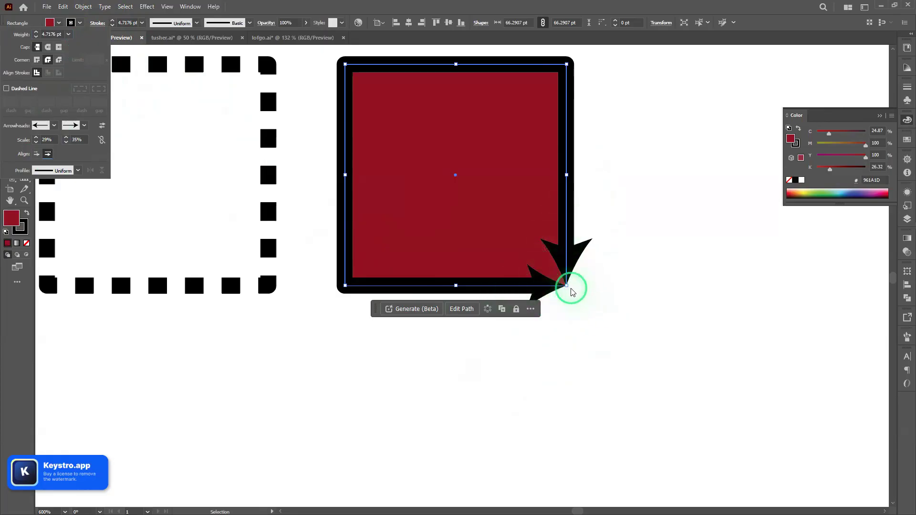
{"action": "left_click", "coordinate": [37, 154]}
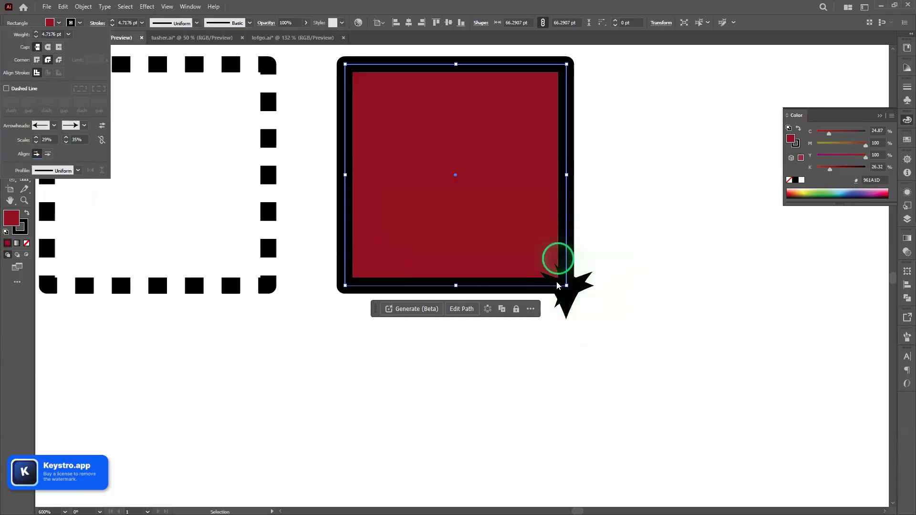
{"action": "left_click", "coordinate": [48, 154]}
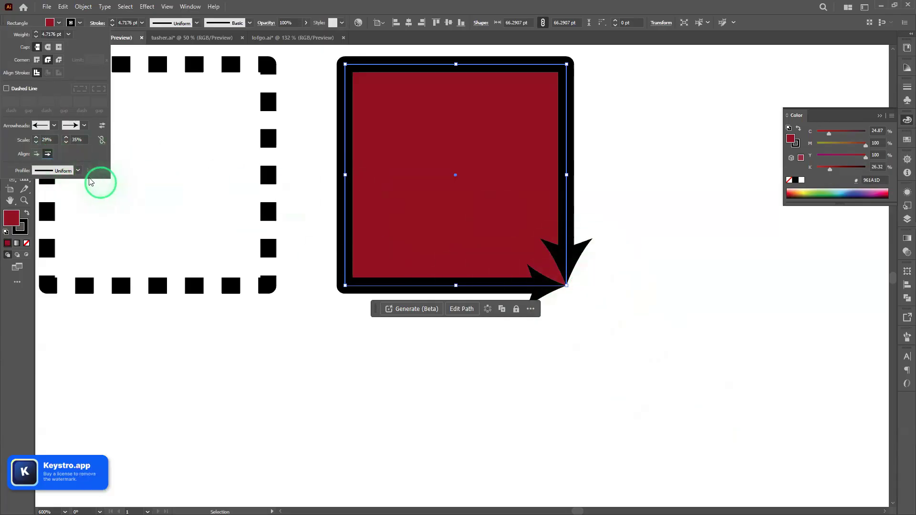
{"action": "left_click", "coordinate": [78, 170]}
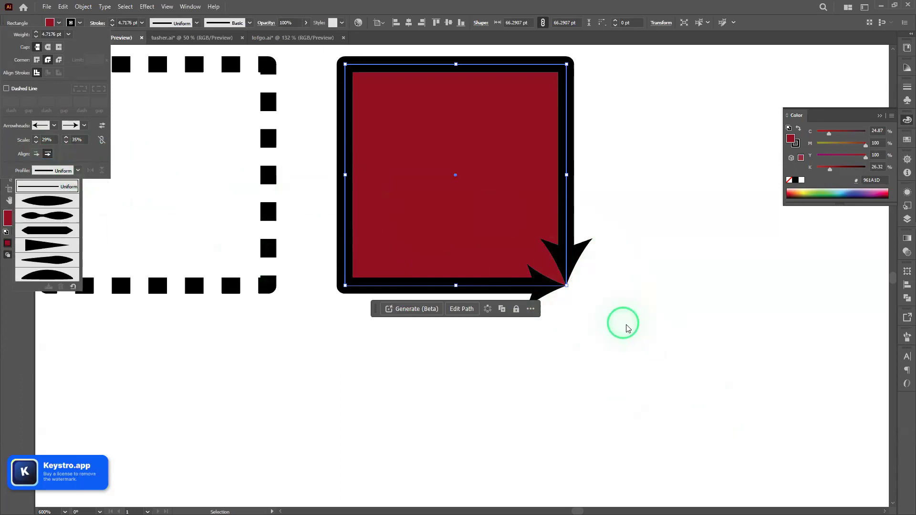
{"action": "left_click", "coordinate": [421, 345]}
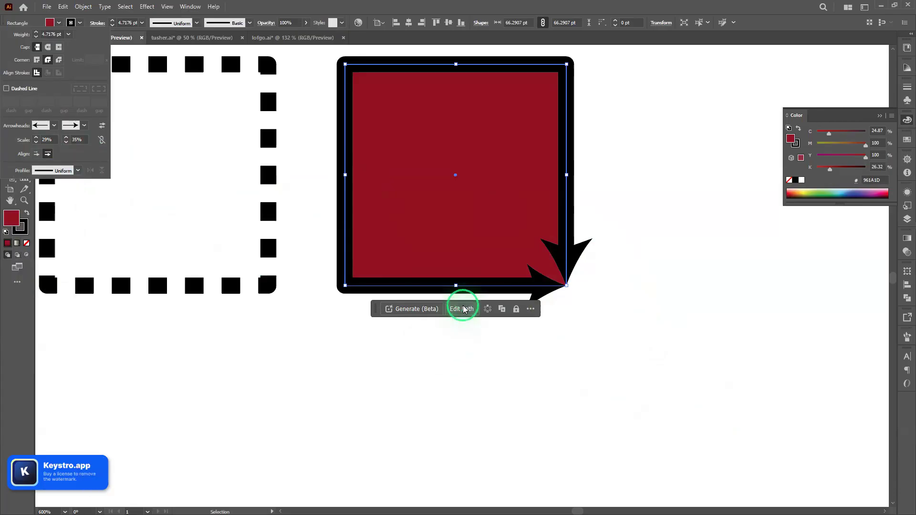
{"action": "left_click", "coordinate": [97, 23]}
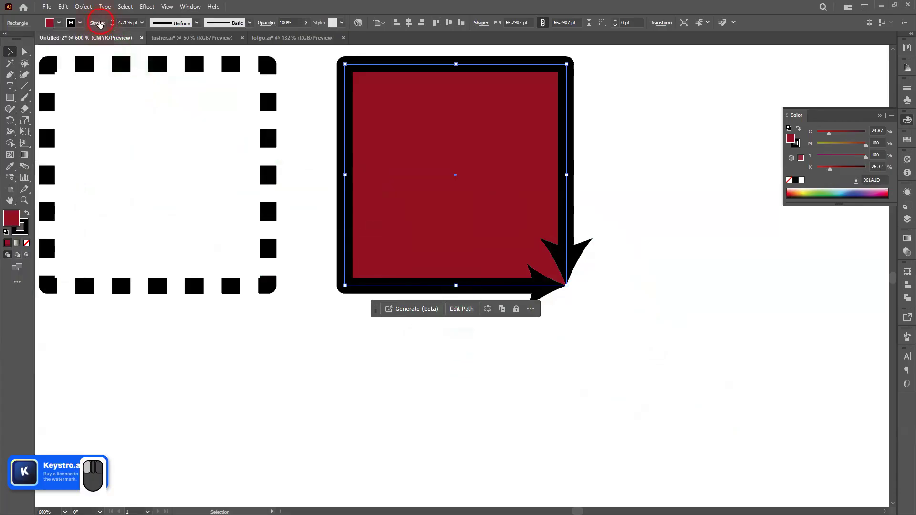
- Draw a vertical line about 71.7 pt long in the empty area beside the red square
{"action": "left_click", "coordinate": [21, 88]}
{"action": "mouse_move", "coordinate": [656, 113]}
{"action": "left_mouse_down"}
{"action": "mouse_move", "coordinate": [644, 186]}
{"action": "mouse_move", "coordinate": [650, 351]}
{"action": "left_mouse_up"}
{"action": "left_click_drag", "start_coordinate": [762, 240], "coordinate": [591, 195]}
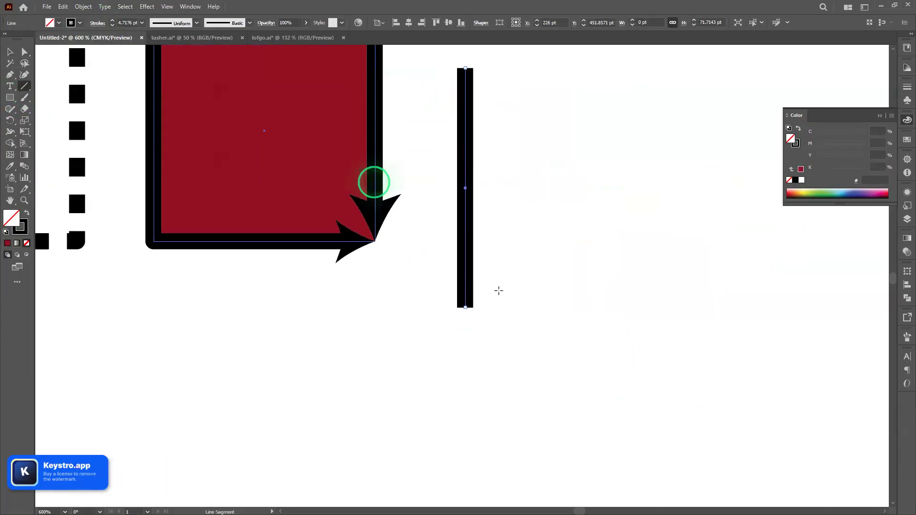
- Try Width Profiles 1, 2, 4 and 3 on the vertical line's stroke, returning it to Uniform
{"action": "left_click", "coordinate": [96, 25]}
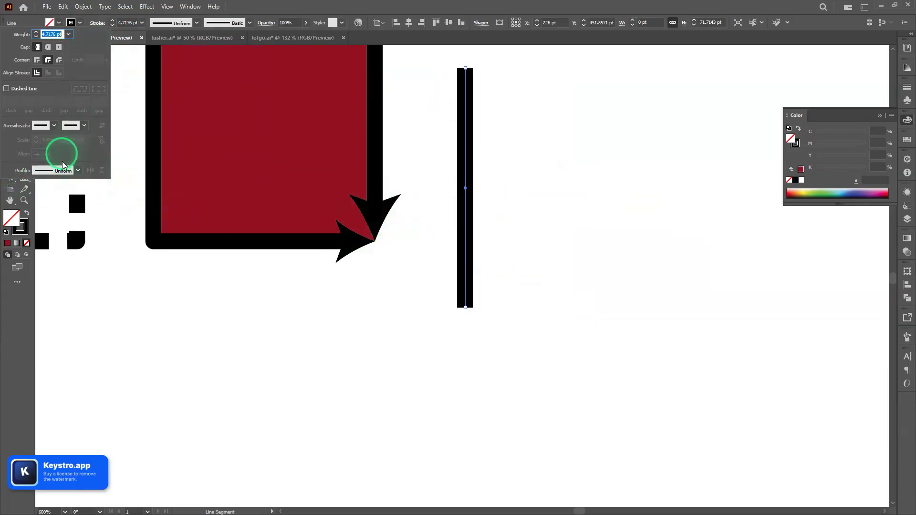
{"action": "left_click", "coordinate": [78, 171]}
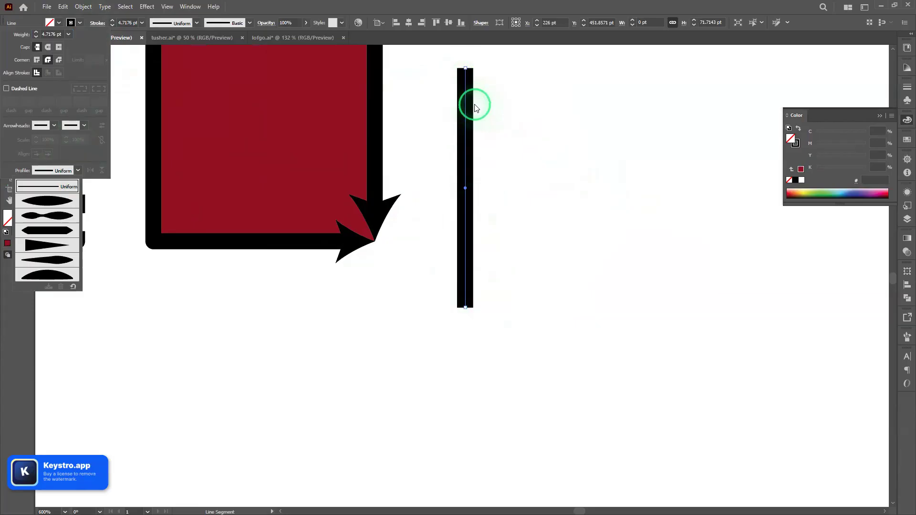
{"action": "left_click", "coordinate": [65, 202]}
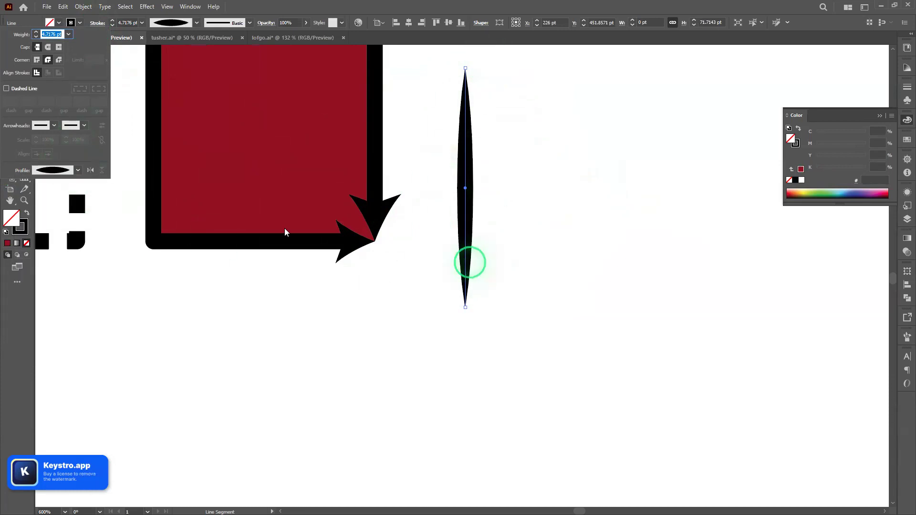
{"action": "left_click", "coordinate": [78, 172]}
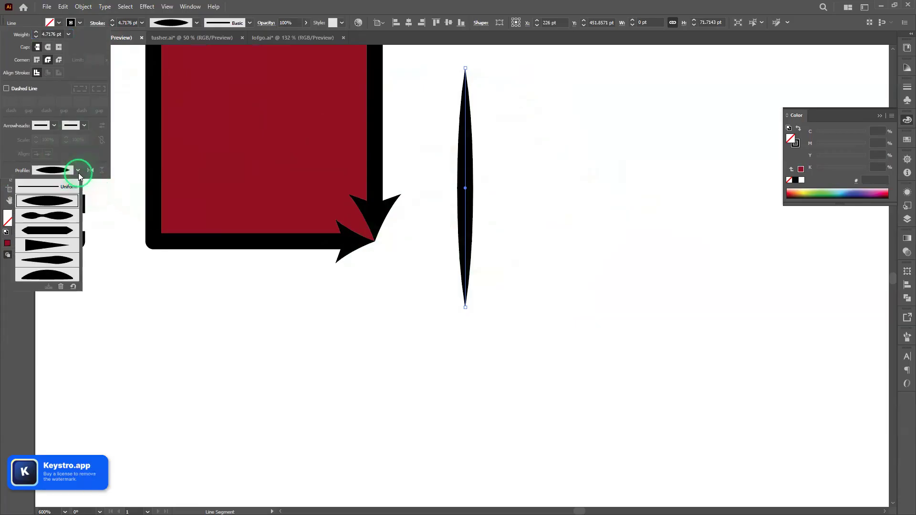
{"action": "left_click", "coordinate": [58, 220]}
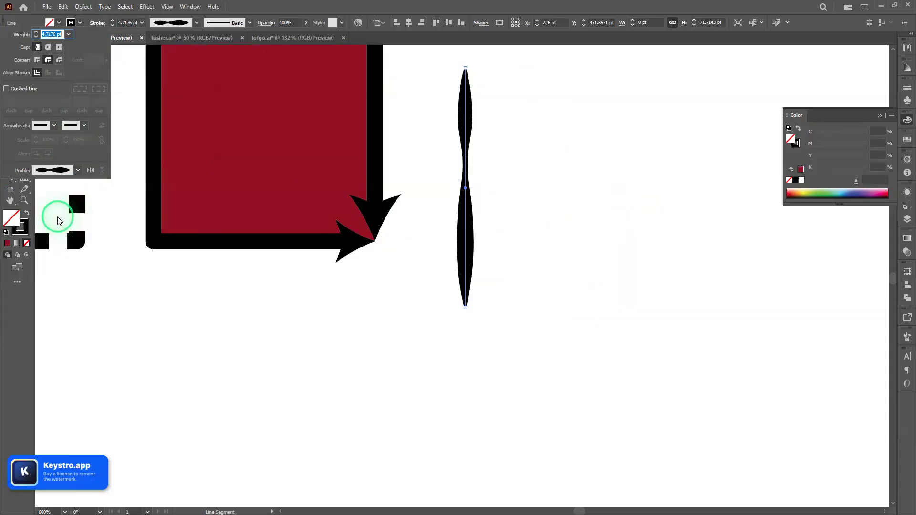
{"action": "left_click", "coordinate": [77, 171]}
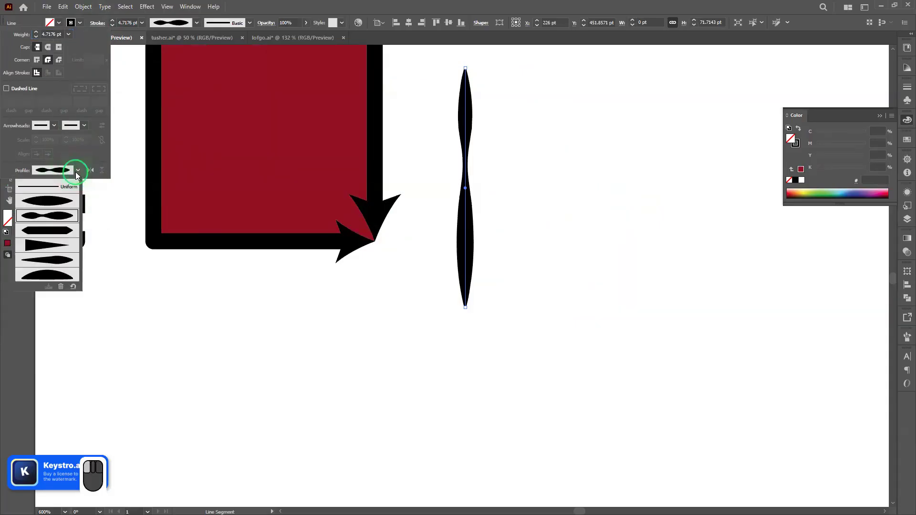
{"action": "left_click", "coordinate": [58, 243]}
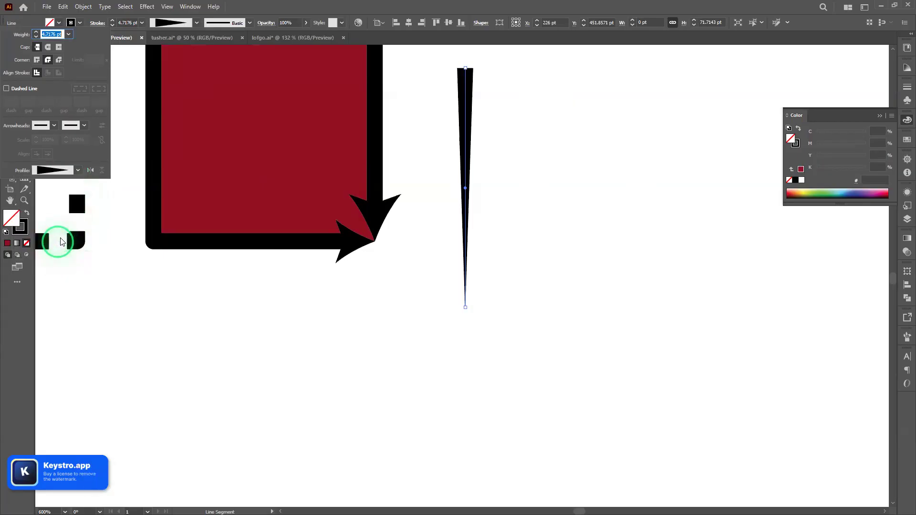
{"action": "left_click", "coordinate": [75, 171]}
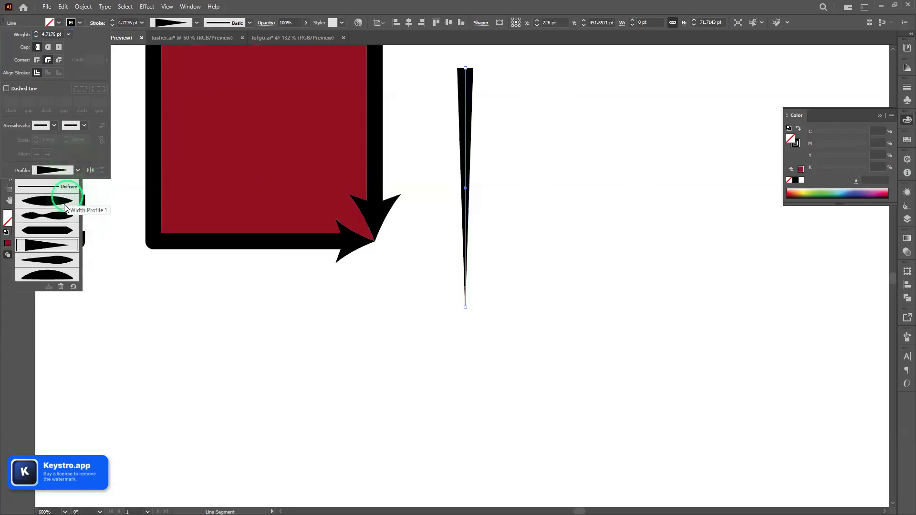
{"action": "left_click", "coordinate": [74, 222]}
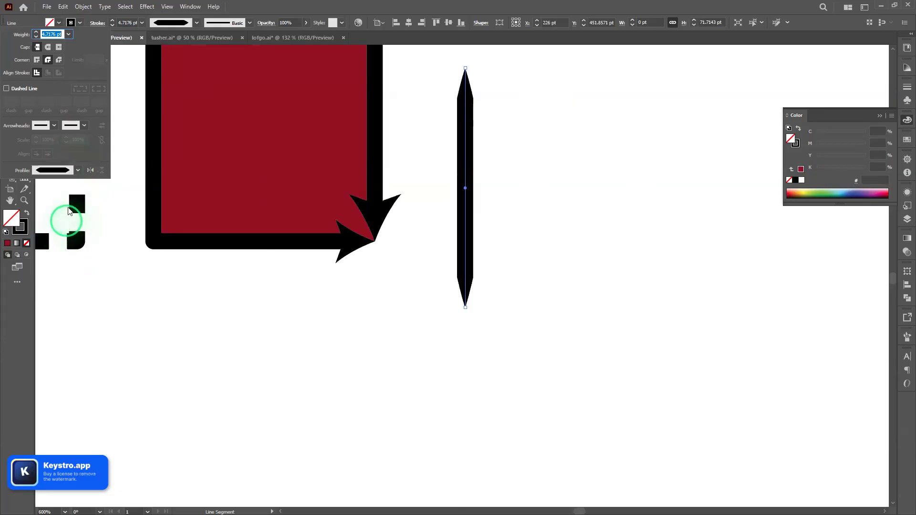
{"action": "left_click", "coordinate": [78, 170]}
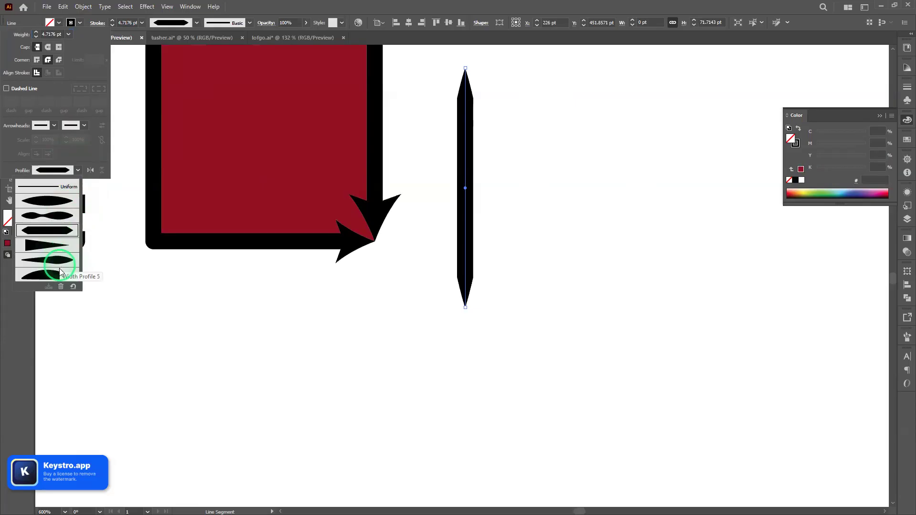
{"action": "left_click", "coordinate": [48, 187]}
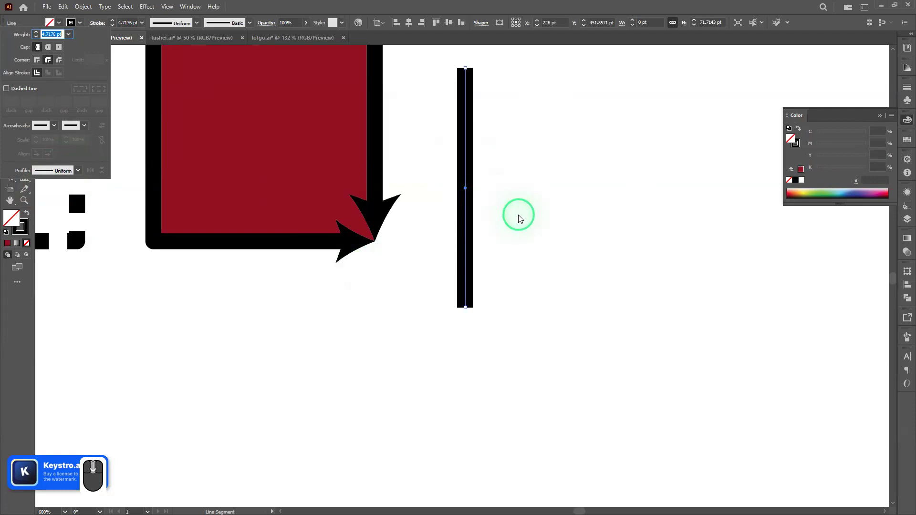
- Add the Arrow 30 fletching as the vertical line's start arrowhead and reduce its scale to 22%
{"action": "left_click", "coordinate": [53, 126]}
{"action": "scroll", "coordinate": [42, 200], "scroll_direction": "down", "scroll_amount": 7}
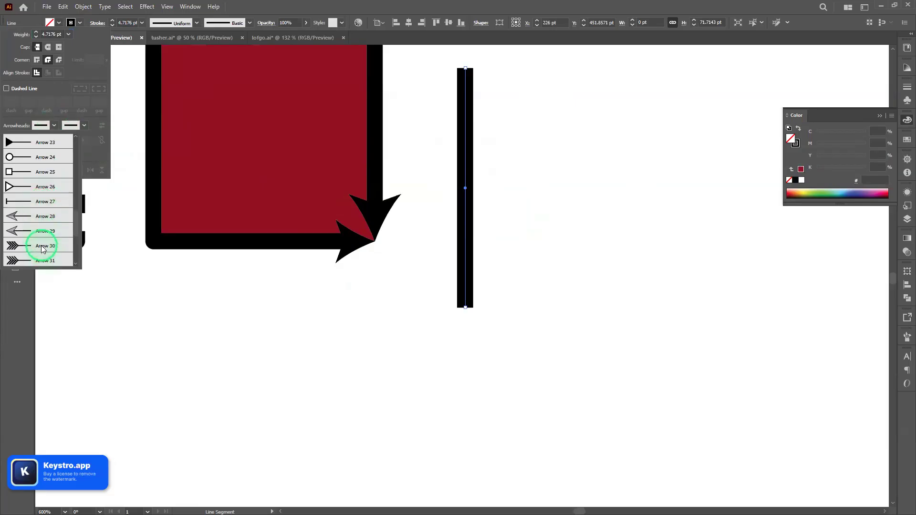
{"action": "left_click", "coordinate": [42, 247]}
{"action": "left_click", "coordinate": [44, 128]}
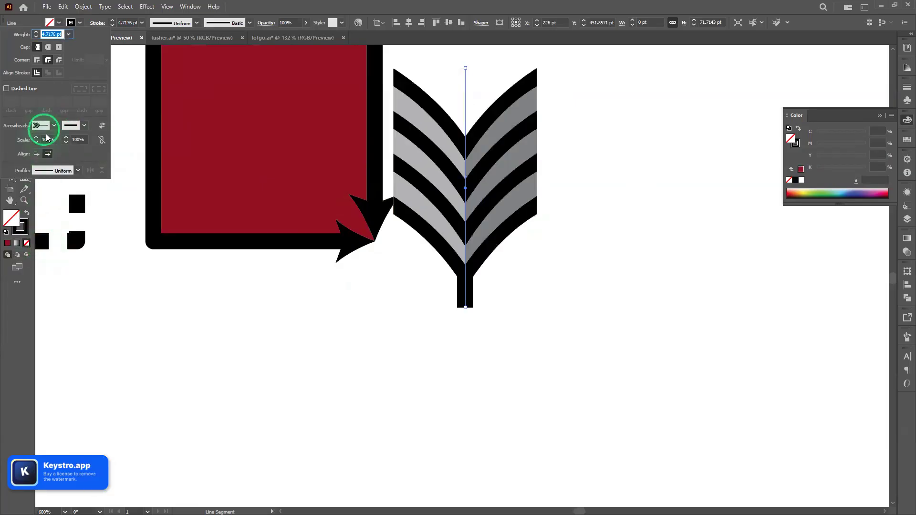
{"action": "left_click", "coordinate": [47, 140]}
{"action": "scroll", "coordinate": [47, 140], "scroll_direction": "down", "scroll_amount": 11}
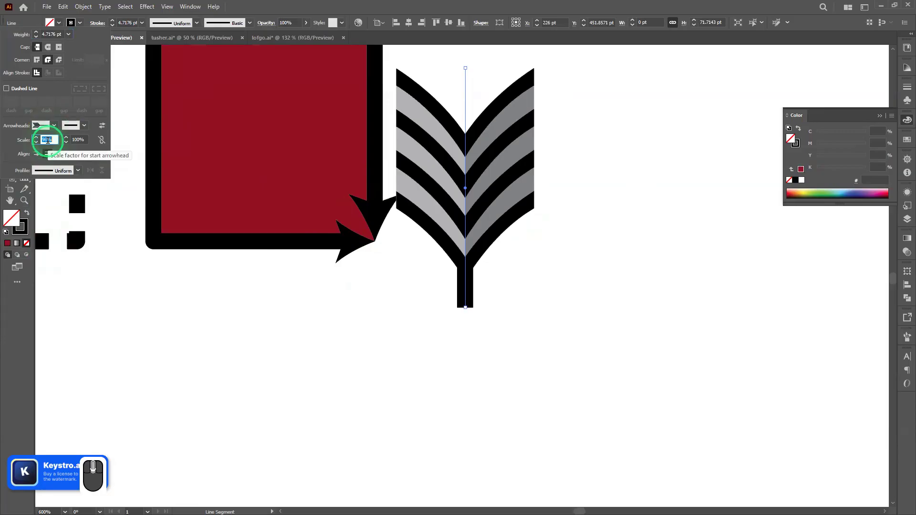
{"action": "scroll", "coordinate": [47, 140], "scroll_direction": "down", "scroll_amount": 20}
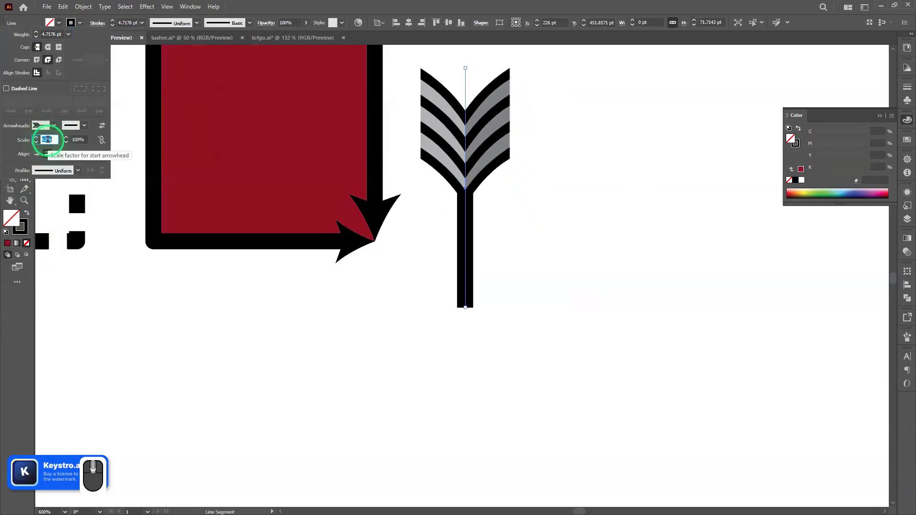
{"action": "scroll", "coordinate": [47, 139], "scroll_direction": "down", "scroll_amount": 20}
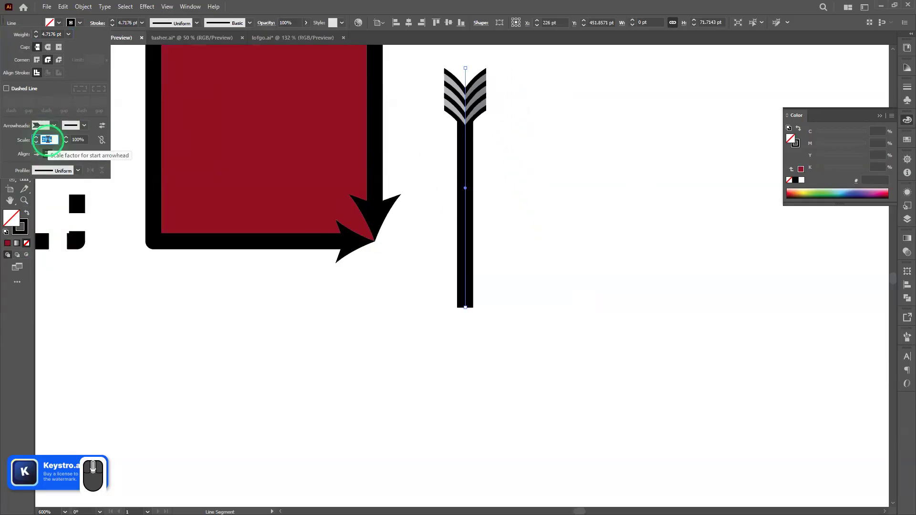
{"action": "scroll", "coordinate": [47, 139], "scroll_direction": "down", "scroll_amount": 2}
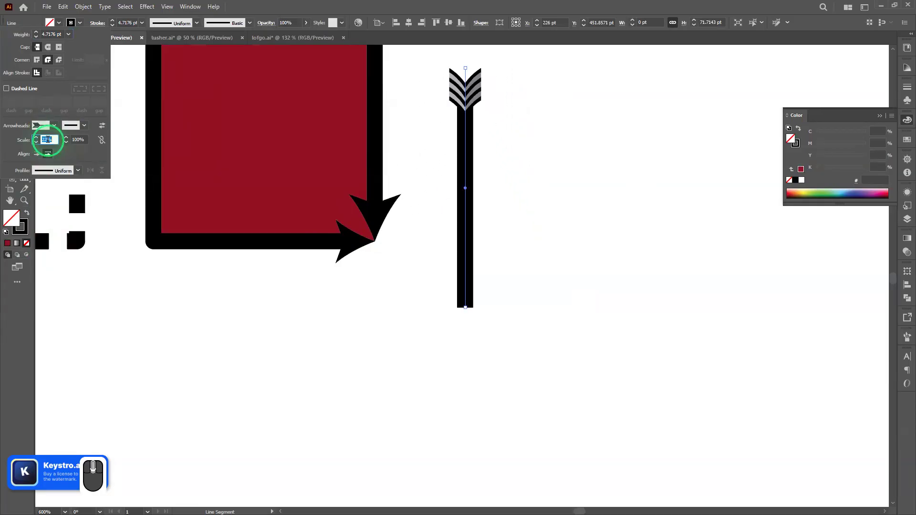
- Add Arrow 28 as the vertical line's end arrowhead and reduce its scale to about 23%
{"action": "left_click", "coordinate": [85, 125]}
{"action": "scroll", "coordinate": [49, 179], "scroll_direction": "down", "scroll_amount": 7}
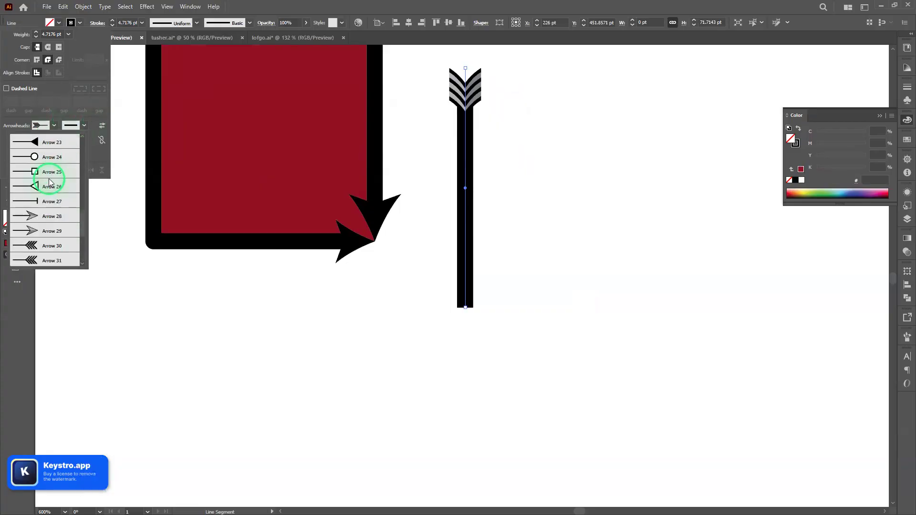
{"action": "left_click", "coordinate": [43, 217]}
{"action": "left_click", "coordinate": [80, 157]}
{"action": "left_click", "coordinate": [79, 139]}
{"action": "scroll", "coordinate": [79, 139], "scroll_direction": "down", "scroll_amount": 20}
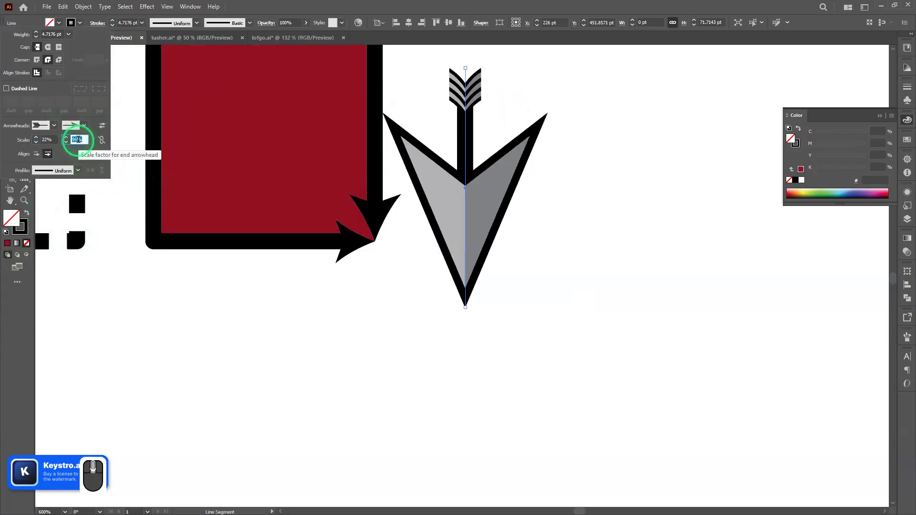
{"action": "scroll", "coordinate": [79, 139], "scroll_direction": "down", "scroll_amount": 20}
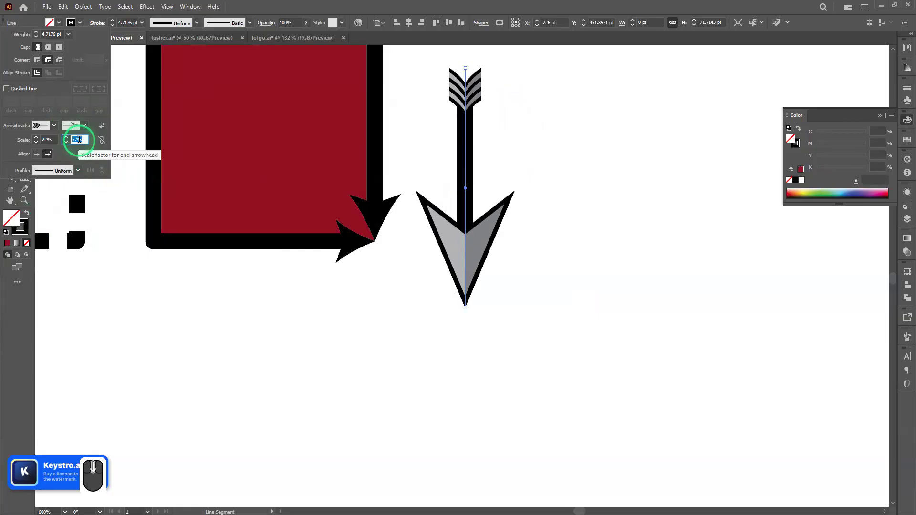
{"action": "scroll", "coordinate": [80, 140], "scroll_direction": "down", "scroll_amount": 7}
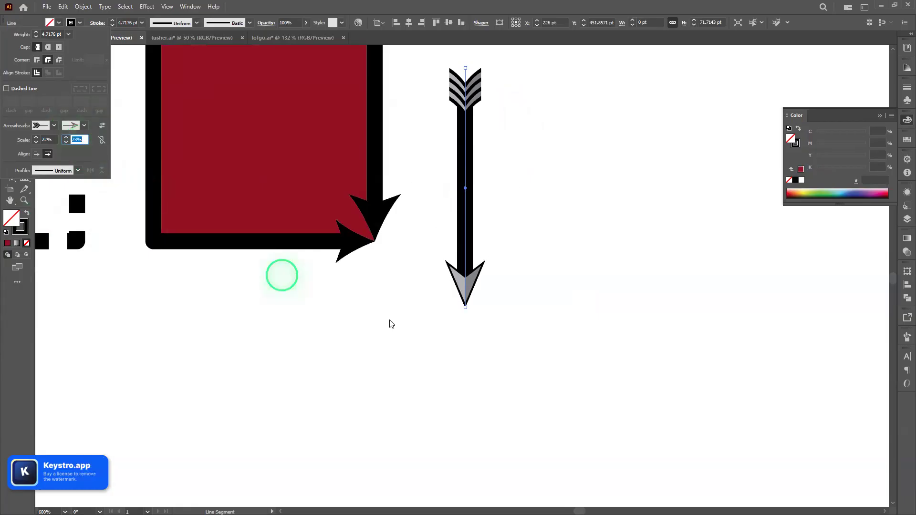
{"action": "left_click_drag", "start_coordinate": [465, 228], "coordinate": [542, 260]}
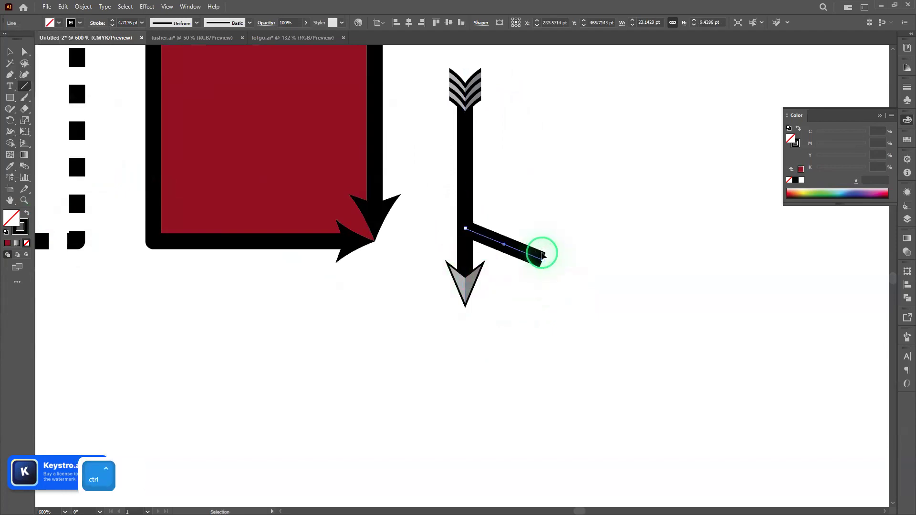
{"action": "key", "text": "ctrl+z"}
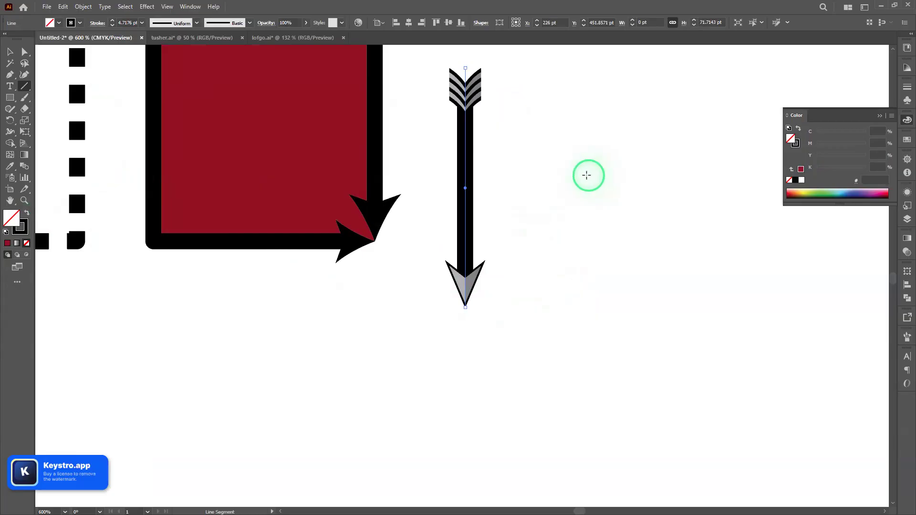
{"action": "left_click", "coordinate": [556, 79]}
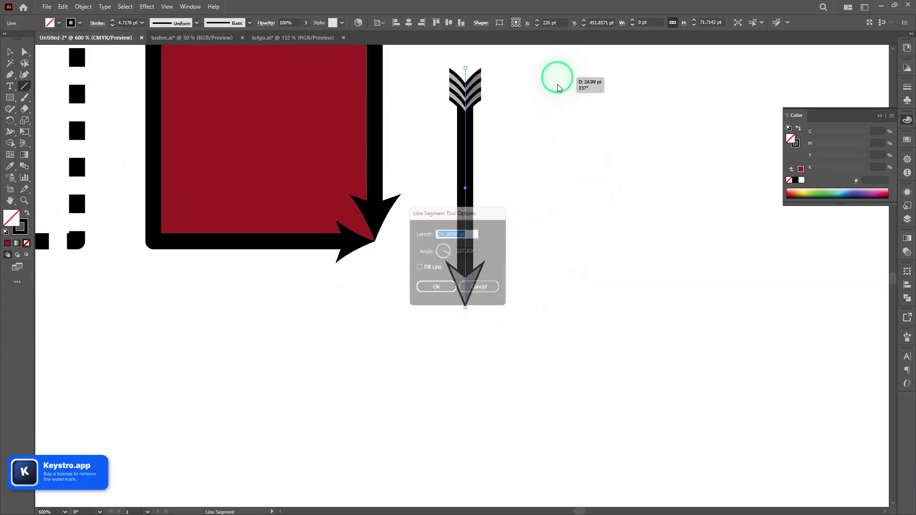
{"action": "left_click", "coordinate": [478, 287]}
- Draw a vertical line about 74.3 pt long beside the fletched arrow and give its stroke round caps
{"action": "left_click_drag", "start_coordinate": [592, 81], "coordinate": [649, 327]}
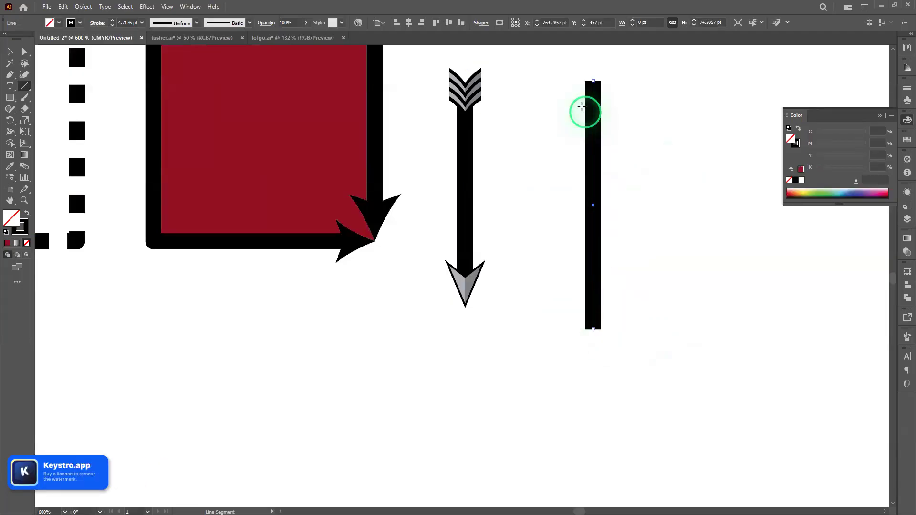
{"action": "left_click", "coordinate": [98, 23]}
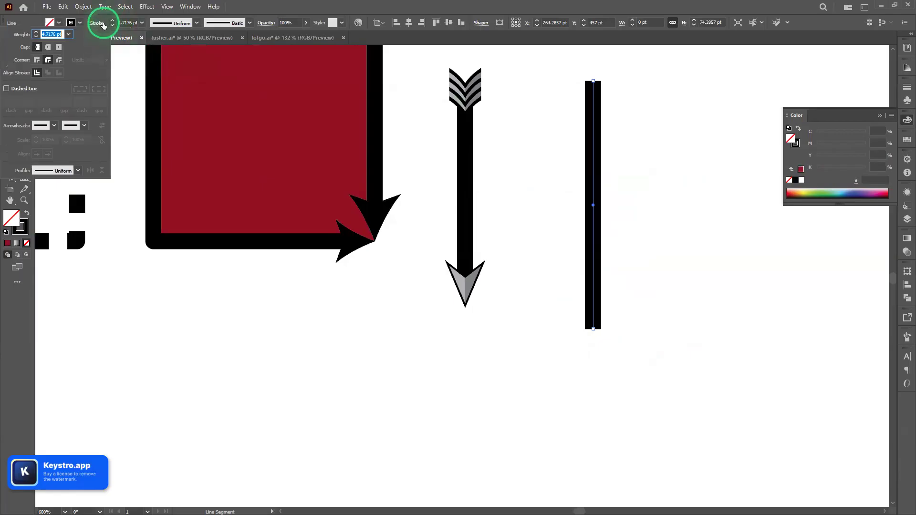
{"action": "left_click", "coordinate": [37, 59]}
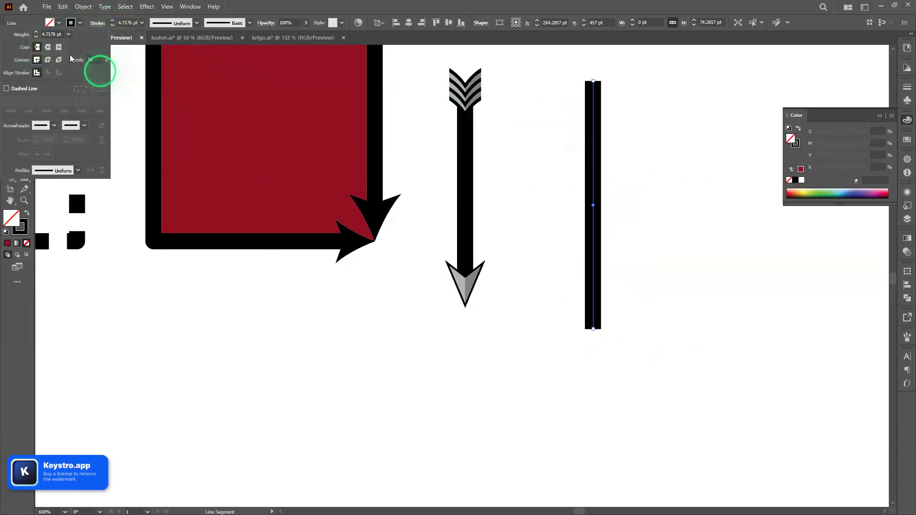
{"action": "left_click", "coordinate": [47, 48]}
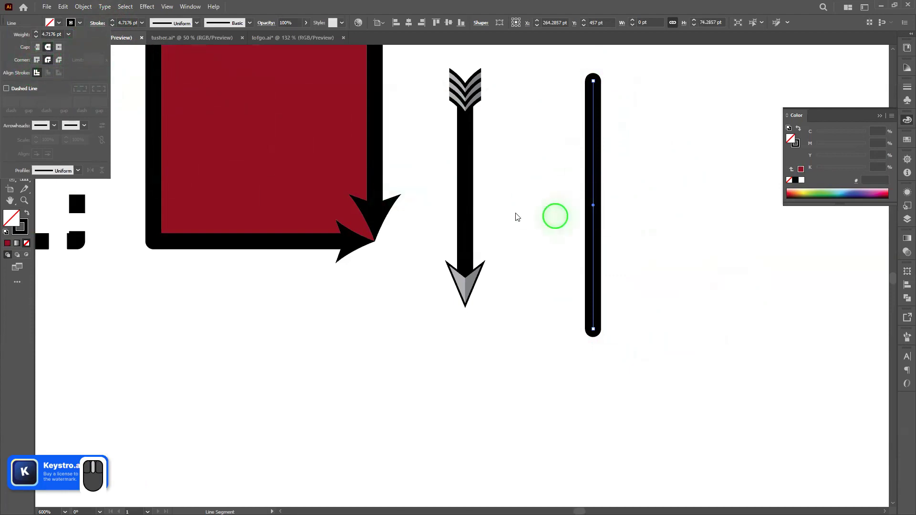
{"action": "left_click", "coordinate": [540, 200]}
{"action": "mouse_move", "coordinate": [683, 218]}
{"action": "left_mouse_down"}
{"action": "mouse_move", "coordinate": [646, 237]}
{"action": "mouse_move", "coordinate": [600, 239]}
{"action": "left_mouse_up"}
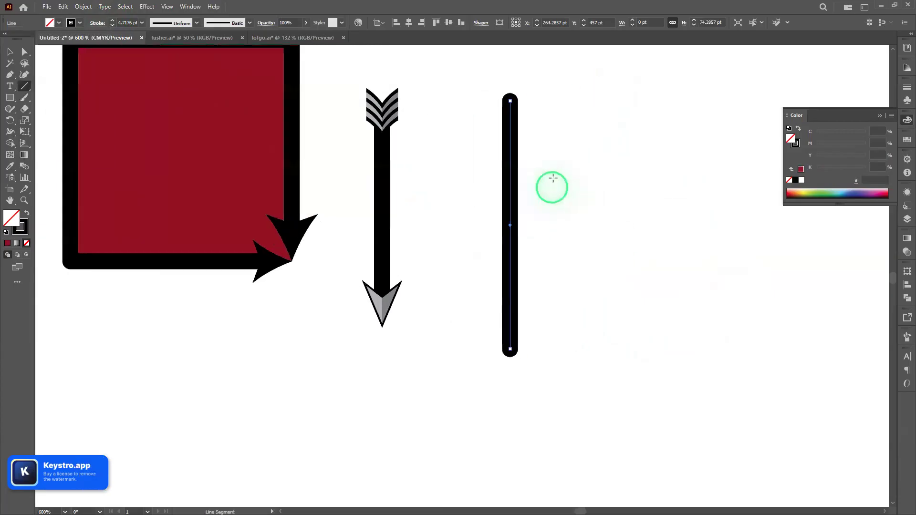
{"action": "scroll", "coordinate": [548, 109], "scroll_direction": "up", "scroll_amount": 4, "text": "alt"}
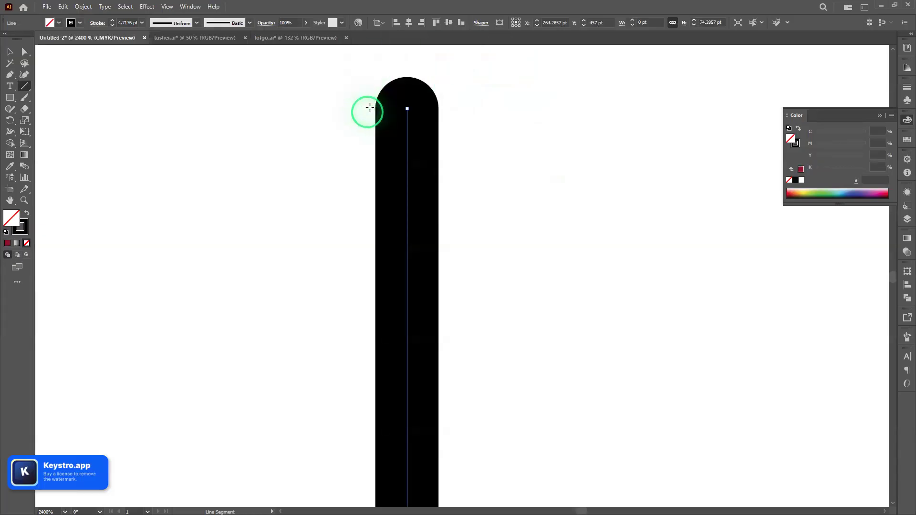
{"action": "scroll", "coordinate": [461, 152], "scroll_direction": "down", "scroll_amount": 5, "text": "alt"}
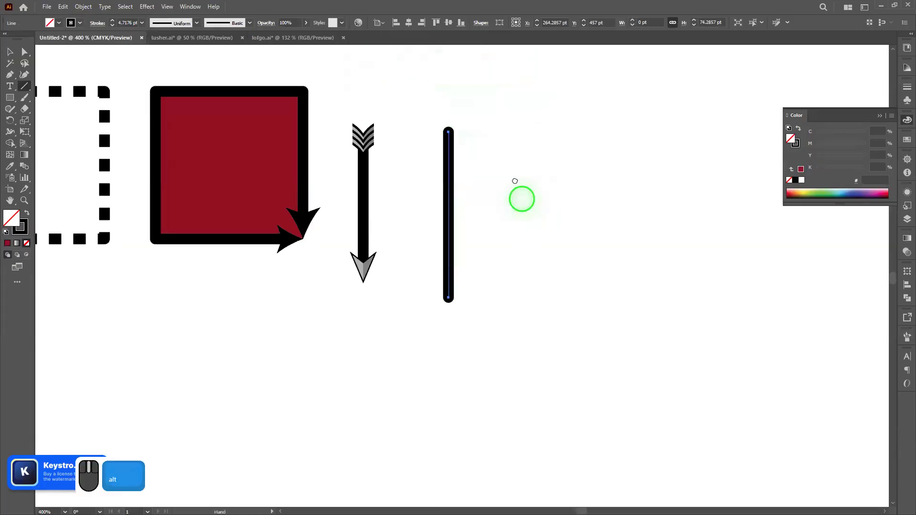
- Draw another vertical line about 100 pt long beside the round-capped line
{"action": "left_click", "coordinate": [492, 182]}
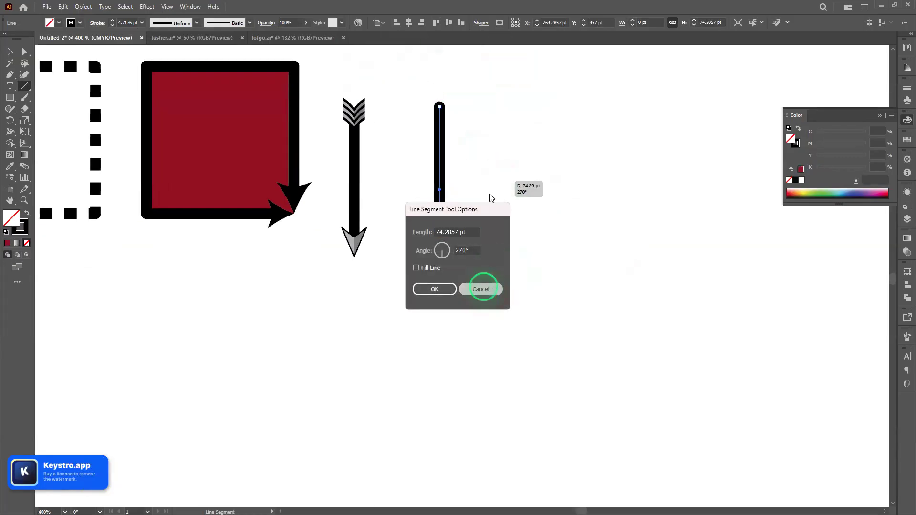
{"action": "left_click", "coordinate": [481, 289]}
{"action": "mouse_move", "coordinate": [494, 105]}
{"action": "left_mouse_down"}
{"action": "mouse_move", "coordinate": [522, 357]}
{"action": "mouse_move", "coordinate": [525, 329]}
{"action": "left_mouse_up"}
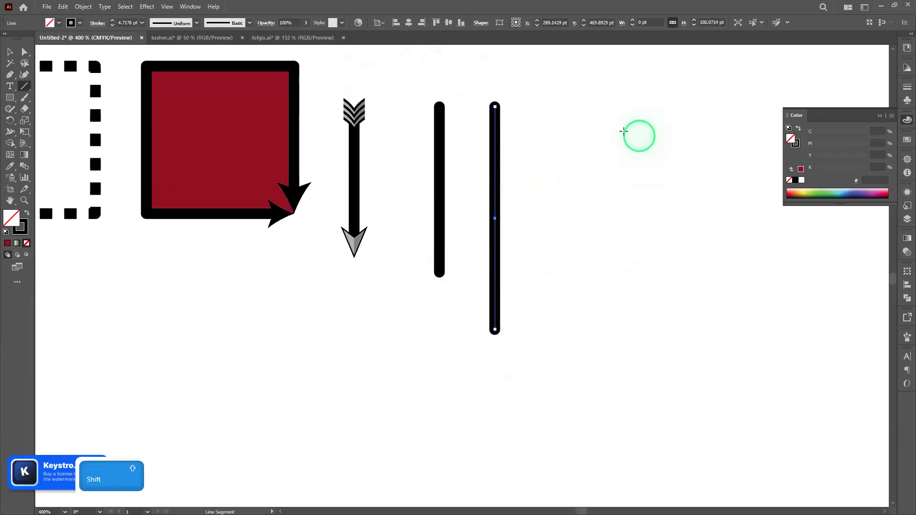
- Make the new line's stroke dashed with 6 pt dashes, preserving exact dash and gap lengths
{"action": "left_click", "coordinate": [91, 26]}
{"action": "left_click", "coordinate": [6, 89]}
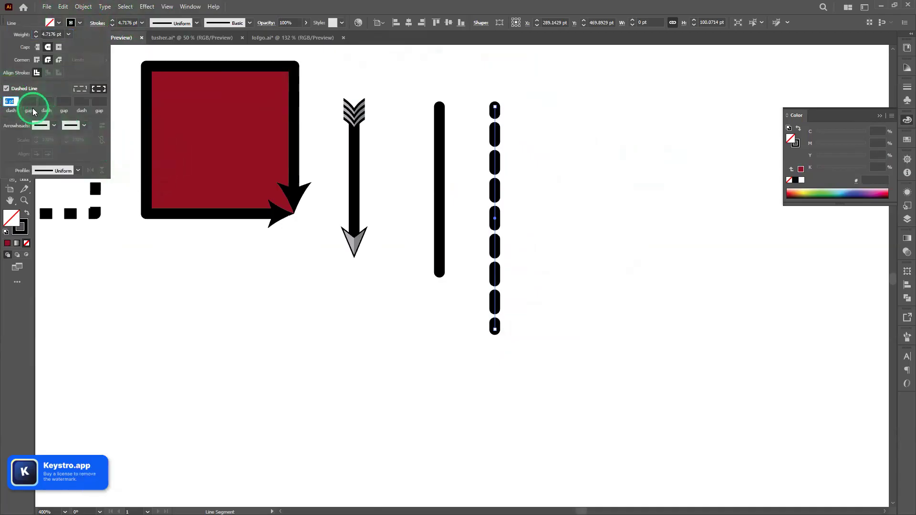
{"action": "left_click", "coordinate": [88, 90]}
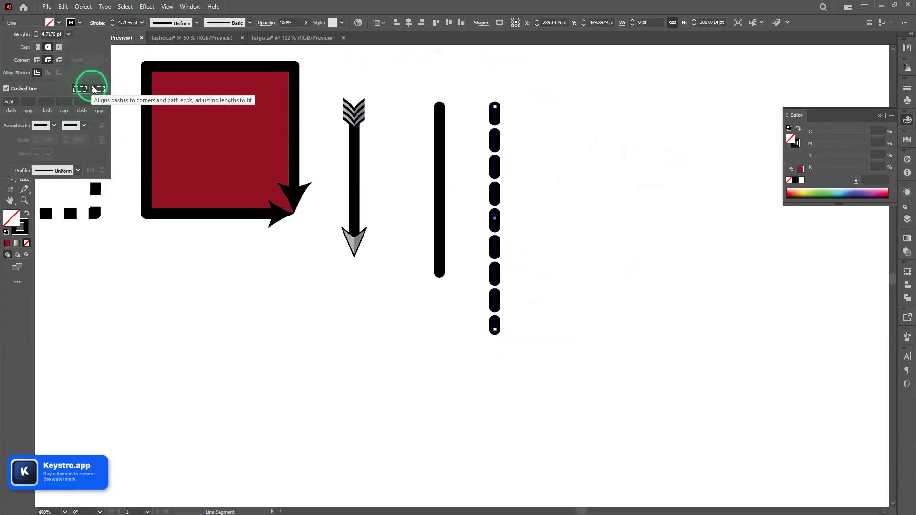
- Set the dashed vertical line's gap to 2 pt
{"action": "left_click", "coordinate": [25, 100]}
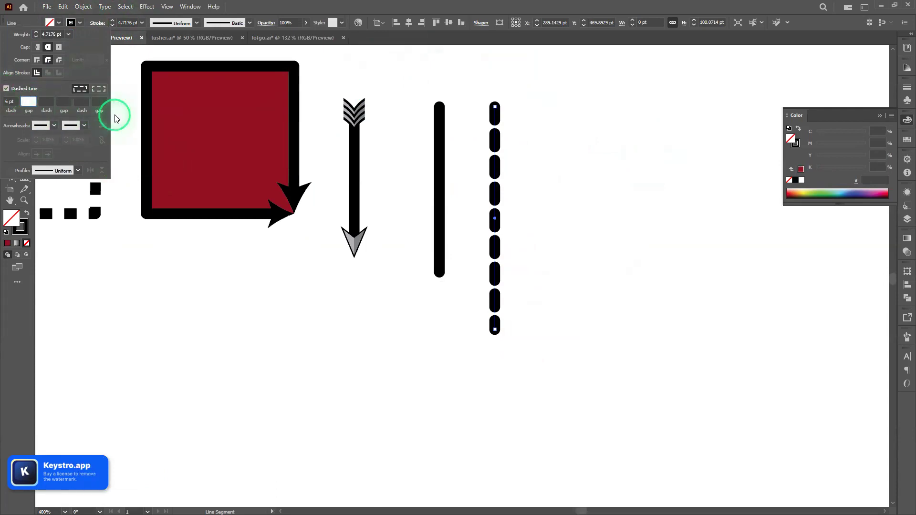
{"action": "type", "text": "2"}
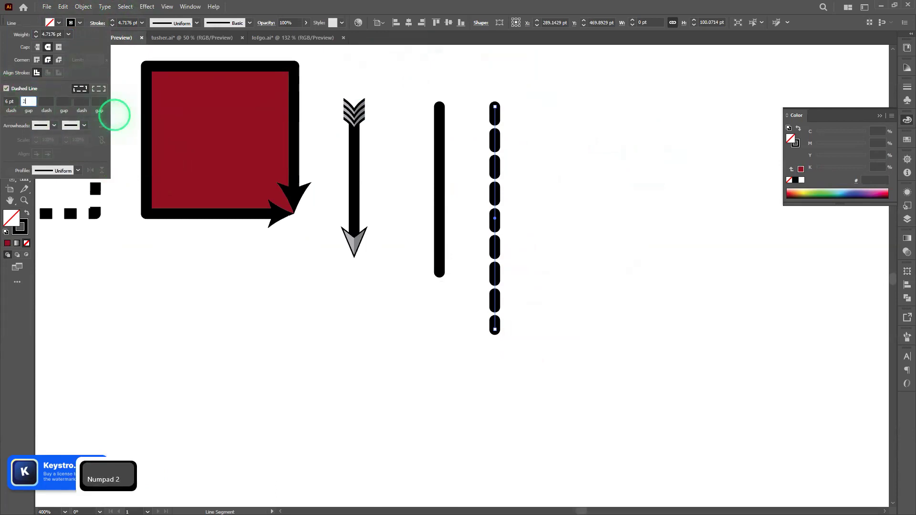
{"action": "left_click", "coordinate": [44, 99]}
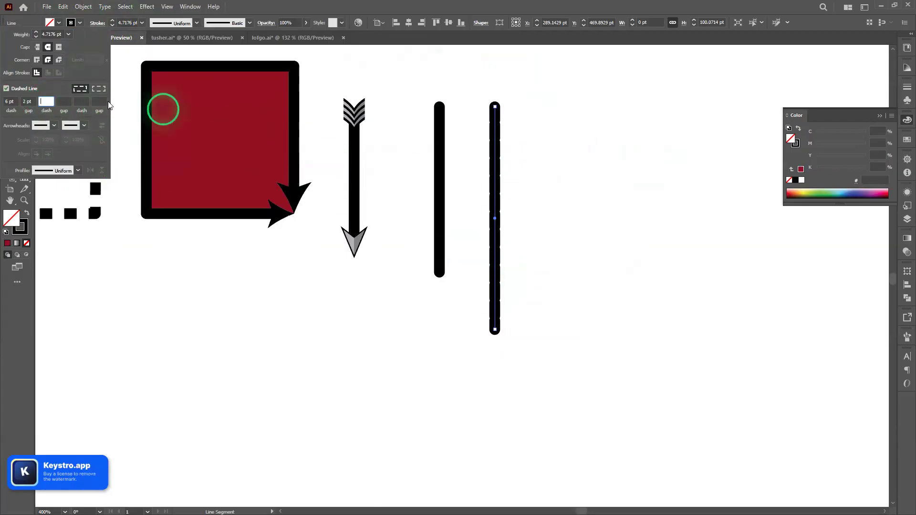
- Turn the dashed line into round dots with a 0 pt dash and a 7 pt gap
{"action": "left_click", "coordinate": [9, 100]}
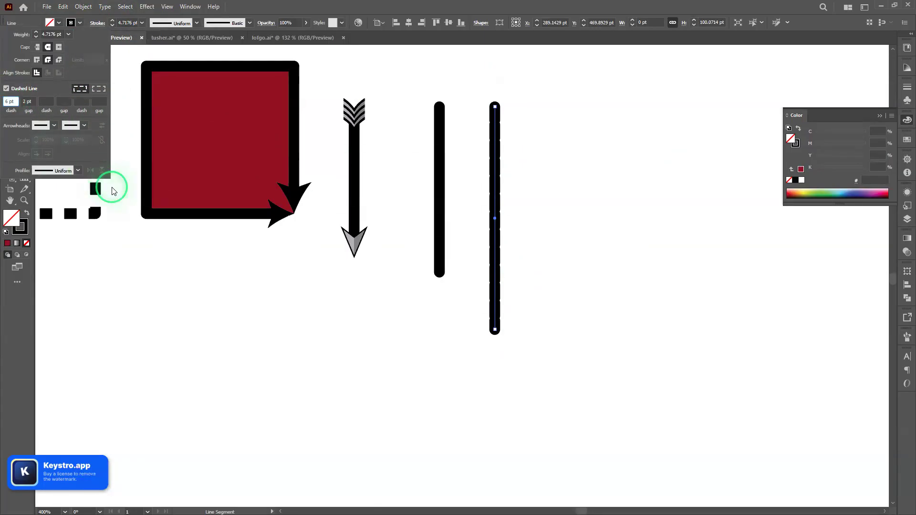
{"action": "key", "text": "Left"}
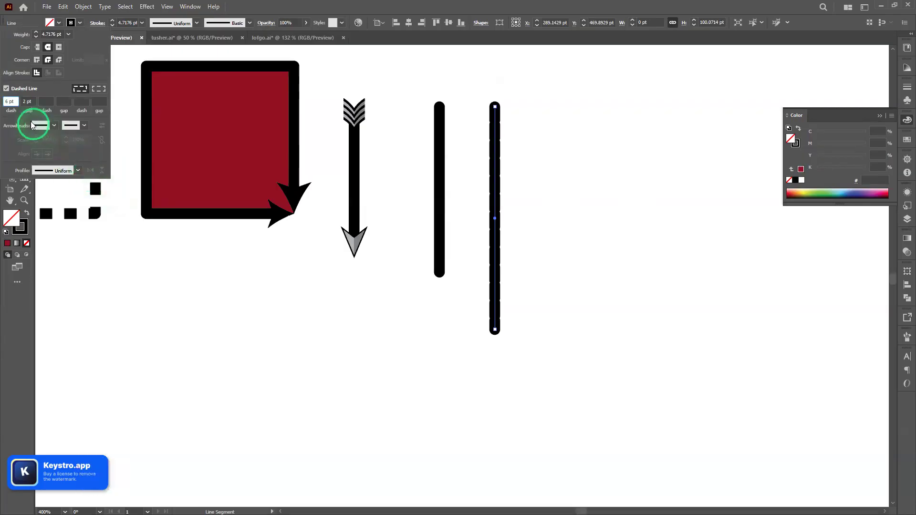
{"action": "scroll", "coordinate": [14, 100], "scroll_direction": "up", "scroll_amount": 2}
{"action": "scroll", "coordinate": [14, 101], "scroll_direction": "down", "scroll_amount": 2}
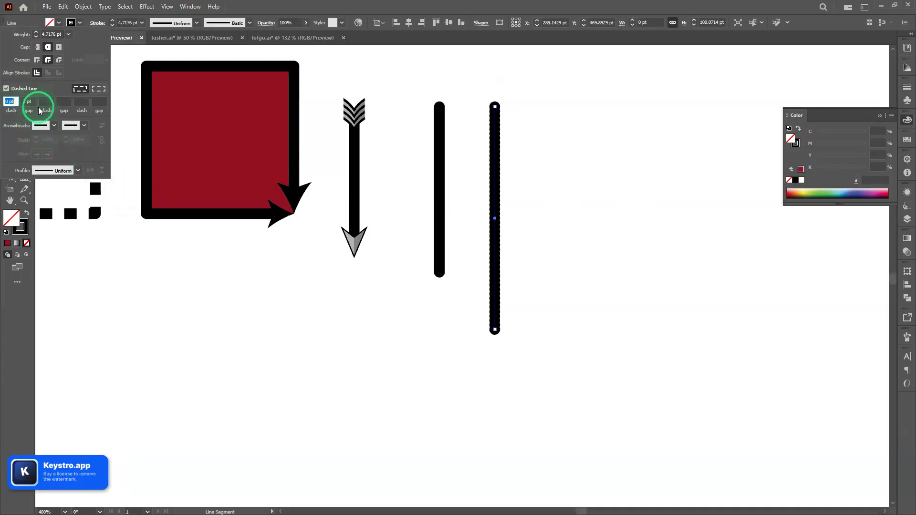
{"action": "scroll", "coordinate": [30, 102], "scroll_direction": "up", "scroll_amount": 2}
{"action": "scroll", "coordinate": [30, 101], "scroll_direction": "up", "scroll_amount": 2}
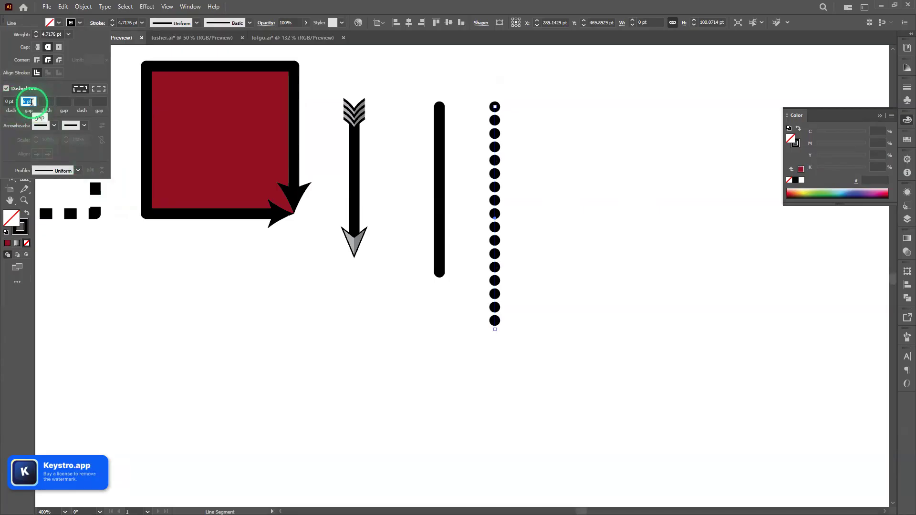
{"action": "scroll", "coordinate": [30, 102], "scroll_direction": "up", "scroll_amount": 1}
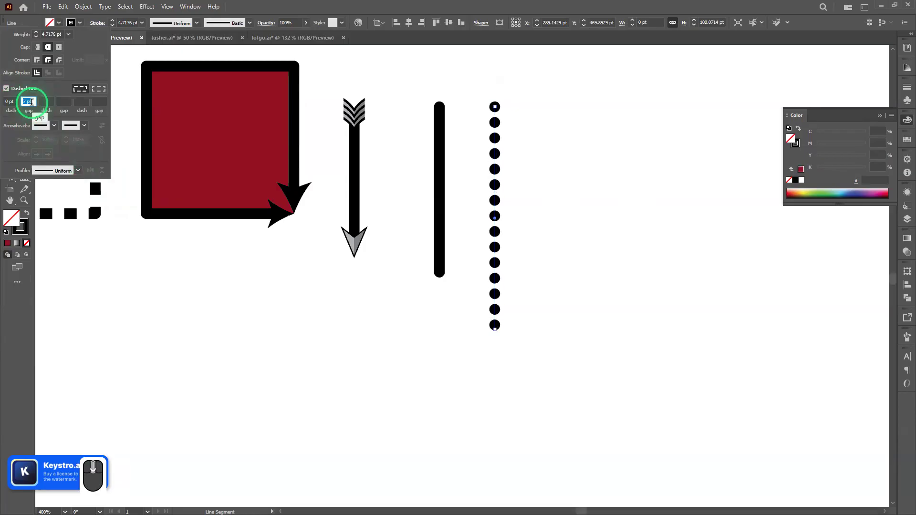
- Try longer dashes on the dotted line, return the dash length to 0 pt, and deselect the line
{"action": "left_click", "coordinate": [6, 101]}
{"action": "scroll", "coordinate": [10, 102], "scroll_direction": "up", "scroll_amount": 1}
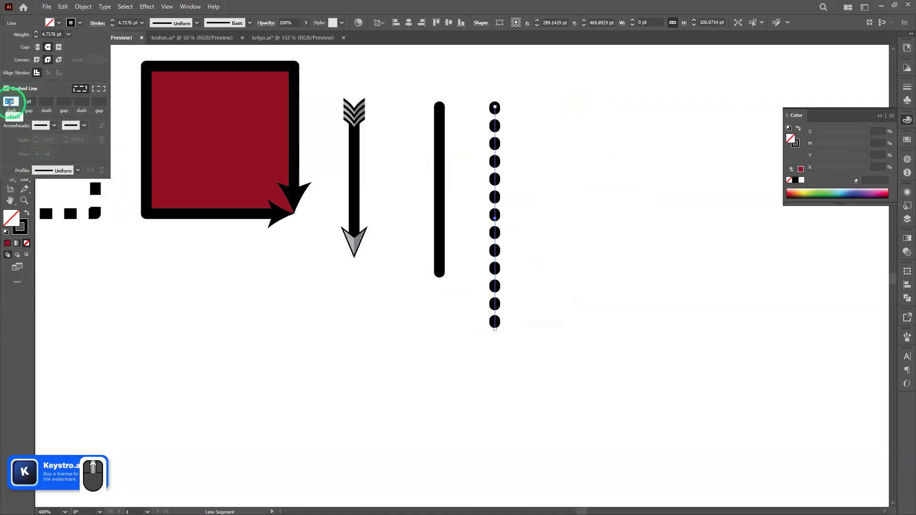
{"action": "scroll", "coordinate": [10, 101], "scroll_direction": "up", "scroll_amount": 4}
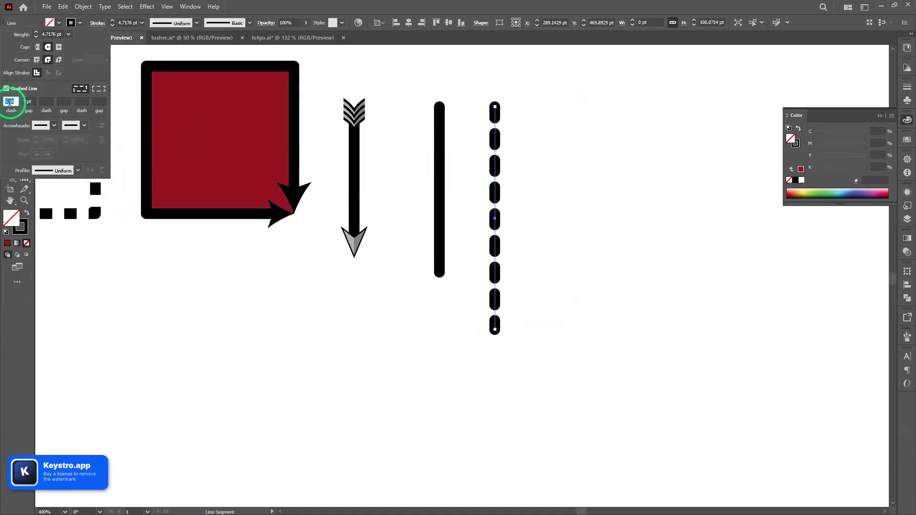
{"action": "scroll", "coordinate": [9, 102], "scroll_direction": "down", "scroll_amount": 2}
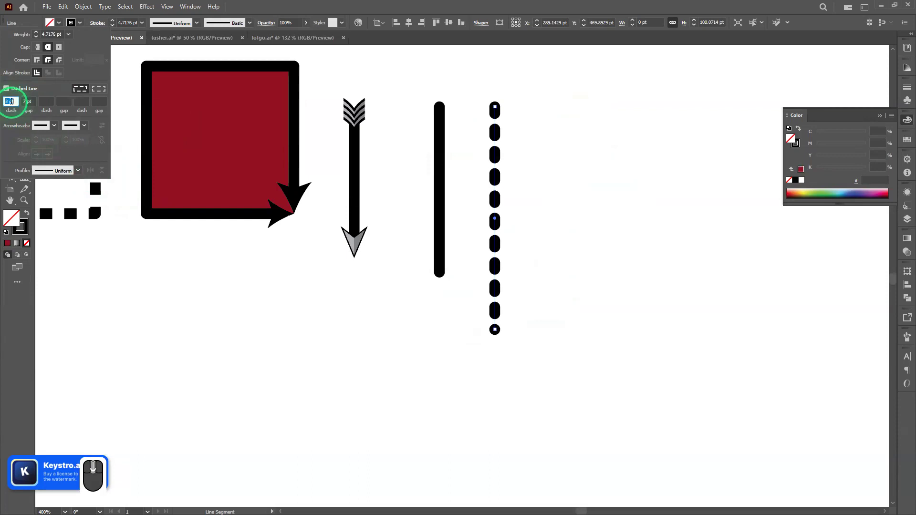
{"action": "scroll", "coordinate": [10, 101], "scroll_direction": "down", "scroll_amount": 3}
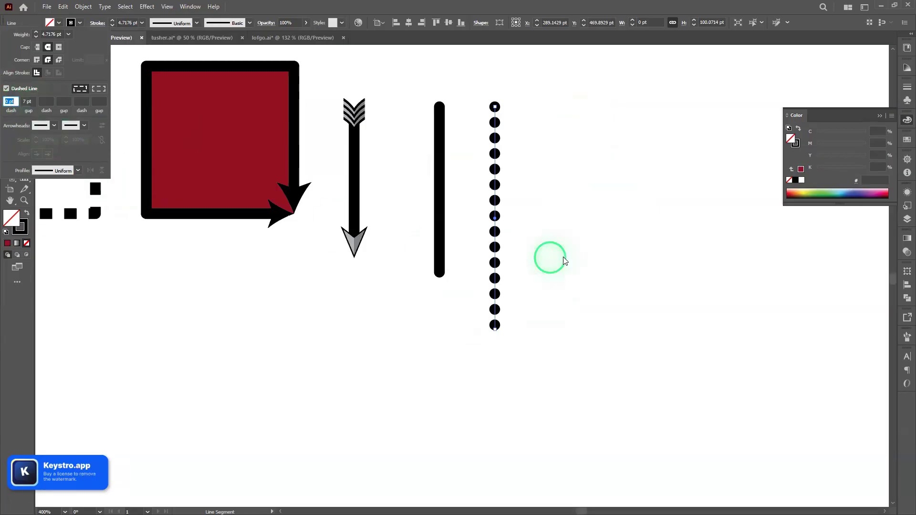
{"action": "left_click", "coordinate": [566, 253]}
{"action": "left_click", "coordinate": [10, 51]}
{"action": "left_click", "coordinate": [603, 231]}
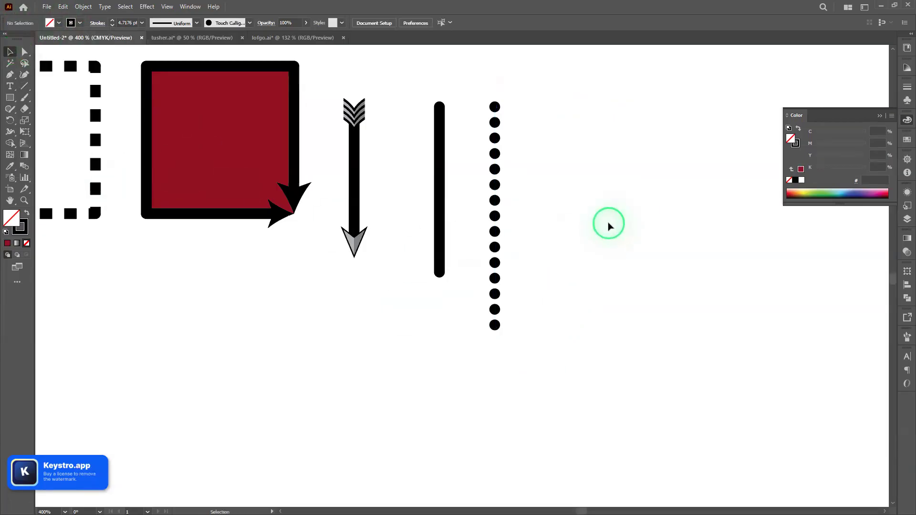
- Add Arrow 32 as the start arrowhead on the stroke of the first blue square in the top row
{"action": "scroll", "coordinate": [613, 230], "scroll_direction": "down", "scroll_amount": 4}
{"action": "left_click_drag", "start_coordinate": [646, 241], "coordinate": [554, 256]}
{"action": "left_click_drag", "start_coordinate": [537, 207], "coordinate": [532, 272]}
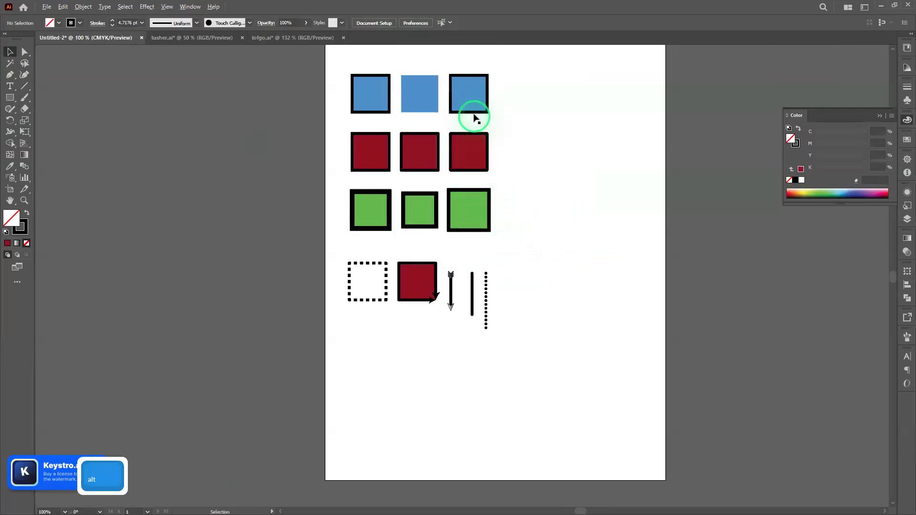
{"action": "scroll", "coordinate": [471, 117], "scroll_direction": "up", "scroll_amount": 3}
{"action": "left_click_drag", "start_coordinate": [472, 116], "coordinate": [532, 241]}
{"action": "left_click", "coordinate": [281, 165]}
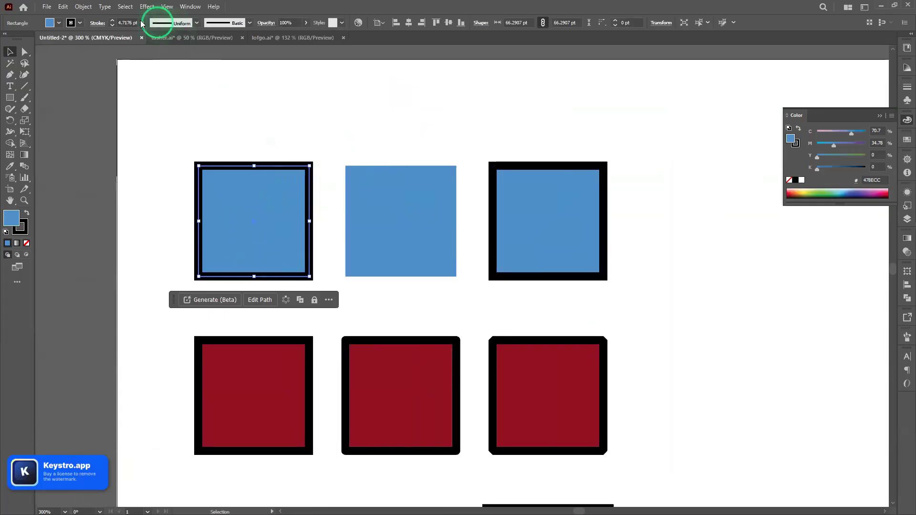
{"action": "left_click", "coordinate": [98, 23]}
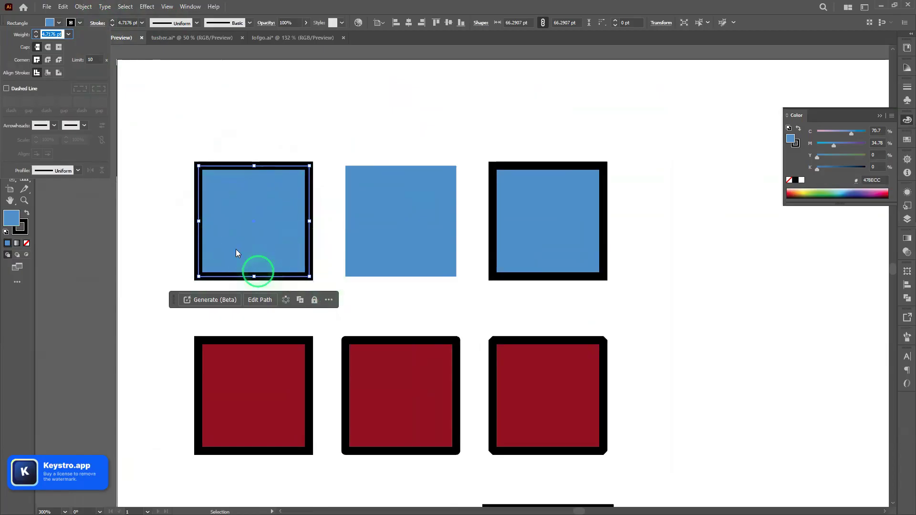
{"action": "left_click", "coordinate": [53, 126]}
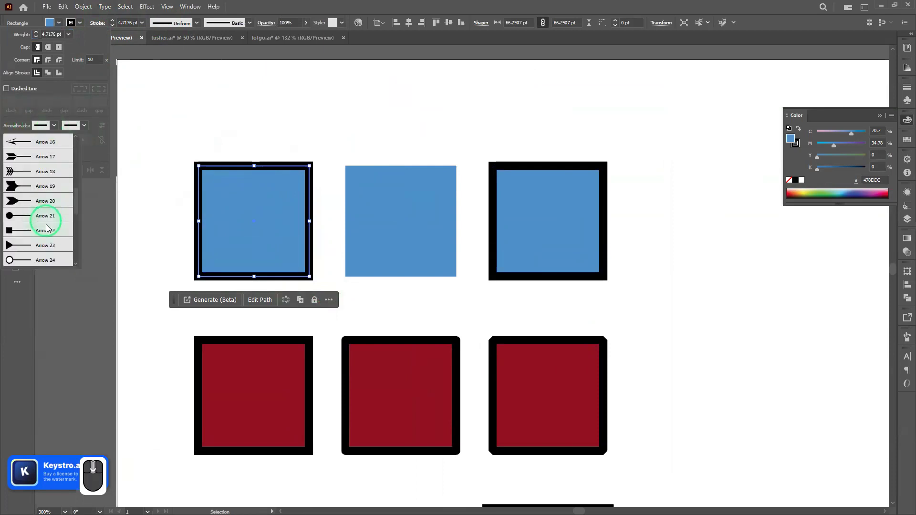
{"action": "scroll", "coordinate": [48, 233], "scroll_direction": "down", "scroll_amount": 2}
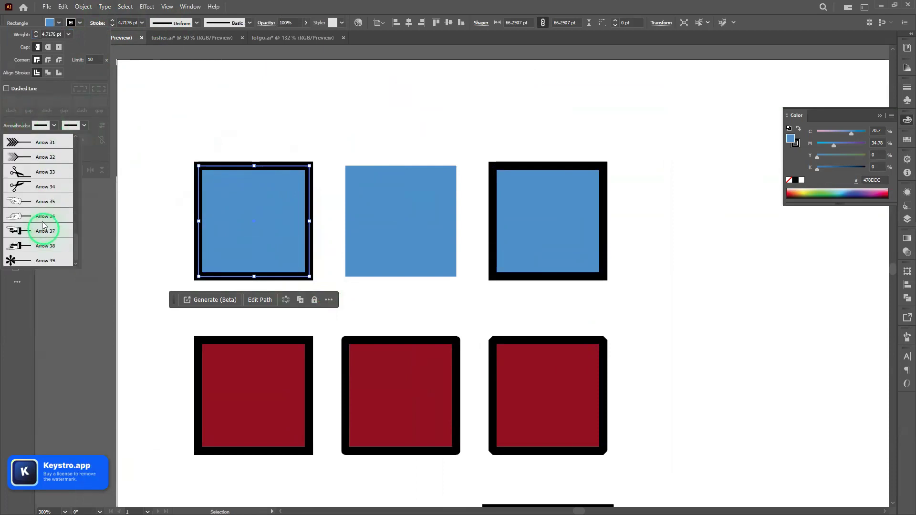
{"action": "left_click", "coordinate": [43, 156]}
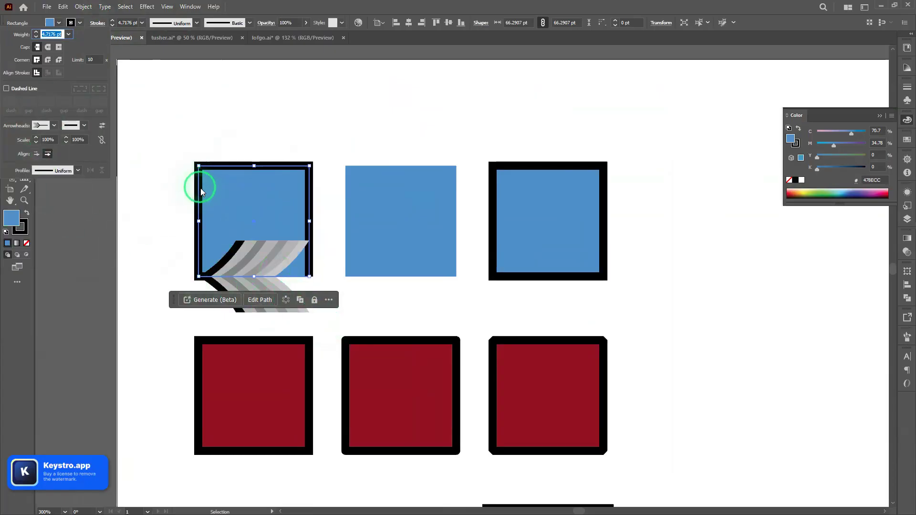
- Reduce the blue square's start arrowhead scale to 26%
{"action": "left_click", "coordinate": [53, 139]}
{"action": "scroll", "coordinate": [53, 139], "scroll_direction": "down", "scroll_amount": 17}
{"action": "scroll", "coordinate": [53, 139], "scroll_direction": "down", "scroll_amount": 20}
{"action": "scroll", "coordinate": [53, 139], "scroll_direction": "down", "scroll_amount": 8}
{"action": "scroll", "coordinate": [53, 139], "scroll_direction": "down", "scroll_amount": 1}
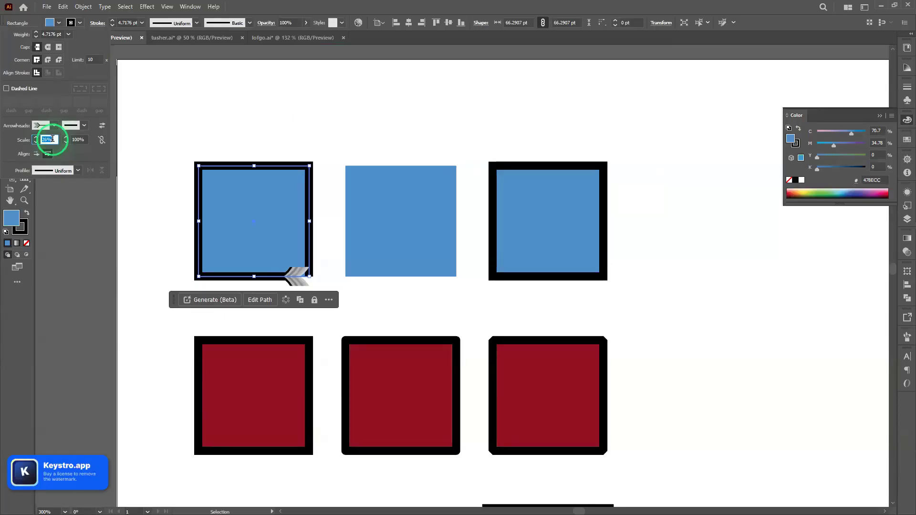
- Add Arrow 37, the pointing hand, as the blue square's end arrowhead and reduce its scale to 15%
{"action": "left_click", "coordinate": [84, 125]}
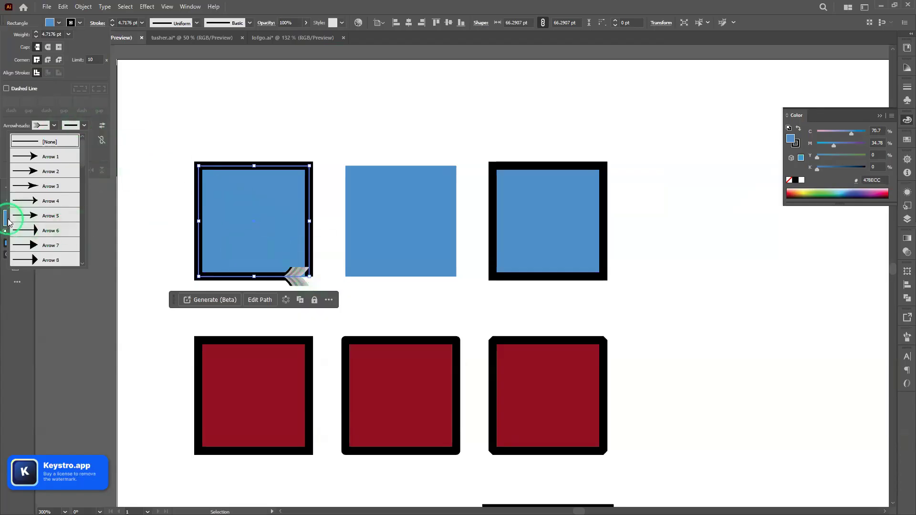
{"action": "scroll", "coordinate": [46, 224], "scroll_direction": "down", "scroll_amount": 10}
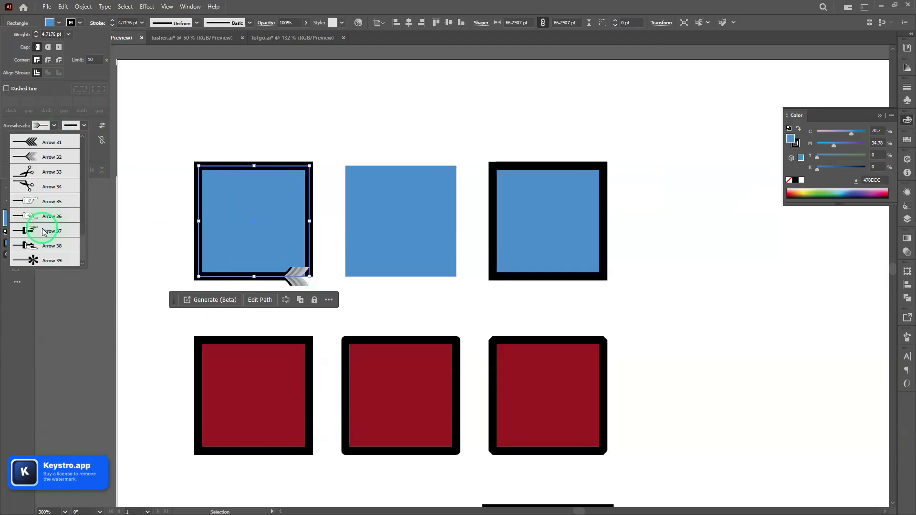
{"action": "left_click", "coordinate": [44, 232]}
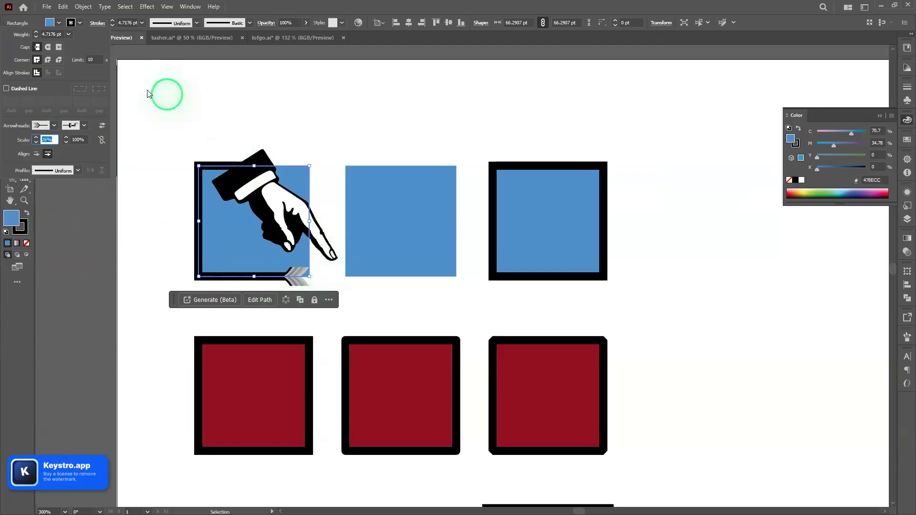
{"action": "left_click", "coordinate": [77, 139]}
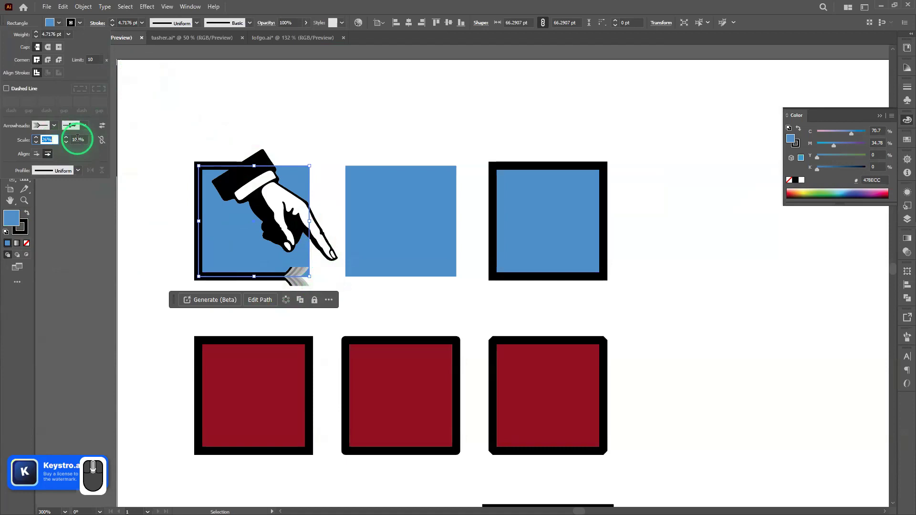
{"action": "scroll", "coordinate": [78, 139], "scroll_direction": "down", "scroll_amount": 17}
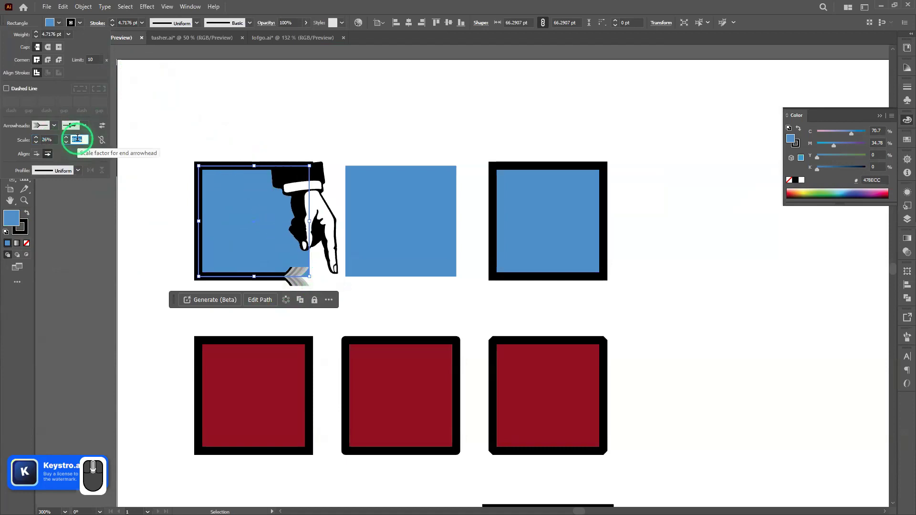
{"action": "scroll", "coordinate": [77, 138], "scroll_direction": "down", "scroll_amount": 20}
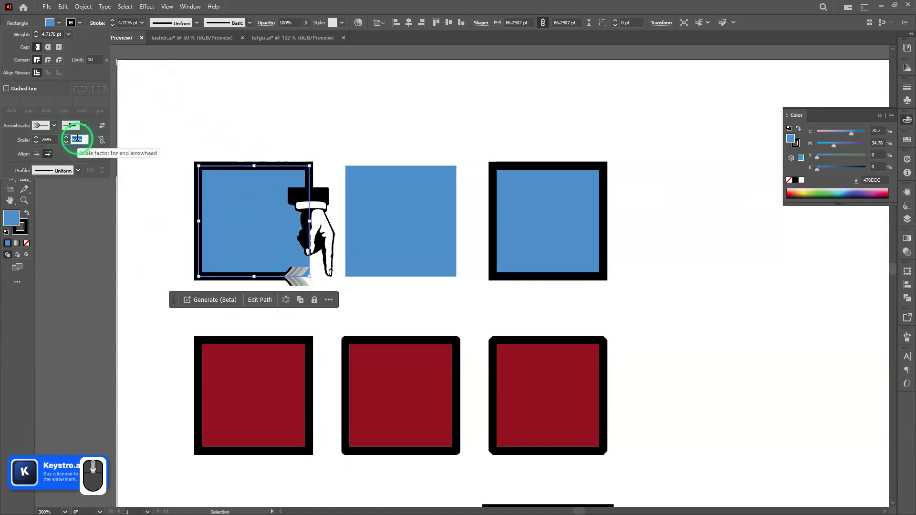
{"action": "scroll", "coordinate": [77, 138], "scroll_direction": "down", "scroll_amount": 15}
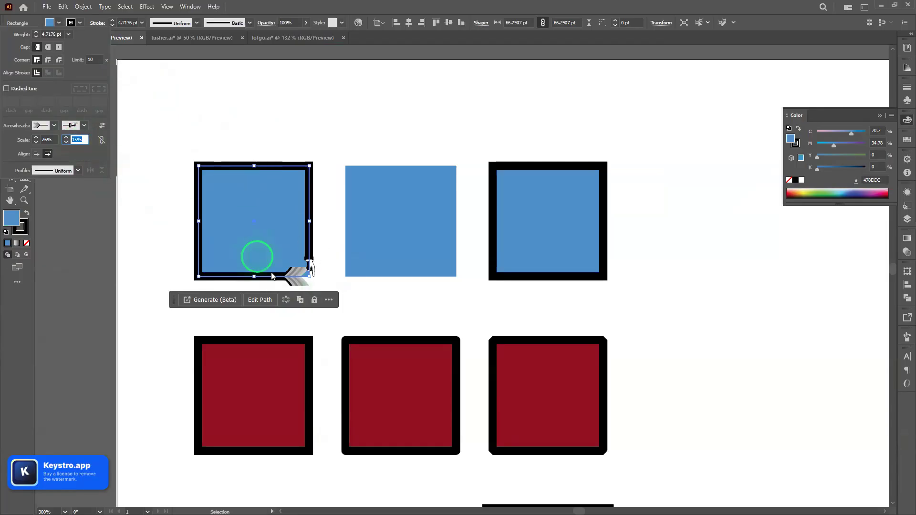
- Replace the blue square's start arrowhead with Arrow 39, reduce its scale slightly, and deselect the square
{"action": "left_click", "coordinate": [51, 130]}
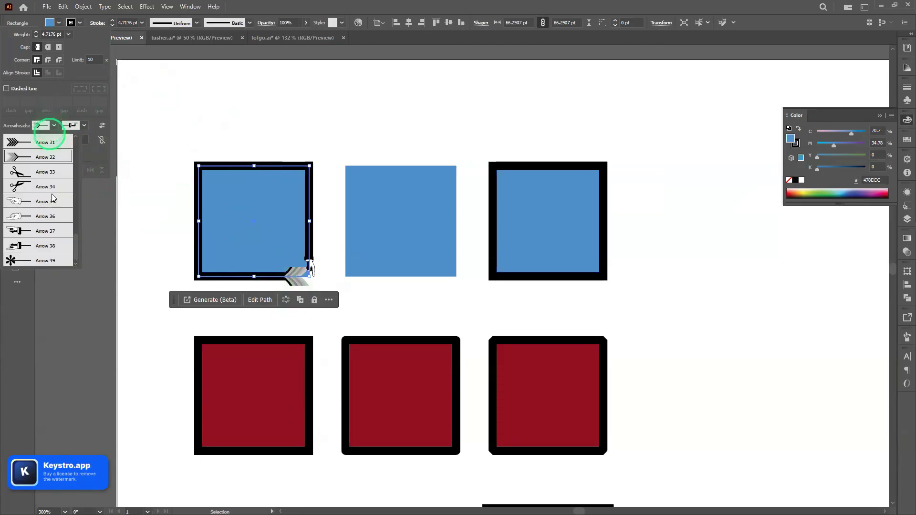
{"action": "left_click", "coordinate": [59, 261]}
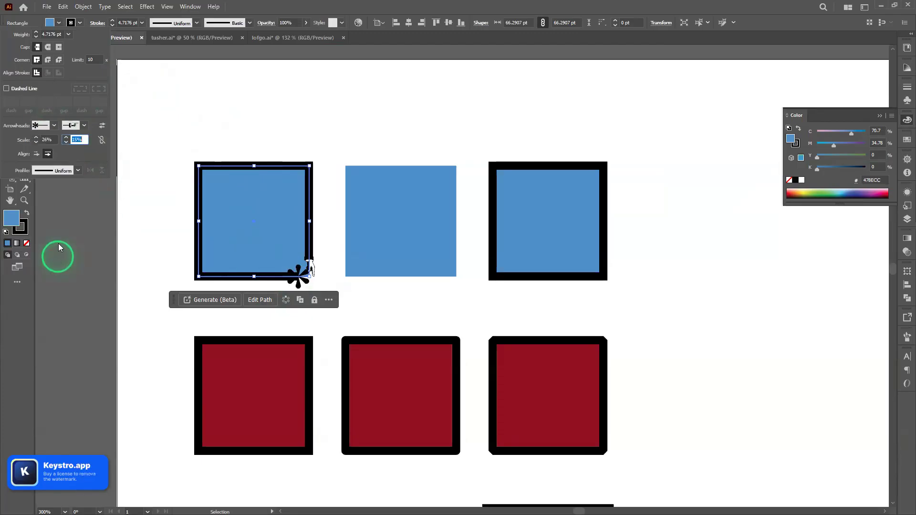
{"action": "left_click", "coordinate": [62, 151]}
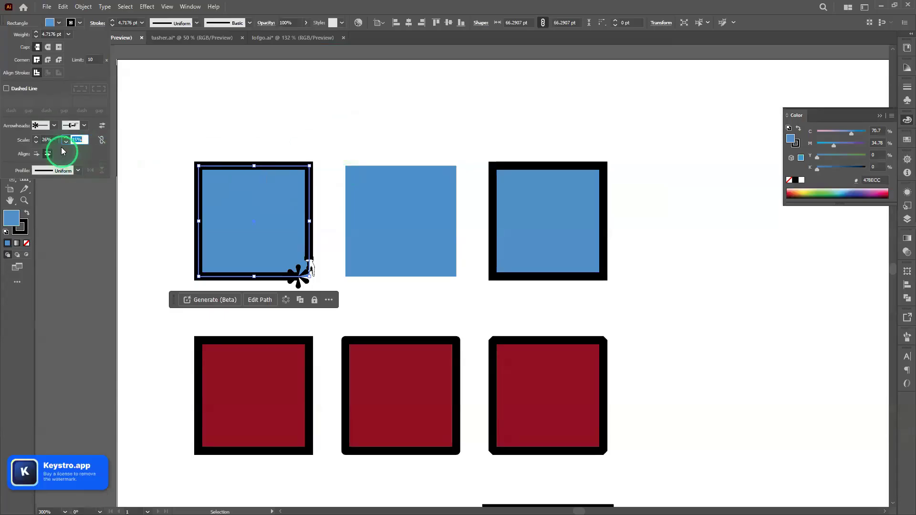
{"action": "scroll", "coordinate": [52, 141], "scroll_direction": "down", "scroll_amount": 2}
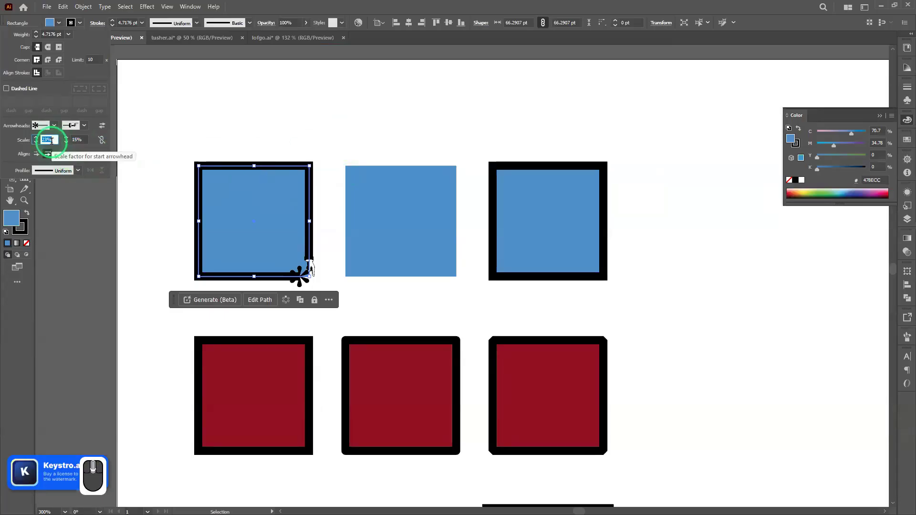
{"action": "left_click", "coordinate": [351, 94]}
{"action": "left_click", "coordinate": [321, 282]}
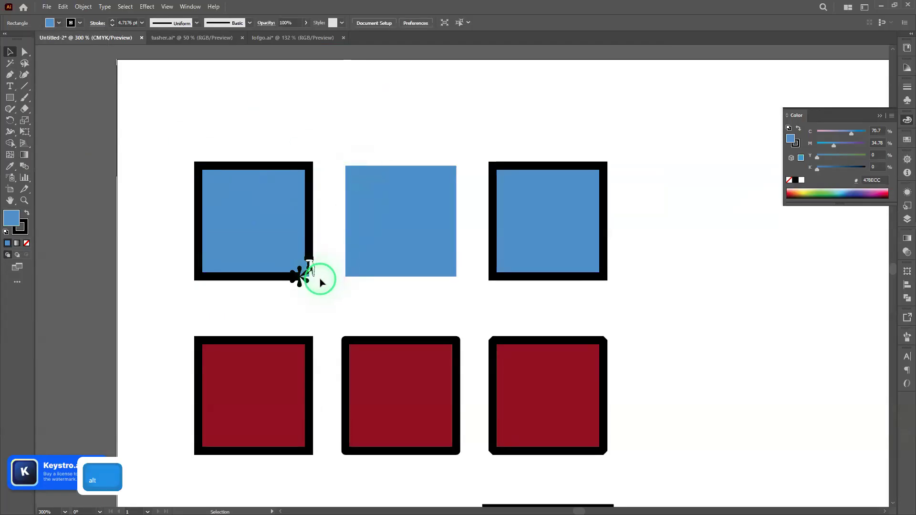
- Set the stroke weight of the blue square with the arrowheads to 3 pt
{"action": "scroll", "coordinate": [321, 281], "scroll_direction": "up", "scroll_amount": 4}
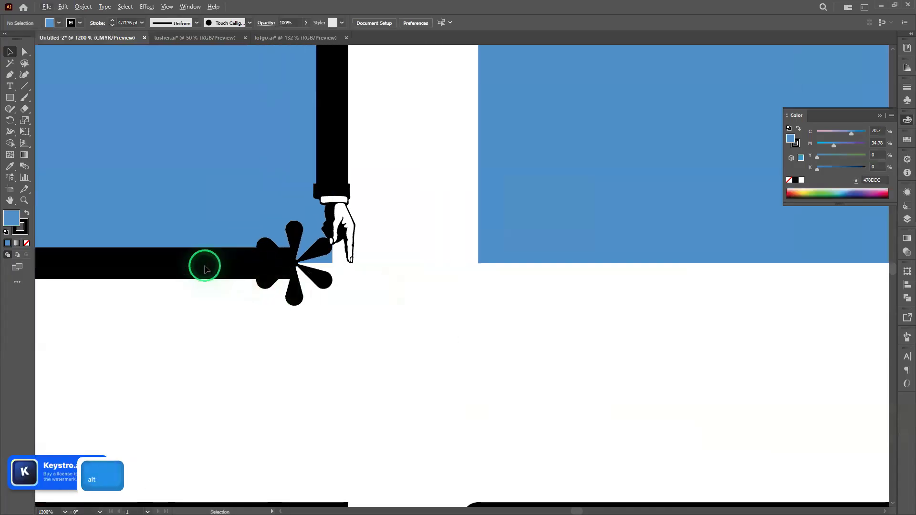
{"action": "left_click", "coordinate": [206, 269]}
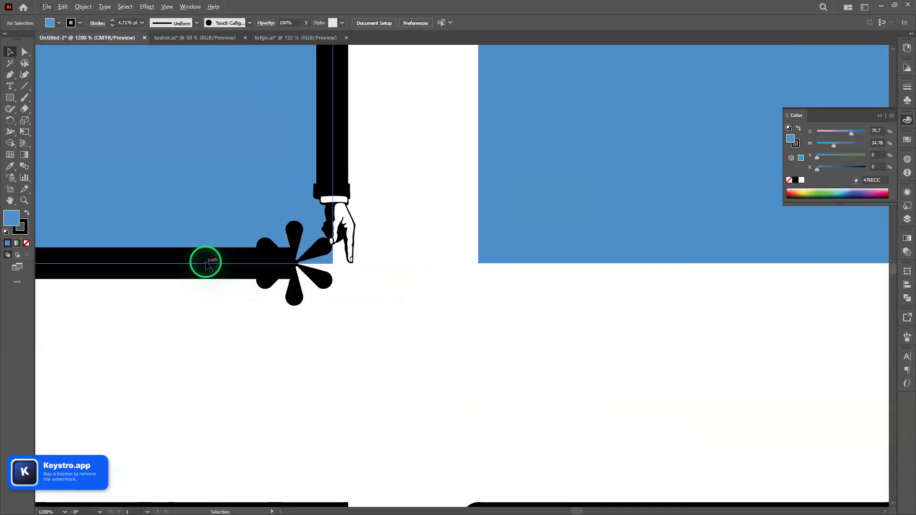
{"action": "left_click", "coordinate": [113, 25]}
{"action": "left_click", "coordinate": [113, 26]}
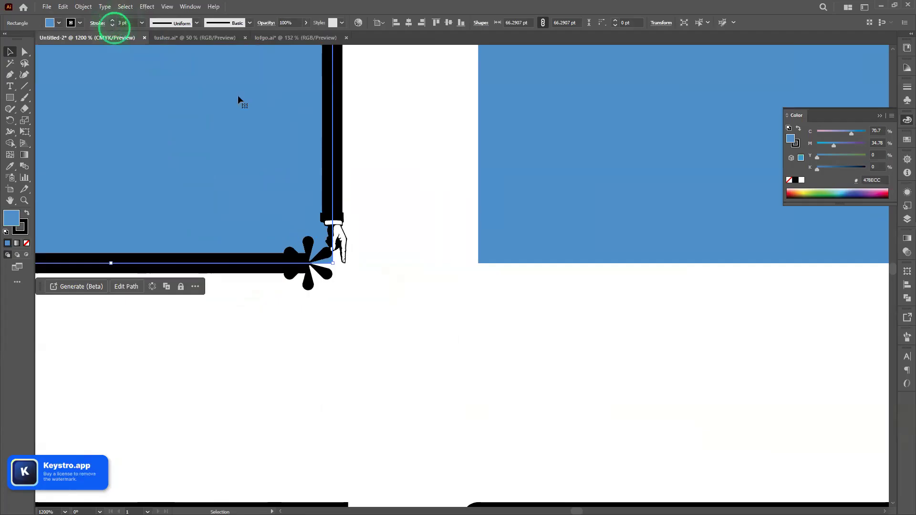
- Deselect the blue square and examine the flower and pointing-hand arrowheads at its lower-right corner
{"action": "left_click", "coordinate": [377, 183]}
{"action": "scroll", "coordinate": [405, 248], "scroll_direction": "down", "scroll_amount": 2}
{"action": "scroll", "coordinate": [419, 266], "scroll_direction": "up", "scroll_amount": 3}
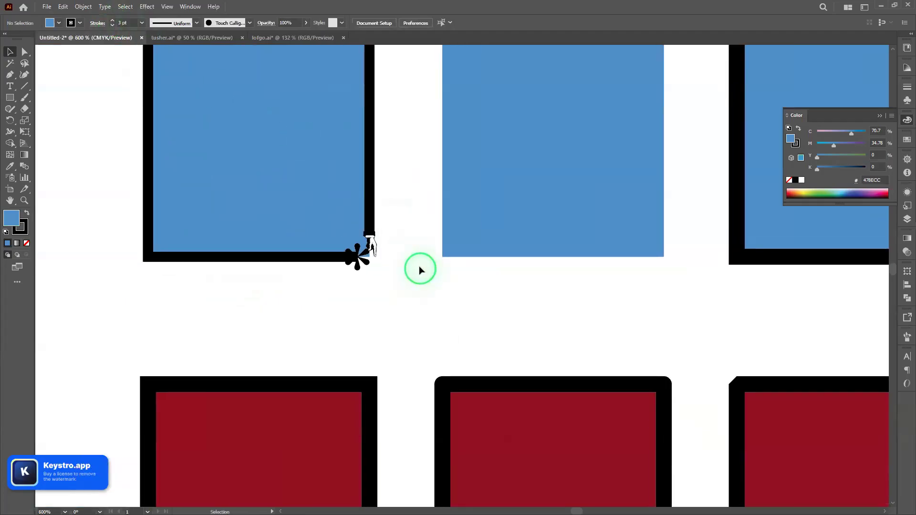
{"action": "scroll", "coordinate": [392, 250], "scroll_direction": "up", "scroll_amount": 3}
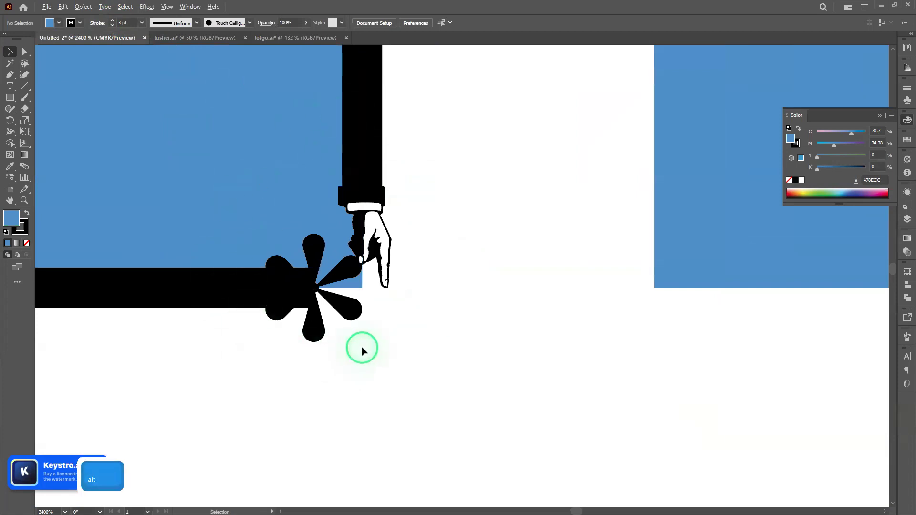
- Give the third blue square a dashed stroke with a 0 pt dash and a 12 pt gap
{"action": "scroll", "coordinate": [362, 351], "scroll_direction": "down", "scroll_amount": 4}
{"action": "scroll", "coordinate": [363, 350], "scroll_direction": "down", "scroll_amount": 1}
{"action": "scroll", "coordinate": [265, 360], "scroll_direction": "right", "scroll_amount": 3}
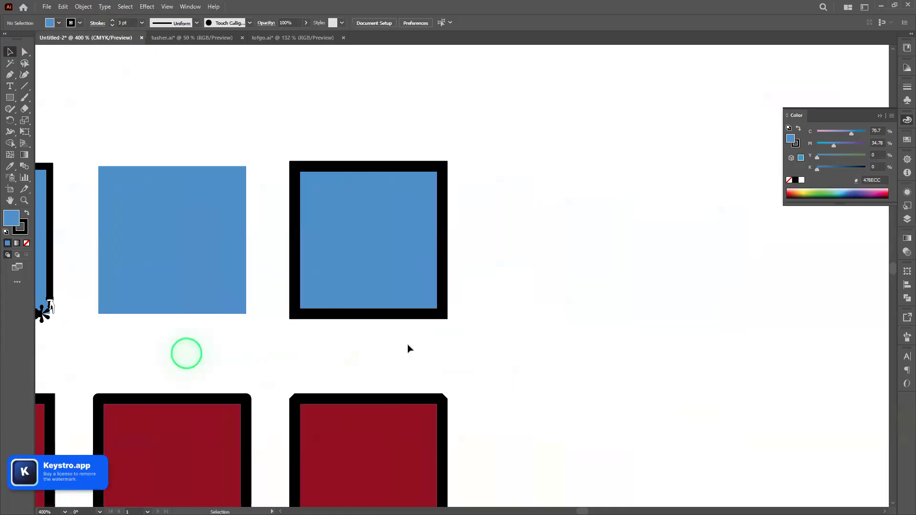
{"action": "scroll", "coordinate": [458, 348], "scroll_direction": "up", "scroll_amount": 1}
{"action": "left_click", "coordinate": [350, 300]}
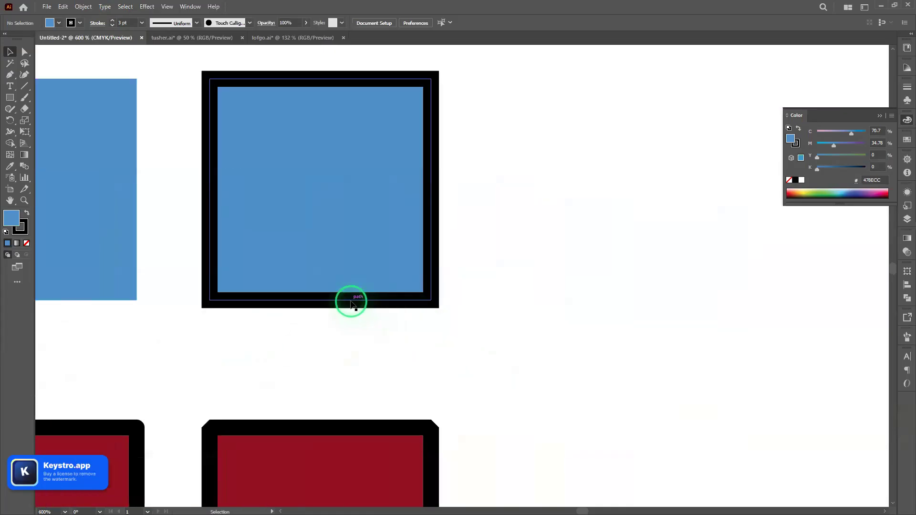
{"action": "left_click", "coordinate": [103, 47]}
{"action": "left_click", "coordinate": [97, 25]}
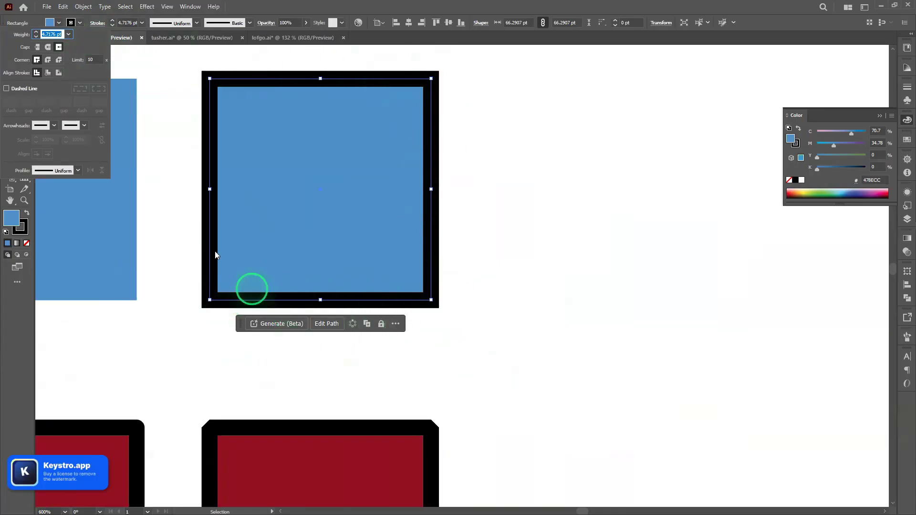
{"action": "left_click", "coordinate": [6, 89]}
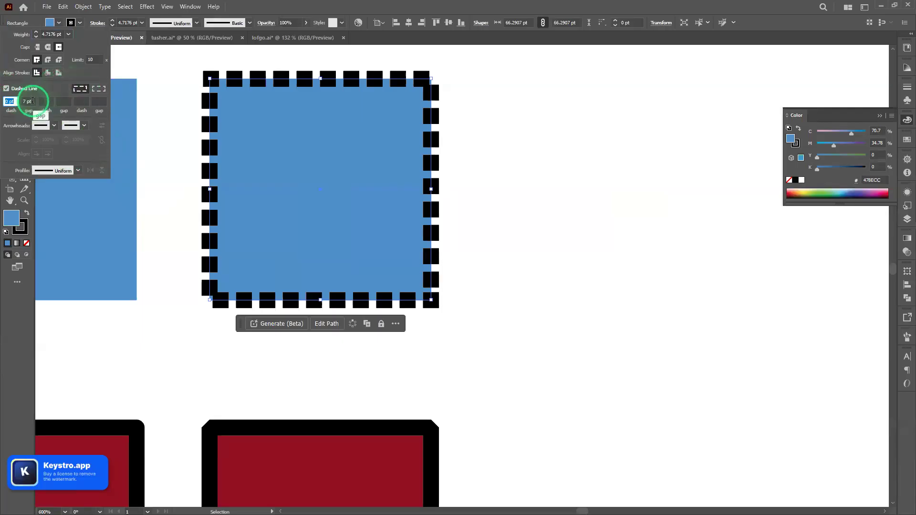
{"action": "scroll", "coordinate": [32, 102], "scroll_direction": "up", "scroll_amount": 4}
{"action": "scroll", "coordinate": [33, 102], "scroll_direction": "up", "scroll_amount": 1}
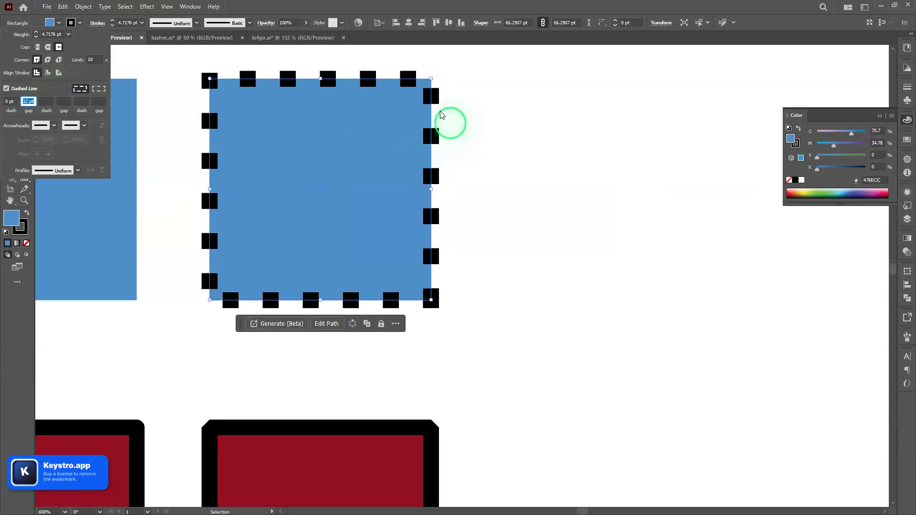
- Align the blue square's dashes to its corners and path ends, and reduce the first gap to 8 pt
{"action": "left_click", "coordinate": [98, 90]}
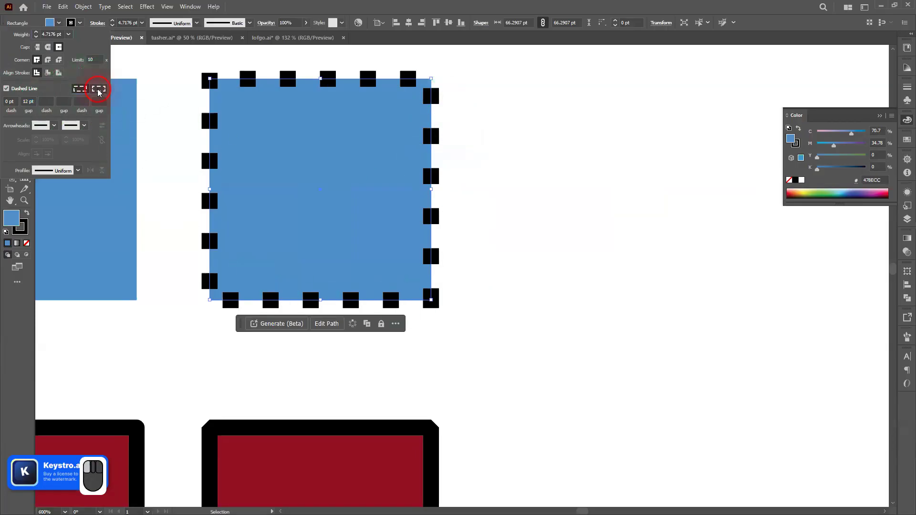
{"action": "scroll", "coordinate": [28, 102], "scroll_direction": "down", "scroll_amount": 4}
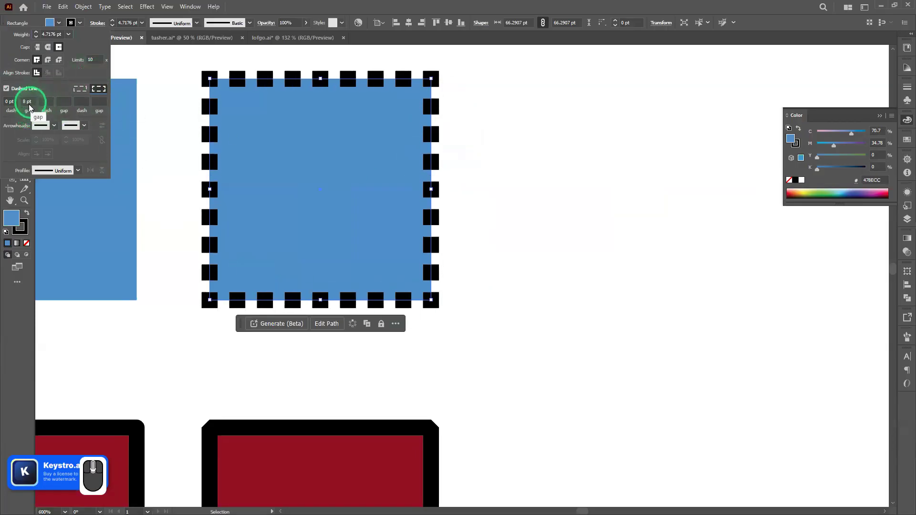
{"action": "scroll", "coordinate": [15, 102], "scroll_direction": "up", "scroll_amount": 4}
{"action": "scroll", "coordinate": [15, 101], "scroll_direction": "down", "scroll_amount": 4}
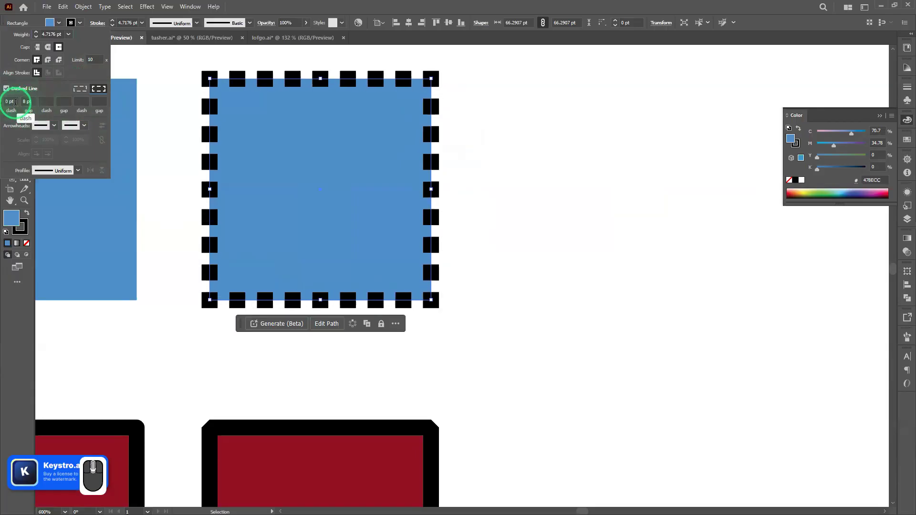
- Add a second dash of 1 pt and a second gap of 1 pt to the blue square's dash pattern
{"action": "scroll", "coordinate": [47, 100], "scroll_direction": "up", "scroll_amount": 3}
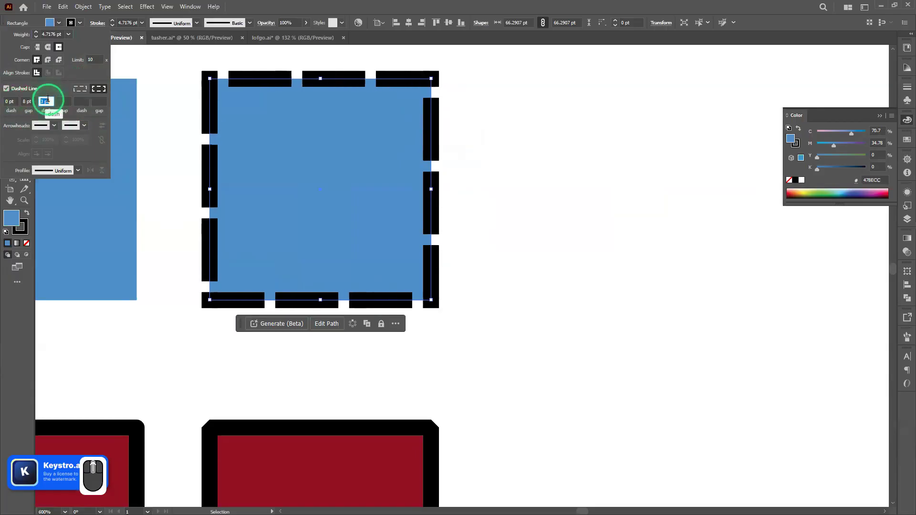
{"action": "scroll", "coordinate": [48, 98], "scroll_direction": "down", "scroll_amount": 4}
{"action": "scroll", "coordinate": [48, 99], "scroll_direction": "up", "scroll_amount": 1}
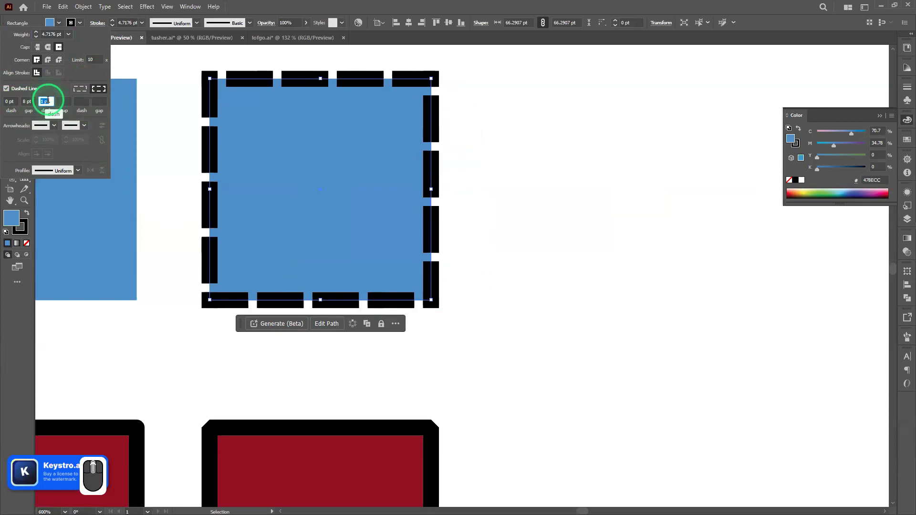
{"action": "scroll", "coordinate": [65, 102], "scroll_direction": "up", "scroll_amount": 3}
{"action": "scroll", "coordinate": [65, 101], "scroll_direction": "down", "scroll_amount": 1}
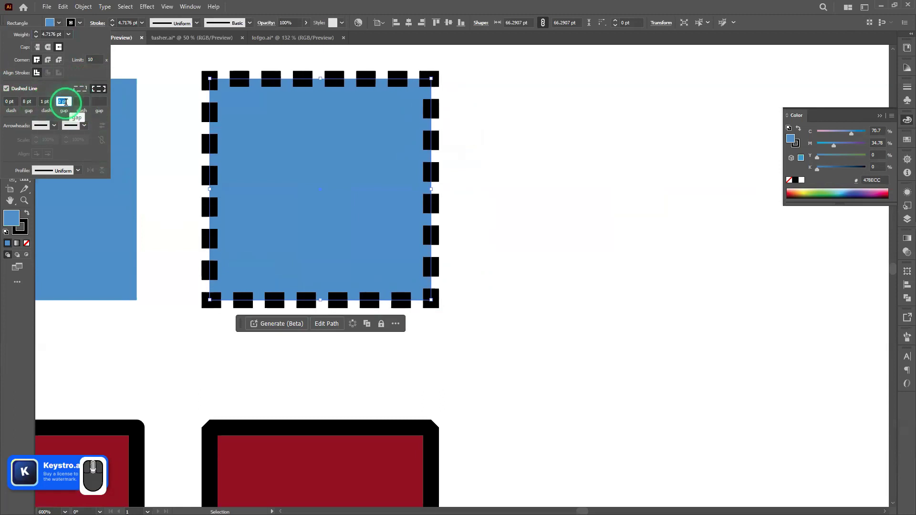
- Add a third dash and experiment with the third gap in the blue square's dash pattern, and deselect the square
{"action": "left_click", "coordinate": [80, 101]}
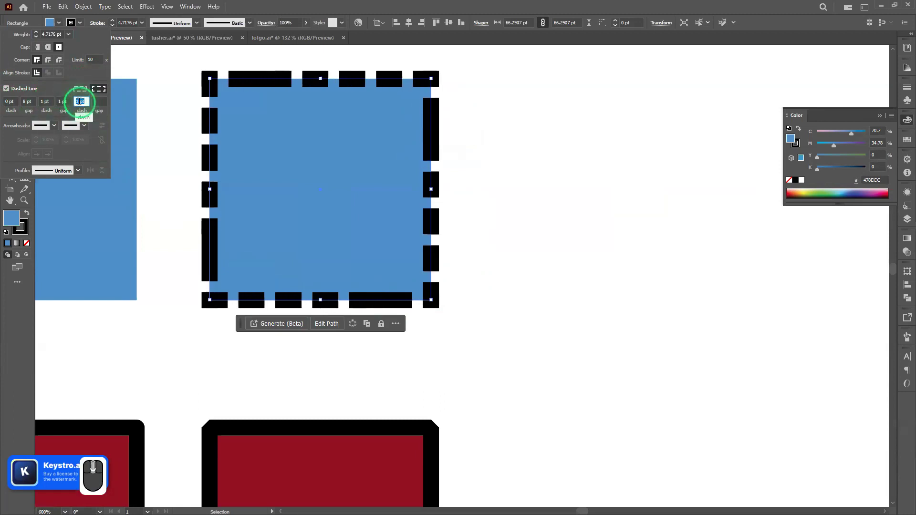
{"action": "scroll", "coordinate": [79, 101], "scroll_direction": "up", "scroll_amount": 1}
{"action": "left_click", "coordinate": [101, 102]}
{"action": "scroll", "coordinate": [102, 101], "scroll_direction": "up", "scroll_amount": 5}
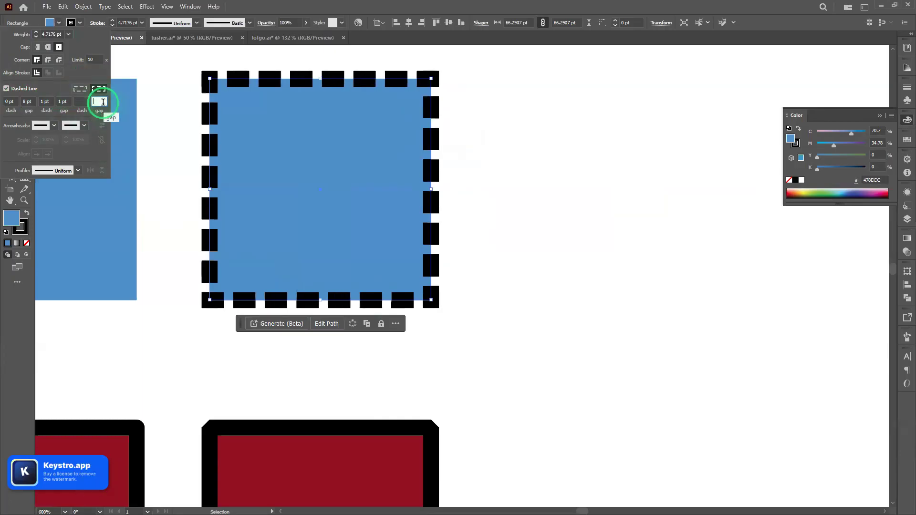
{"action": "scroll", "coordinate": [103, 102], "scroll_direction": "up", "scroll_amount": 3}
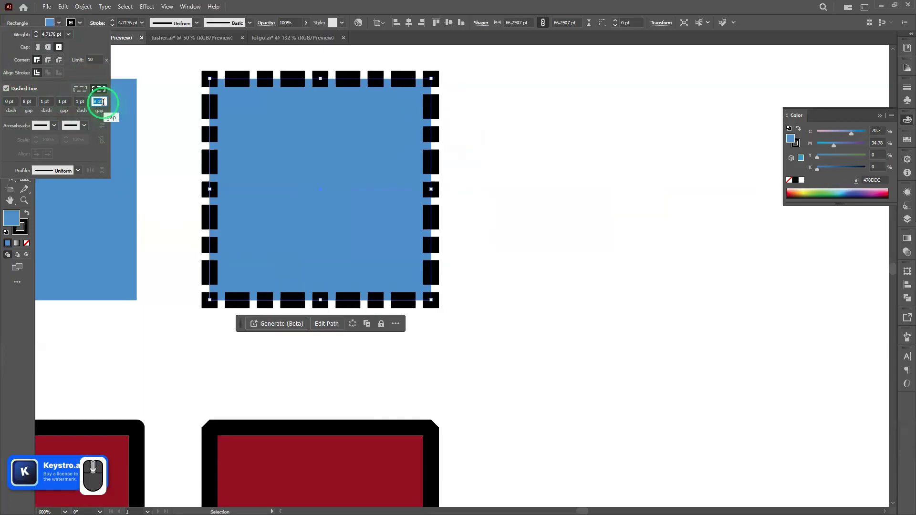
{"action": "key", "text": "Return"}
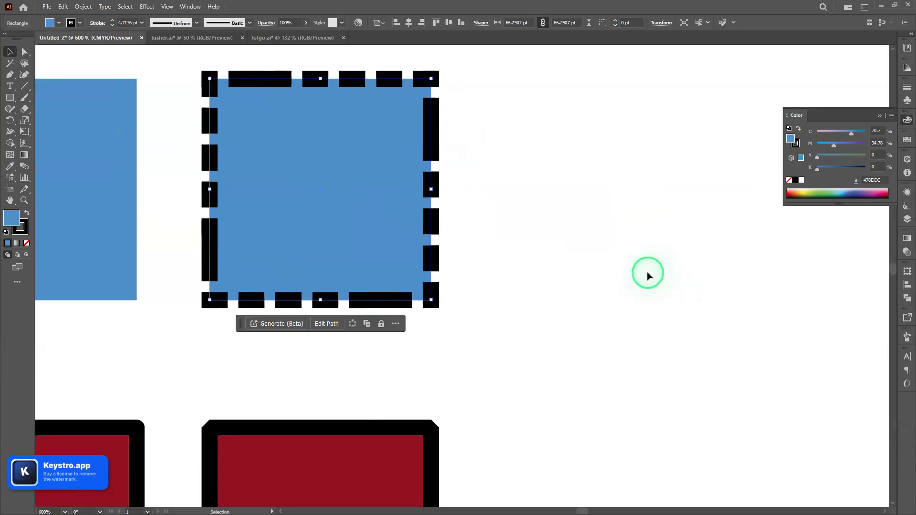
{"action": "left_click", "coordinate": [186, 67]}
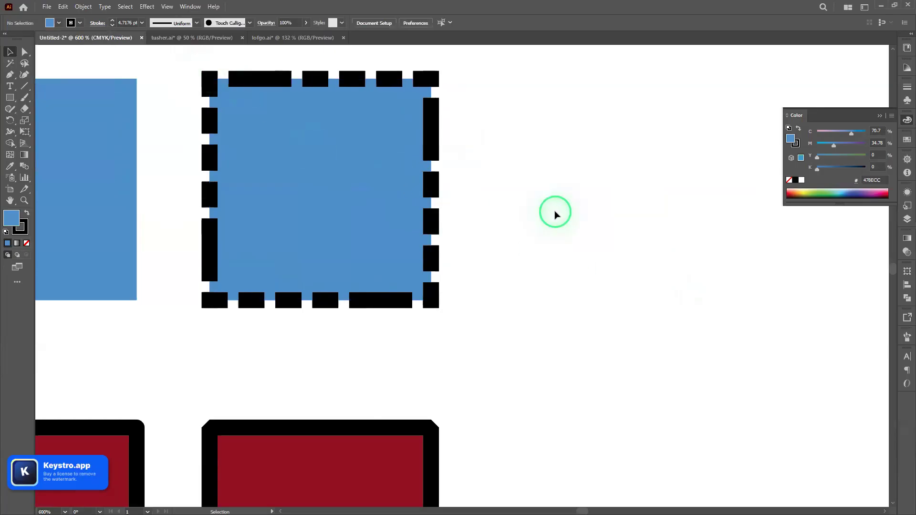
- Review the rows of blue, red and green squares and the stroked shapes and lines below them
{"action": "scroll", "coordinate": [555, 213], "scroll_direction": "down", "scroll_amount": 3}
{"action": "left_click_drag", "start_coordinate": [564, 230], "coordinate": [582, 203]}
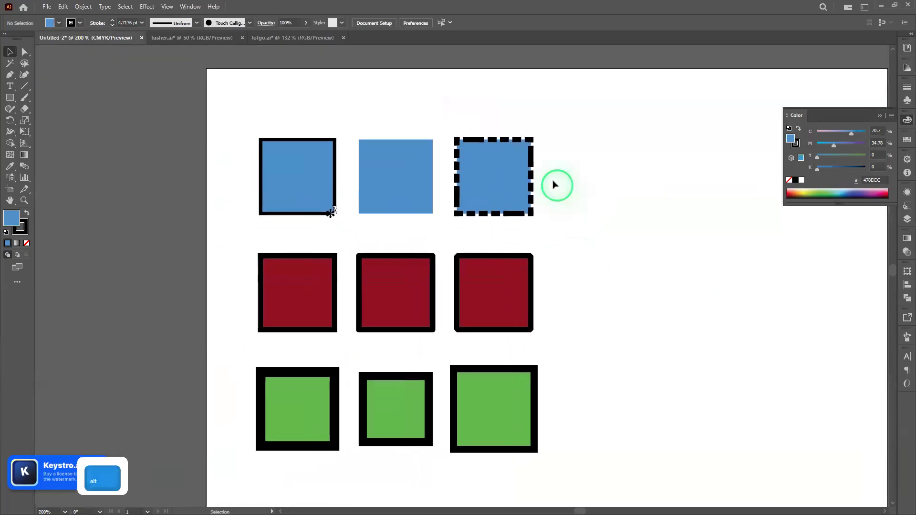
{"action": "scroll", "coordinate": [554, 176], "scroll_direction": "up", "scroll_amount": 3}
{"action": "scroll", "coordinate": [546, 177], "scroll_direction": "down", "scroll_amount": 2}
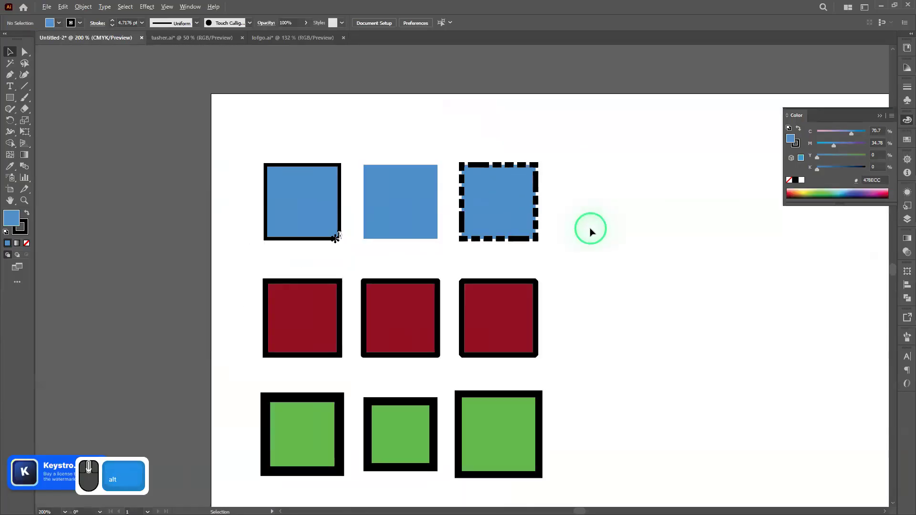
{"action": "scroll", "coordinate": [586, 231], "scroll_direction": "down", "scroll_amount": 1}
{"action": "left_click_drag", "start_coordinate": [609, 259], "coordinate": [619, 228]}
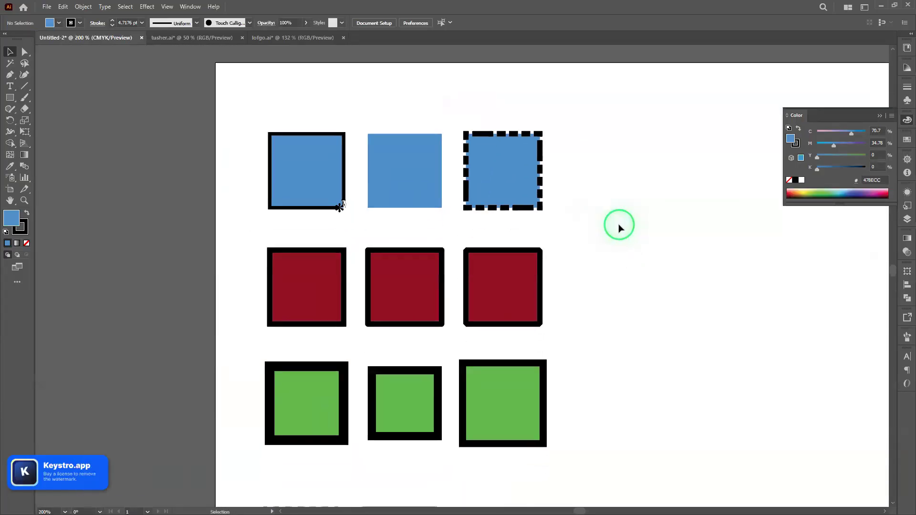
{"action": "scroll", "coordinate": [625, 222], "scroll_direction": "down", "scroll_amount": 3}
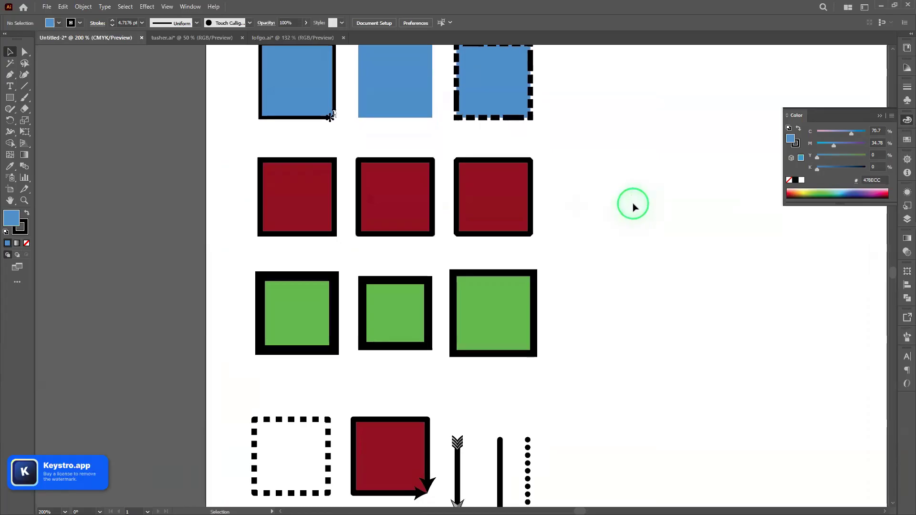
{"action": "scroll", "coordinate": [636, 214], "scroll_direction": "down", "scroll_amount": 2}
{"action": "left_click_drag", "start_coordinate": [638, 227], "coordinate": [510, 216]}
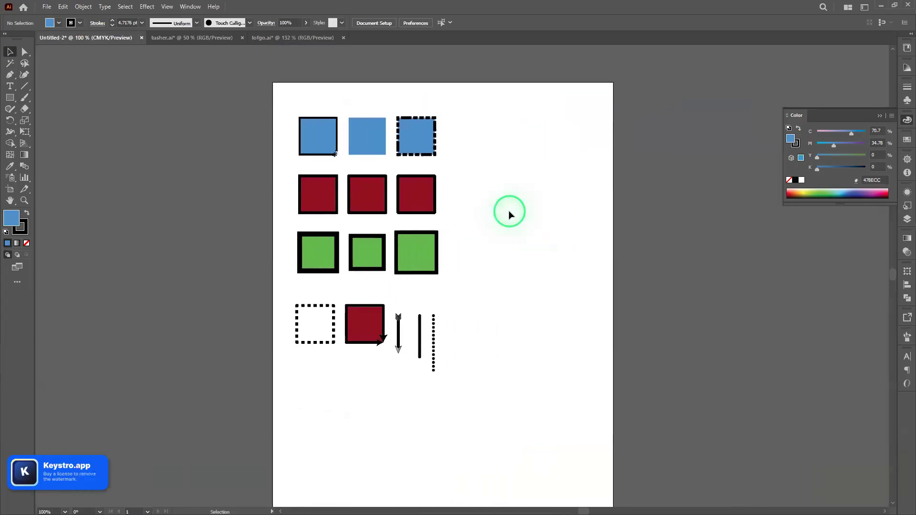
- Align the bottom row's dotted square, red square and three lines by their top edges
{"action": "left_click_drag", "start_coordinate": [482, 410], "coordinate": [301, 297]}
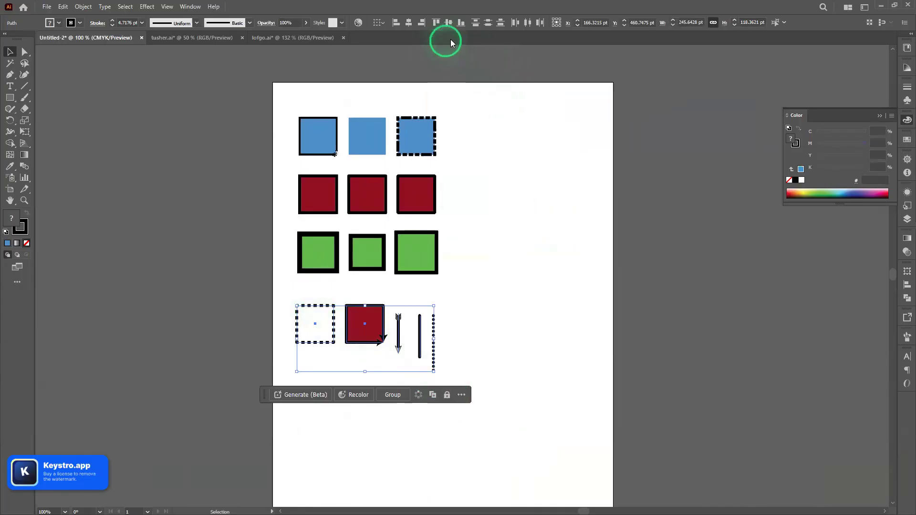
{"action": "left_click", "coordinate": [438, 23]}
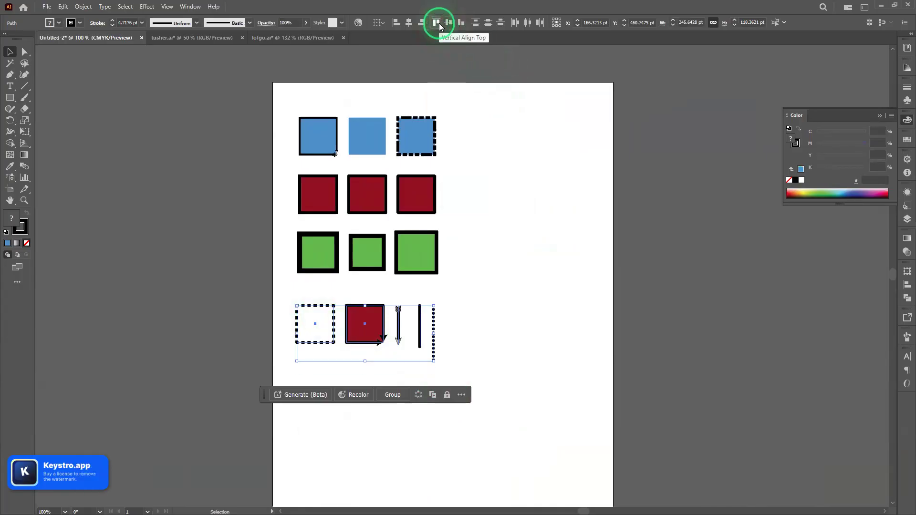
{"action": "left_click", "coordinate": [483, 288]}
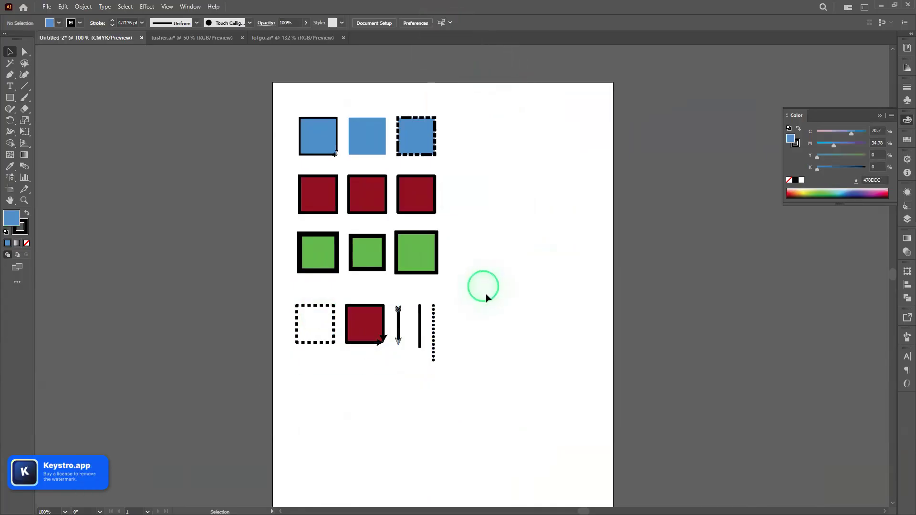
- Move all squares and lines off the artboard onto the pasteboard to its left, and deselect them
{"action": "left_click_drag", "start_coordinate": [501, 408], "coordinate": [263, 108]}
{"action": "left_click", "coordinate": [371, 206]}
{"action": "left_click_drag", "start_coordinate": [356, 222], "coordinate": [159, 214]}
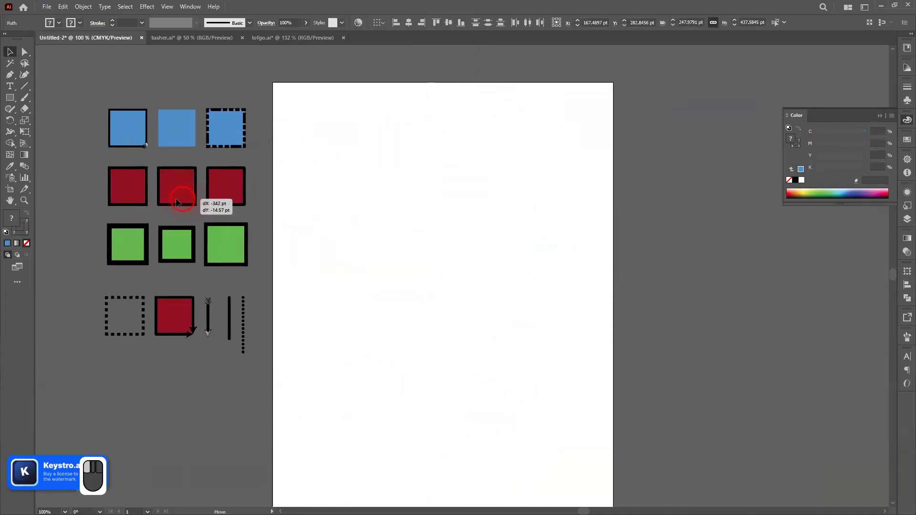
{"action": "left_click", "coordinate": [437, 264]}
{"action": "left_click", "coordinate": [348, 184]}
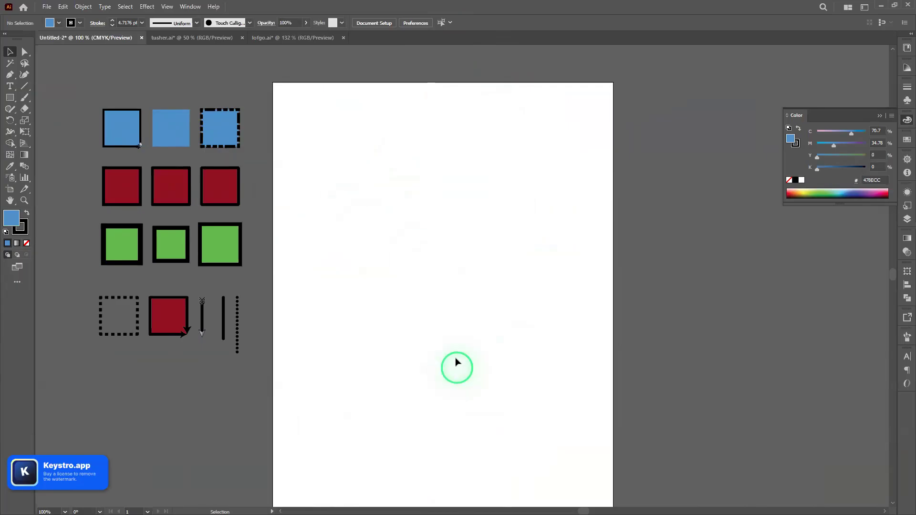
- Paint a large S-shaped curve on the empty artboard with the Paintbrush tool
{"action": "left_click", "coordinate": [25, 98]}
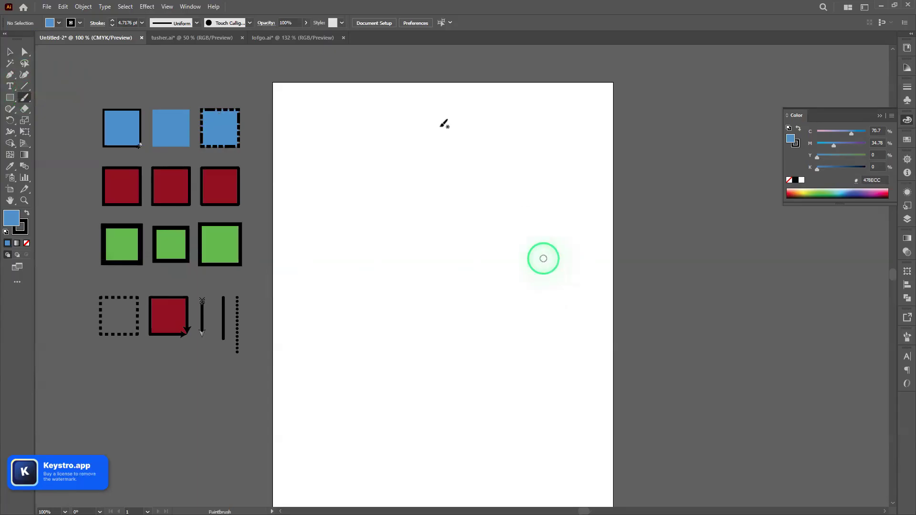
{"action": "mouse_move", "coordinate": [388, 128]}
{"action": "left_mouse_down"}
{"action": "mouse_move", "coordinate": [360, 143]}
{"action": "mouse_move", "coordinate": [362, 206]}
{"action": "mouse_move", "coordinate": [448, 281]}
{"action": "mouse_move", "coordinate": [483, 369]}
{"action": "mouse_move", "coordinate": [350, 383]}
{"action": "left_mouse_up"}
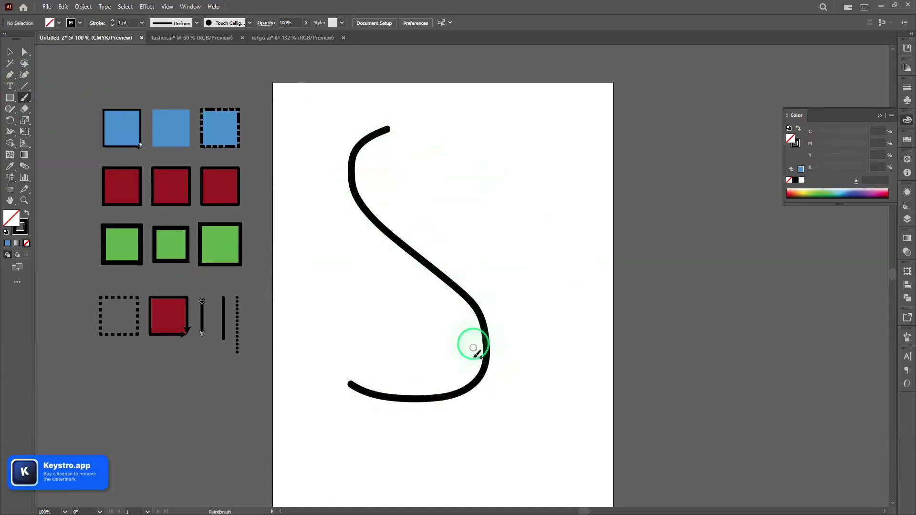
{"action": "left_click", "coordinate": [378, 180]}
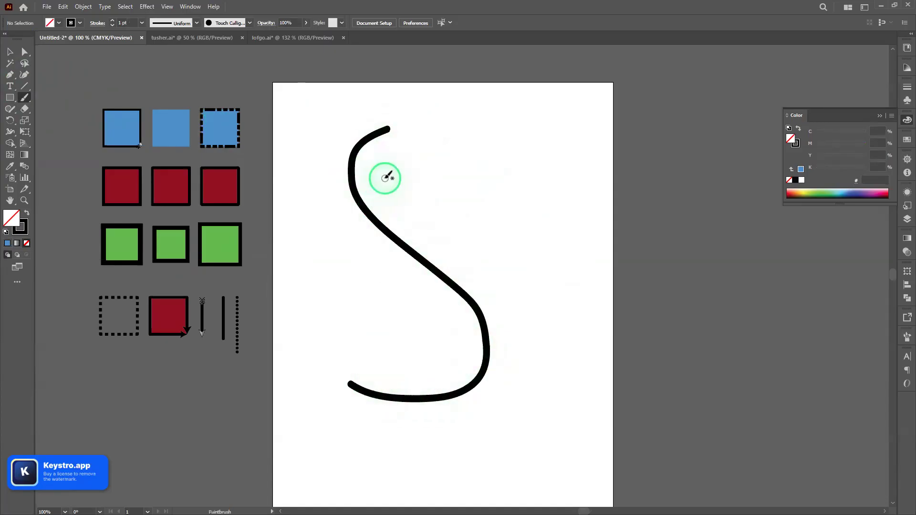
- Paint two more S-like curves beside the first one, reducing the brush size for each
{"action": "key", "text": "bracketleft"}
{"action": "mouse_move", "coordinate": [453, 140]}
{"action": "left_mouse_down"}
{"action": "mouse_move", "coordinate": [564, 339]}
{"action": "mouse_move", "coordinate": [515, 410]}
{"action": "mouse_move", "coordinate": [477, 438]}
{"action": "left_mouse_up"}
{"action": "left_click", "coordinate": [501, 130]}
{"action": "mouse_move", "coordinate": [502, 130]}
{"action": "left_mouse_down"}
{"action": "mouse_move", "coordinate": [571, 231]}
{"action": "mouse_move", "coordinate": [579, 393]}
{"action": "mouse_move", "coordinate": [532, 461]}
{"action": "left_mouse_up"}
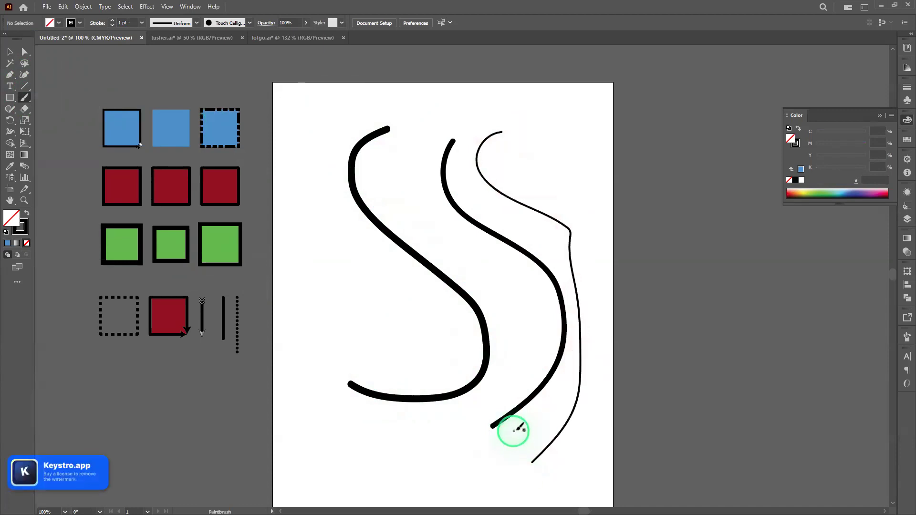
- Undo the three painted curves to clear the artboard
{"action": "key", "text": "ctrl+z"}
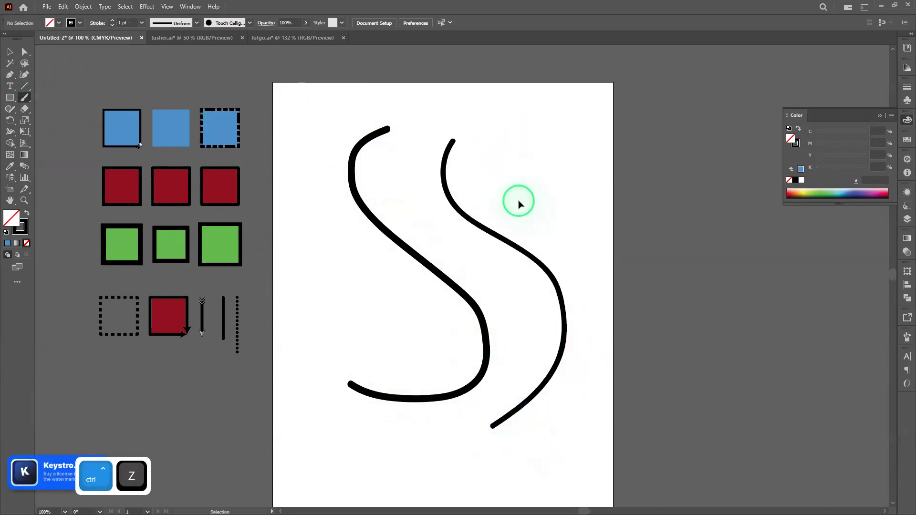
{"action": "key", "text": "ctrl+z"}
{"action": "key", "text": "ctrl+z"}
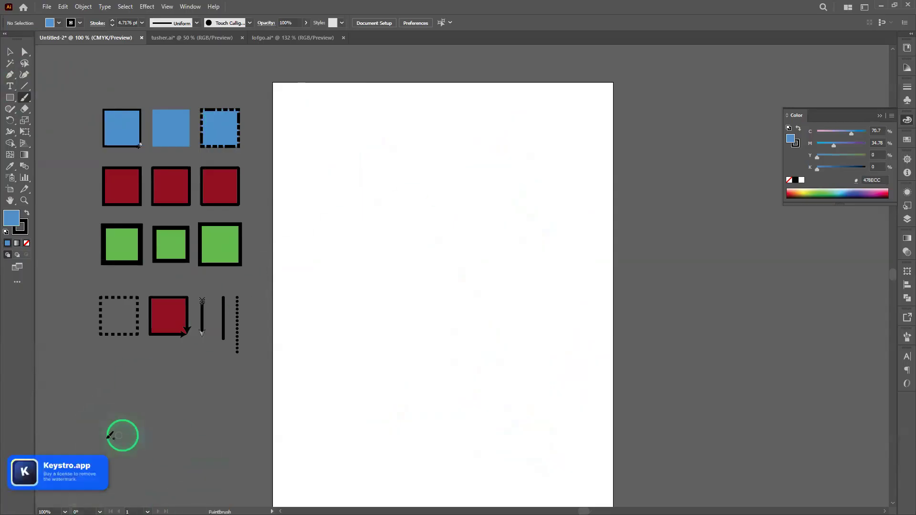
- Paint a thick S-shaped curve about 513 pt tall, and with a smaller Paintbrush size a thinner one about 509 pt tall beside it
{"action": "key", "text": "bracketright"}
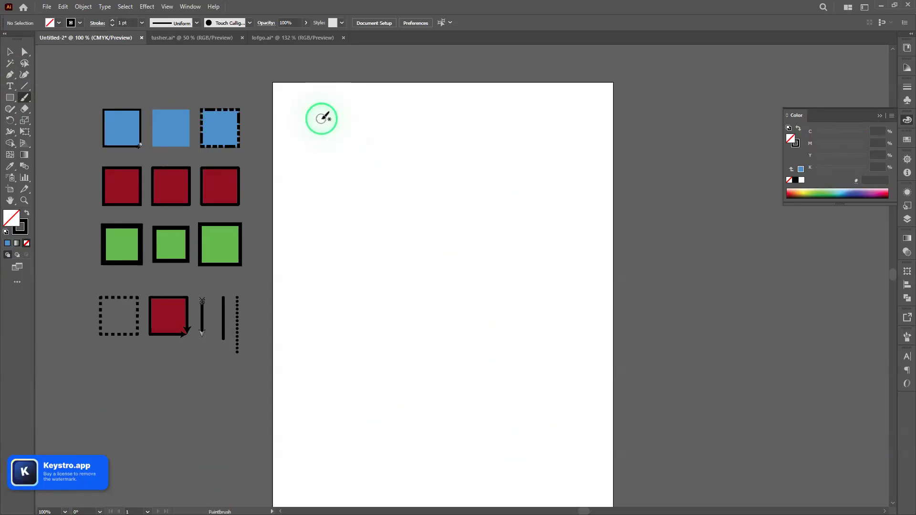
{"action": "mouse_move", "coordinate": [353, 115]}
{"action": "left_mouse_down"}
{"action": "mouse_move", "coordinate": [325, 130]}
{"action": "mouse_move", "coordinate": [376, 250]}
{"action": "mouse_move", "coordinate": [378, 375]}
{"action": "mouse_move", "coordinate": [332, 401]}
{"action": "left_mouse_up"}
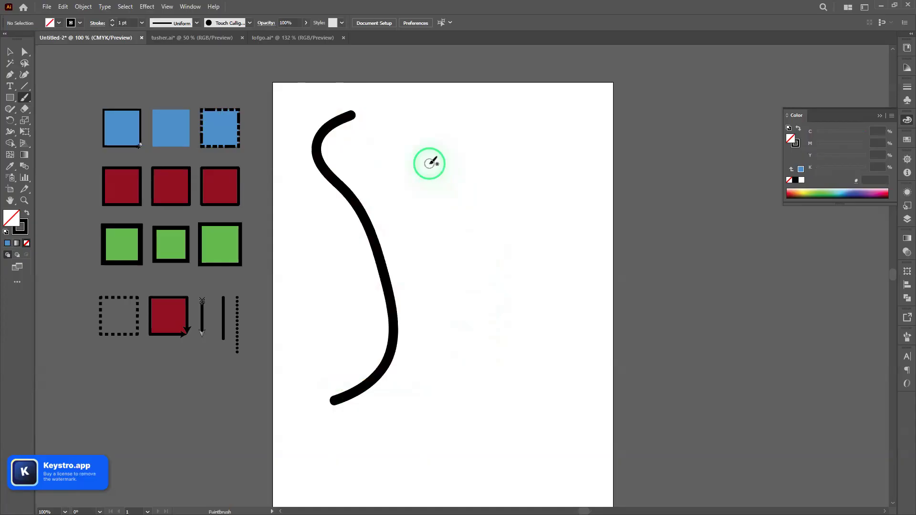
{"action": "key", "text": "bracketleft"}
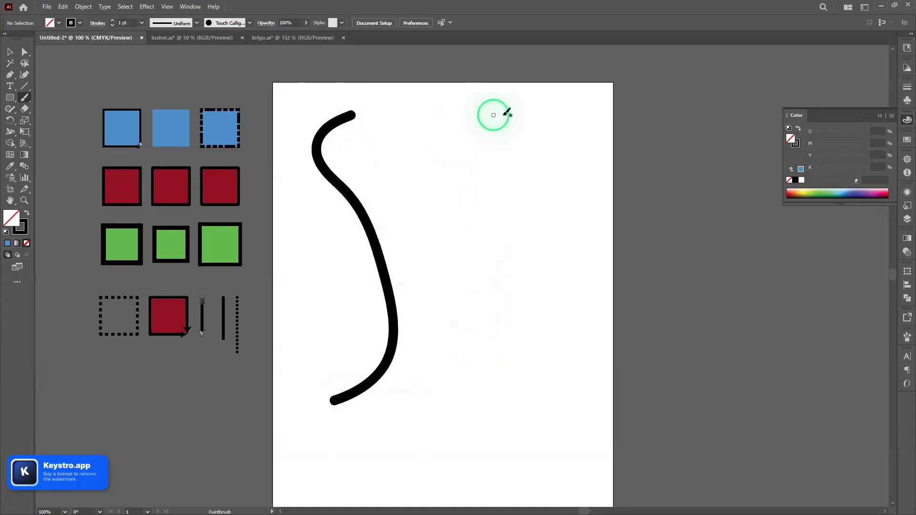
{"action": "mouse_move", "coordinate": [538, 115]}
{"action": "left_mouse_down"}
{"action": "mouse_move", "coordinate": [463, 157]}
{"action": "mouse_move", "coordinate": [470, 258]}
{"action": "mouse_move", "coordinate": [534, 346]}
{"action": "mouse_move", "coordinate": [511, 389]}
{"action": "mouse_move", "coordinate": [451, 396]}
{"action": "left_mouse_up"}
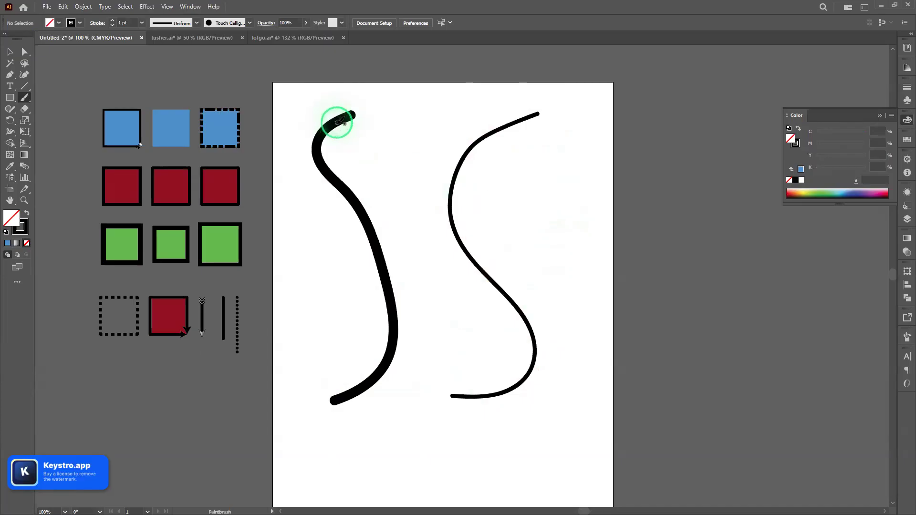
- Turn off the dashed line on the thick curve's stroke and try the Arrow 1 start arrowhead on it
{"action": "key", "text": "v"}
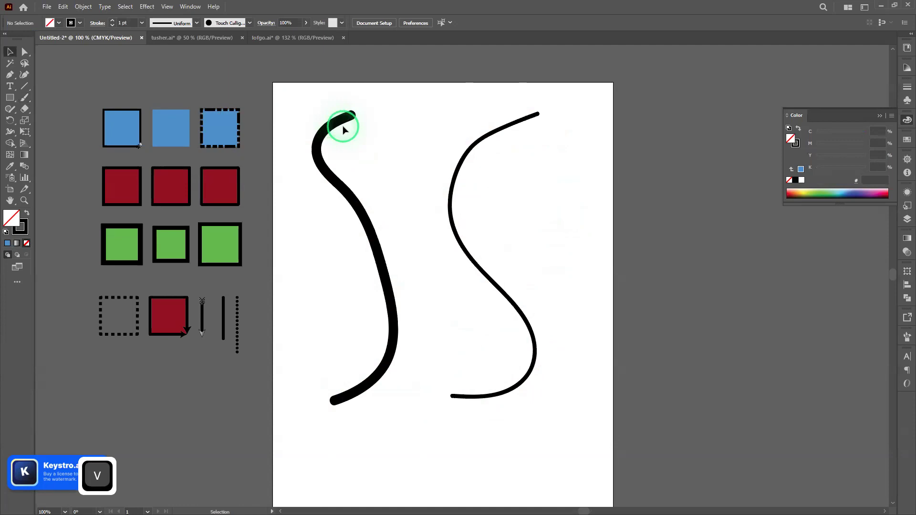
{"action": "left_click", "coordinate": [340, 123]}
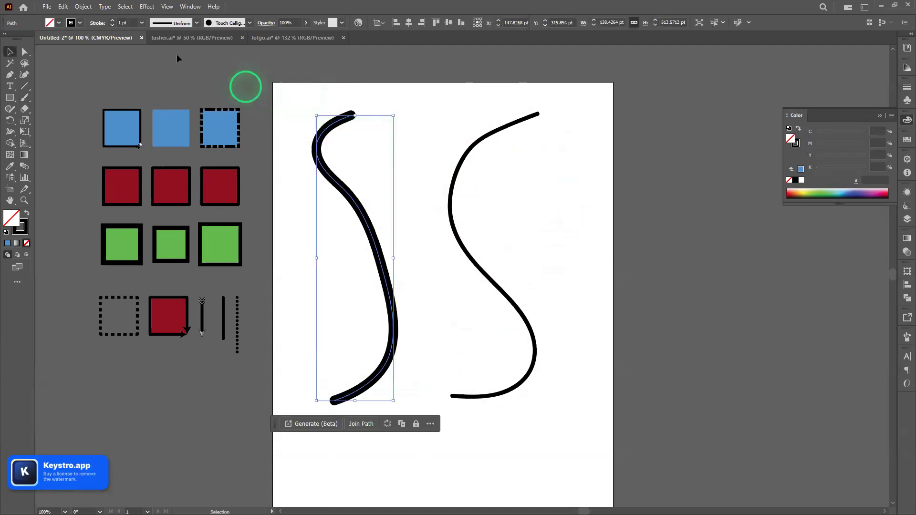
{"action": "left_click", "coordinate": [94, 24]}
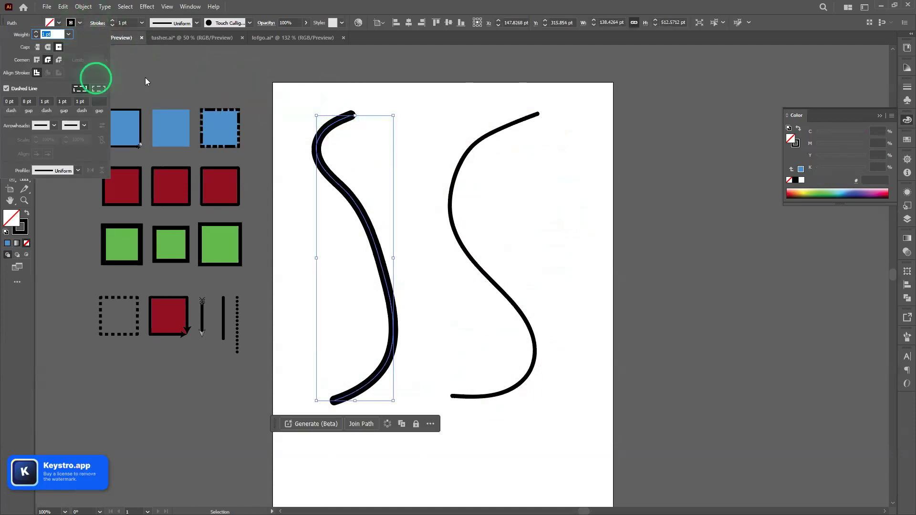
{"action": "left_click", "coordinate": [6, 89]}
{"action": "left_click", "coordinate": [50, 124]}
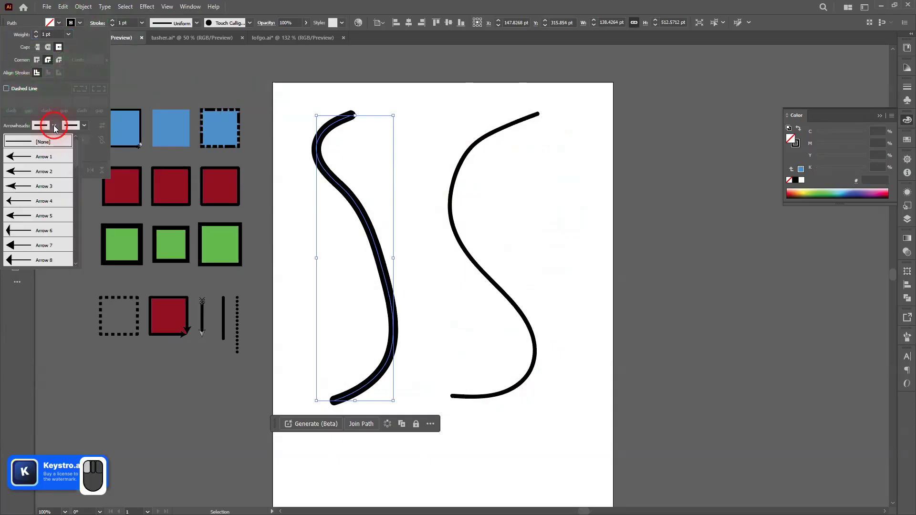
{"action": "left_click", "coordinate": [57, 156]}
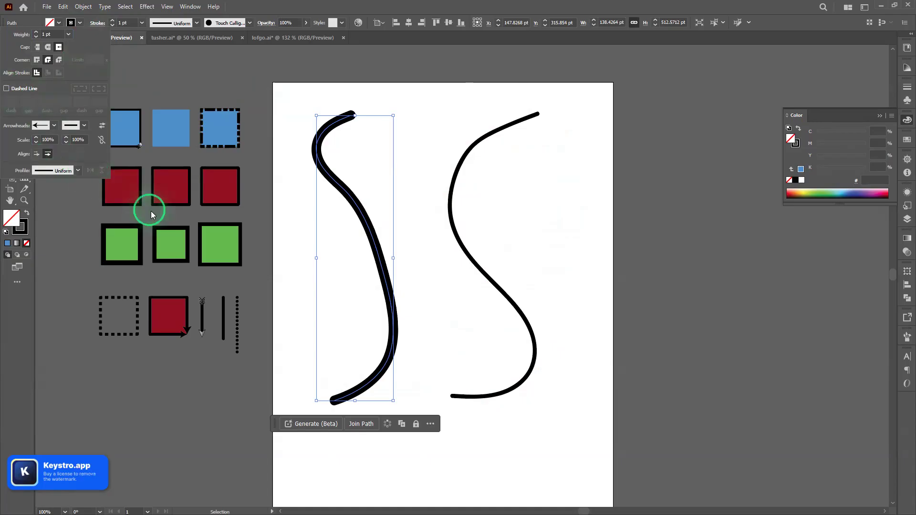
{"action": "left_click", "coordinate": [371, 245]}
{"action": "double_click", "coordinate": [373, 245]}
{"action": "double_click", "coordinate": [414, 184]}
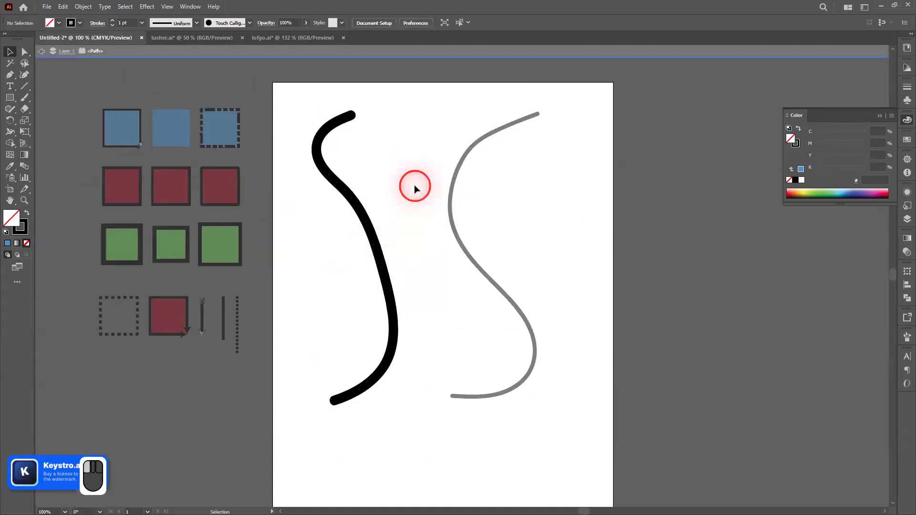
{"action": "left_click", "coordinate": [365, 220]}
{"action": "left_click", "coordinate": [93, 23]}
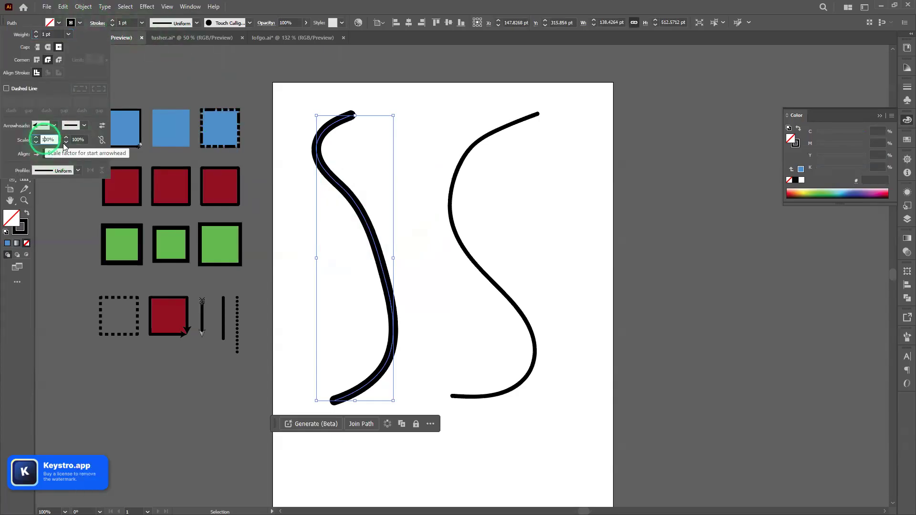
{"action": "left_click", "coordinate": [394, 148]}
- Turn off the thin curve's dashed line, set its stroke to butt cap and miter join, and deselect it
{"action": "left_click", "coordinate": [459, 163]}
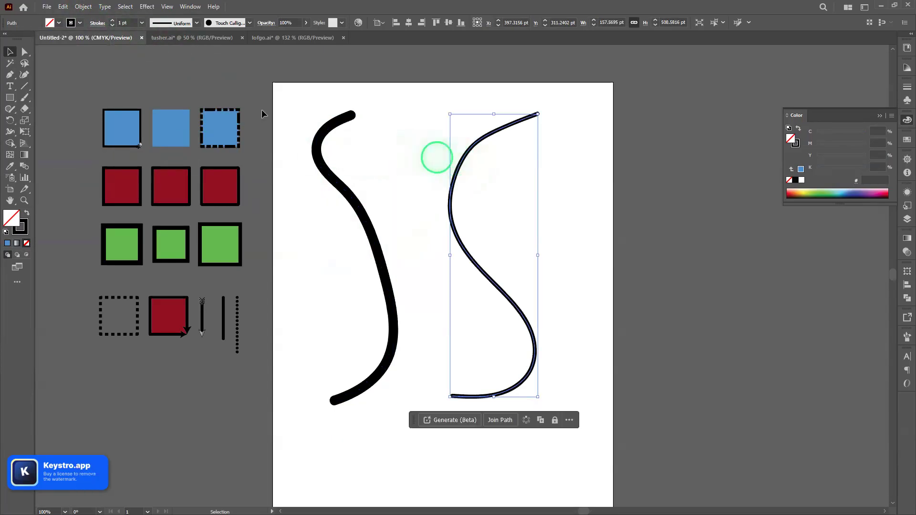
{"action": "left_click", "coordinate": [93, 23]}
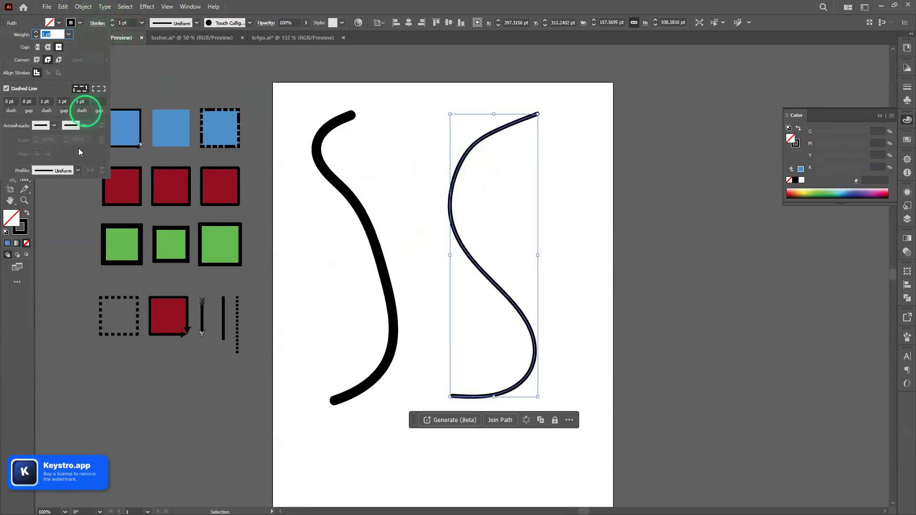
{"action": "left_click", "coordinate": [7, 88]}
{"action": "left_click", "coordinate": [47, 59]}
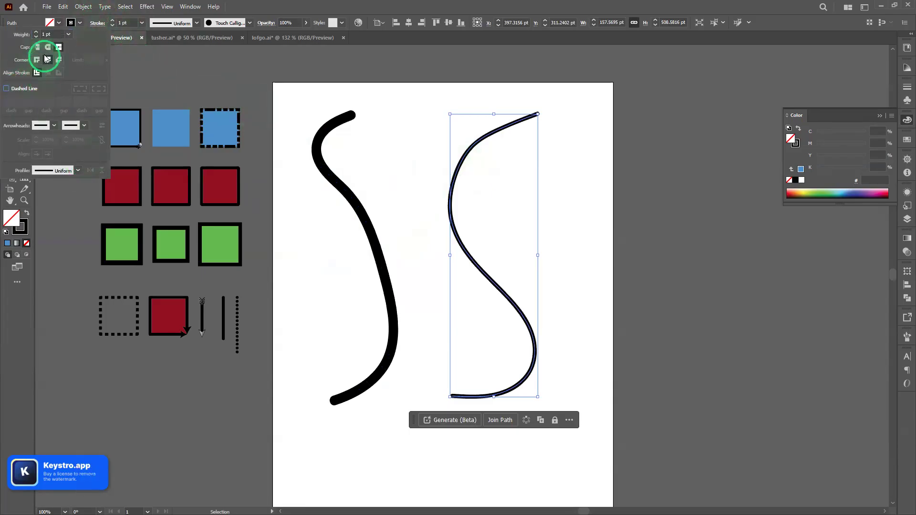
{"action": "left_click", "coordinate": [40, 47]}
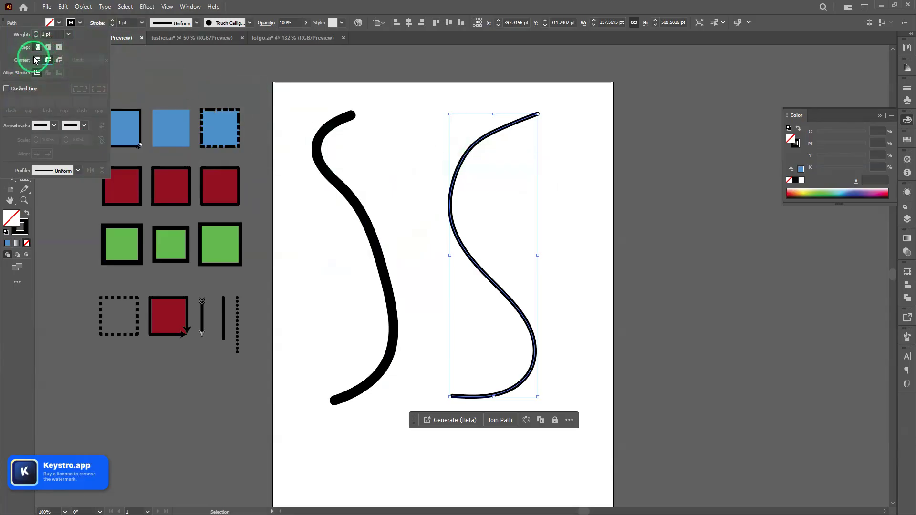
{"action": "left_click", "coordinate": [567, 171]}
{"action": "left_click", "coordinate": [566, 170]}
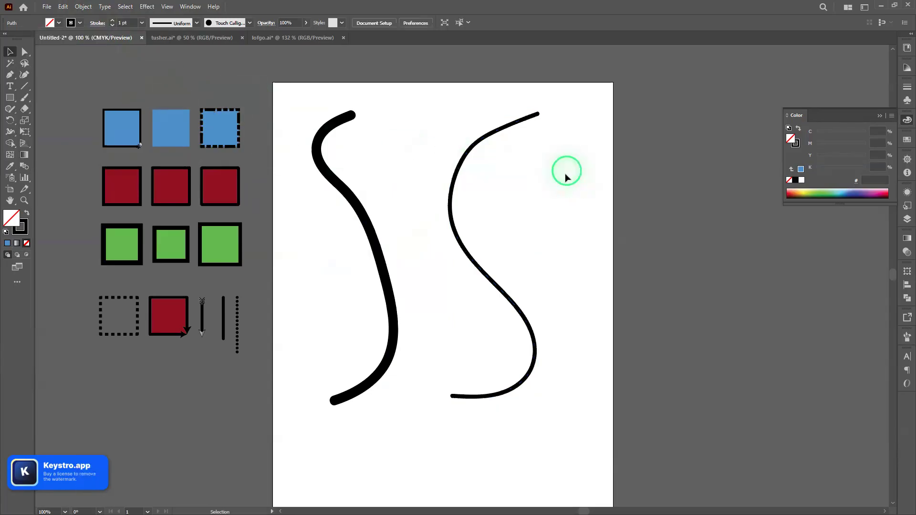
- Try the width profile tapered at both ends on the thin curve's stroke
{"action": "scroll", "coordinate": [562, 155], "scroll_direction": "up", "scroll_amount": 9}
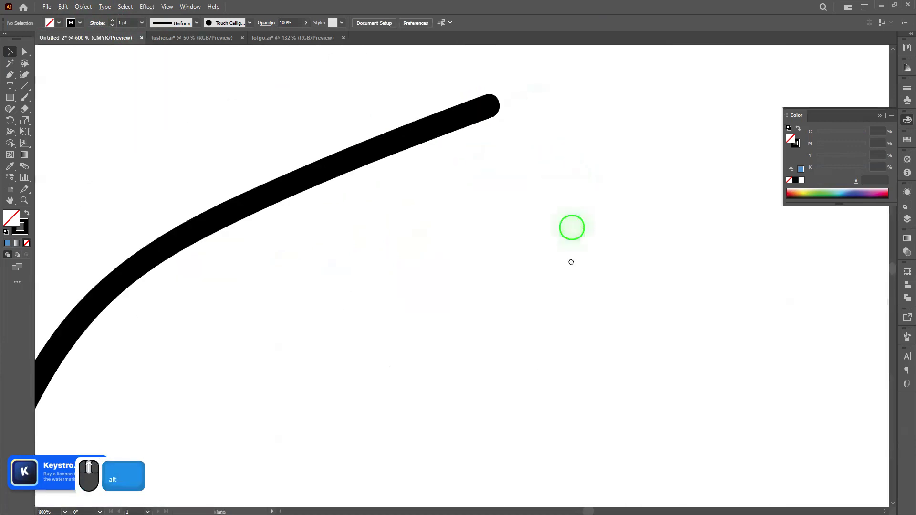
{"action": "left_click", "coordinate": [396, 138]}
{"action": "scroll", "coordinate": [401, 124], "scroll_direction": "down", "scroll_amount": 2}
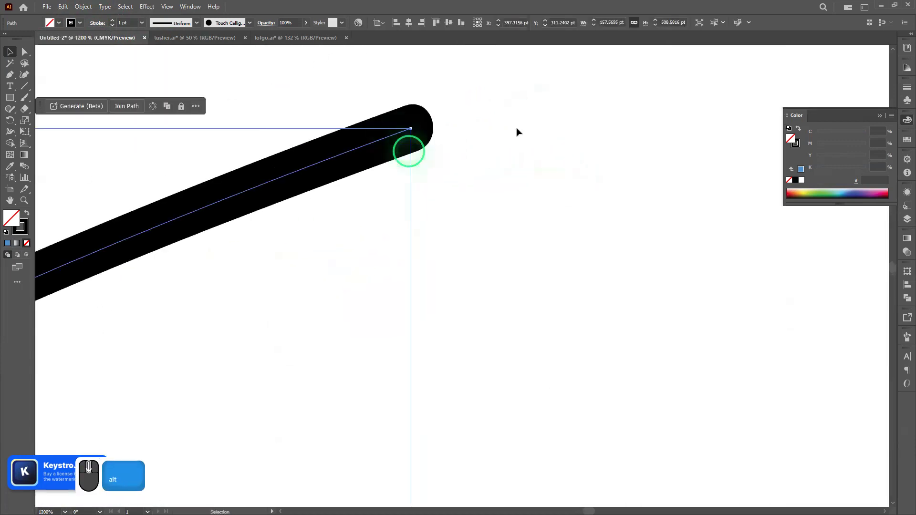
{"action": "left_click", "coordinate": [98, 23]}
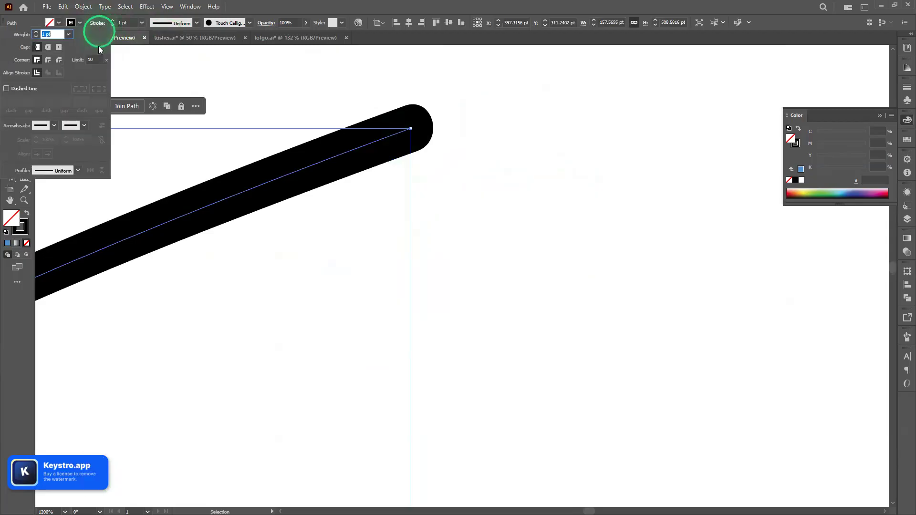
{"action": "left_click", "coordinate": [77, 171]}
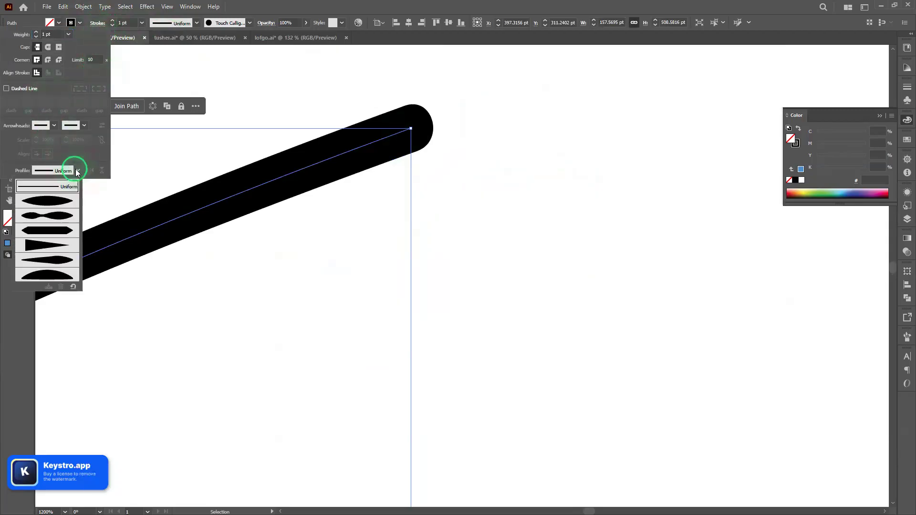
{"action": "left_click", "coordinate": [65, 199]}
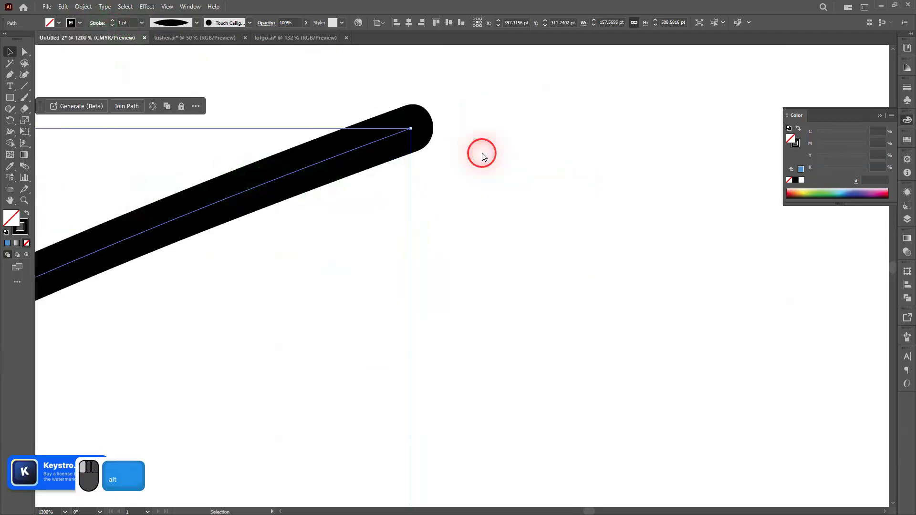
- Try the triangular width profile on the thin curve's stroke and deselect the curve
{"action": "scroll", "coordinate": [481, 152], "scroll_direction": "down", "scroll_amount": 9}
{"action": "scroll", "coordinate": [467, 179], "scroll_direction": "up", "scroll_amount": 3}
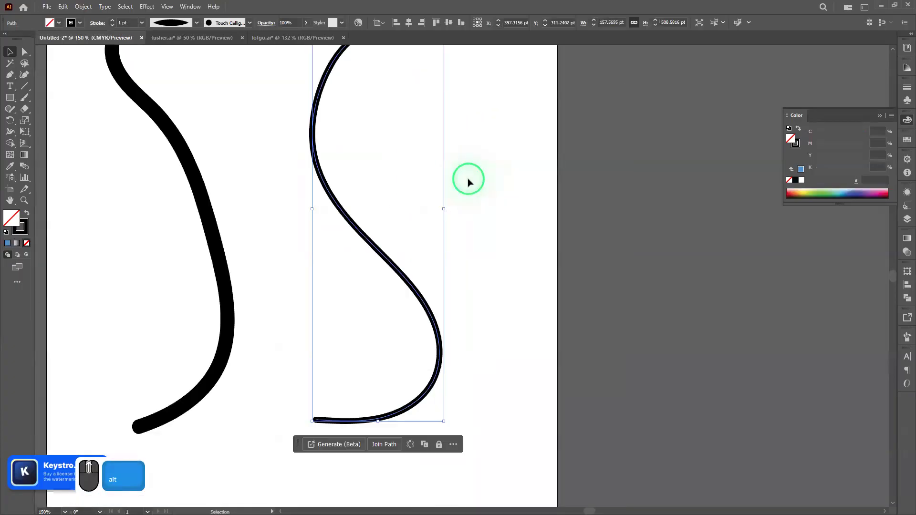
{"action": "left_click", "coordinate": [193, 25]}
{"action": "left_click", "coordinate": [185, 93]}
{"action": "left_click", "coordinate": [491, 154]}
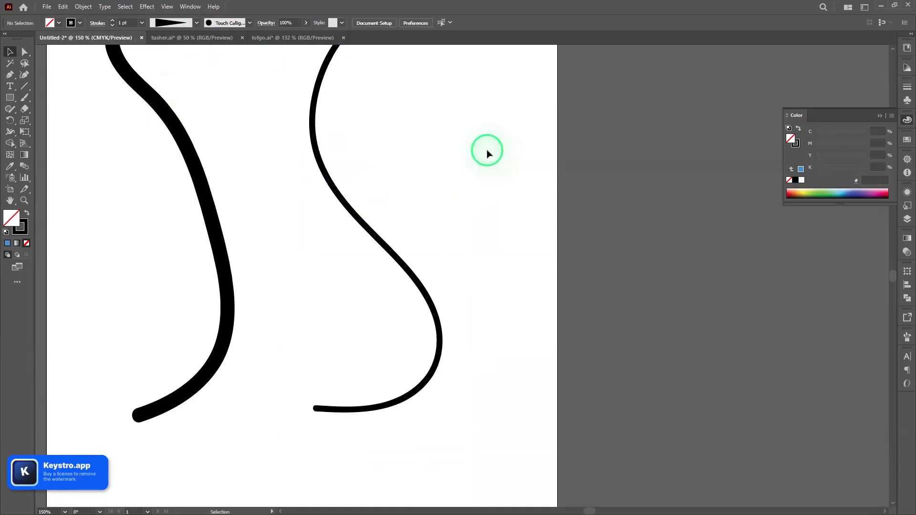
- Delete both painted curves from the artboard
{"action": "scroll", "coordinate": [486, 152], "scroll_direction": "down", "scroll_amount": 3}
{"action": "left_click_drag", "start_coordinate": [500, 173], "coordinate": [342, 147]}
{"action": "key", "text": "Delete"}
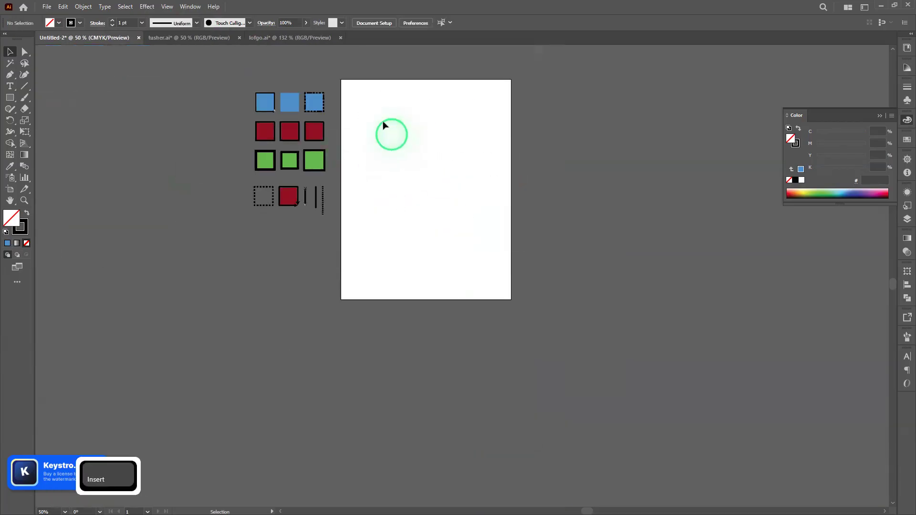
- Draw an open S-shaped path about 230 pt wide and 514 pt tall on the artboard with the Pen tool
{"action": "left_click_drag", "start_coordinate": [448, 102], "coordinate": [452, 102]}
{"action": "left_click_drag", "start_coordinate": [420, 169], "coordinate": [457, 208]}
{"action": "left_click_drag", "start_coordinate": [448, 245], "coordinate": [401, 219]}
{"action": "key", "text": "Escape"}
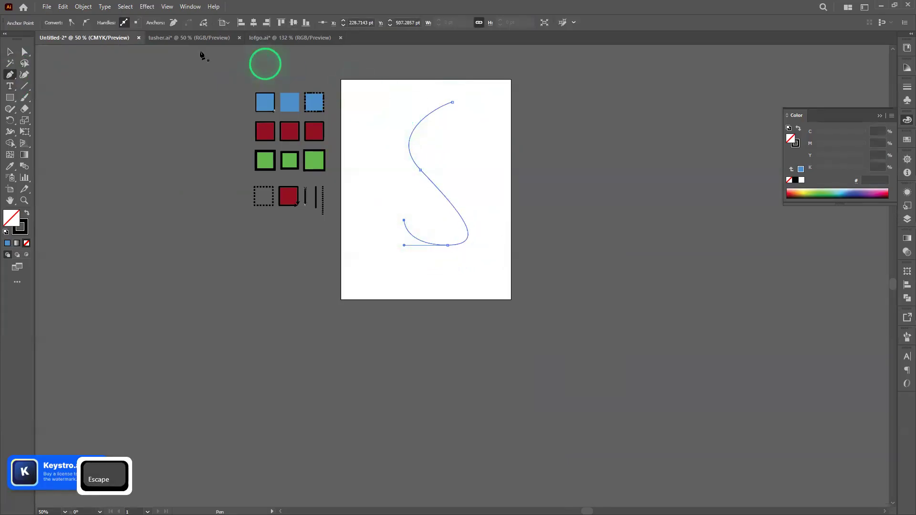
- Select the whole S-shaped path and set its stroke weight to 11 pt
{"action": "left_click", "coordinate": [9, 52]}
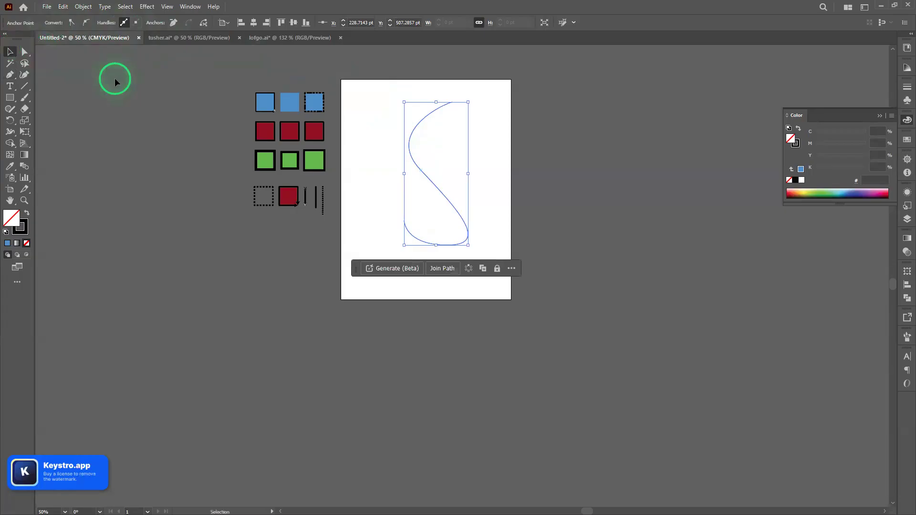
{"action": "left_click", "coordinate": [497, 198]}
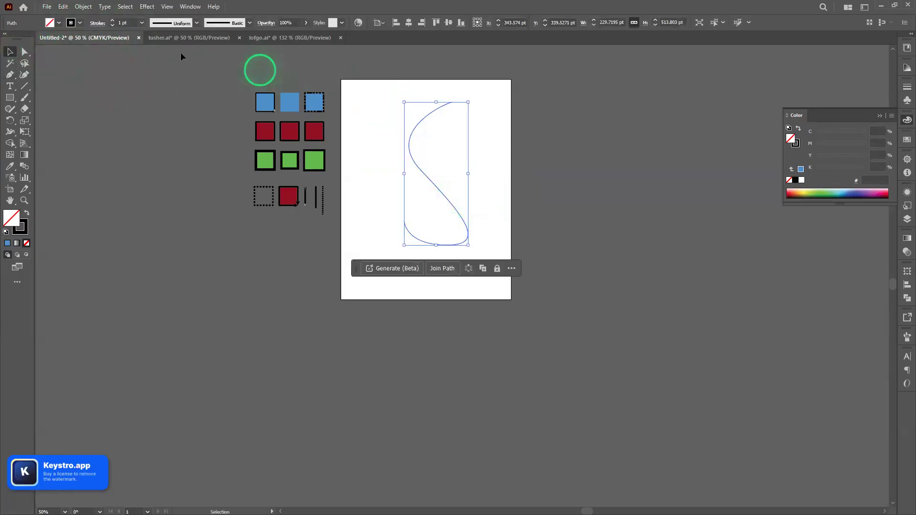
{"action": "scroll", "coordinate": [120, 23], "scroll_direction": "up", "scroll_amount": 10}
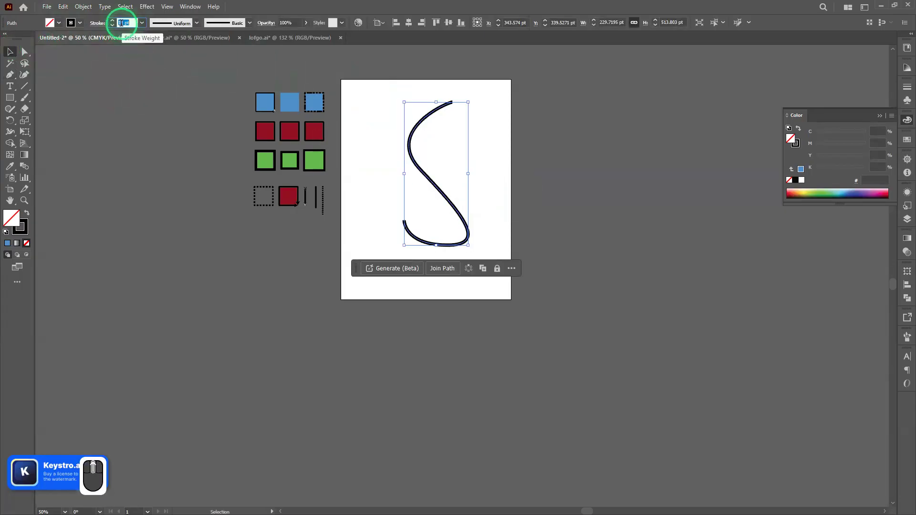
- Give the S-shaped path's stroke a round cap and a round join
{"action": "left_click", "coordinate": [96, 23]}
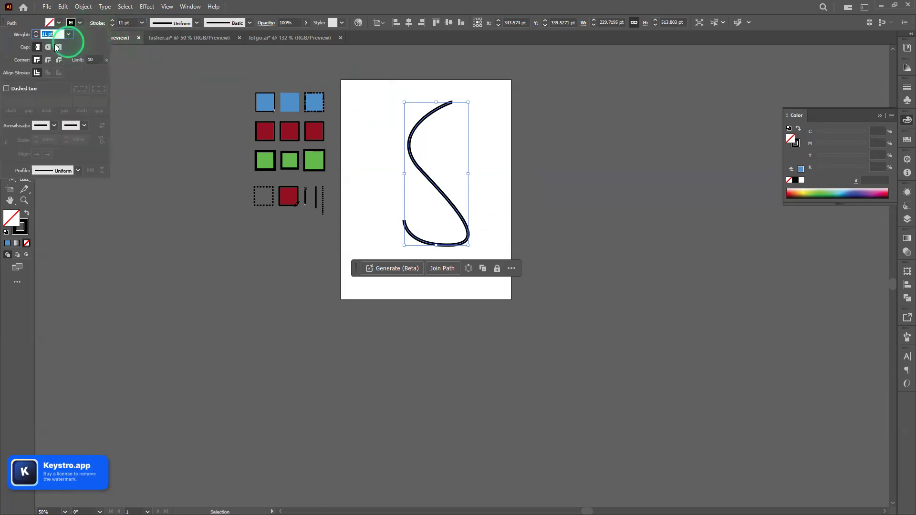
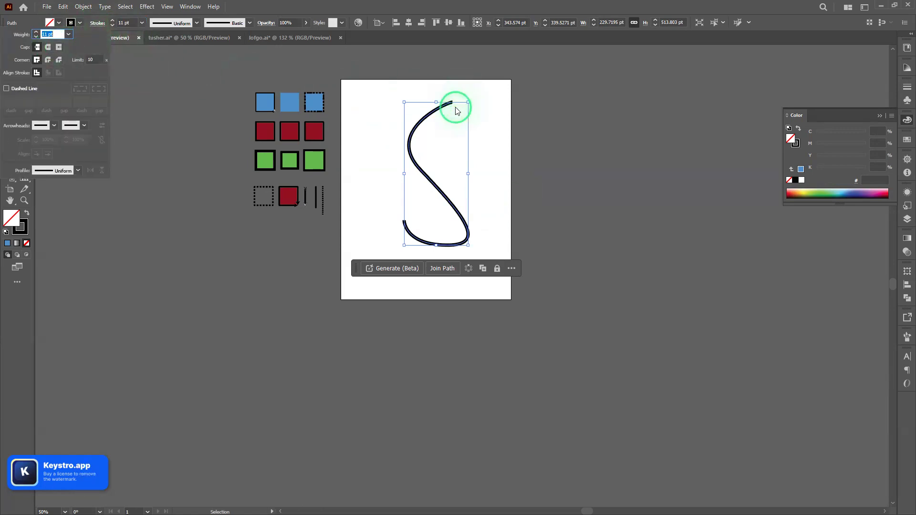
{"action": "scroll", "coordinate": [456, 103], "scroll_direction": "up", "scroll_amount": 5}
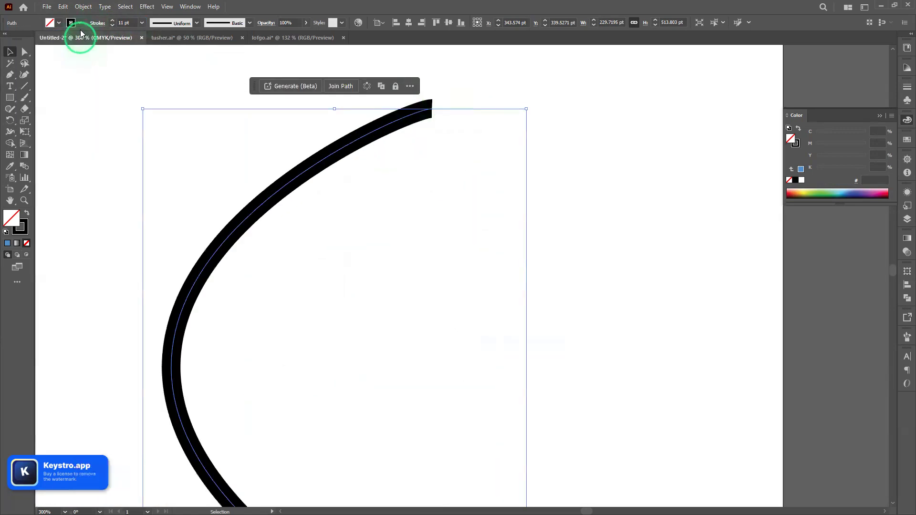
{"action": "left_click", "coordinate": [99, 23]}
{"action": "left_click", "coordinate": [48, 60]}
{"action": "left_click", "coordinate": [47, 47]}
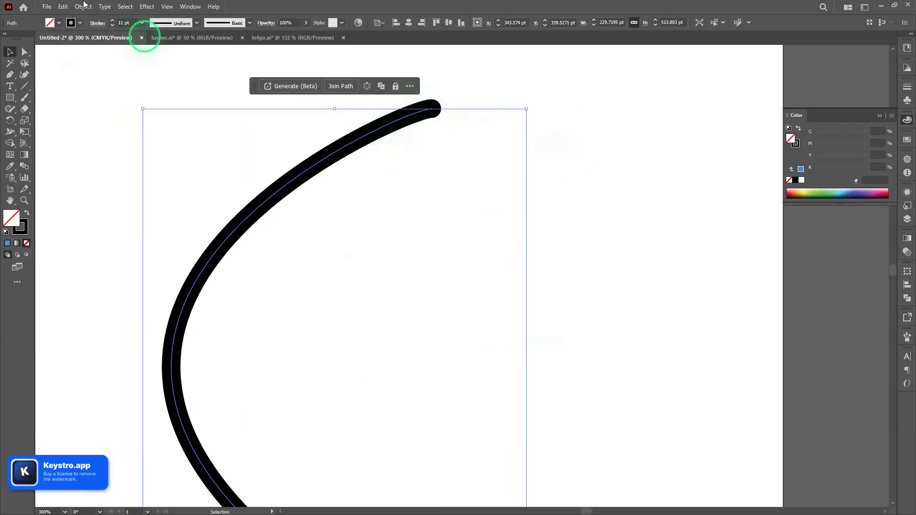
- Turn on the dashed line for the S-shaped path and set the second dash, second gap and third dash to 0 pt
{"action": "left_click", "coordinate": [99, 23]}
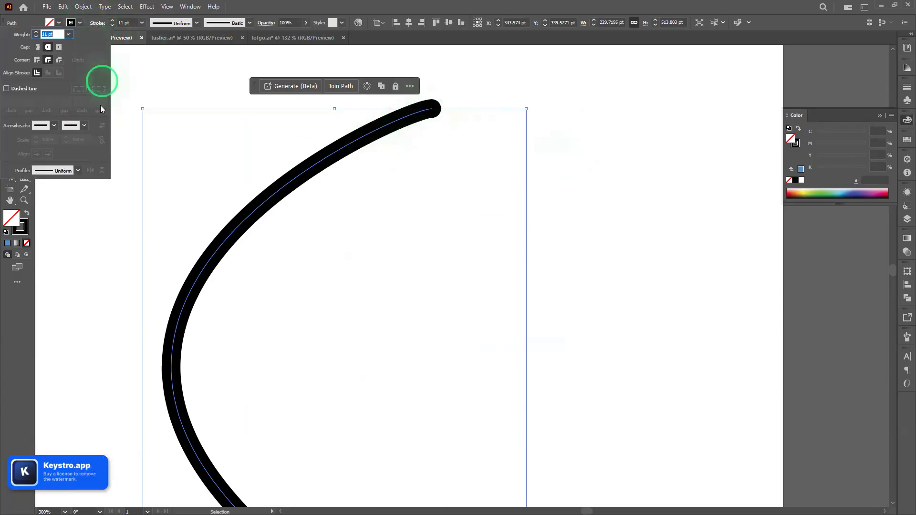
{"action": "left_click", "coordinate": [6, 89]}
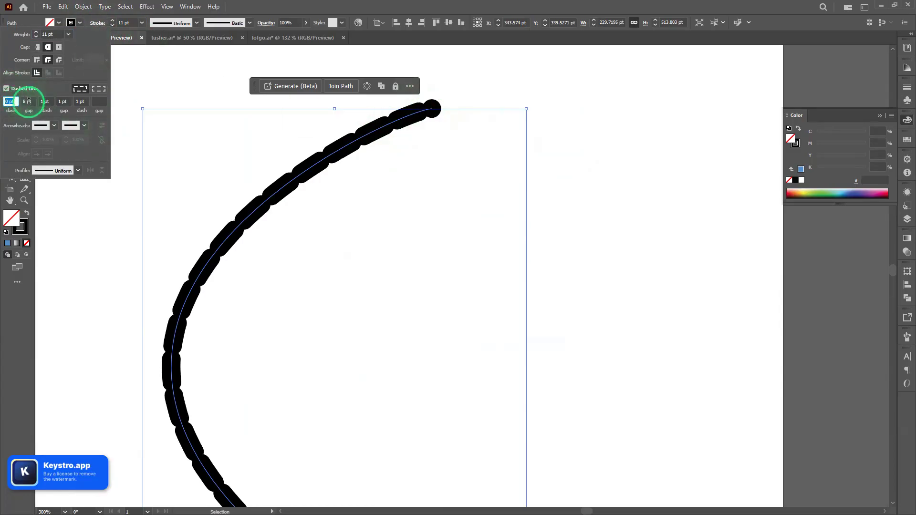
{"action": "left_click", "coordinate": [77, 102]}
{"action": "left_click", "coordinate": [63, 101]}
{"action": "type", "text": "0"}
{"action": "key", "text": "Return"}
{"action": "left_click", "coordinate": [51, 101]}
{"action": "type", "text": "0"}
{"action": "key", "text": "Return"}
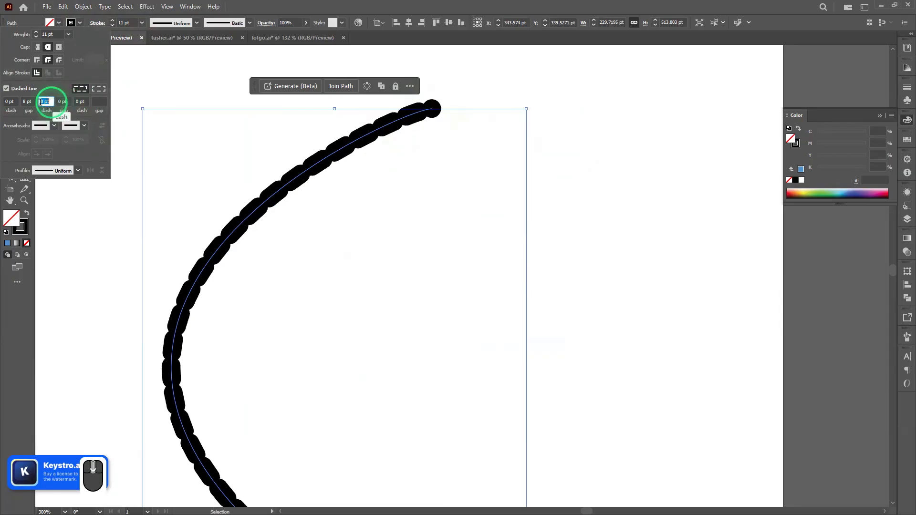
- Set the first gap of the S-shaped path's dashed line to 23 pt and move the path about 73 pt left on the artboard
{"action": "scroll", "coordinate": [25, 100], "scroll_direction": "up", "scroll_amount": 15}
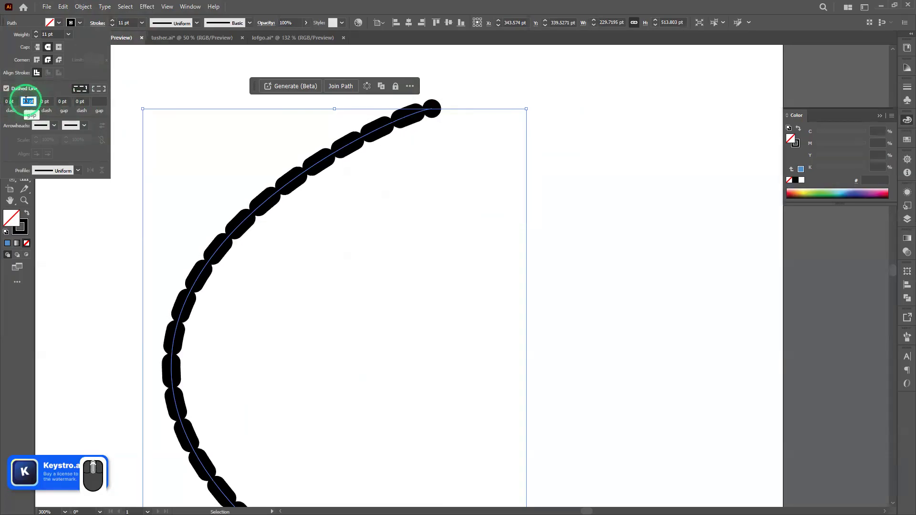
{"action": "scroll", "coordinate": [26, 100], "scroll_direction": "up", "scroll_amount": 8}
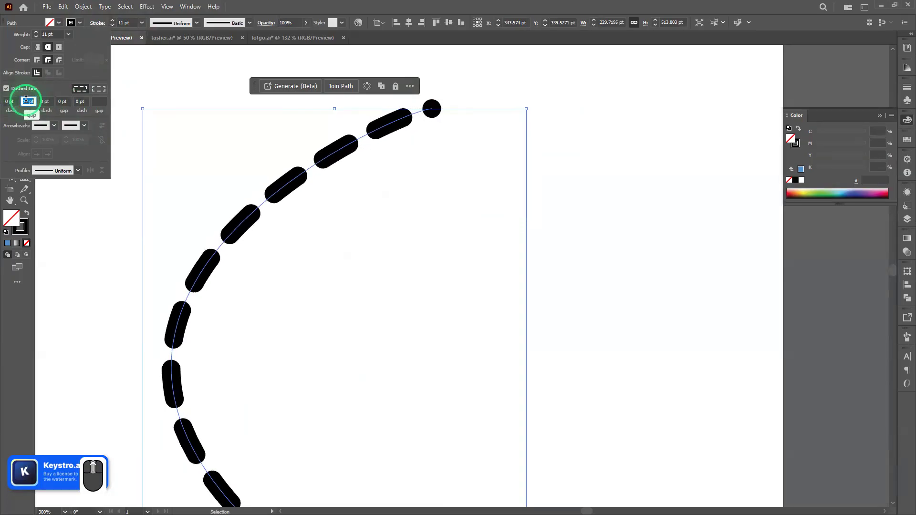
{"action": "scroll", "coordinate": [26, 101], "scroll_direction": "down", "scroll_amount": 10}
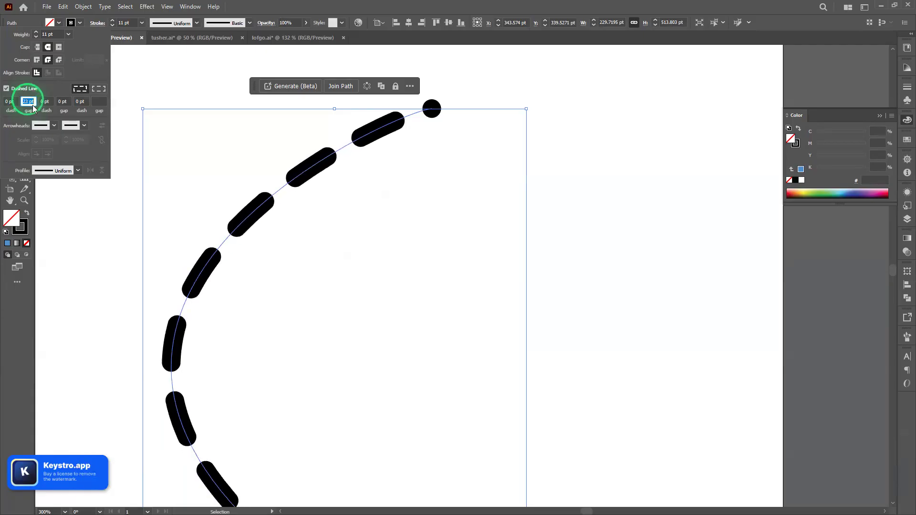
{"action": "scroll", "coordinate": [416, 233], "scroll_direction": "down", "scroll_amount": 5}
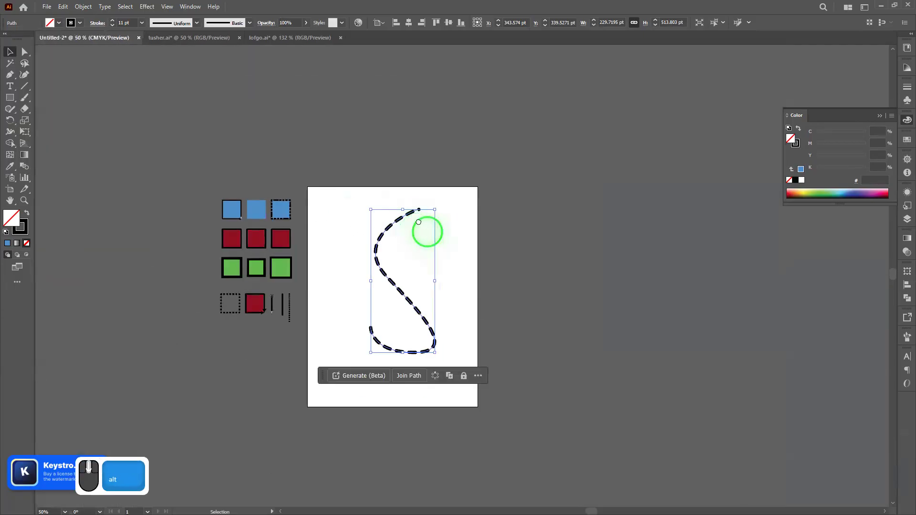
{"action": "scroll", "coordinate": [446, 214], "scroll_direction": "right", "scroll_amount": 2}
{"action": "left_click", "coordinate": [477, 207]}
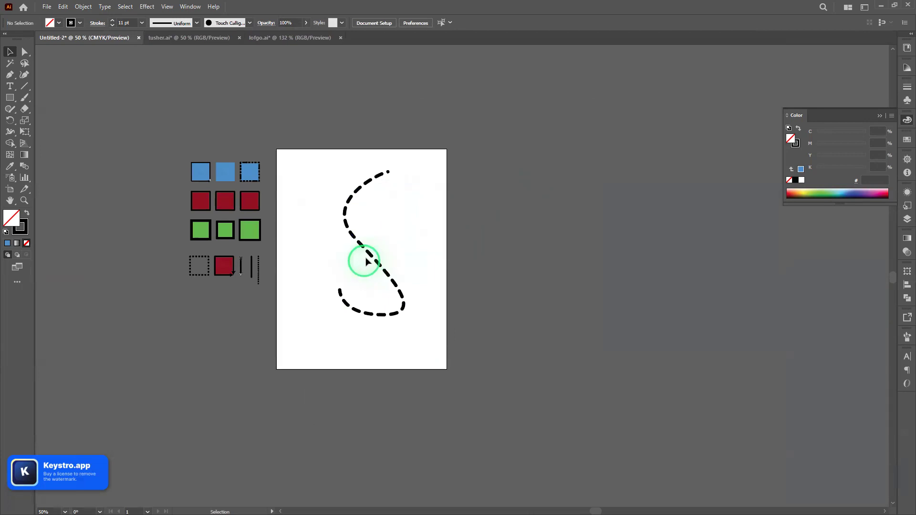
{"action": "mouse_move", "coordinate": [370, 253]}
{"action": "left_mouse_down"}
{"action": "mouse_move", "coordinate": [349, 255]}
{"action": "mouse_move", "coordinate": [369, 253]}
{"action": "left_mouse_up"}
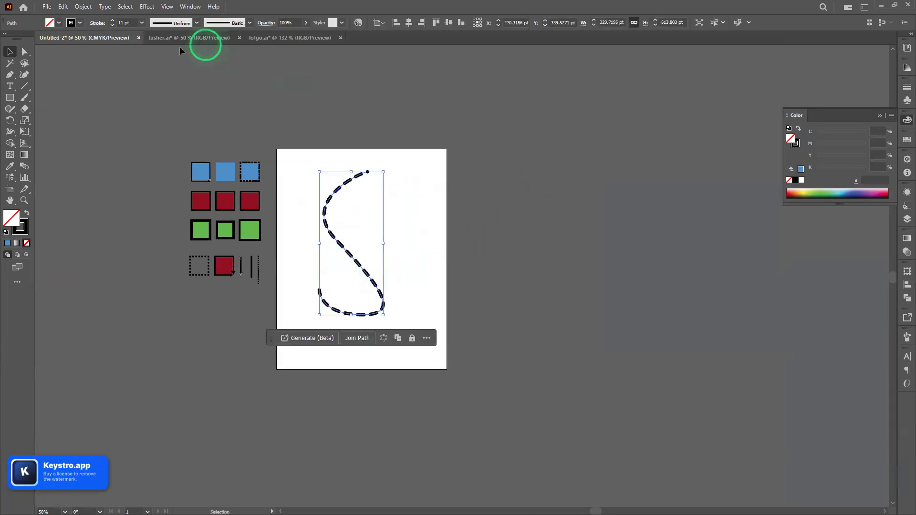
- Add a solid pointed arrowhead to the start of the S-shaped path and the Arrow 20 arrowhead to its end
{"action": "left_click", "coordinate": [97, 23]}
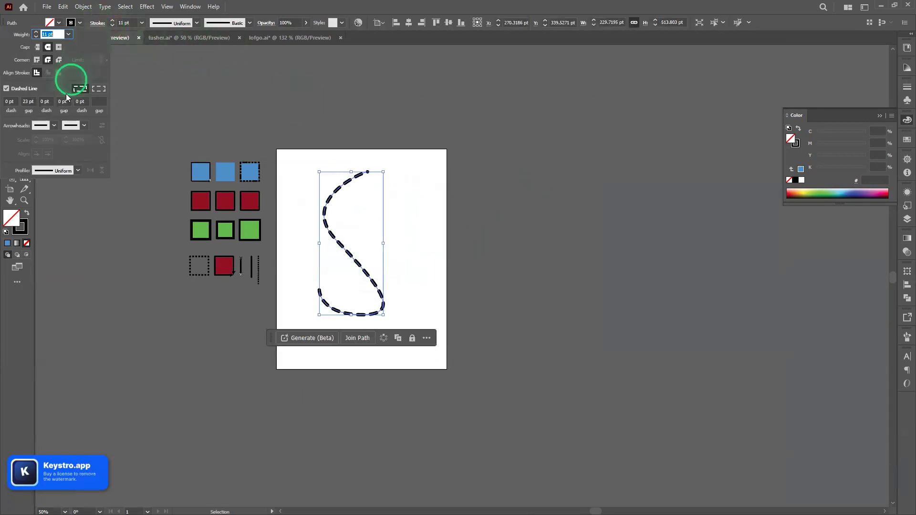
{"action": "left_click", "coordinate": [48, 125]}
{"action": "left_click", "coordinate": [45, 158]}
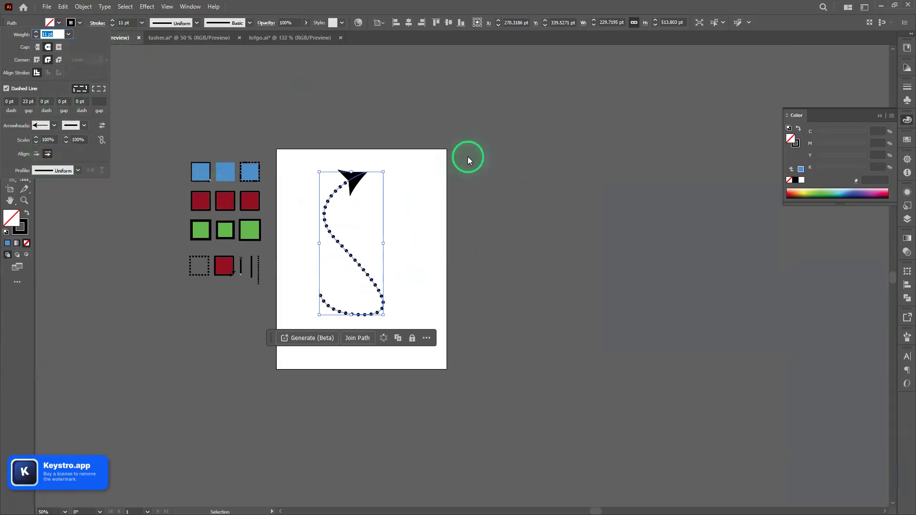
{"action": "left_click", "coordinate": [82, 126]}
{"action": "scroll", "coordinate": [52, 217], "scroll_direction": "down", "scroll_amount": 7}
{"action": "scroll", "coordinate": [50, 225], "scroll_direction": "up", "scroll_amount": 3}
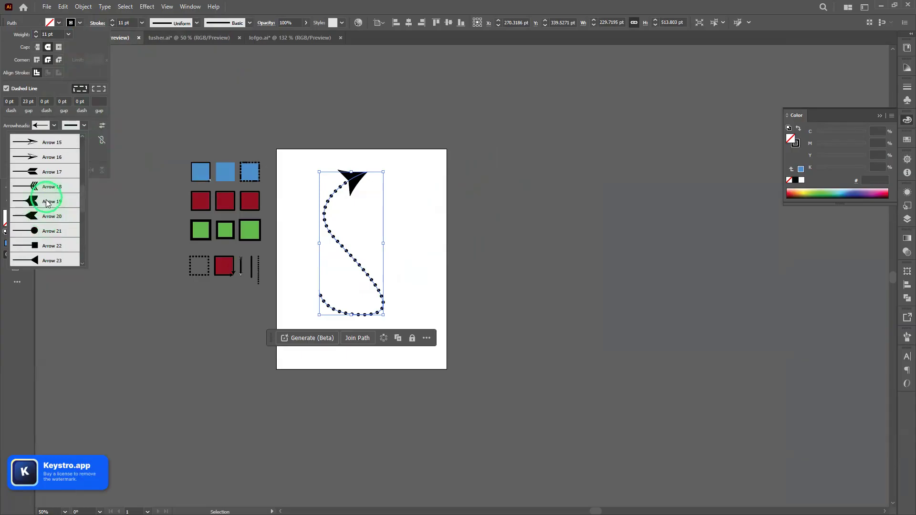
{"action": "left_click", "coordinate": [49, 217]}
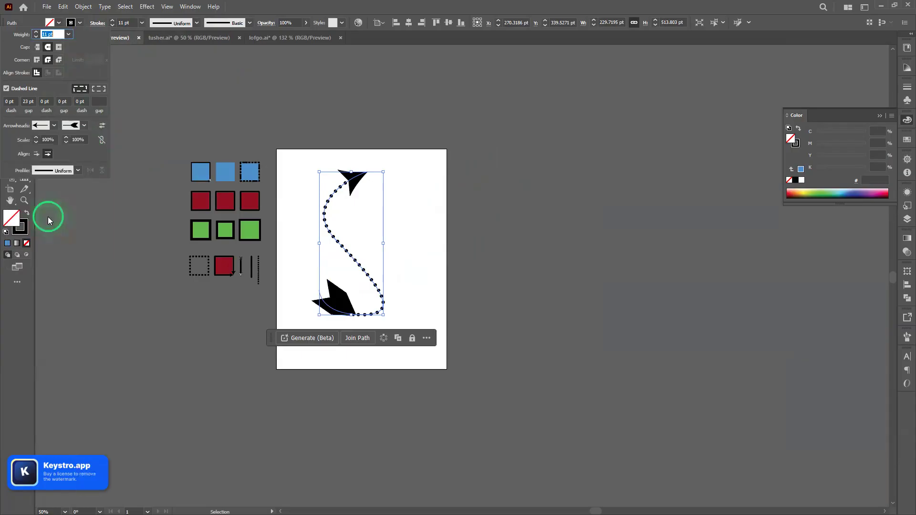
- Scale the S-shaped path's end arrowhead to 42%, make its start arrowhead about a third smaller, and deselect the path
{"action": "left_click", "coordinate": [75, 139]}
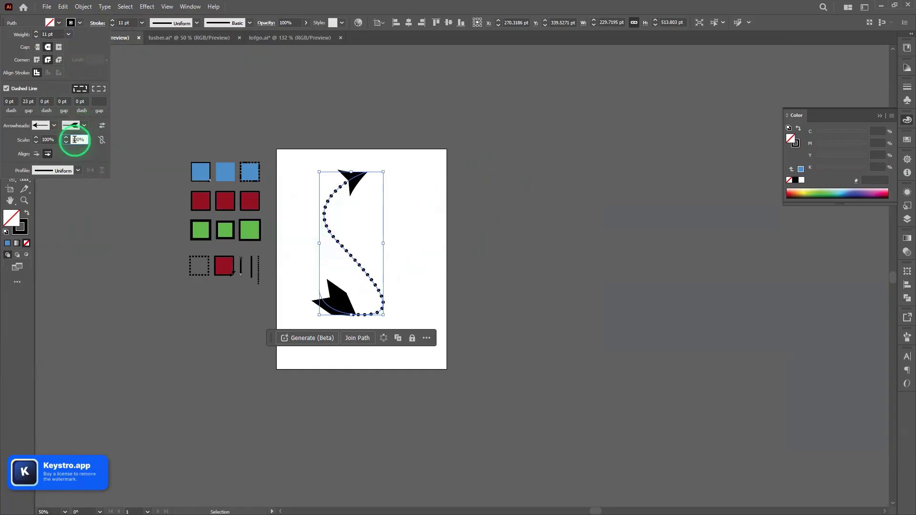
{"action": "scroll", "coordinate": [76, 139], "scroll_direction": "down", "scroll_amount": 1}
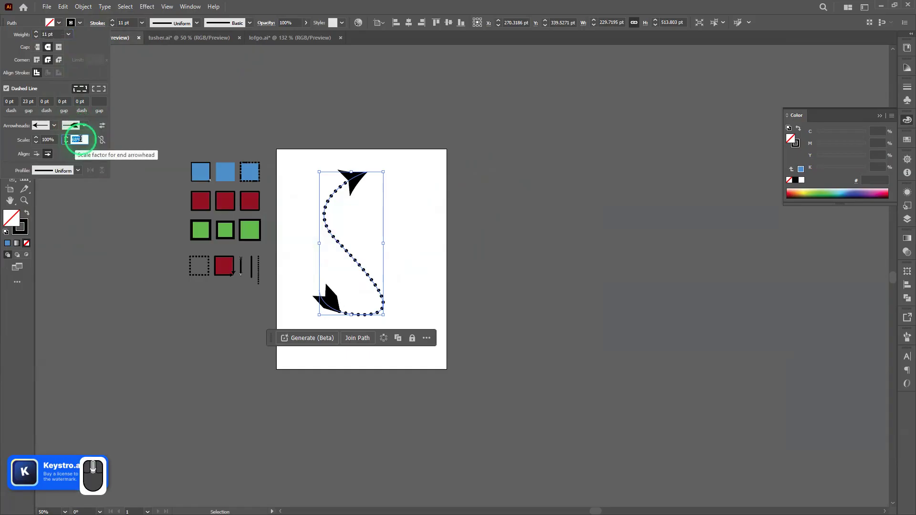
{"action": "scroll", "coordinate": [81, 139], "scroll_direction": "down", "scroll_amount": 1}
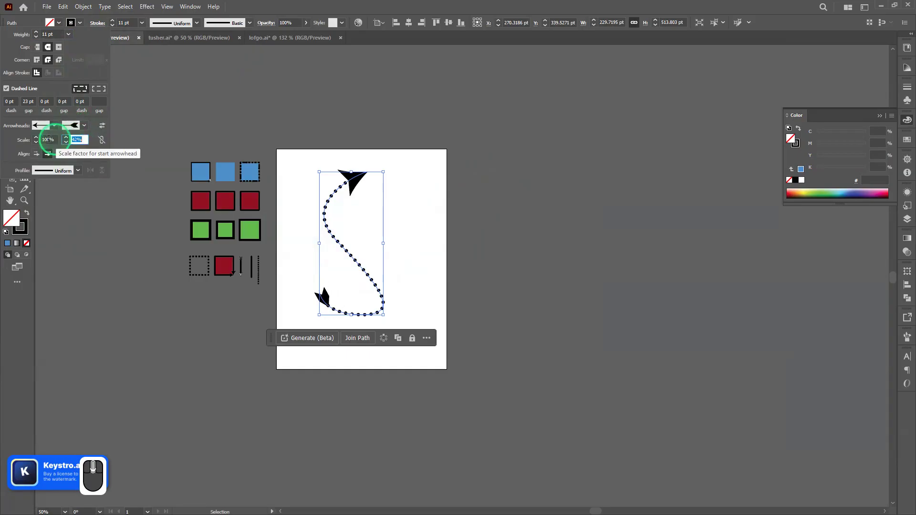
{"action": "scroll", "coordinate": [49, 139], "scroll_direction": "down", "scroll_amount": 1}
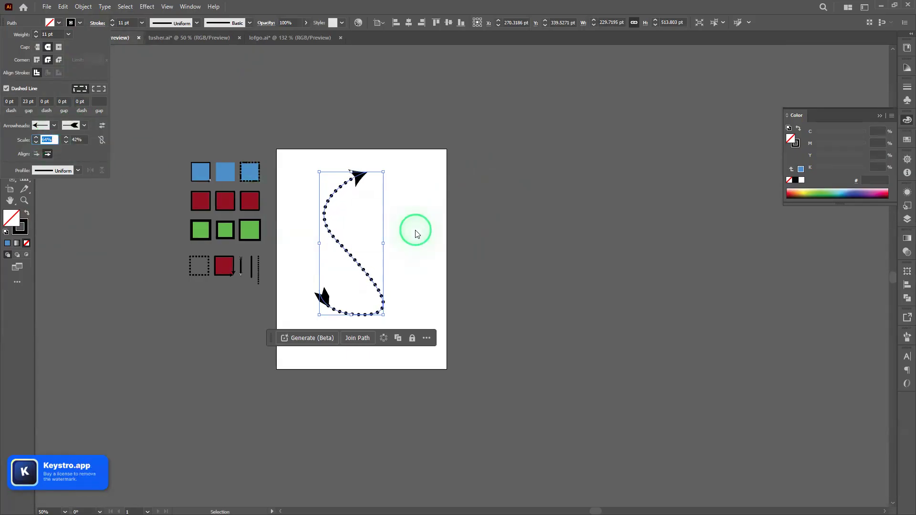
{"action": "left_click", "coordinate": [431, 228]}
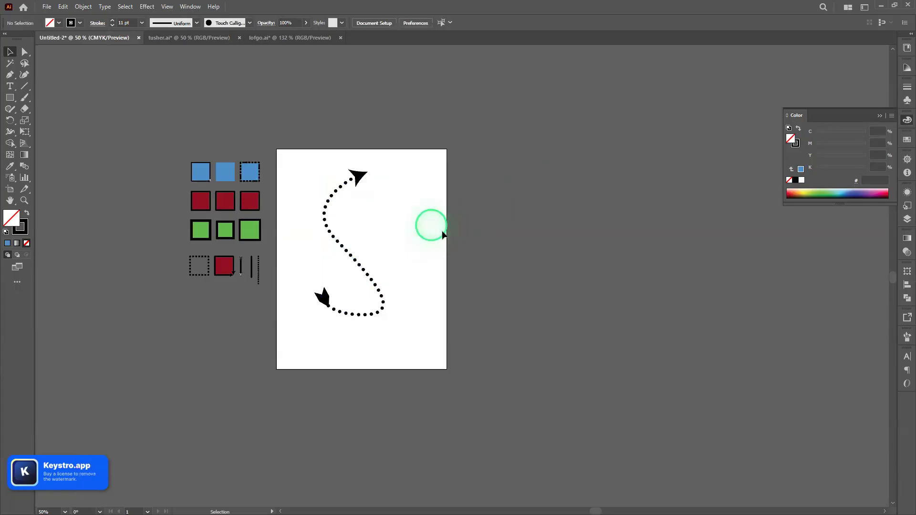
- Move the dotted curved arrow off the artboard, to the outer side of the coloured squares
{"action": "left_click", "coordinate": [422, 284]}
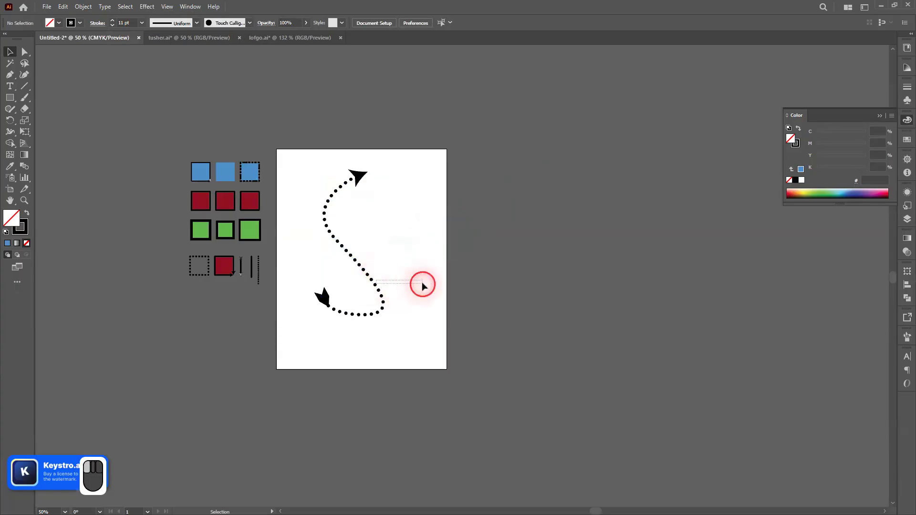
{"action": "left_click", "coordinate": [372, 285]}
{"action": "left_click_drag", "start_coordinate": [372, 285], "coordinate": [169, 269]}
{"action": "left_click", "coordinate": [332, 252]}
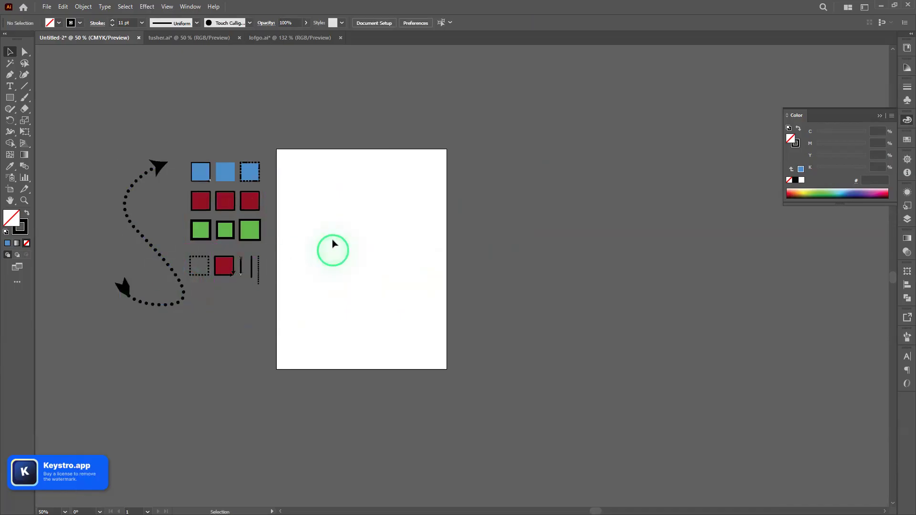
- Draw a horizontal dashed line about 545 pt long across the upper part of the artboard with an 11 pt stroke
{"action": "left_click", "coordinate": [25, 87]}
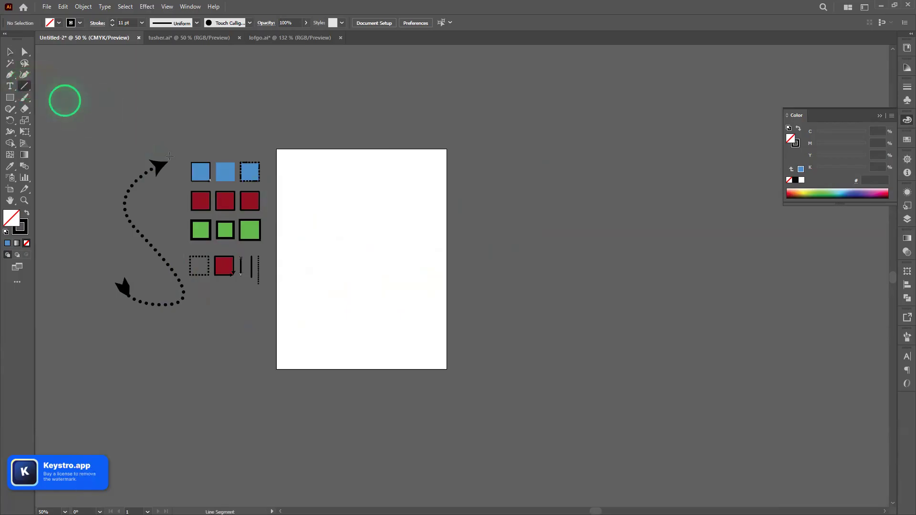
{"action": "scroll", "coordinate": [272, 210], "scroll_direction": "up", "scroll_amount": 3}
{"action": "left_click_drag", "start_coordinate": [520, 229], "coordinate": [346, 274]}
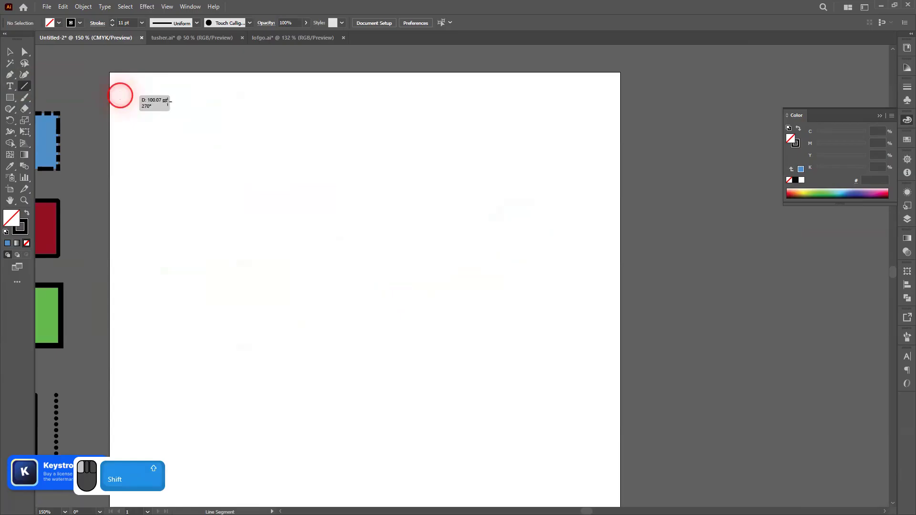
{"action": "left_click_drag", "start_coordinate": [120, 95], "coordinate": [200, 95]}
{"action": "key", "text": "ctrl+z"}
{"action": "left_click", "coordinate": [97, 24]}
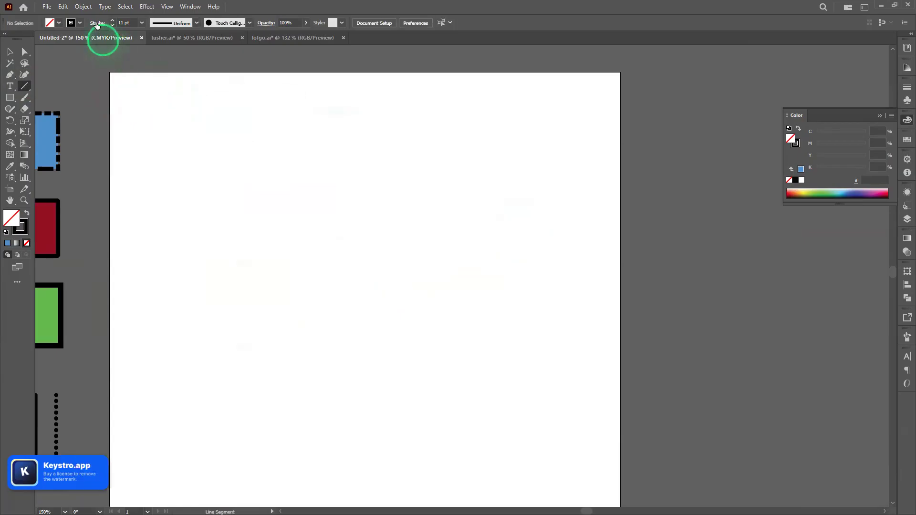
{"action": "left_click", "coordinate": [5, 101]}
{"action": "left_click", "coordinate": [79, 128]}
{"action": "left_click", "coordinate": [21, 102]}
{"action": "left_click", "coordinate": [27, 101]}
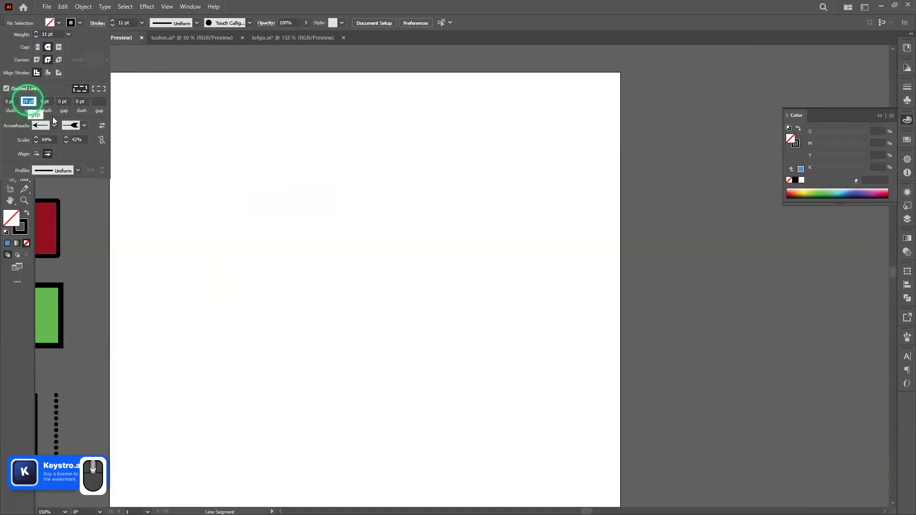
{"action": "left_click", "coordinate": [160, 114], "text": "shift"}
{"action": "left_click_drag", "start_coordinate": [144, 113], "coordinate": [599, 124]}
- Set the new line's dash to 0 pt and its gap to 13 pt
{"action": "left_click", "coordinate": [98, 23]}
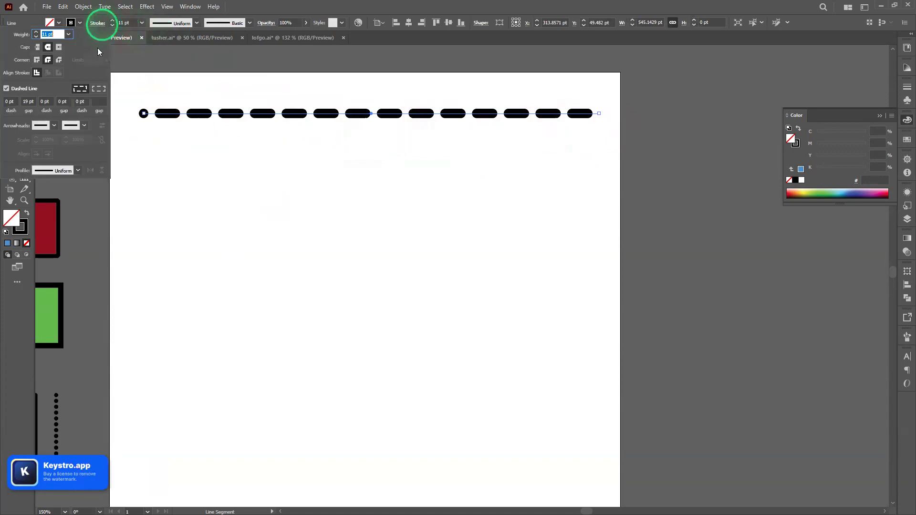
{"action": "scroll", "coordinate": [29, 101], "scroll_direction": "down", "scroll_amount": 2}
{"action": "left_click", "coordinate": [29, 100]}
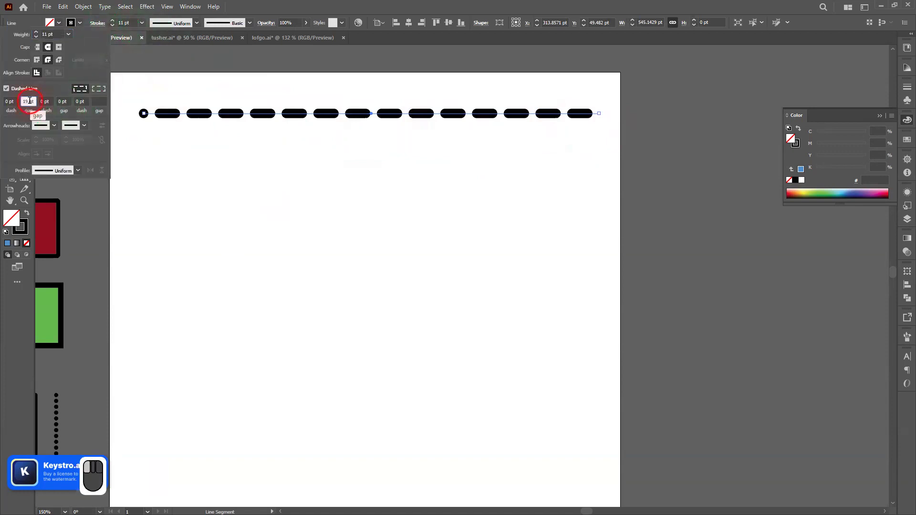
{"action": "scroll", "coordinate": [30, 101], "scroll_direction": "down", "scroll_amount": 10}
{"action": "scroll", "coordinate": [29, 101], "scroll_direction": "up", "scroll_amount": 2}
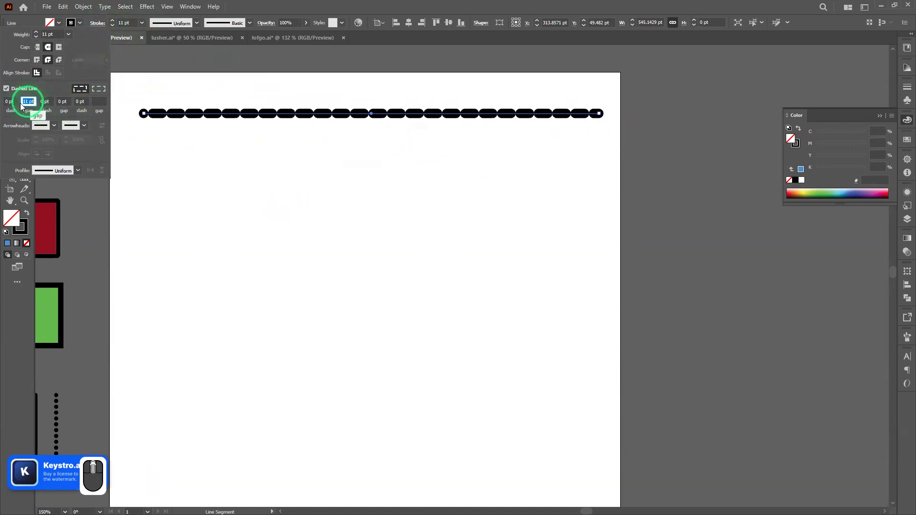
{"action": "scroll", "coordinate": [16, 102], "scroll_direction": "up", "scroll_amount": 2}
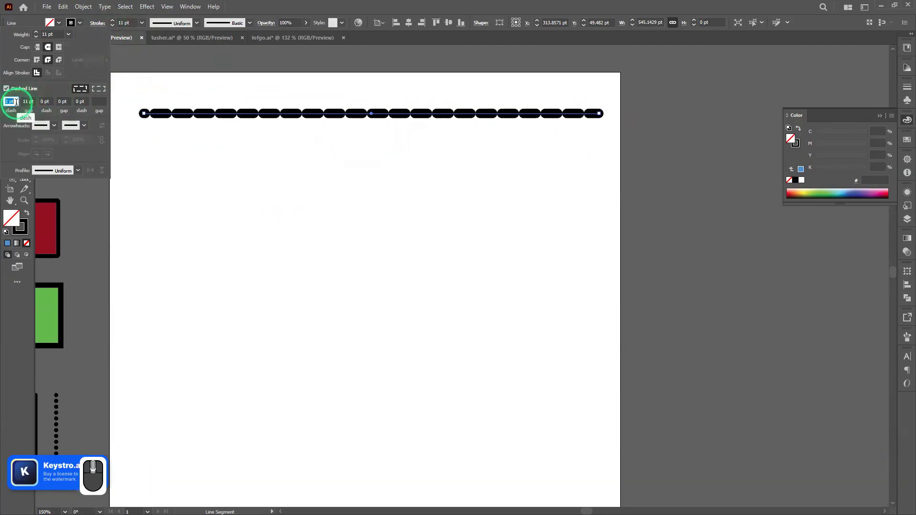
{"action": "scroll", "coordinate": [29, 102], "scroll_direction": "up", "scroll_amount": 12}
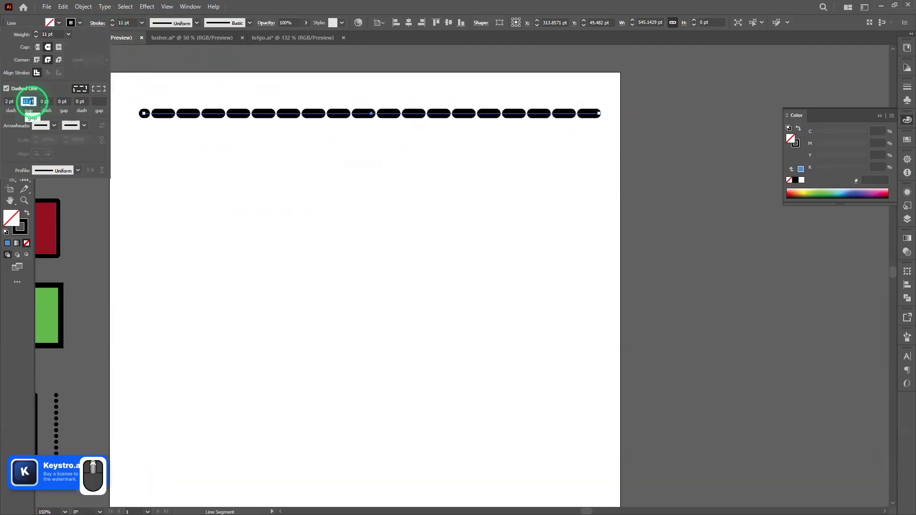
{"action": "scroll", "coordinate": [30, 101], "scroll_direction": "down", "scroll_amount": 10}
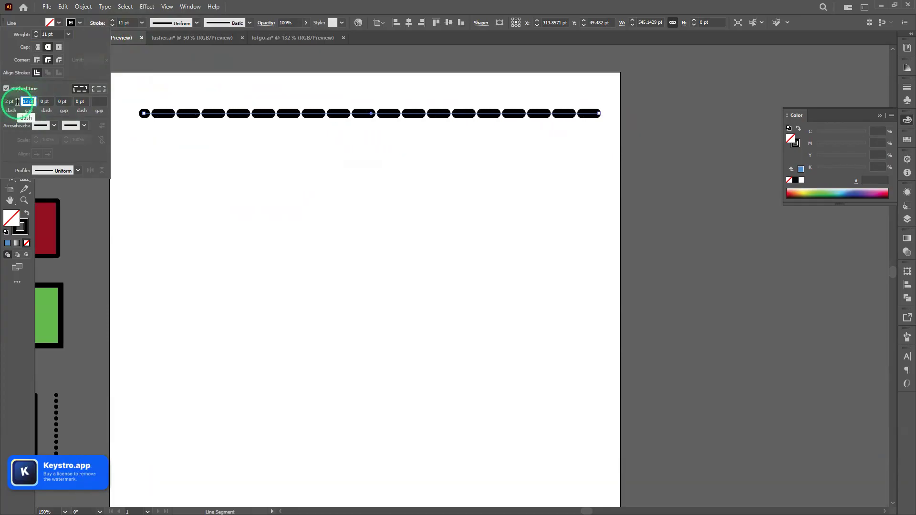
{"action": "scroll", "coordinate": [17, 101], "scroll_direction": "down", "scroll_amount": 4}
{"action": "left_click", "coordinate": [343, 186]}
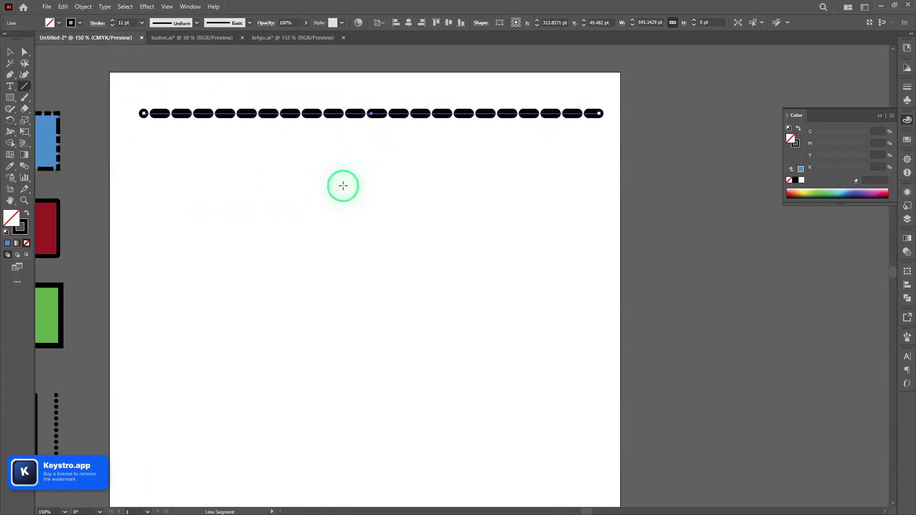
{"action": "left_click", "coordinate": [238, 116]}
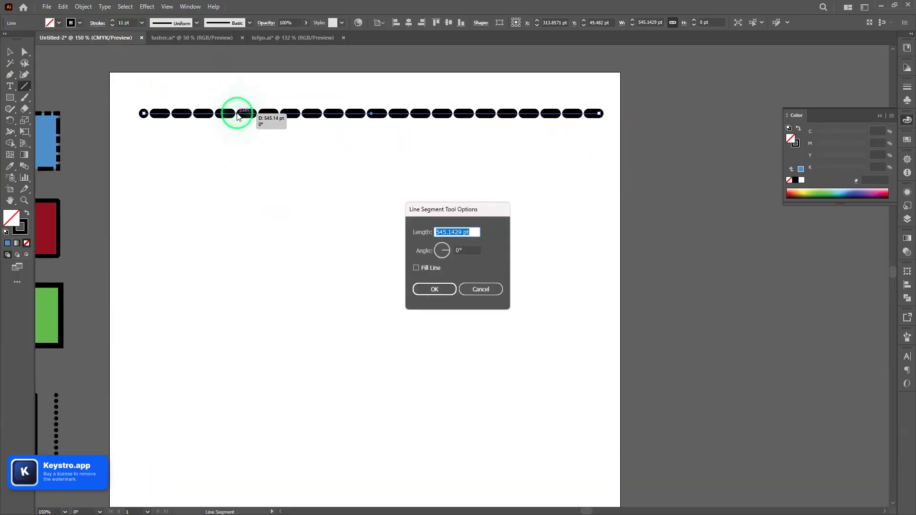
{"action": "left_click", "coordinate": [496, 289]}
- Align the line's dashes to corners and path ends so they adjust to fit its length
{"action": "key", "text": "v"}
{"action": "left_click", "coordinate": [221, 112]}
{"action": "left_click", "coordinate": [101, 25]}
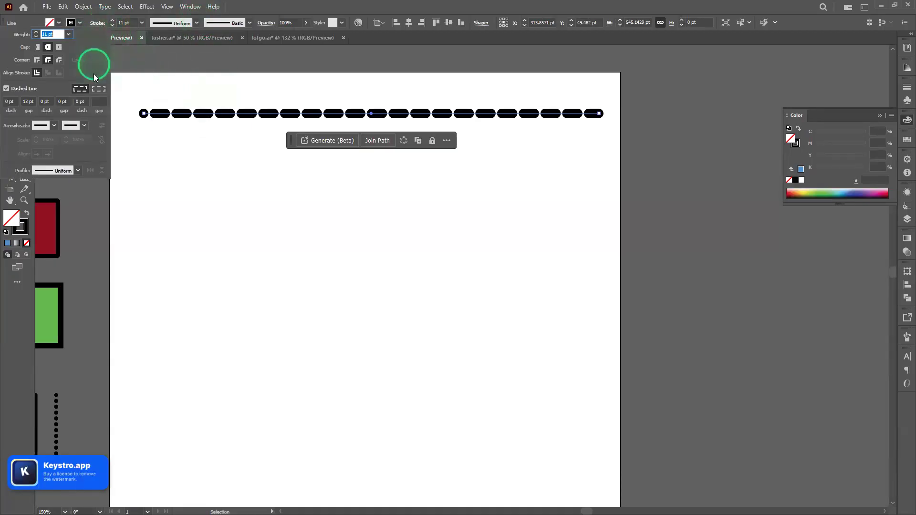
{"action": "left_click", "coordinate": [92, 88]}
{"action": "left_click", "coordinate": [166, 88]}
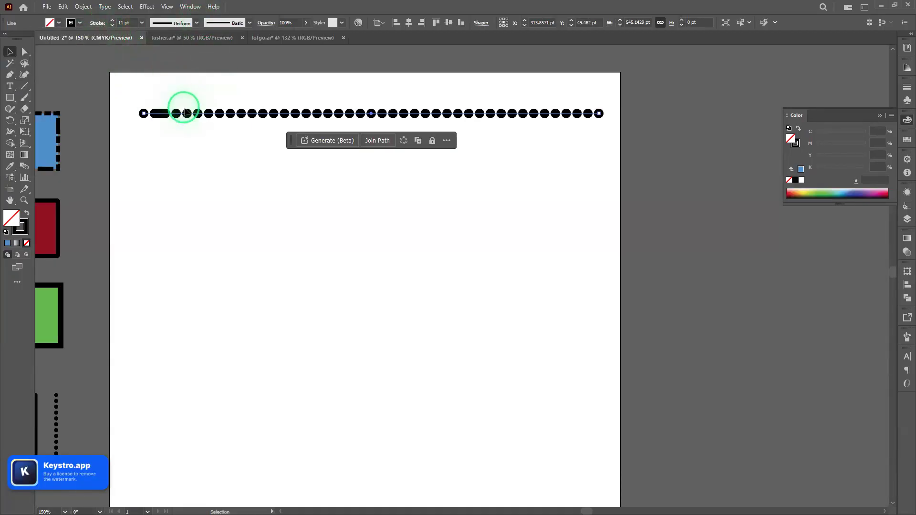
- Increase the line's dash gap so the round dots stand clearly apart
{"action": "left_click", "coordinate": [186, 125]}
{"action": "left_click", "coordinate": [186, 113]}
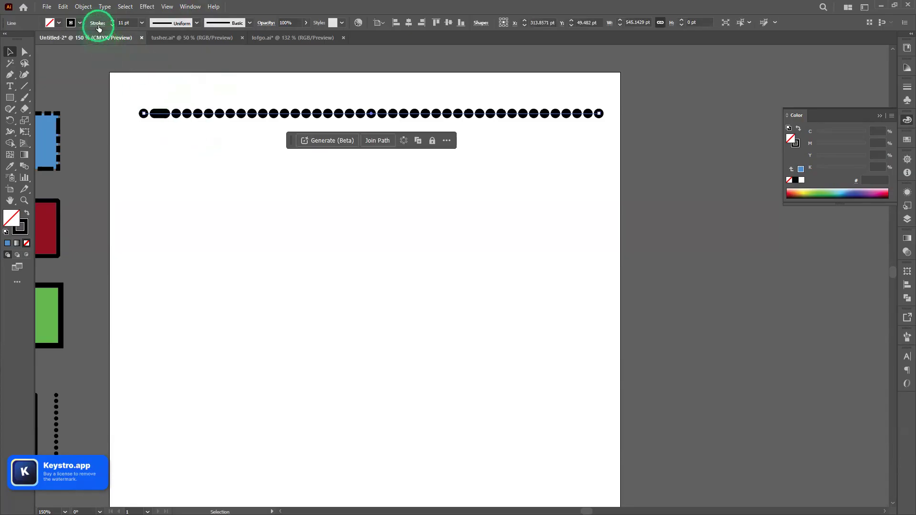
{"action": "left_click", "coordinate": [99, 28]}
{"action": "left_click", "coordinate": [26, 101]}
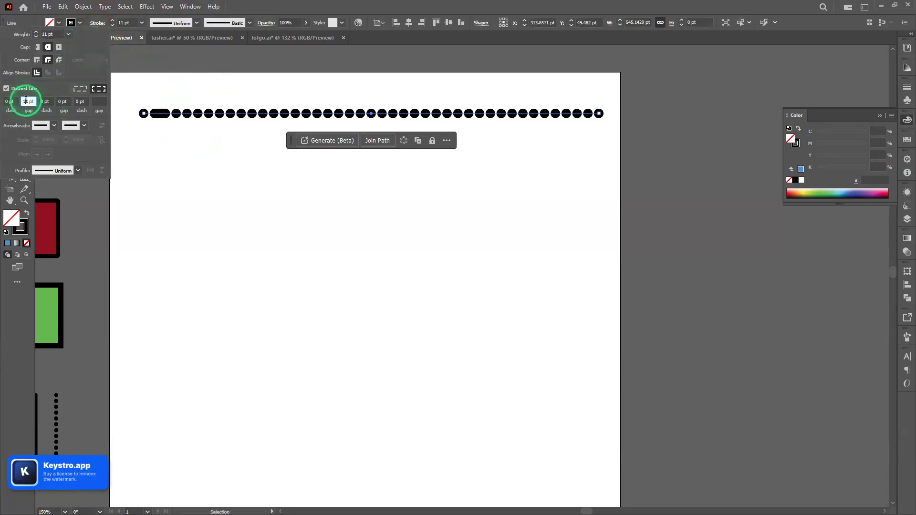
{"action": "scroll", "coordinate": [26, 100], "scroll_direction": "down", "scroll_amount": 3}
{"action": "scroll", "coordinate": [26, 100], "scroll_direction": "up", "scroll_amount": 4}
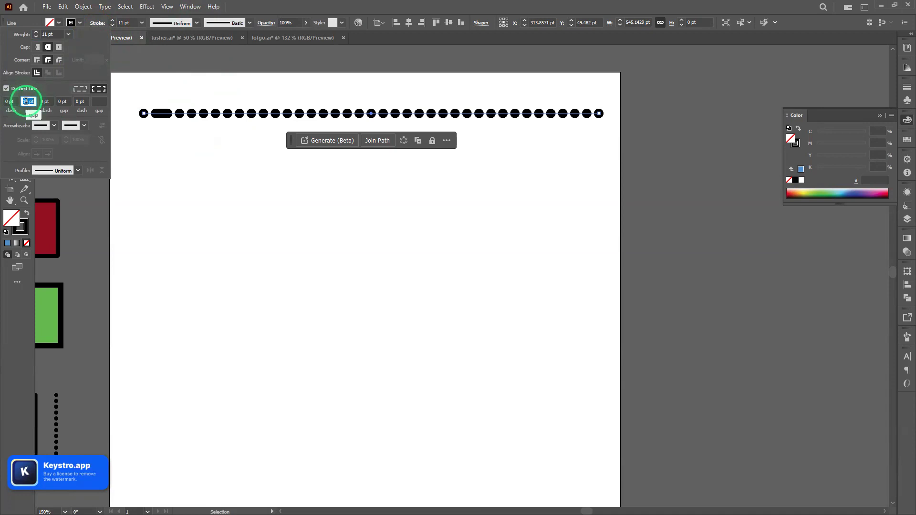
{"action": "scroll", "coordinate": [28, 100], "scroll_direction": "up", "scroll_amount": 3}
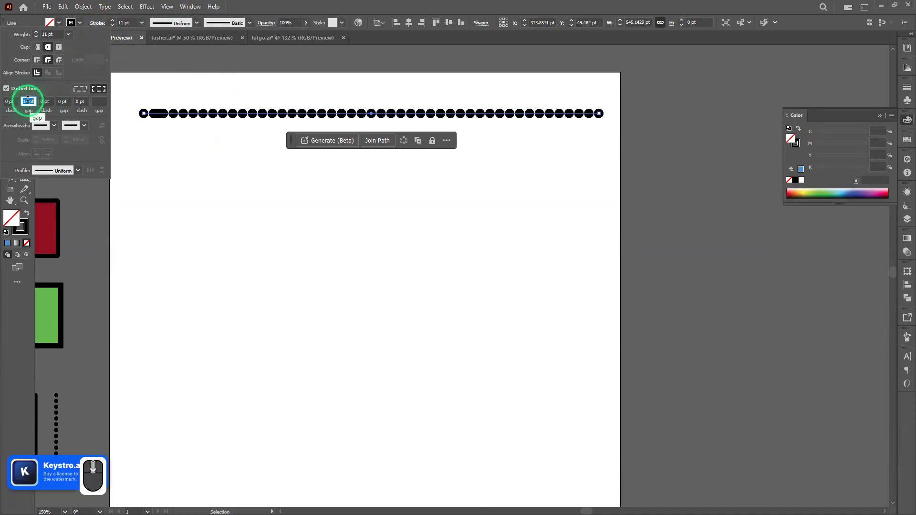
{"action": "scroll", "coordinate": [28, 101], "scroll_direction": "up", "scroll_amount": 1}
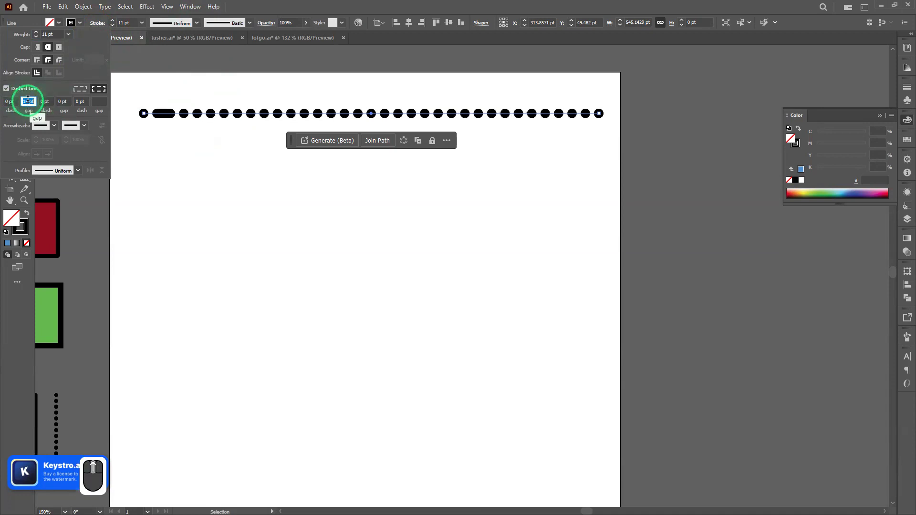
{"action": "left_click", "coordinate": [236, 162]}
- Reduce the dotted line's stroke weight to 7 pt
{"action": "left_click", "coordinate": [228, 113]}
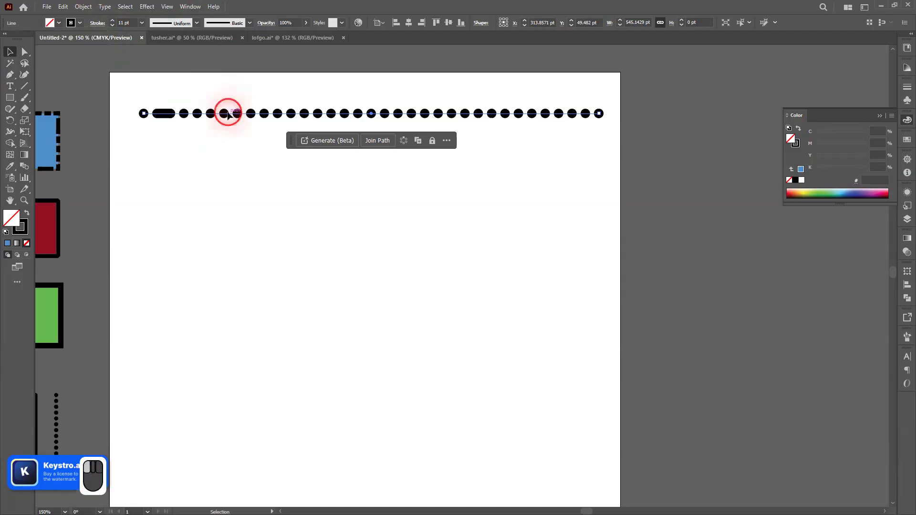
{"action": "left_click", "coordinate": [132, 26]}
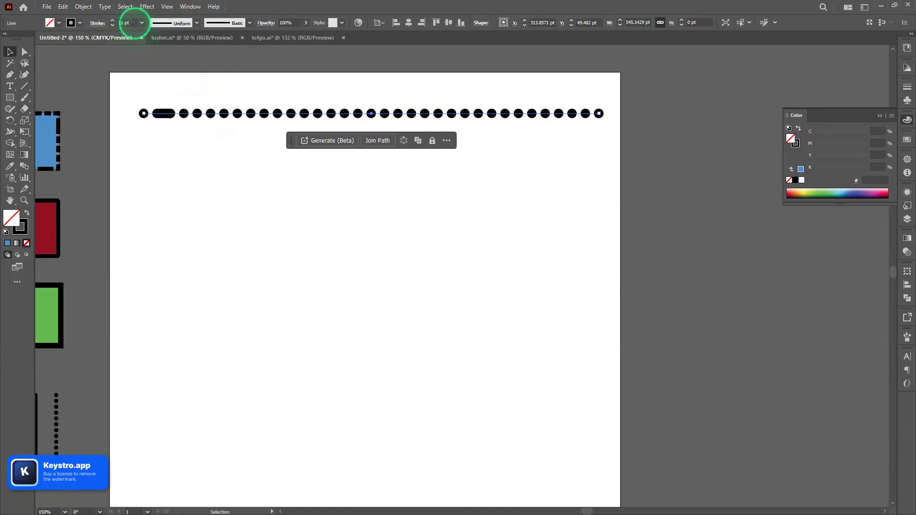
{"action": "scroll", "coordinate": [131, 22], "scroll_direction": "down", "scroll_amount": 4}
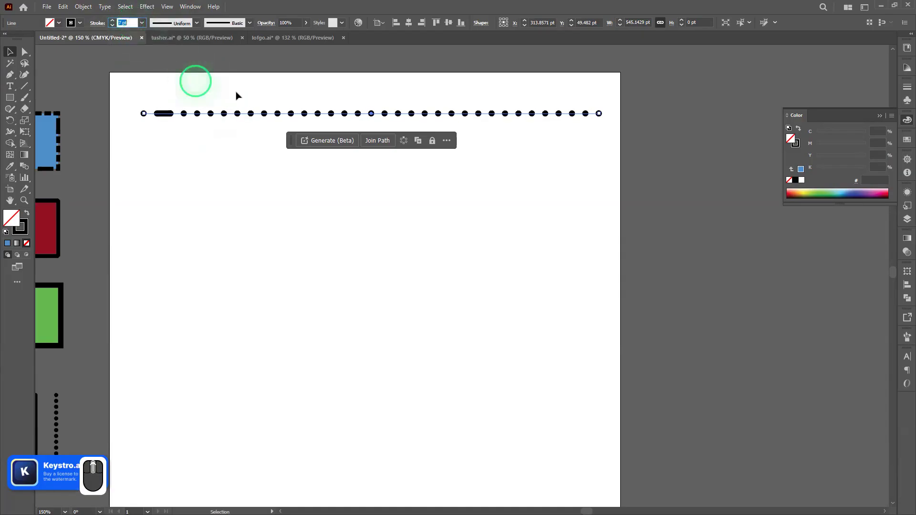
{"action": "left_click", "coordinate": [250, 96]}
- Copy the dotted line about 16 pt straight down and repeat the duplication until there are twelve rows
{"action": "scroll", "coordinate": [304, 117], "scroll_direction": "down", "scroll_amount": 2}
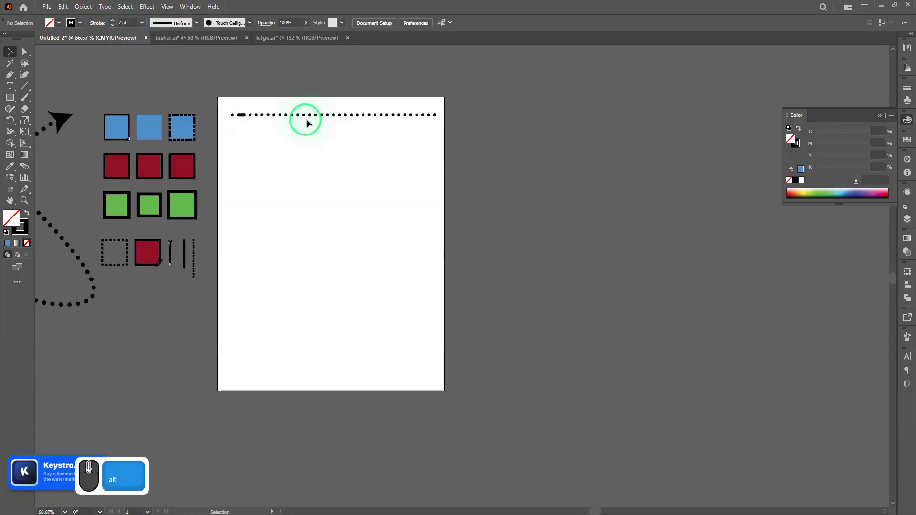
{"action": "left_click_drag", "start_coordinate": [328, 117], "coordinate": [327, 124]}
{"action": "key", "text": "ctrl+d"}
{"action": "key", "text": "ctrl+d"}
{"action": "key", "text": "ctrl+d"}
{"action": "key", "text": "ctrl+d"}
{"action": "key", "text": "ctrl+d"}
{"action": "key", "text": "ctrl+d"}
{"action": "key", "text": "ctrl+d"}
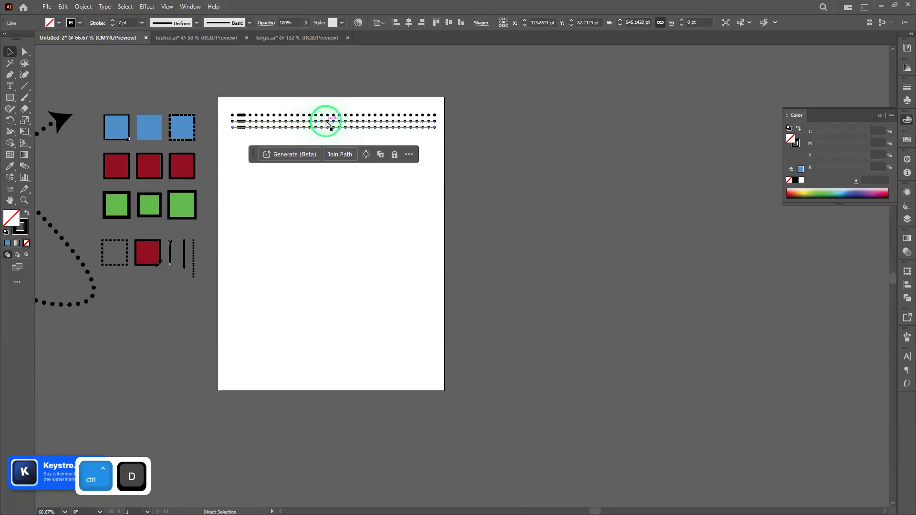
{"action": "key", "text": "ctrl+d"}
{"action": "key", "text": "ctrl+d"}
{"action": "key", "text": "ctrl+d"}
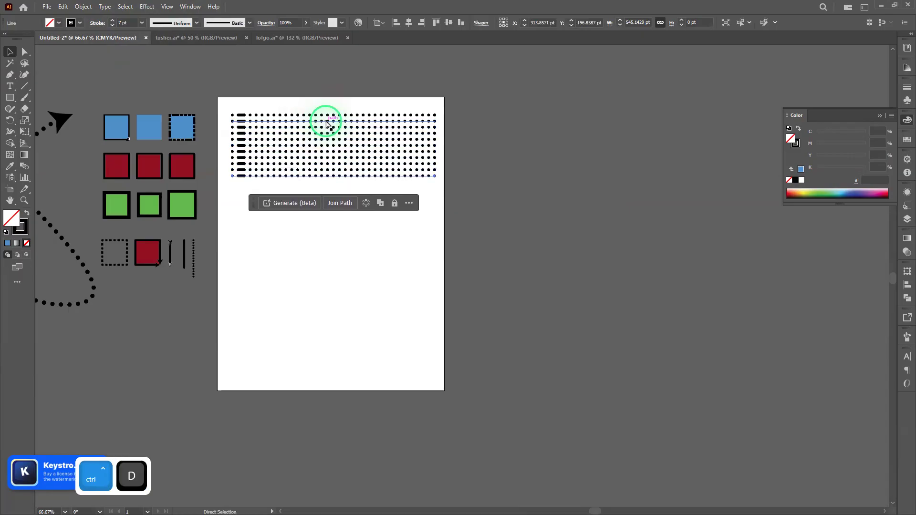
{"action": "left_click", "coordinate": [393, 83]}
- Set the stroke weight of the two lowest dotted rows to 2 pt
{"action": "left_click_drag", "start_coordinate": [458, 210], "coordinate": [224, 175]}
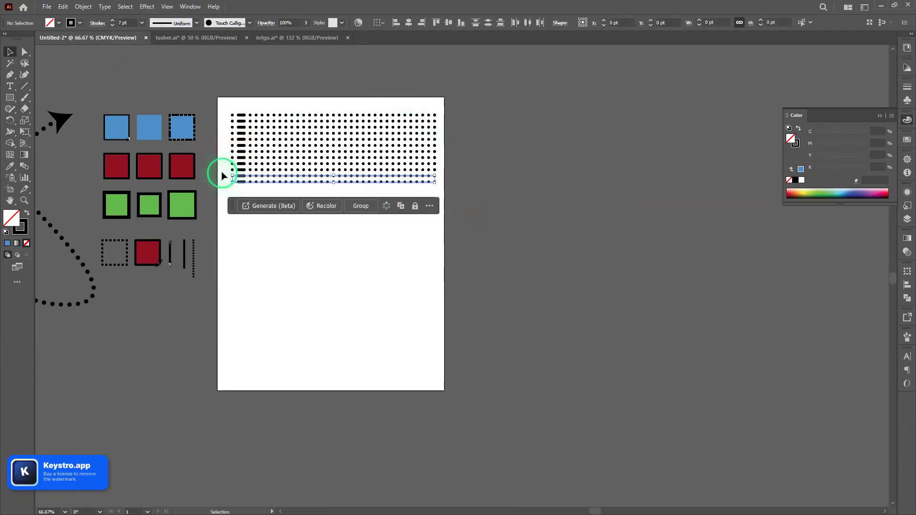
{"action": "left_click", "coordinate": [128, 22]}
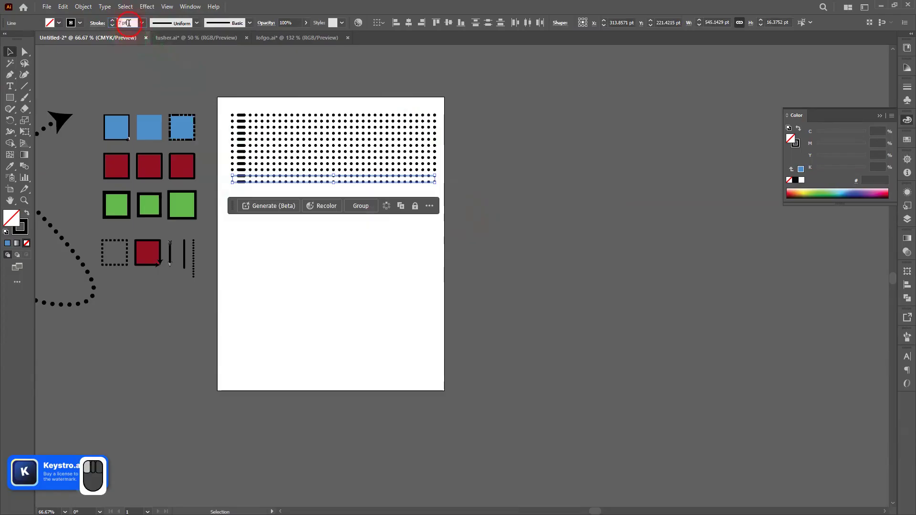
{"action": "scroll", "coordinate": [128, 23], "scroll_direction": "down", "scroll_amount": 1}
{"action": "scroll", "coordinate": [129, 23], "scroll_direction": "down", "scroll_amount": 1}
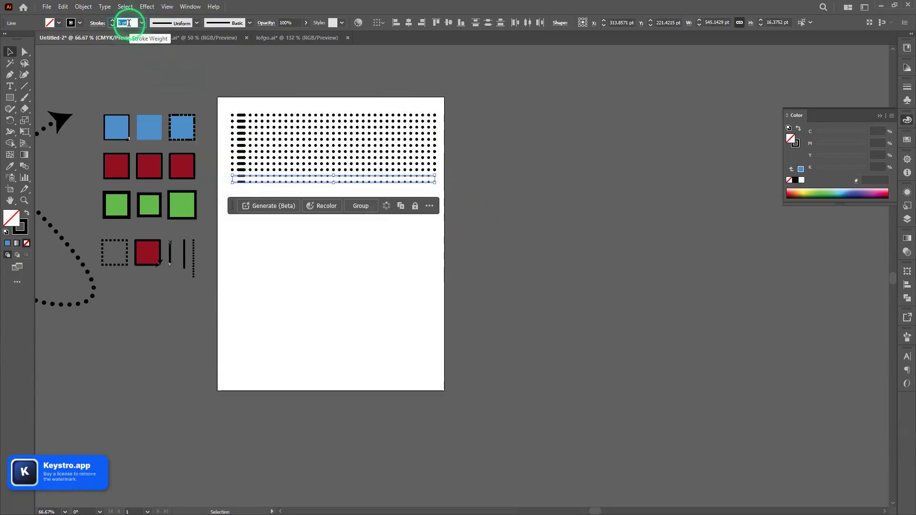
{"action": "scroll", "coordinate": [128, 23], "scroll_direction": "down", "scroll_amount": 1}
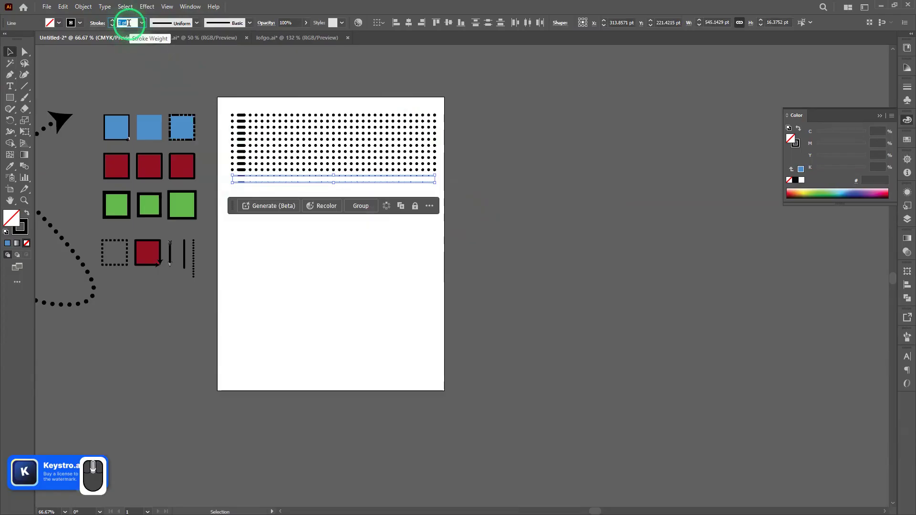
{"action": "left_click", "coordinate": [457, 181]}
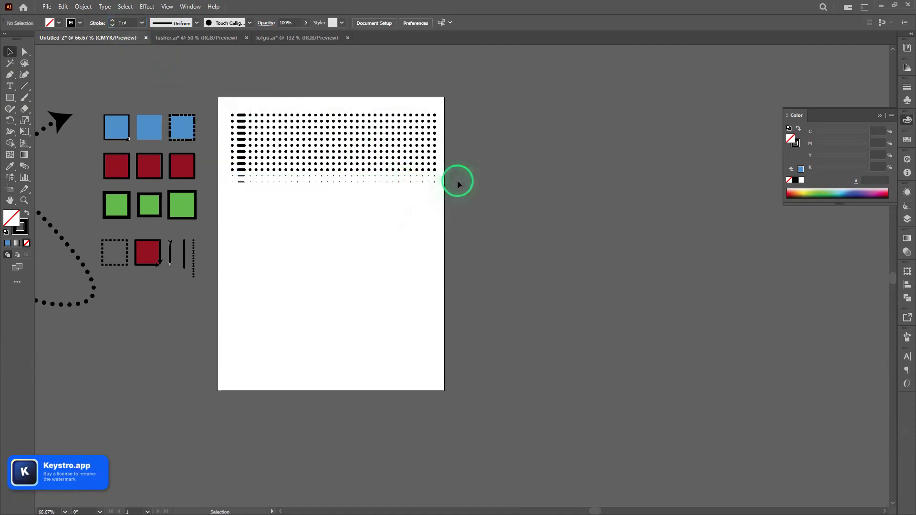
- Set the stroke weight of the two rows directly above the 2 pt rows to 4 pt
{"action": "scroll", "coordinate": [458, 175], "scroll_direction": "up", "scroll_amount": 2}
{"action": "scroll", "coordinate": [605, 205], "scroll_direction": "up", "scroll_amount": 1}
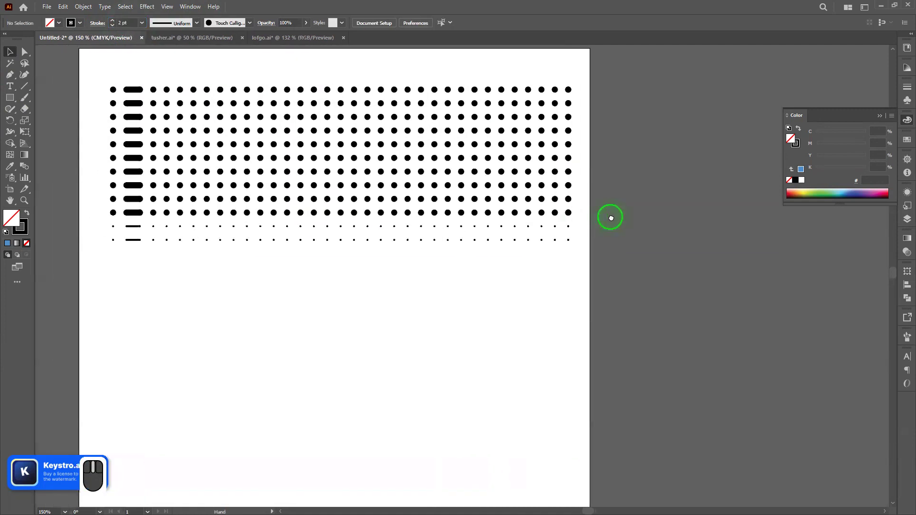
{"action": "left_click_drag", "start_coordinate": [602, 201], "coordinate": [586, 212]}
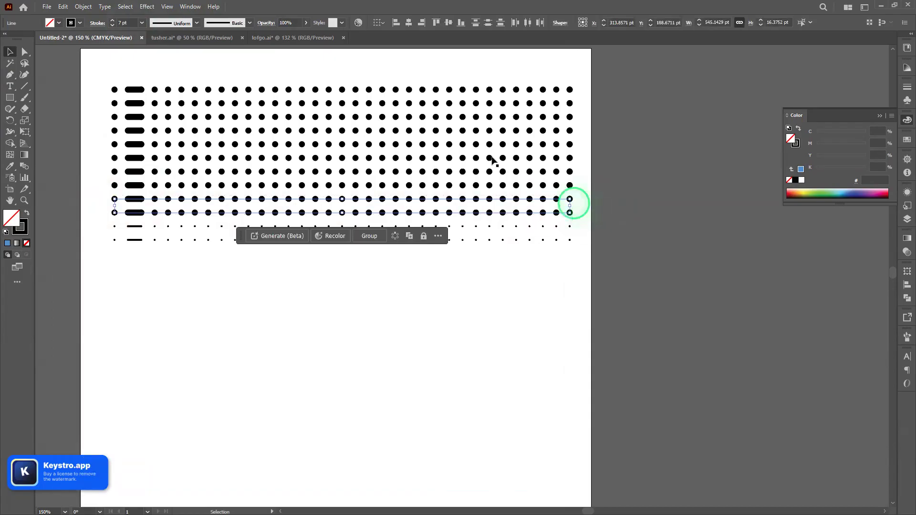
{"action": "scroll", "coordinate": [127, 23], "scroll_direction": "down", "scroll_amount": 3}
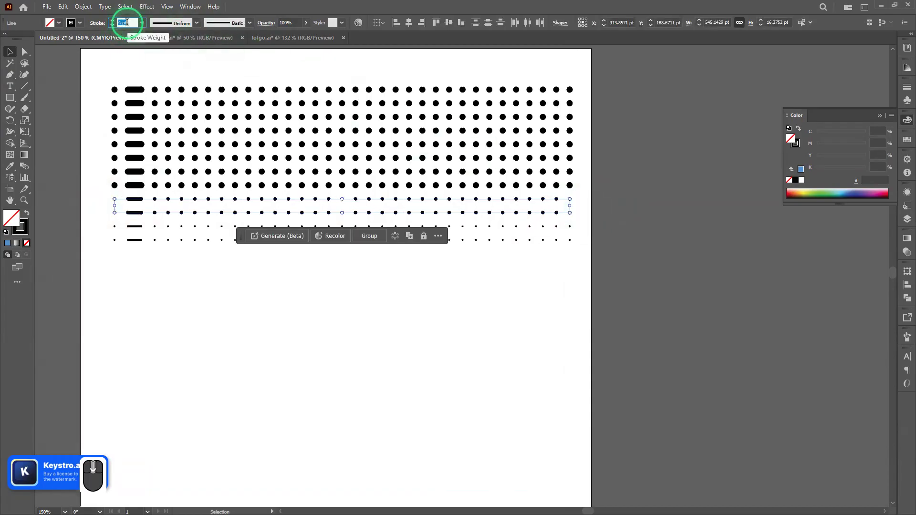
- Set the stroke weight of the two dotted rows directly above the 4 pt rows to 6 pt
{"action": "scroll", "coordinate": [126, 22], "scroll_direction": "up", "scroll_amount": 1}
{"action": "left_click", "coordinate": [173, 69]}
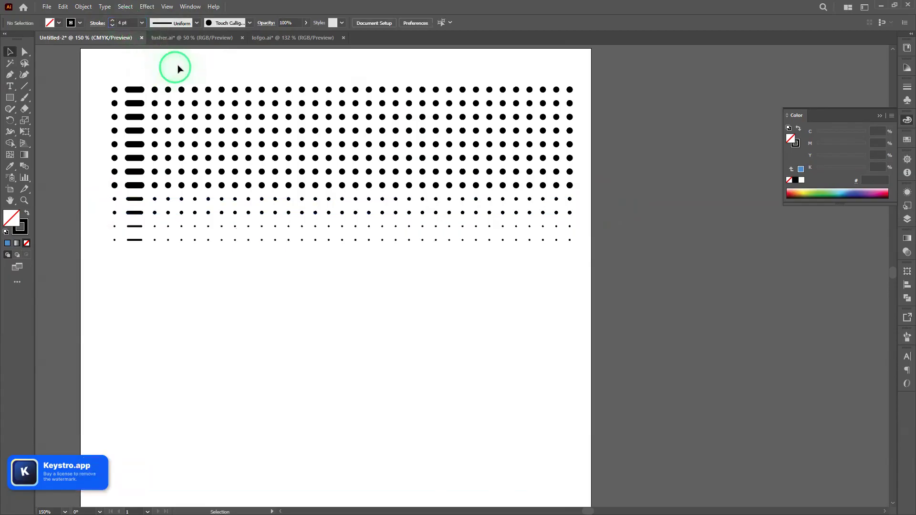
{"action": "mouse_move", "coordinate": [101, 161]}
{"action": "left_mouse_down"}
{"action": "mouse_move", "coordinate": [111, 179]}
{"action": "mouse_move", "coordinate": [142, 186]}
{"action": "left_mouse_up"}
{"action": "left_click", "coordinate": [90, 164]}
{"action": "left_click_drag", "start_coordinate": [98, 168], "coordinate": [135, 185]}
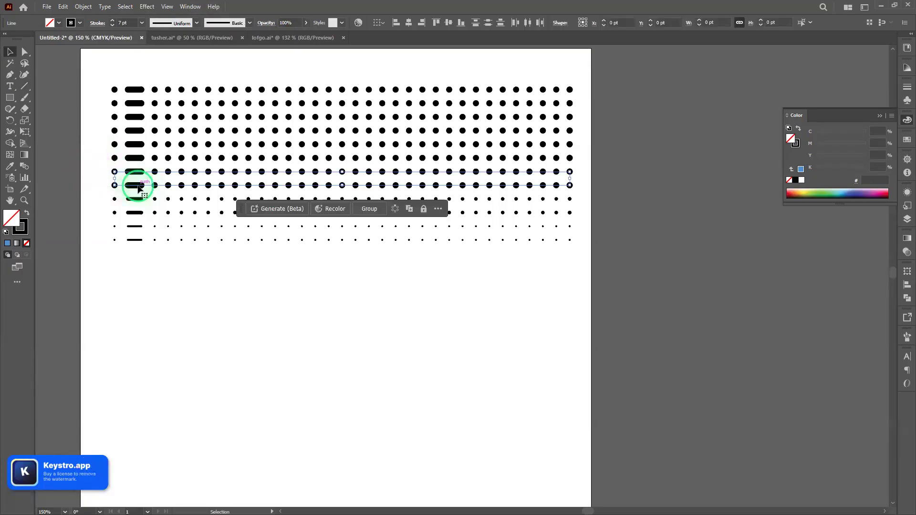
{"action": "left_click", "coordinate": [120, 22]}
{"action": "scroll", "coordinate": [122, 23], "scroll_direction": "up", "scroll_amount": 3}
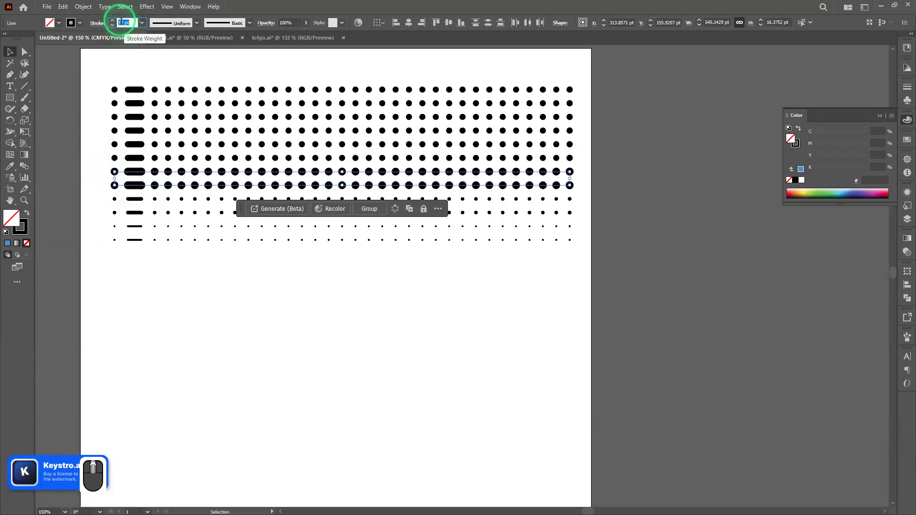
{"action": "scroll", "coordinate": [124, 23], "scroll_direction": "down", "scroll_amount": 3}
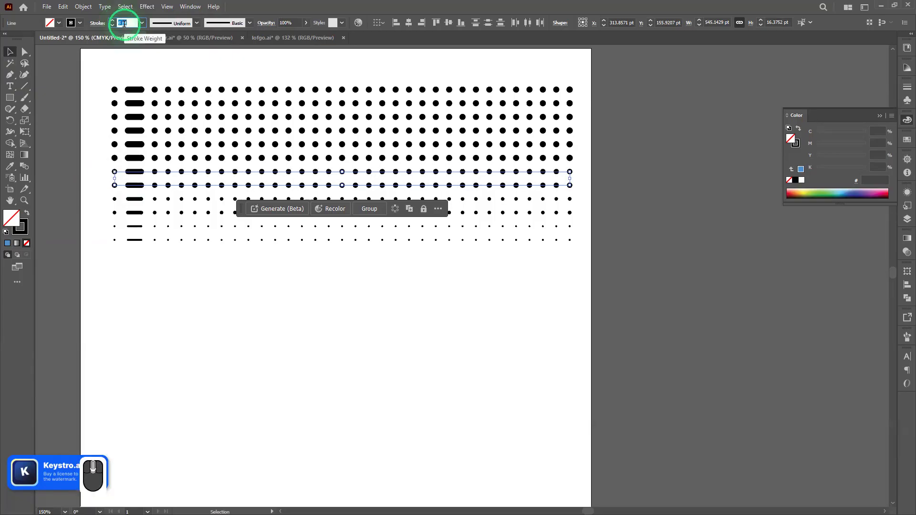
{"action": "left_click", "coordinate": [144, 64]}
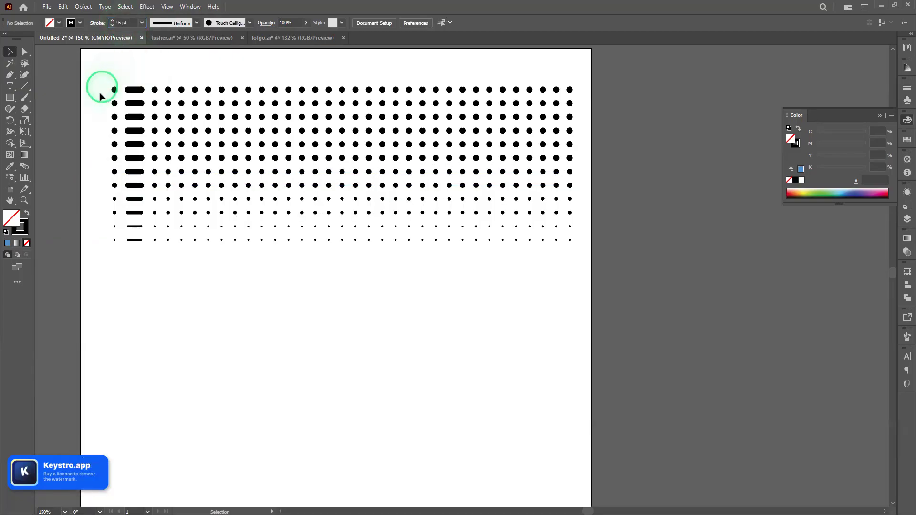
- Set the stroke weight of the fifth and sixth dotted rows from the top to 8 pt
{"action": "left_click_drag", "start_coordinate": [100, 122], "coordinate": [143, 147]}
{"action": "left_click", "coordinate": [105, 148]}
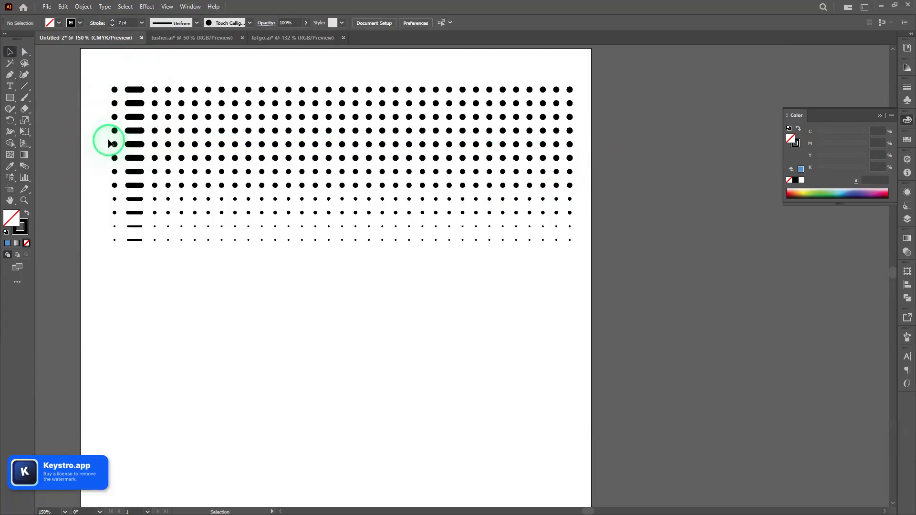
{"action": "left_click", "coordinate": [110, 142]}
{"action": "left_click_drag", "start_coordinate": [115, 160], "coordinate": [113, 158]}
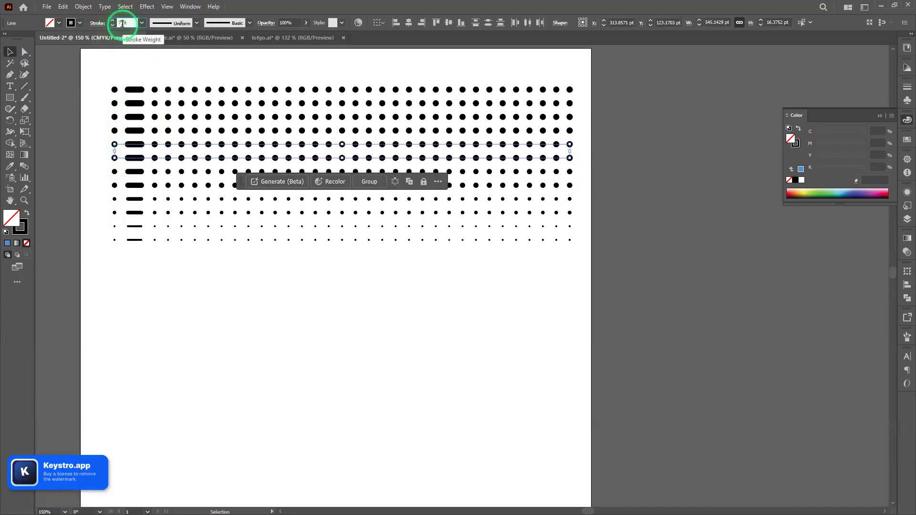
{"action": "scroll", "coordinate": [122, 24], "scroll_direction": "up", "scroll_amount": 1}
{"action": "left_click", "coordinate": [136, 72]}
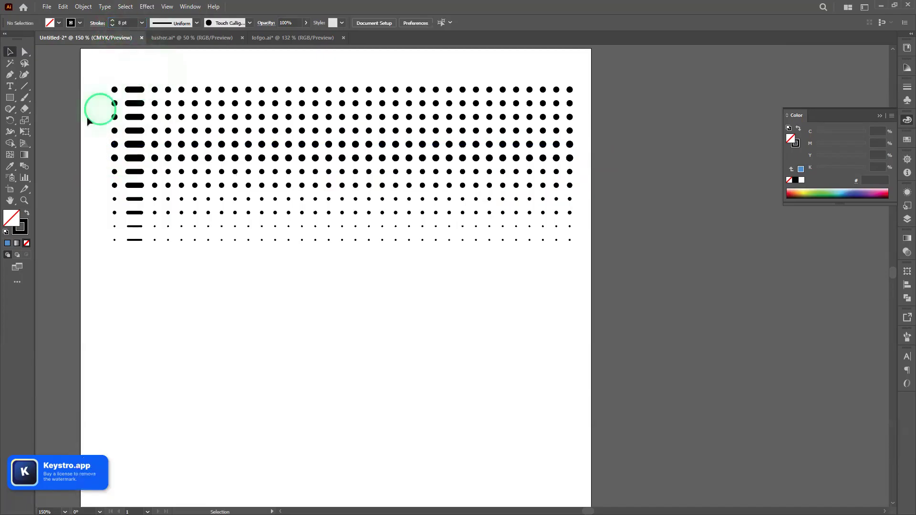
- Increase the stroke weight of the third and fourth dotted rows from the top to 10 pt
{"action": "left_click_drag", "start_coordinate": [102, 115], "coordinate": [119, 132]}
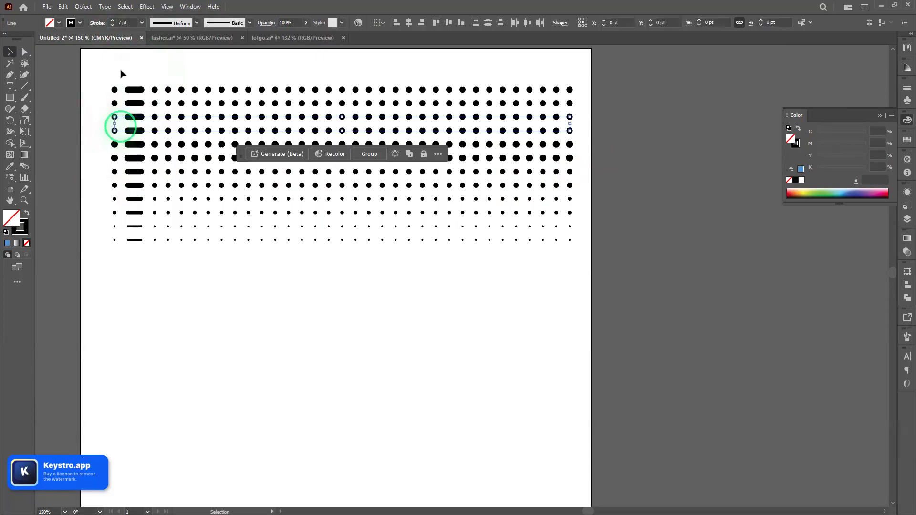
{"action": "scroll", "coordinate": [121, 24], "scroll_direction": "up", "scroll_amount": 8}
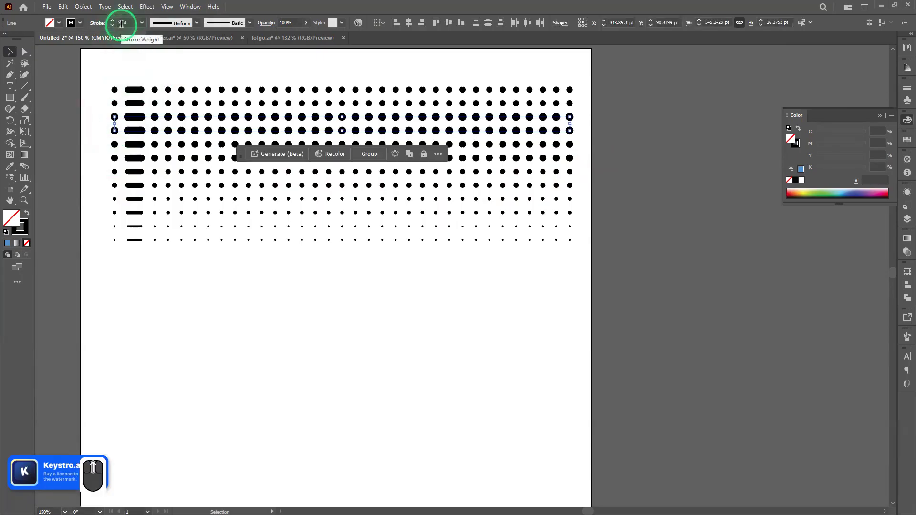
{"action": "left_click", "coordinate": [115, 78]}
- Set the stroke weight of the top two dotted rows to 12 pt
{"action": "left_click_drag", "start_coordinate": [92, 76], "coordinate": [123, 103]}
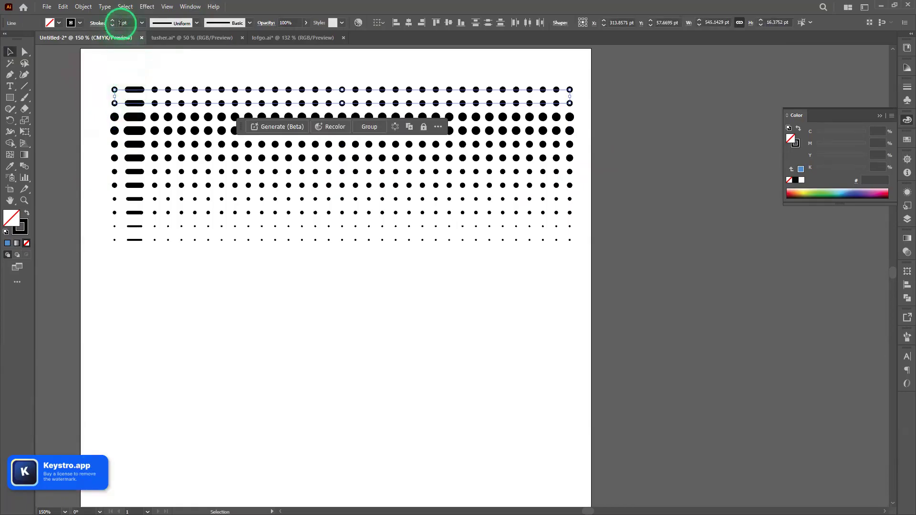
{"action": "scroll", "coordinate": [120, 22], "scroll_direction": "up", "scroll_amount": 3}
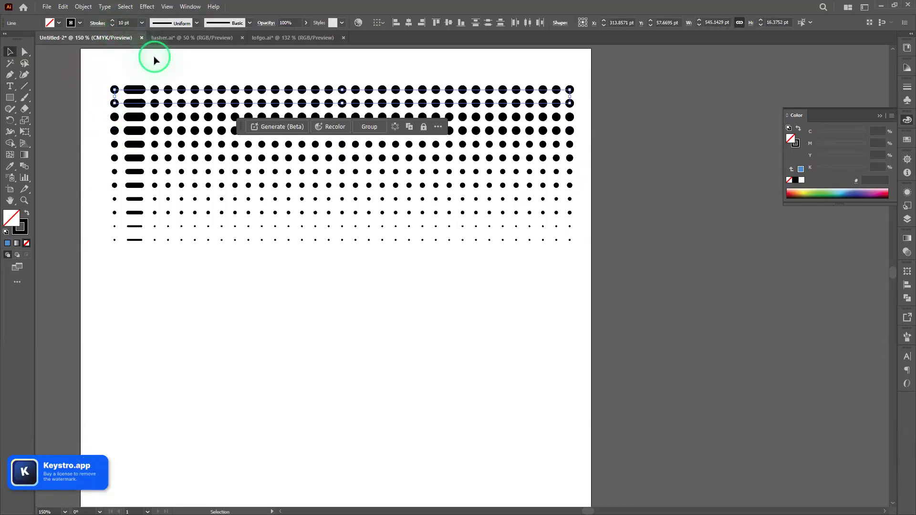
{"action": "scroll", "coordinate": [123, 23], "scroll_direction": "up", "scroll_amount": 2}
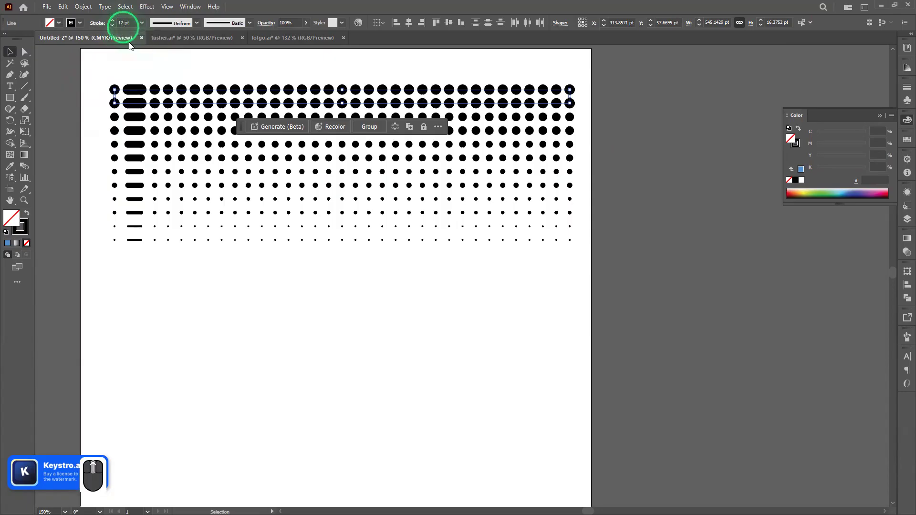
{"action": "left_click", "coordinate": [137, 56]}
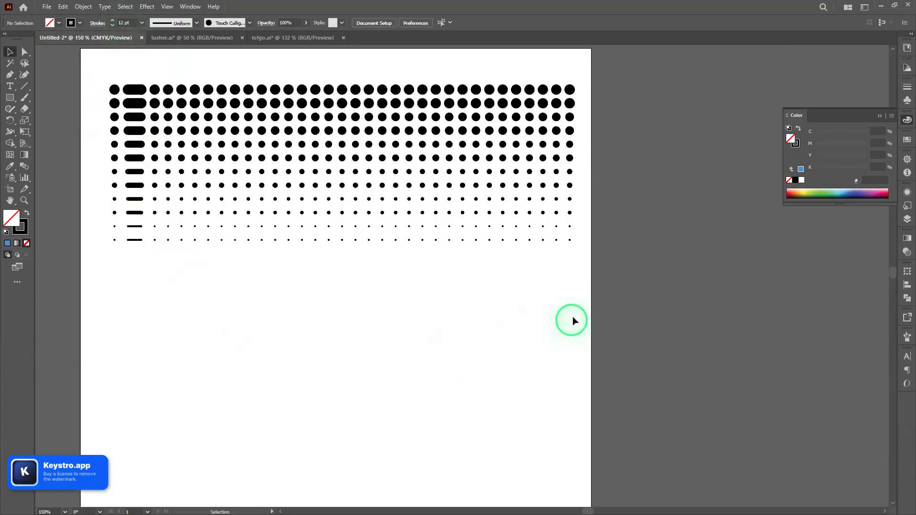
- Group all the dotted rows and scale the group to about 605 pt wide, spanning the artboard along its top edge
{"action": "left_click_drag", "start_coordinate": [609, 286], "coordinate": [92, 61]}
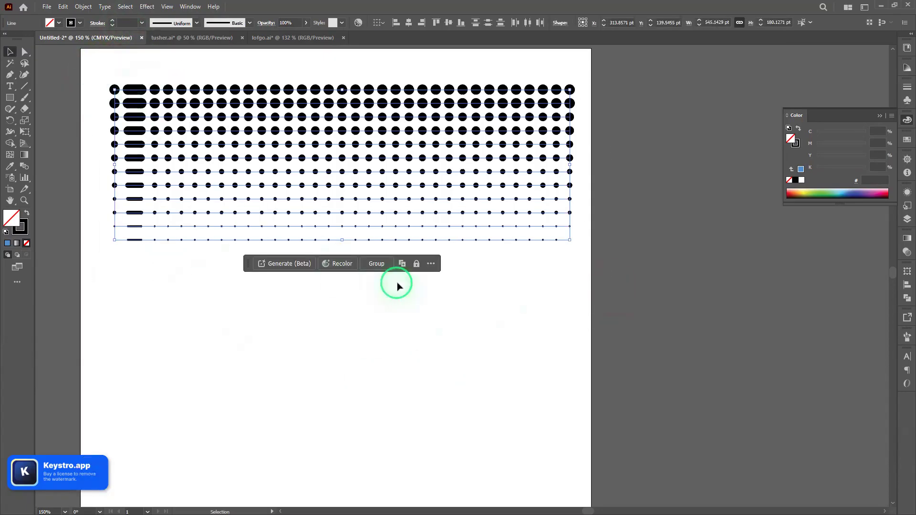
{"action": "left_click", "coordinate": [420, 329]}
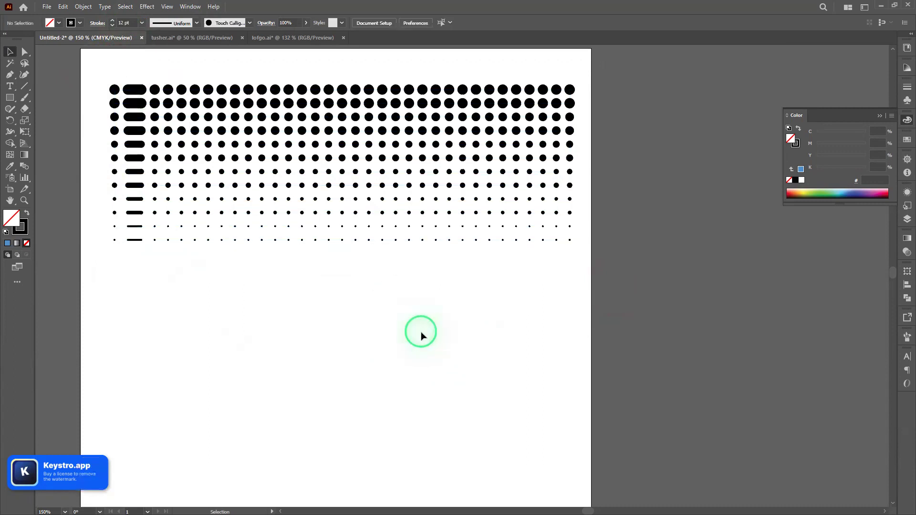
{"action": "scroll", "coordinate": [435, 329], "scroll_direction": "down", "scroll_amount": 3, "text": "alt"}
{"action": "left_click_drag", "start_coordinate": [439, 267], "coordinate": [428, 248]}
{"action": "left_click_drag", "start_coordinate": [479, 275], "coordinate": [499, 270]}
{"action": "left_click", "coordinate": [565, 284]}
{"action": "left_click", "coordinate": [554, 270]}
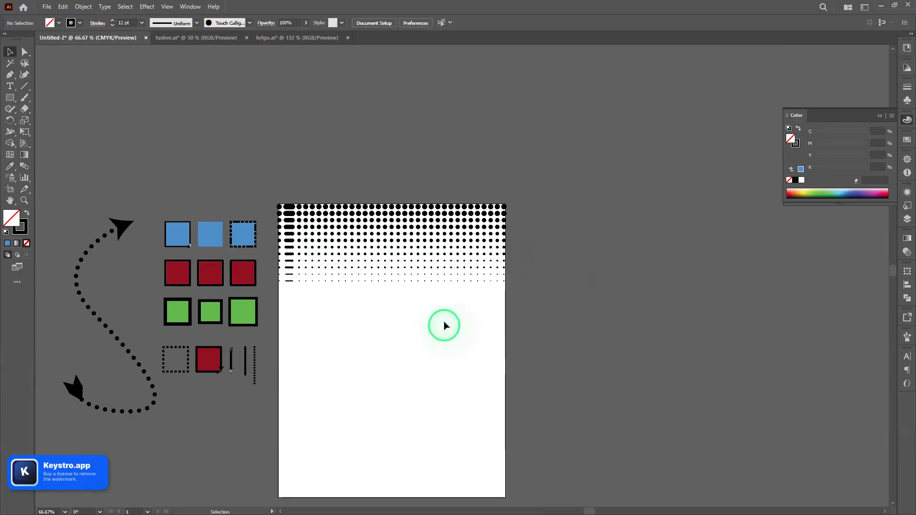
- Resize the dotted-row group to about 571 by 190 pt so it sits just inside the artboard's top and side edges
{"action": "scroll", "coordinate": [434, 313], "scroll_direction": "up", "scroll_amount": 2}
{"action": "left_click_drag", "start_coordinate": [400, 323], "coordinate": [423, 318]}
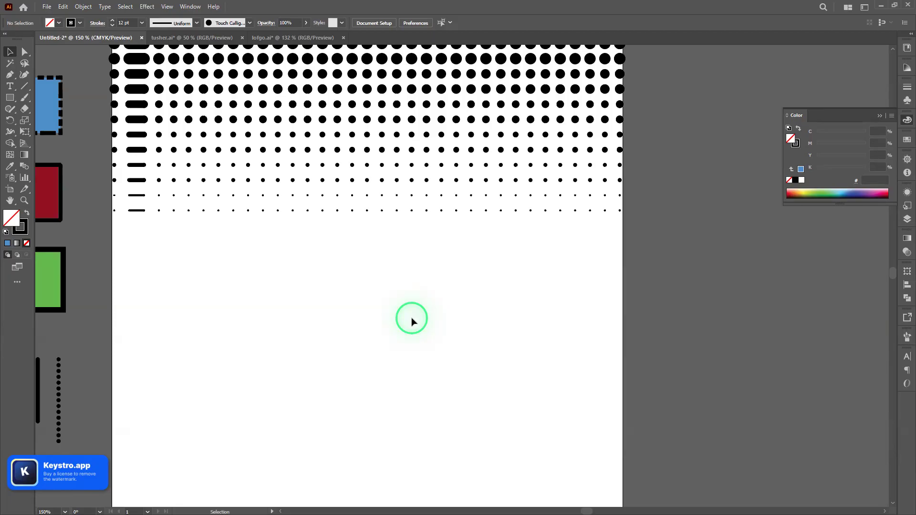
{"action": "scroll", "coordinate": [413, 304], "scroll_direction": "up", "scroll_amount": 1}
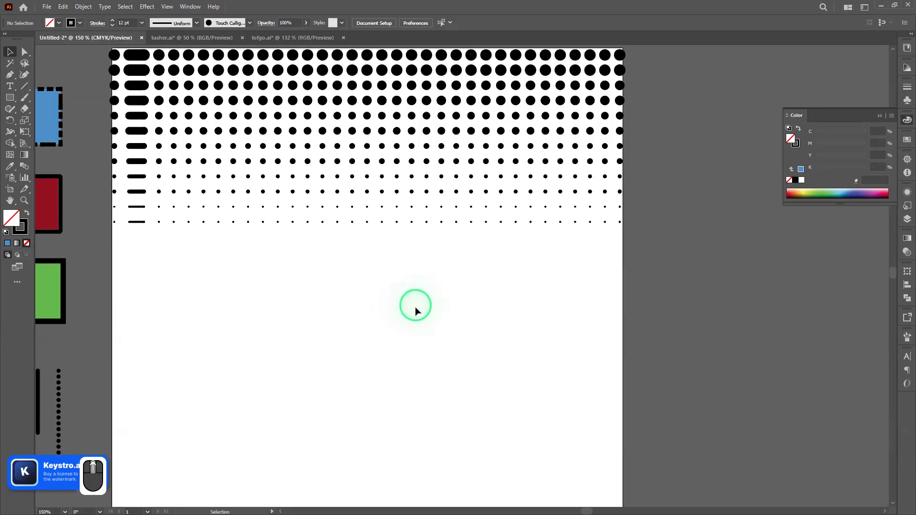
{"action": "scroll", "coordinate": [416, 311], "scroll_direction": "up", "scroll_amount": 2}
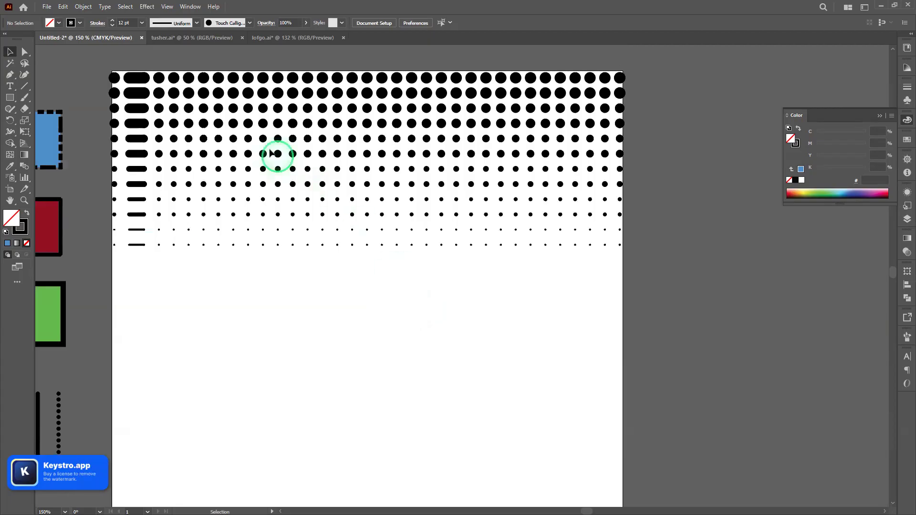
{"action": "left_click", "coordinate": [236, 139]}
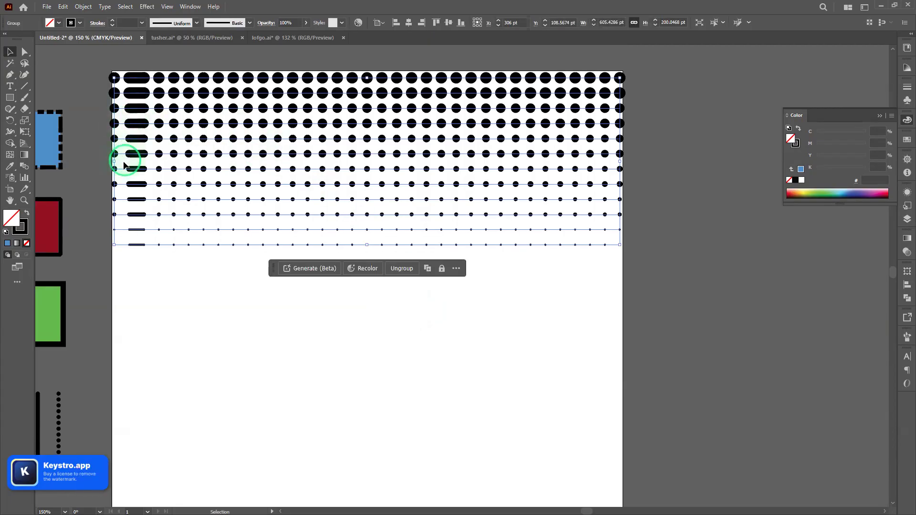
{"action": "left_click_drag", "start_coordinate": [117, 160], "coordinate": [120, 160]}
{"action": "left_click_drag", "start_coordinate": [619, 161], "coordinate": [615, 161]}
{"action": "left_click_drag", "start_coordinate": [370, 79], "coordinate": [371, 85]}
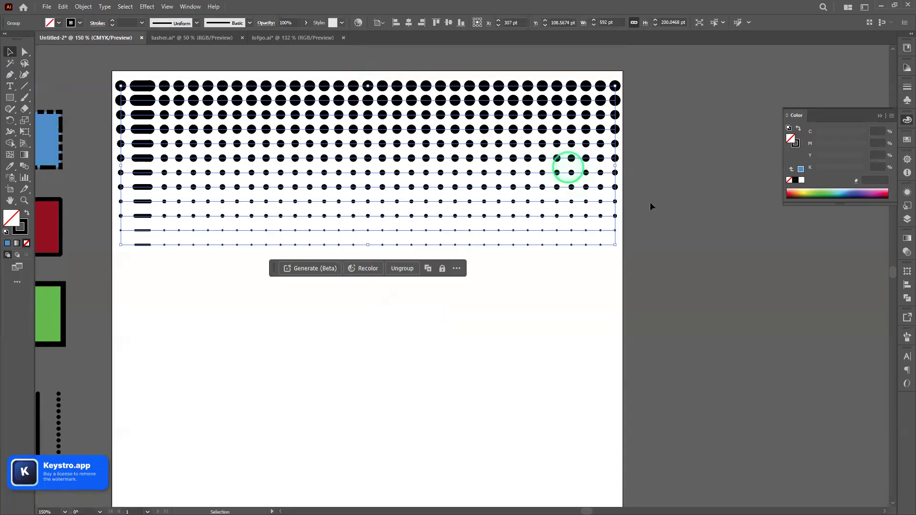
{"action": "left_click_drag", "start_coordinate": [615, 165], "coordinate": [602, 164]}
{"action": "mouse_move", "coordinate": [120, 165]}
{"action": "left_mouse_down"}
{"action": "mouse_move", "coordinate": [136, 167]}
{"action": "mouse_move", "coordinate": [125, 165]}
{"action": "left_mouse_up"}
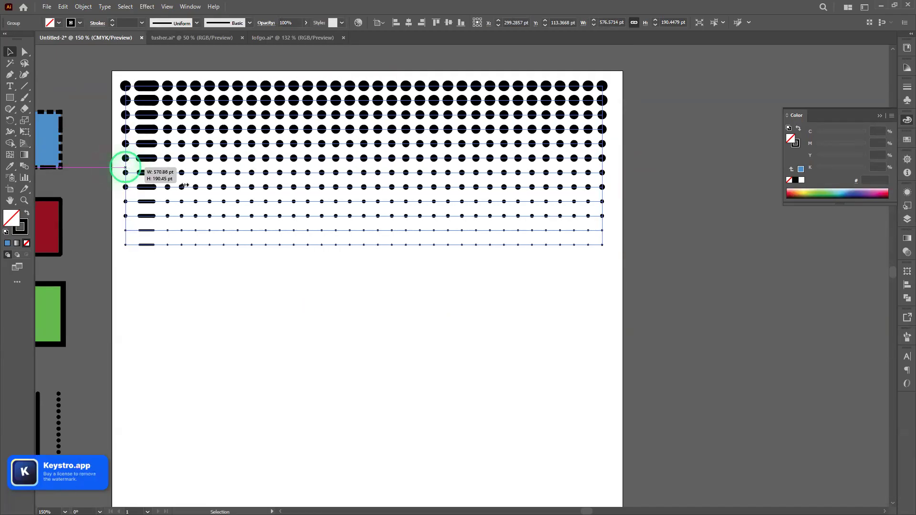
{"action": "left_click", "coordinate": [672, 157]}
{"action": "left_click_drag", "start_coordinate": [636, 346], "coordinate": [625, 307]}
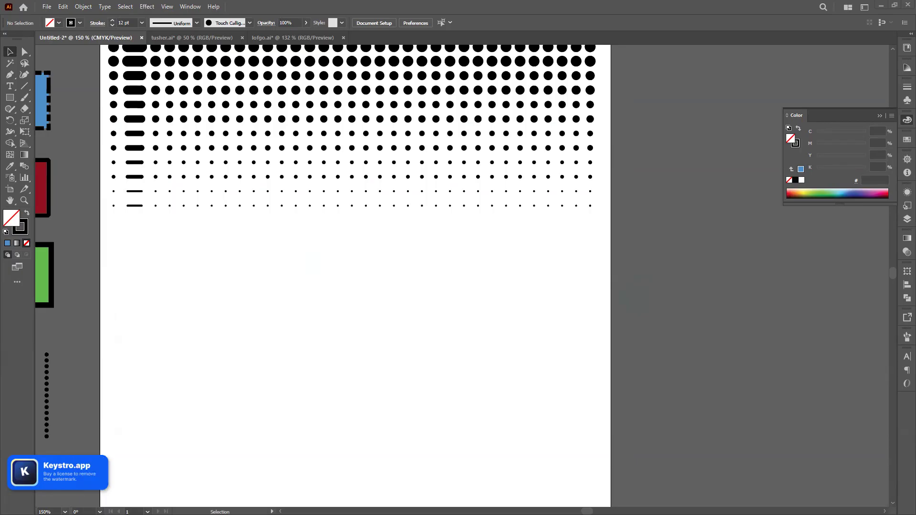
{"action": "key", "text": "c"}
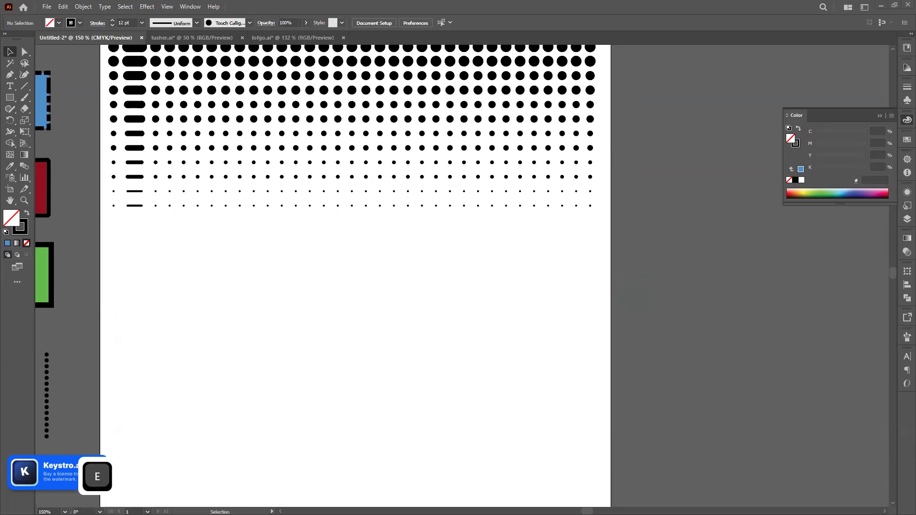
{"action": "key", "text": "o"}
{"action": "key", "text": "period"}
{"action": "key", "text": "c"}
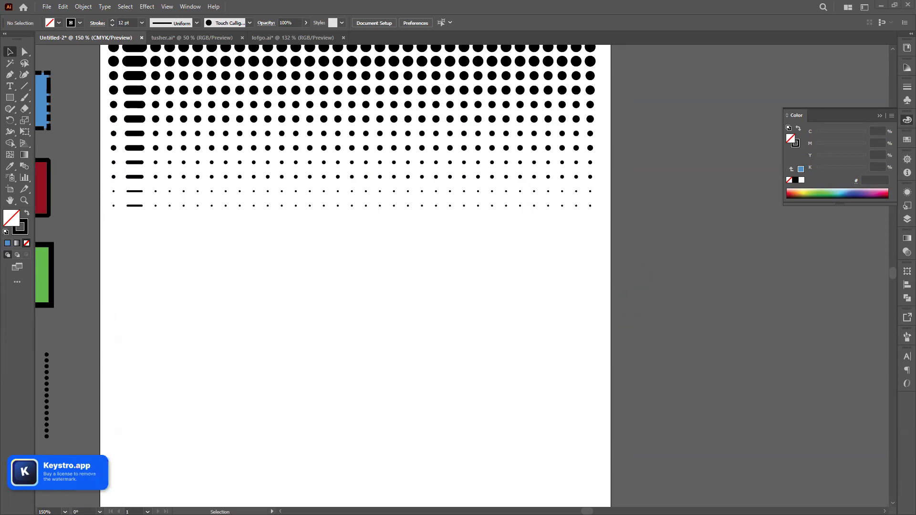
{"action": "key", "text": "BackSpace"}
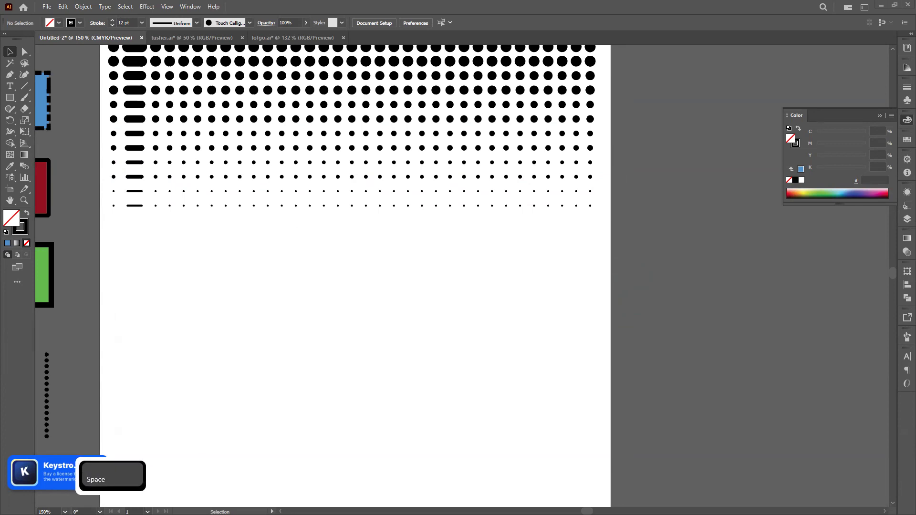
{"action": "key", "text": "i"}
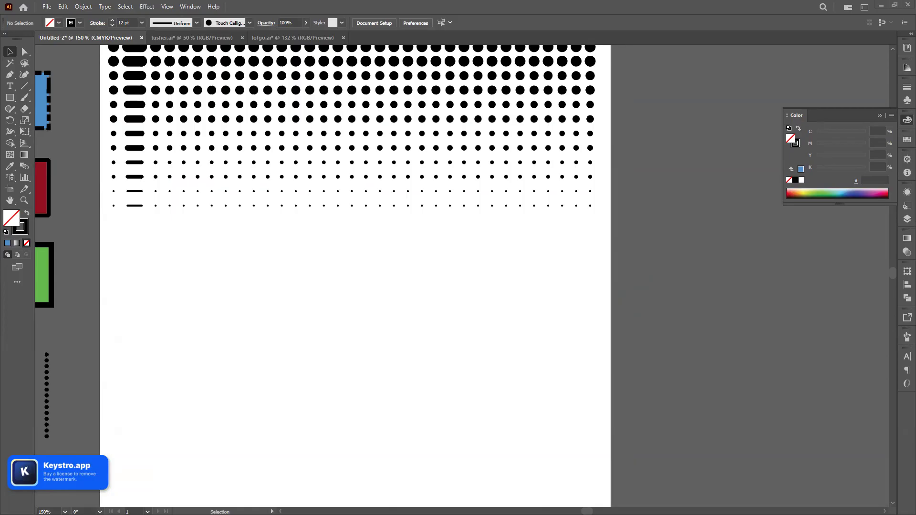
{"action": "key", "text": "BackSpace"}
{"action": "key", "text": "c"}
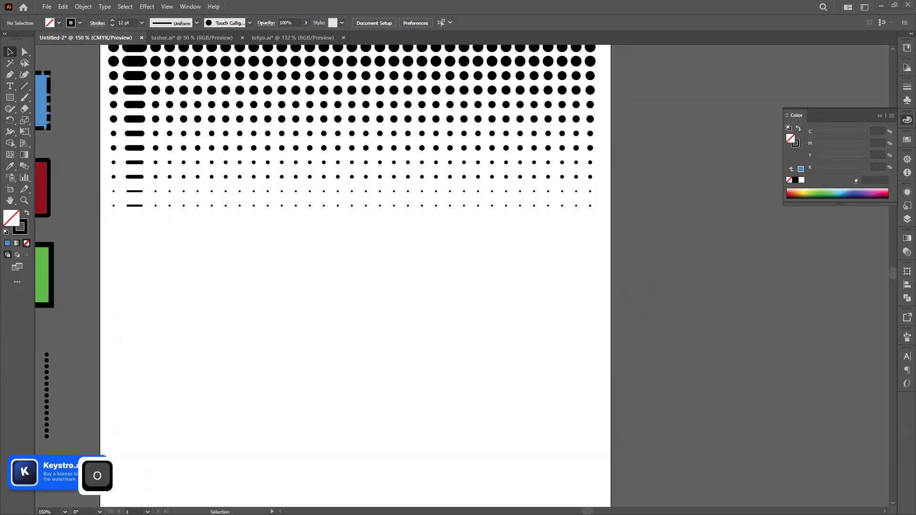
{"action": "key", "text": "n"}
{"action": "key", "text": "Return"}
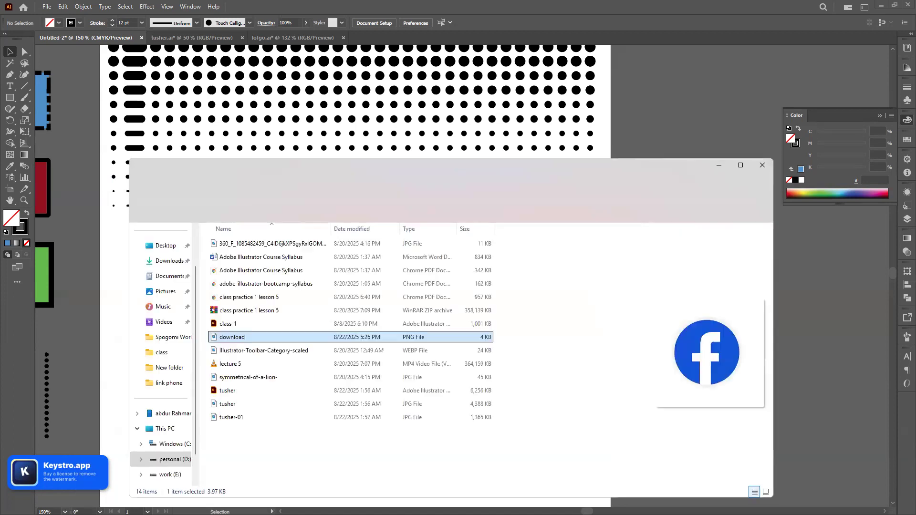
- Place the download PNG Facebook logo from the class folder and move it below the dotted pattern near the artboard's left edge
{"action": "left_click_drag", "start_coordinate": [273, 337], "coordinate": [460, 139]}
{"action": "left_click", "coordinate": [720, 164]}
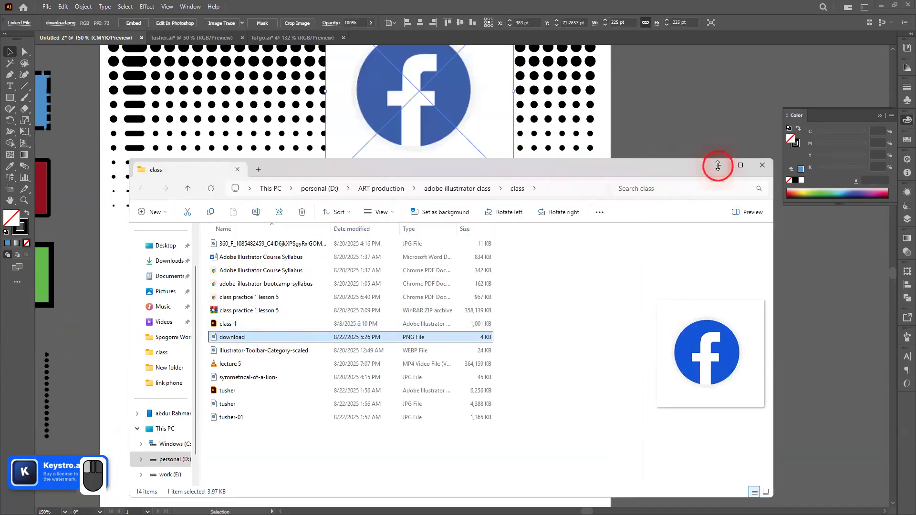
{"action": "scroll", "coordinate": [654, 178], "scroll_direction": "down", "scroll_amount": 2}
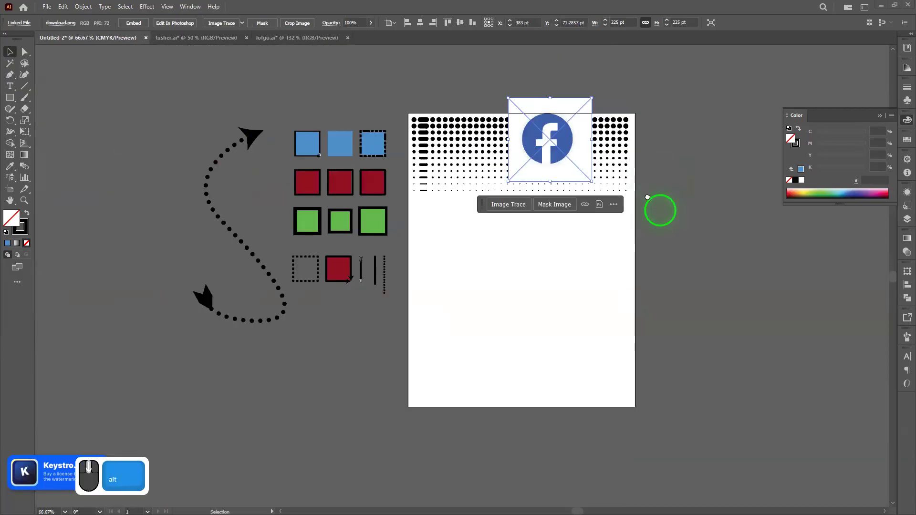
{"action": "left_click_drag", "start_coordinate": [646, 198], "coordinate": [527, 118]}
{"action": "left_click", "coordinate": [414, 61]}
{"action": "mouse_move", "coordinate": [419, 72]}
{"action": "left_mouse_down"}
{"action": "mouse_move", "coordinate": [329, 207]}
{"action": "mouse_move", "coordinate": [320, 185]}
{"action": "mouse_move", "coordinate": [329, 197]}
{"action": "left_mouse_up"}
{"action": "left_click", "coordinate": [510, 216]}
{"action": "scroll", "coordinate": [409, 207], "scroll_direction": "up", "scroll_amount": 3}
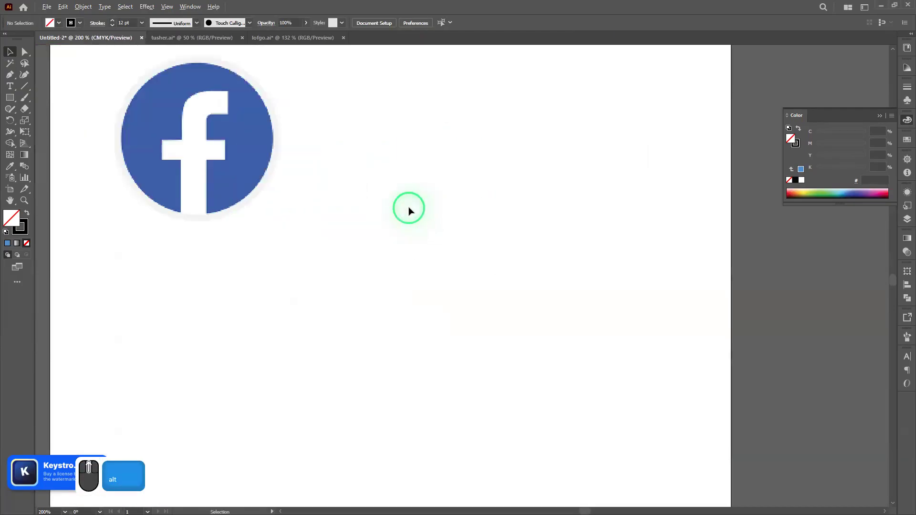
{"action": "scroll", "coordinate": [296, 224], "scroll_direction": "up", "scroll_amount": 3}
{"action": "left_click_drag", "start_coordinate": [487, 269], "coordinate": [612, 352]}
{"action": "scroll", "coordinate": [597, 351], "scroll_direction": "down", "scroll_amount": 2}
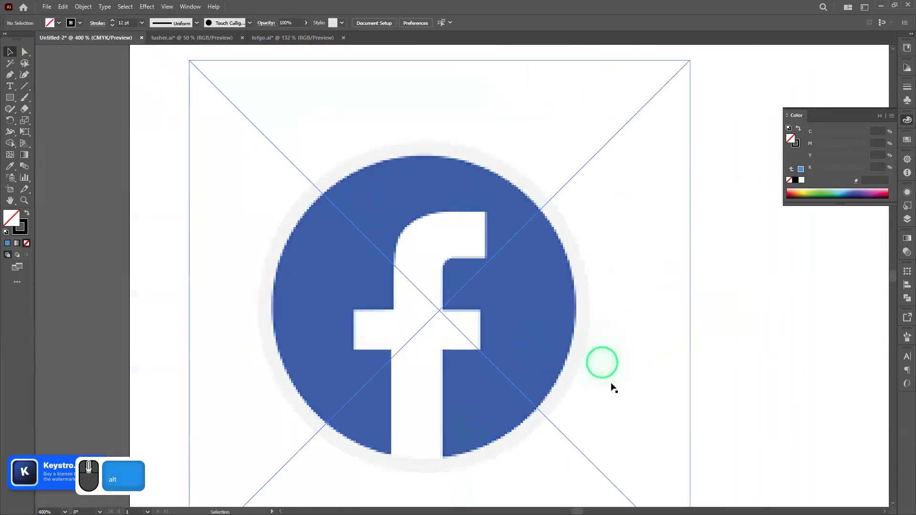
{"action": "left_click_drag", "start_coordinate": [623, 391], "coordinate": [515, 327]}
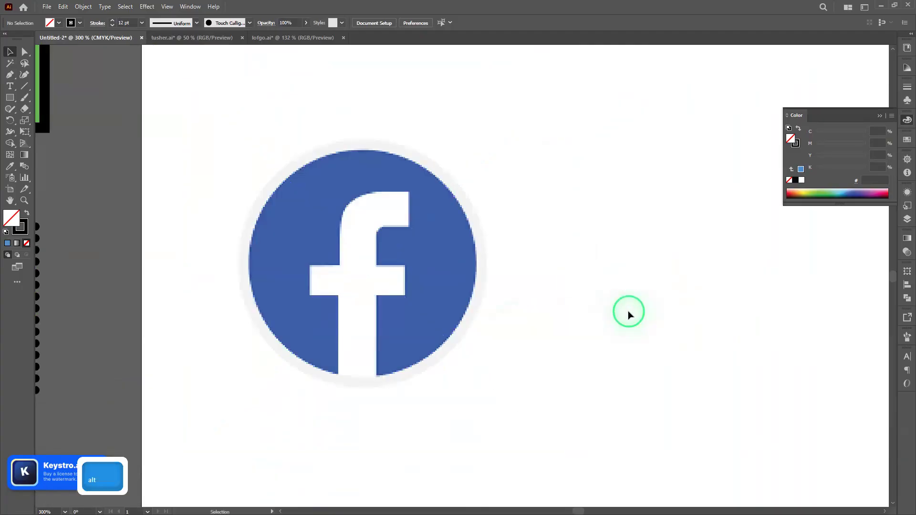
- Draw a black-filled circle without a stroke, about 141 pt in diameter, over the Facebook logo
{"action": "scroll", "coordinate": [627, 313], "scroll_direction": "down", "scroll_amount": 1}
{"action": "left_click_drag", "start_coordinate": [638, 324], "coordinate": [482, 262]}
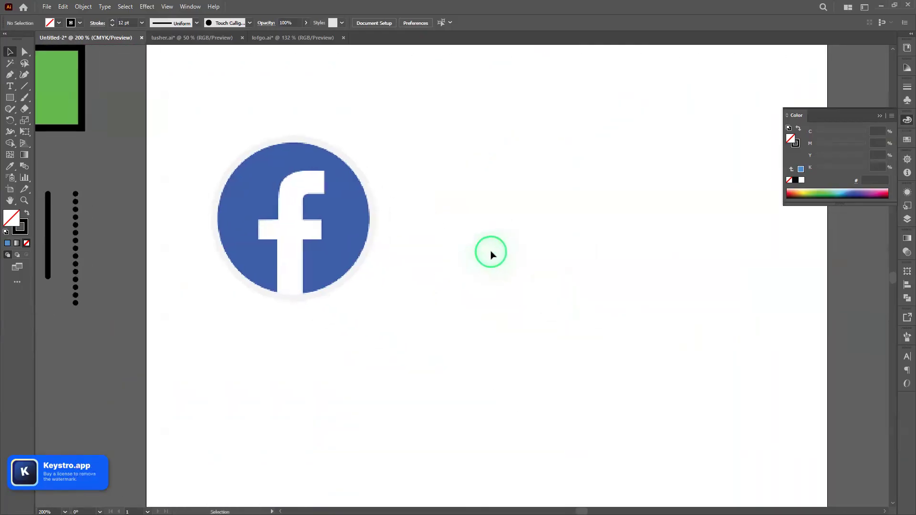
{"action": "left_click", "coordinate": [11, 98]}
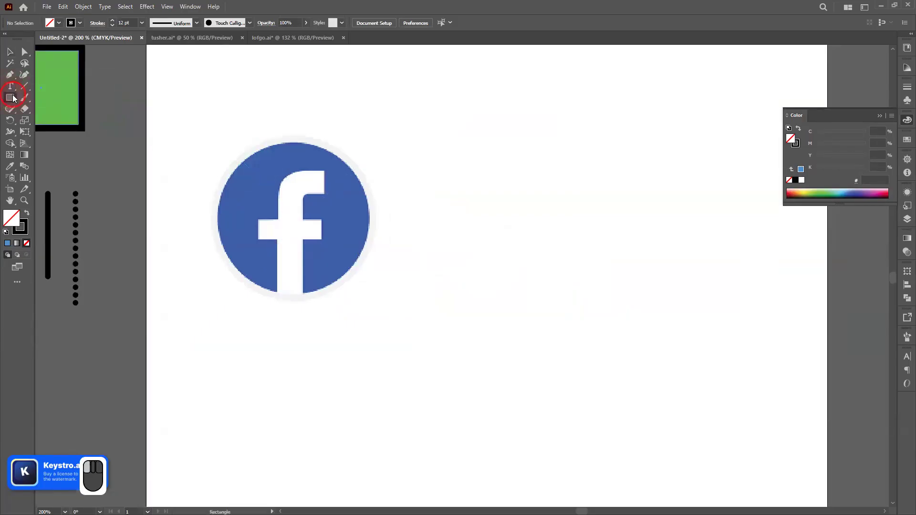
{"action": "left_click_drag", "start_coordinate": [13, 99], "coordinate": [65, 121]}
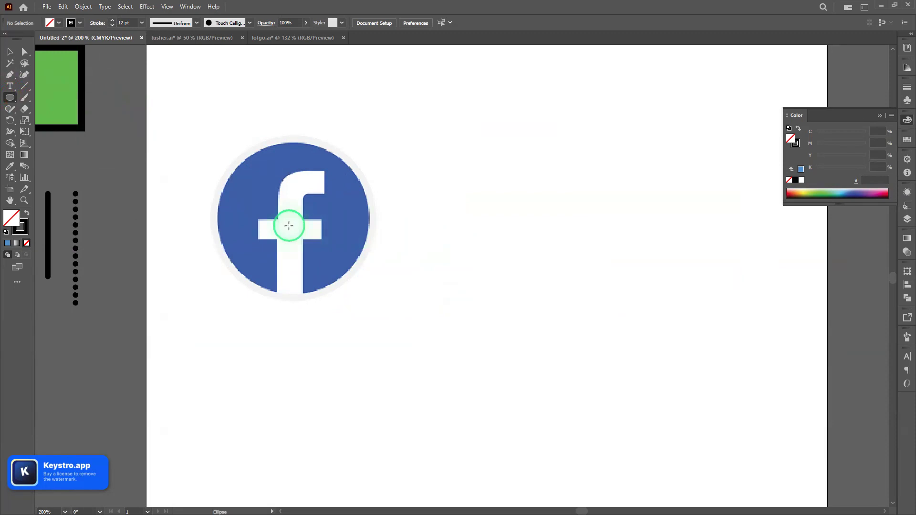
{"action": "left_click_drag", "start_coordinate": [293, 220], "coordinate": [321, 248]}
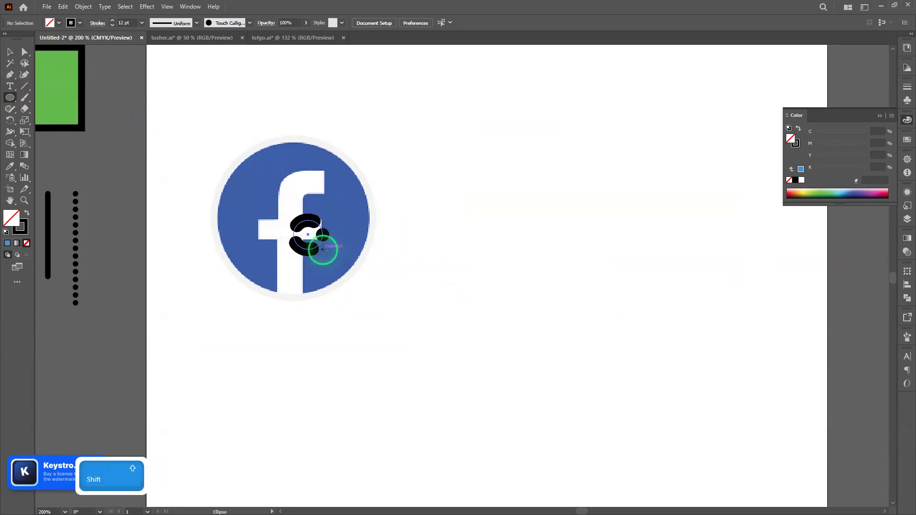
{"action": "key", "text": "ctrl+z"}
{"action": "left_click", "coordinate": [26, 213]}
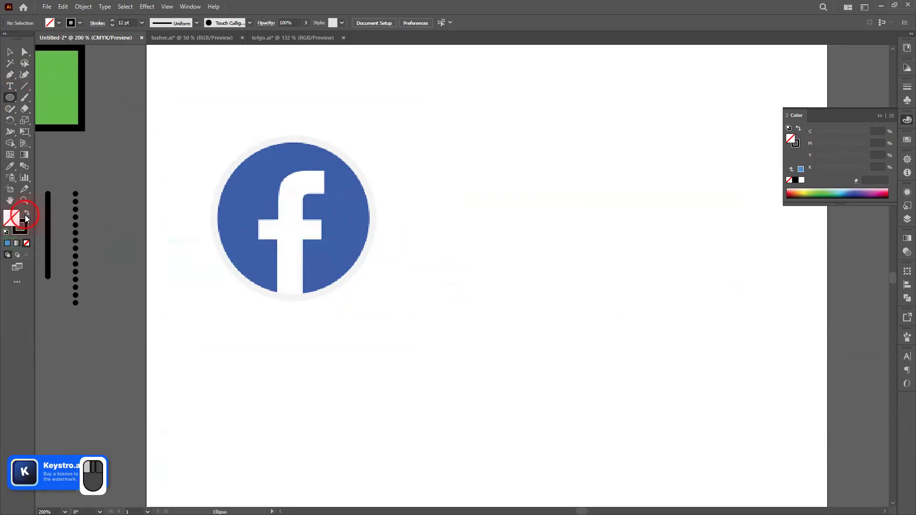
{"action": "key", "text": "shift"}
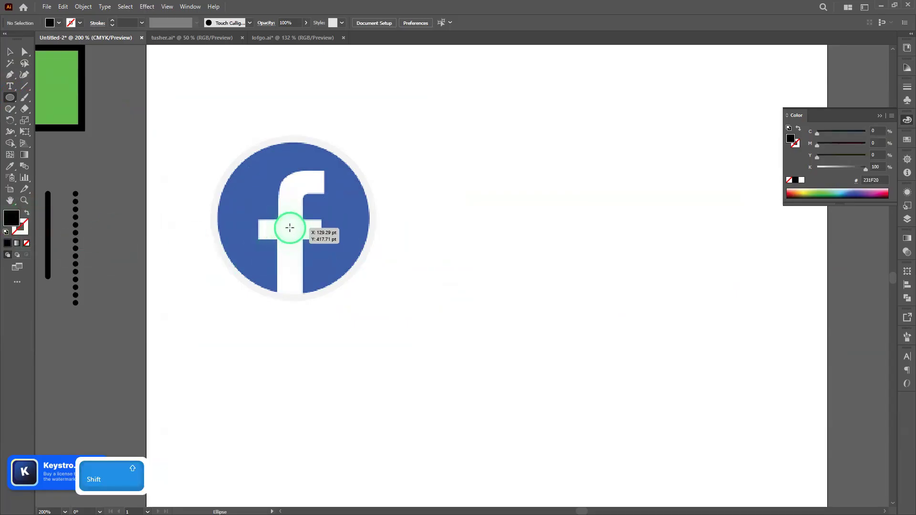
{"action": "key", "text": "alt"}
{"action": "left_click_drag", "start_coordinate": [290, 228], "coordinate": [368, 293]}
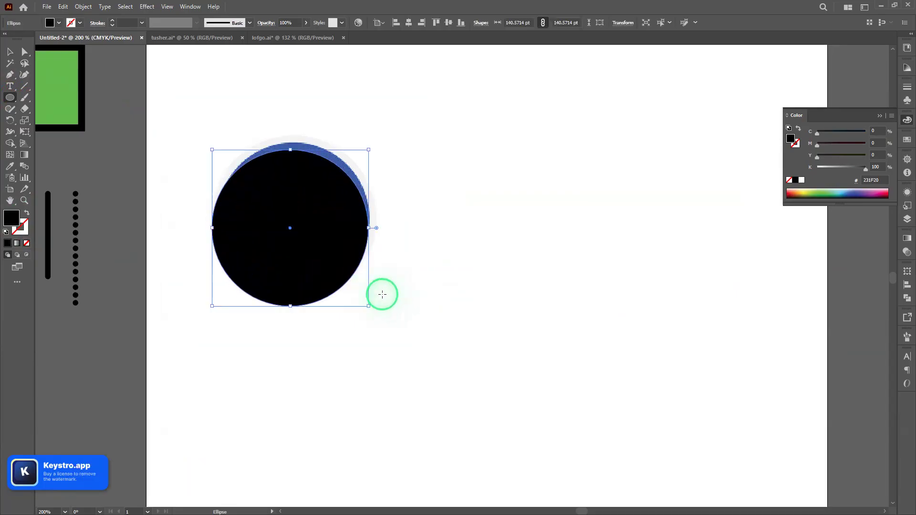
- Move the black circle so it covers the logo's blue disc concentrically
{"action": "key", "text": "v"}
{"action": "left_click_drag", "start_coordinate": [291, 230], "coordinate": [294, 218]}
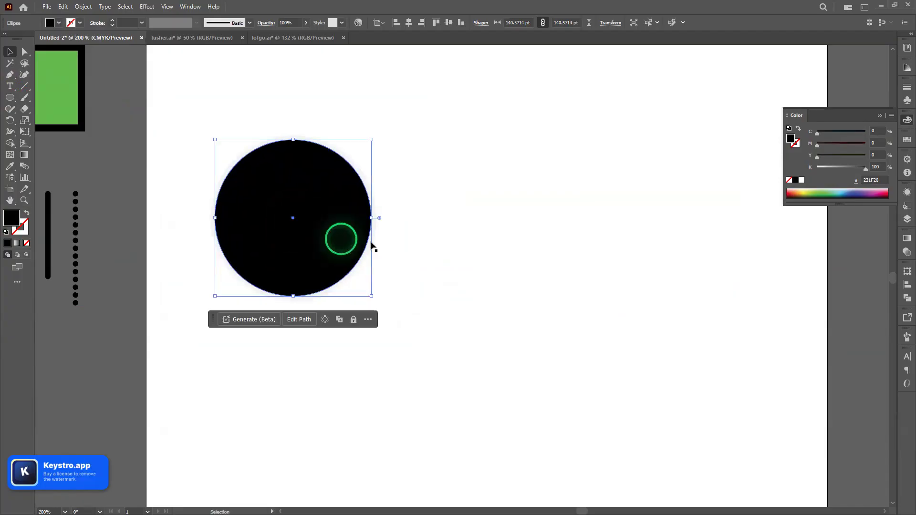
{"action": "left_click", "coordinate": [623, 213]}
{"action": "left_click", "coordinate": [299, 237]}
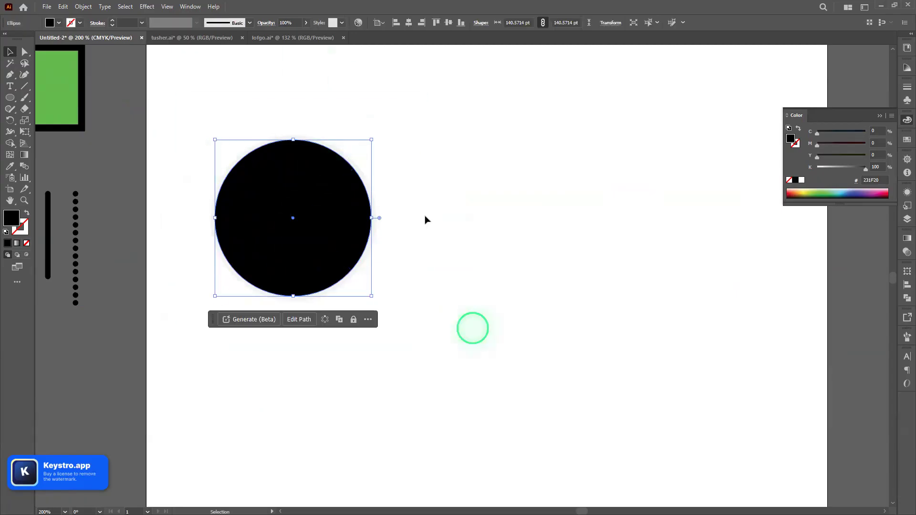
{"action": "left_click", "coordinate": [433, 246]}
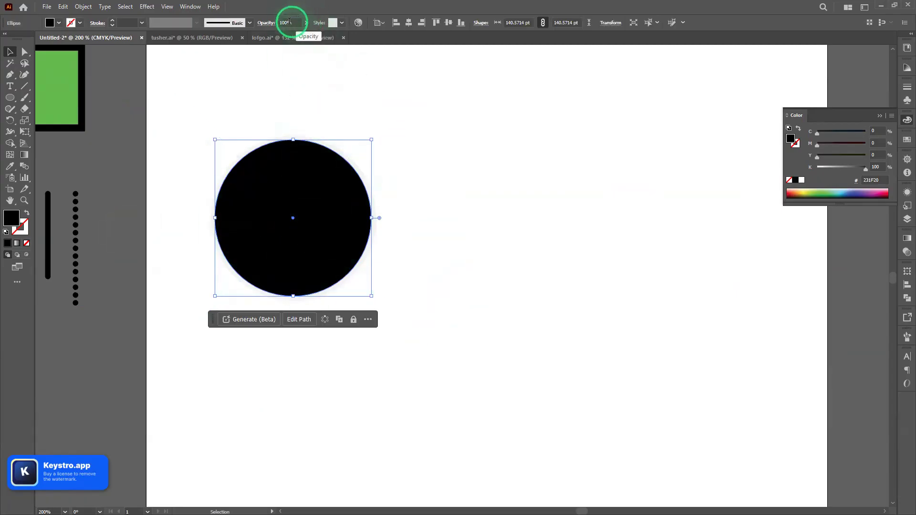
{"action": "left_click", "coordinate": [190, 6]}
{"action": "mouse_move", "coordinate": [213, 6]}
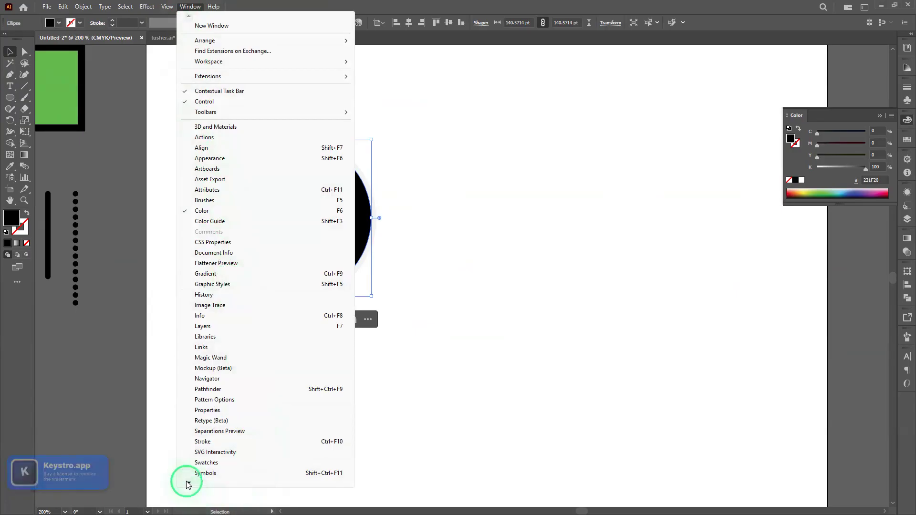
{"action": "scroll", "coordinate": [188, 484], "scroll_direction": "down", "scroll_amount": 5}
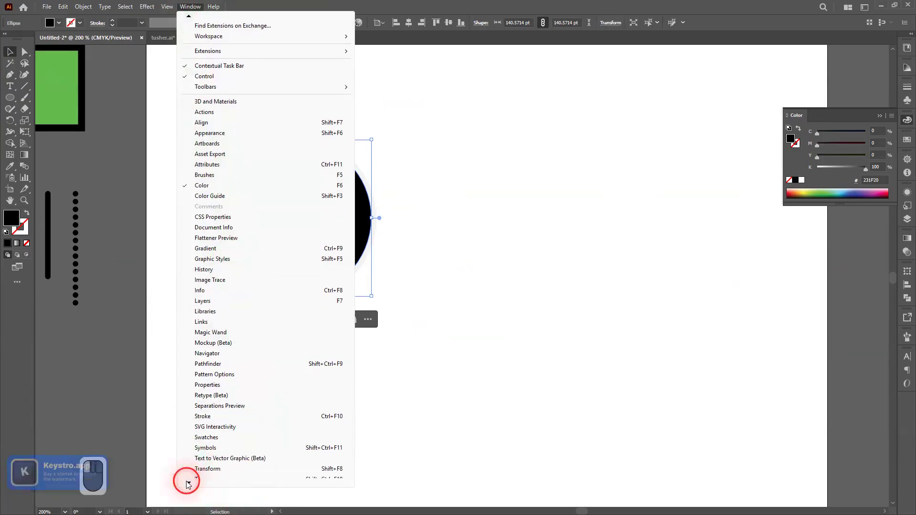
{"action": "scroll", "coordinate": [188, 485], "scroll_direction": "down", "scroll_amount": 1}
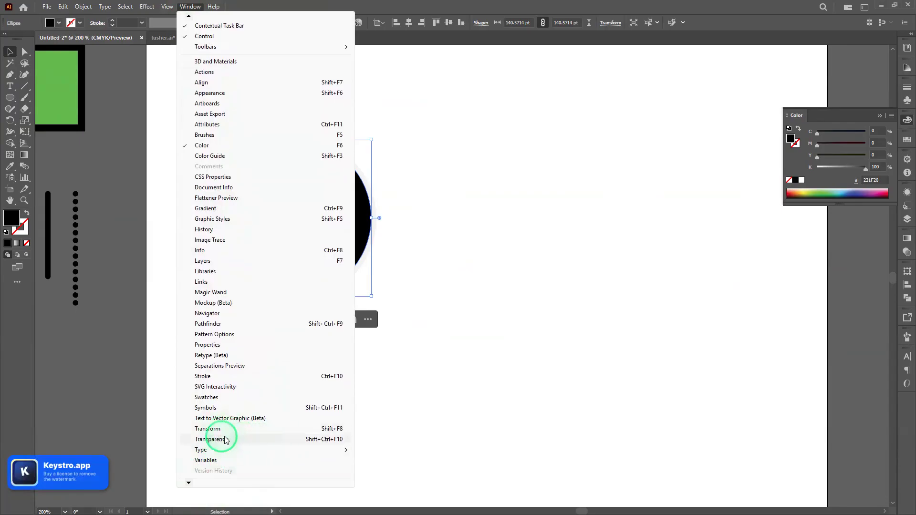
{"action": "left_click", "coordinate": [419, 433]}
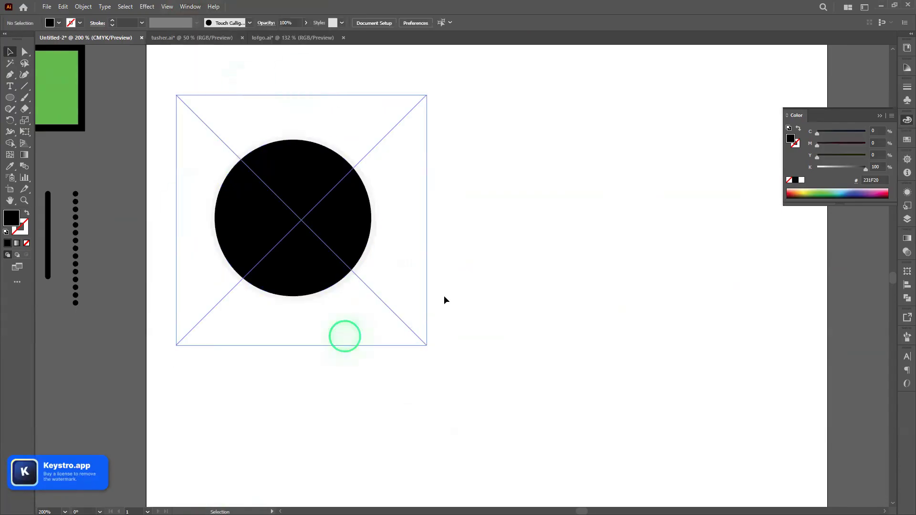
- Lower the black circle's opacity to 50% so the logo shows through
{"action": "left_click", "coordinate": [338, 238]}
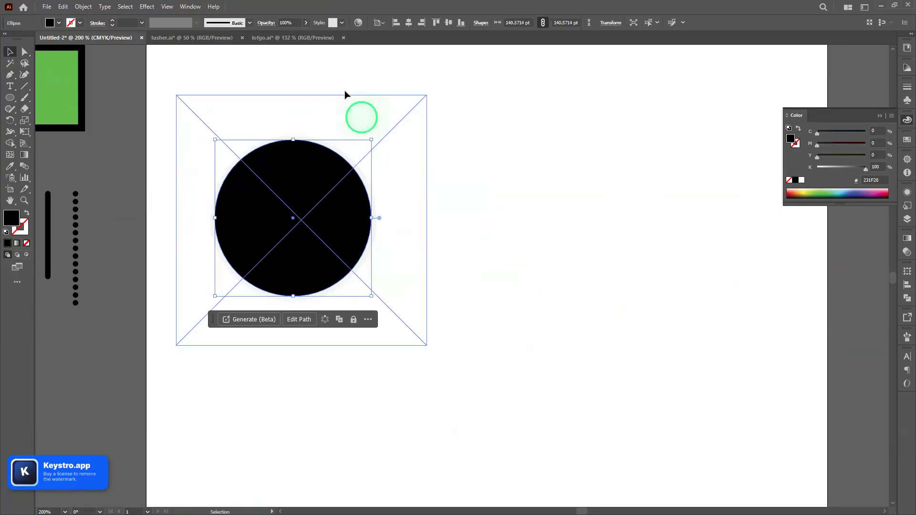
{"action": "left_click", "coordinate": [288, 23]}
{"action": "scroll", "coordinate": [294, 23], "scroll_direction": "down", "scroll_amount": 20}
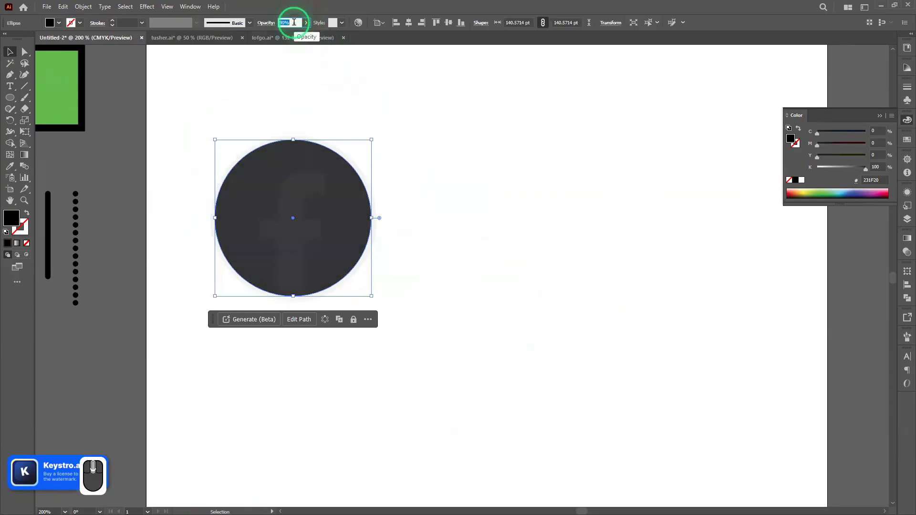
{"action": "scroll", "coordinate": [293, 22], "scroll_direction": "down", "scroll_amount": 5}
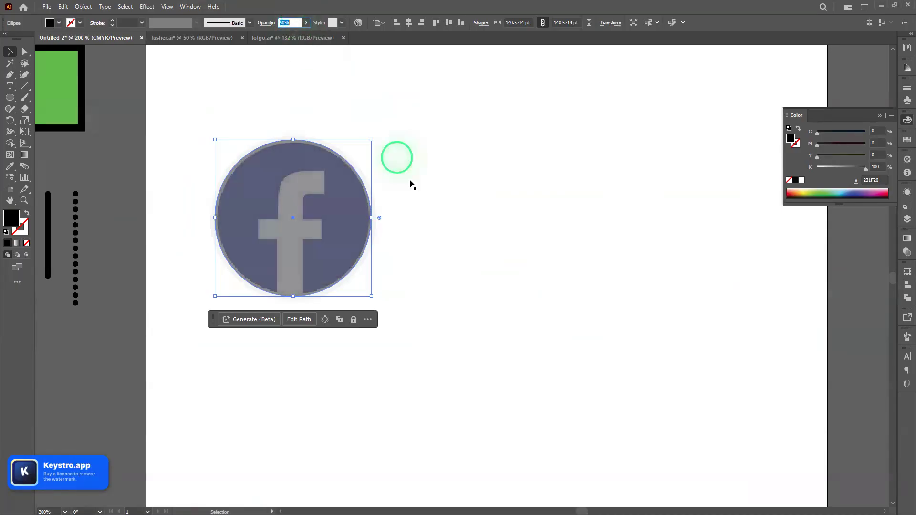
{"action": "left_click", "coordinate": [416, 196]}
- Move the semi-transparent circle horizontally off the logo into the empty area to its right
{"action": "scroll", "coordinate": [294, 251], "scroll_direction": "up", "scroll_amount": 3, "text": "alt"}
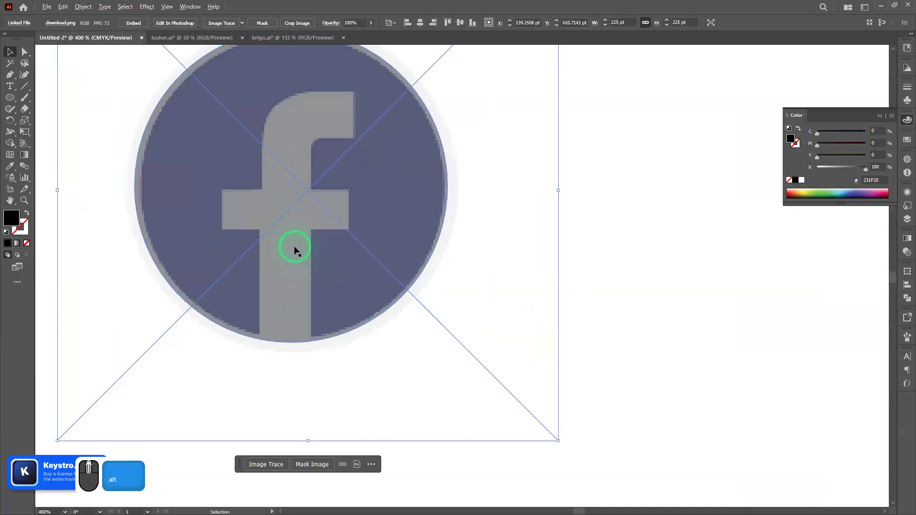
{"action": "mouse_move", "coordinate": [378, 258]}
{"action": "left_mouse_down"}
{"action": "mouse_move", "coordinate": [375, 276]}
{"action": "mouse_move", "coordinate": [393, 256]}
{"action": "mouse_move", "coordinate": [381, 259]}
{"action": "left_mouse_up"}
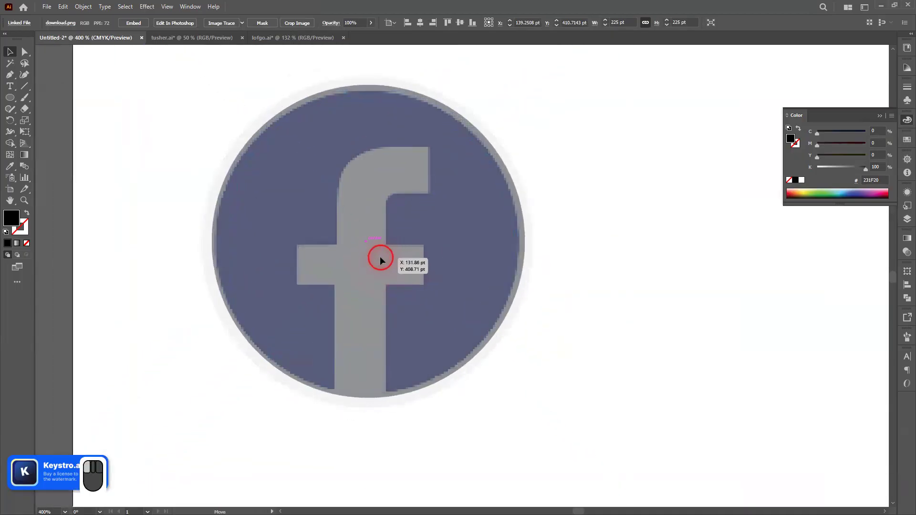
{"action": "left_click", "coordinate": [380, 260]}
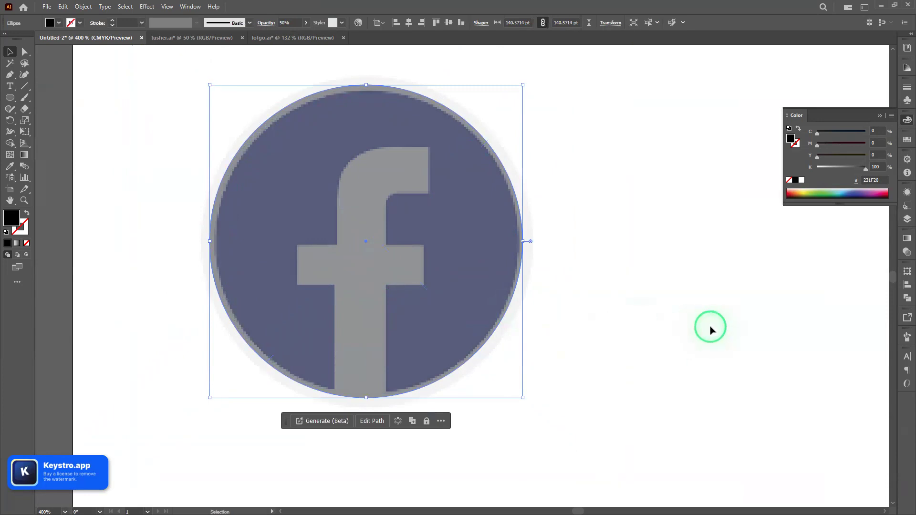
{"action": "scroll", "coordinate": [709, 329], "scroll_direction": "down", "scroll_amount": 1}
{"action": "left_click_drag", "start_coordinate": [707, 337], "coordinate": [413, 299]}
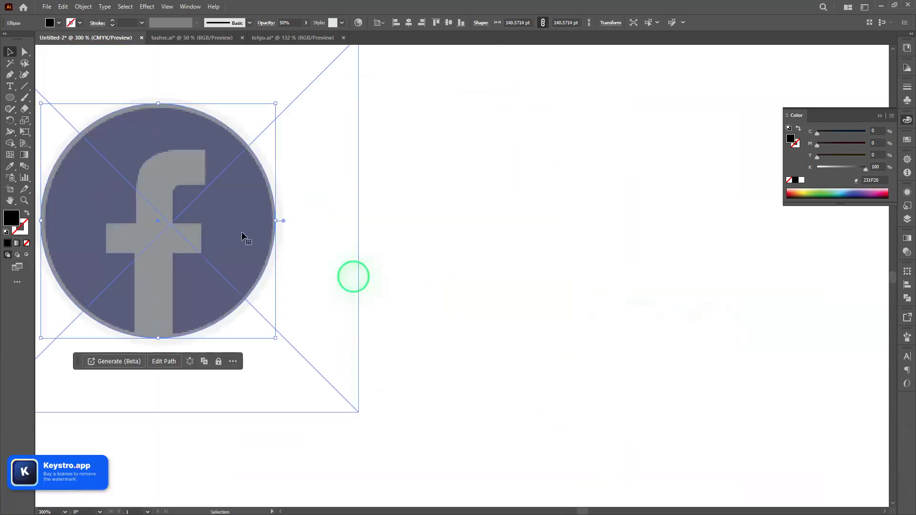
{"action": "left_click", "coordinate": [158, 221]}
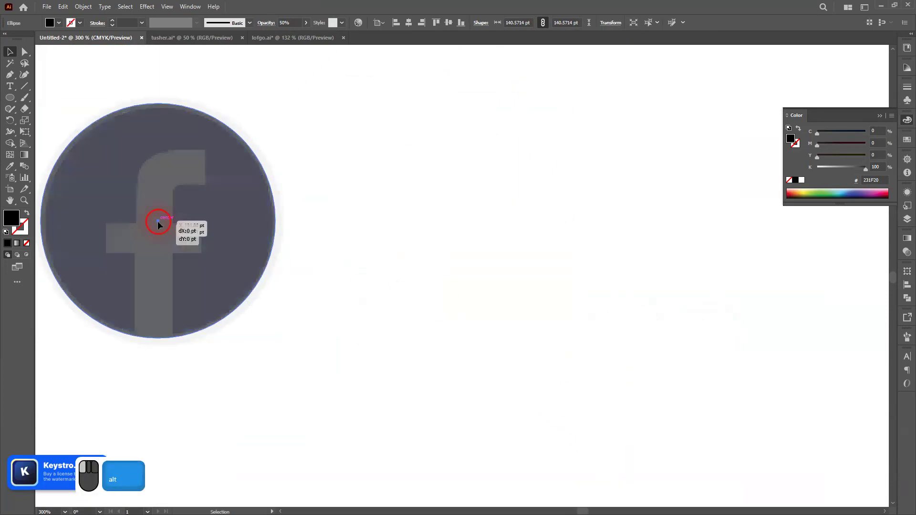
{"action": "left_click", "coordinate": [158, 221], "text": "shift"}
{"action": "left_click_drag", "start_coordinate": [165, 222], "coordinate": [517, 237]}
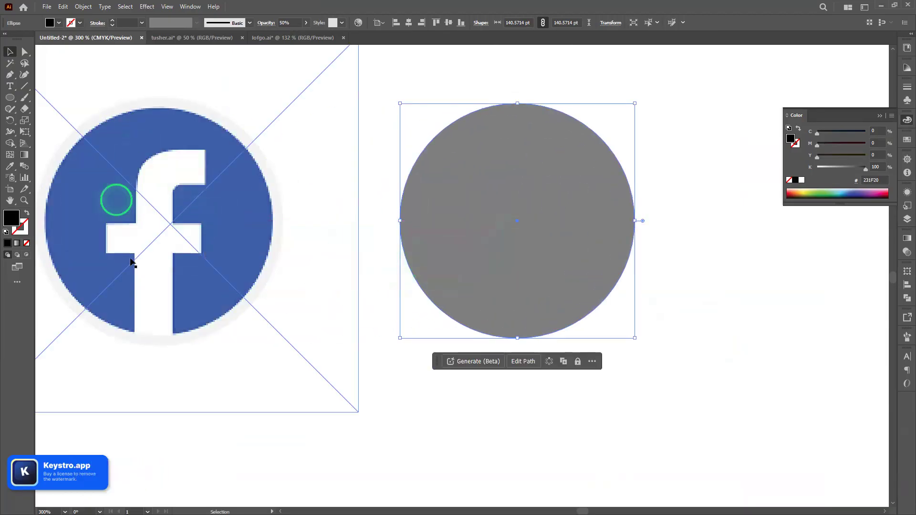
- Embed the linked Facebook logo image in the document and deselect it
{"action": "left_click_drag", "start_coordinate": [231, 269], "coordinate": [376, 272]}
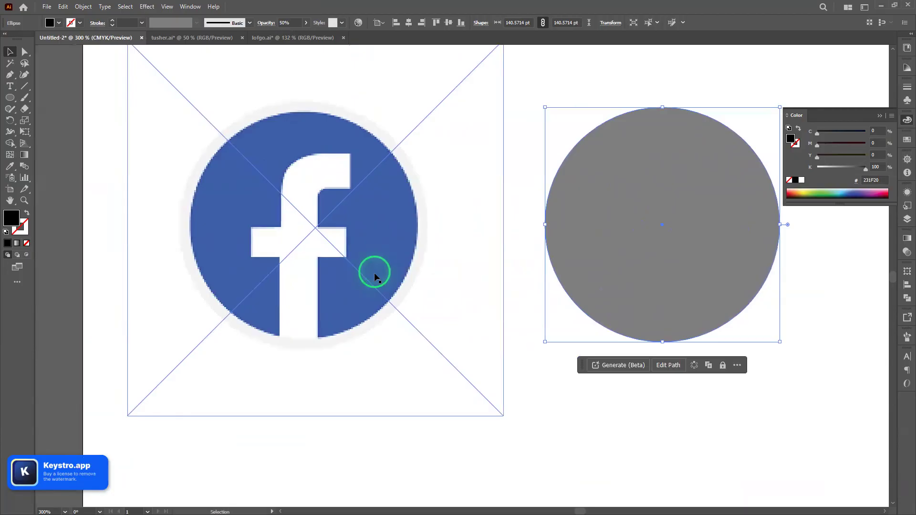
{"action": "left_click", "coordinate": [415, 289]}
{"action": "left_click", "coordinate": [137, 22]}
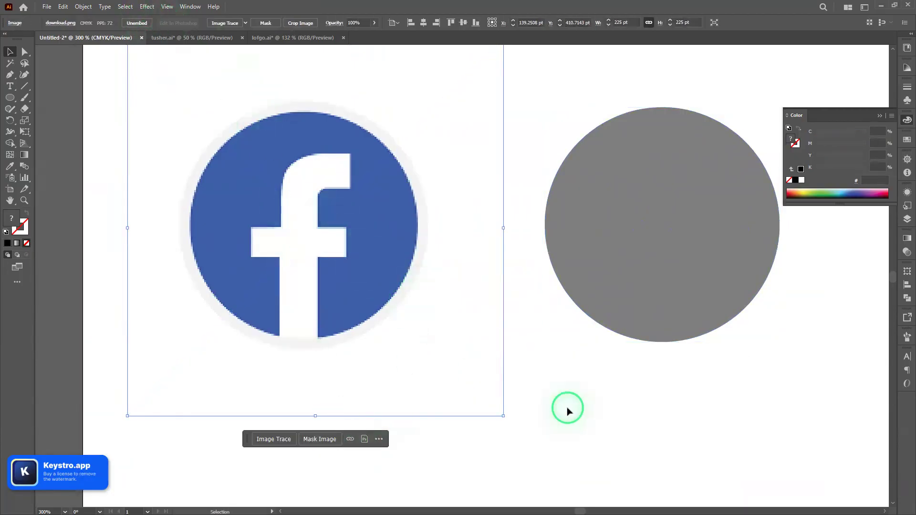
{"action": "left_click", "coordinate": [568, 412]}
{"action": "left_click", "coordinate": [407, 225]}
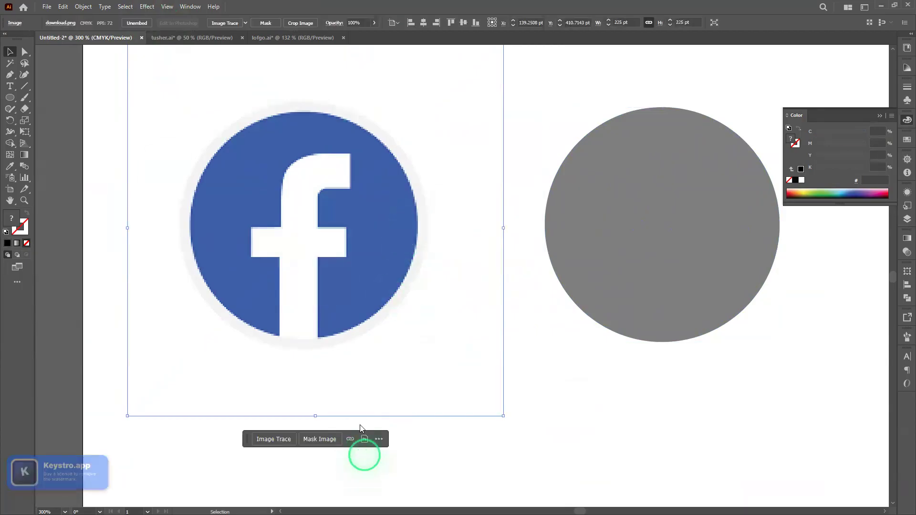
{"action": "left_click", "coordinate": [368, 233]}
{"action": "left_click", "coordinate": [552, 400]}
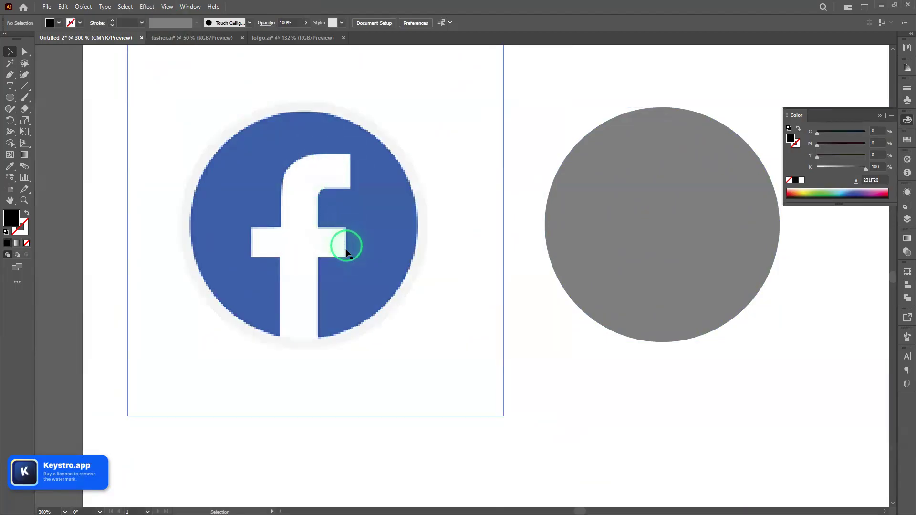
- Start tracing the logo's letter f with the Pen tool, from the hook's inner corner around its end and curved top down to the crossbar
{"action": "left_click", "coordinate": [10, 77]}
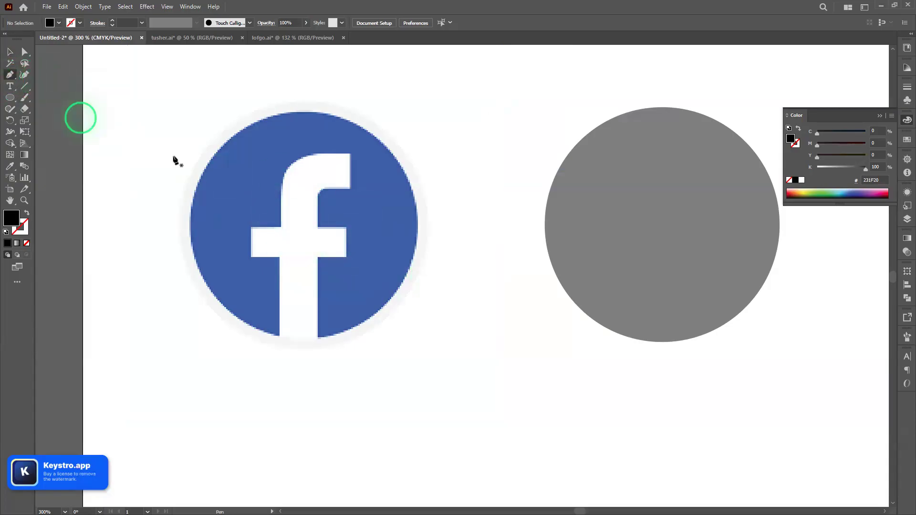
{"action": "left_click", "coordinate": [323, 189]}
{"action": "left_click", "coordinate": [350, 188]}
{"action": "left_click", "coordinate": [351, 155]}
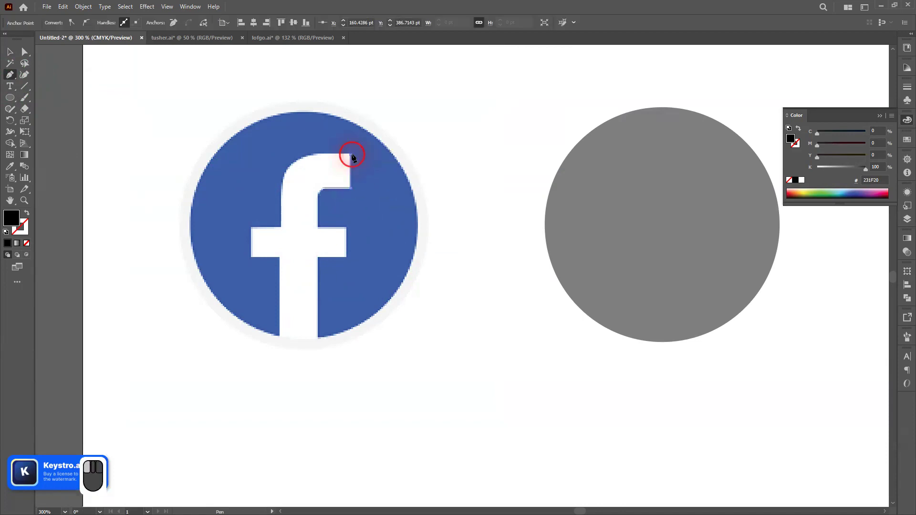
{"action": "left_click", "coordinate": [315, 155]}
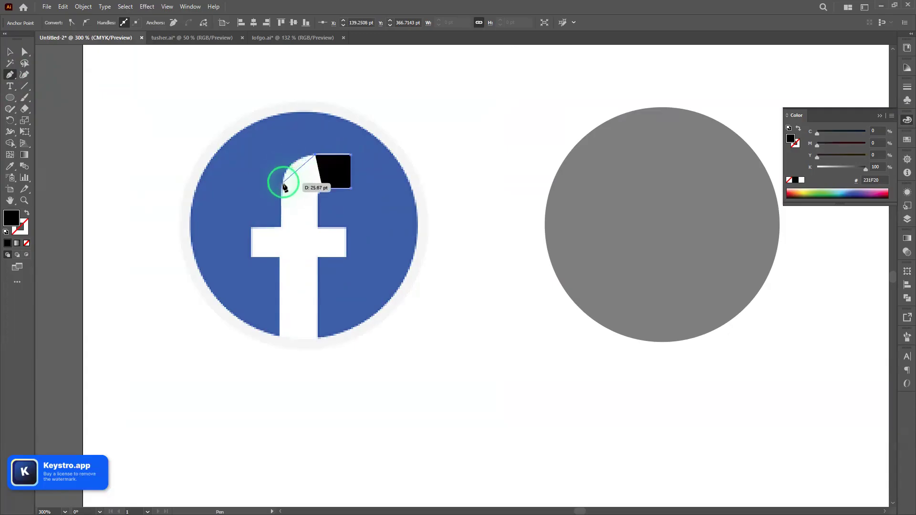
{"action": "left_click_drag", "start_coordinate": [282, 189], "coordinate": [282, 196]}
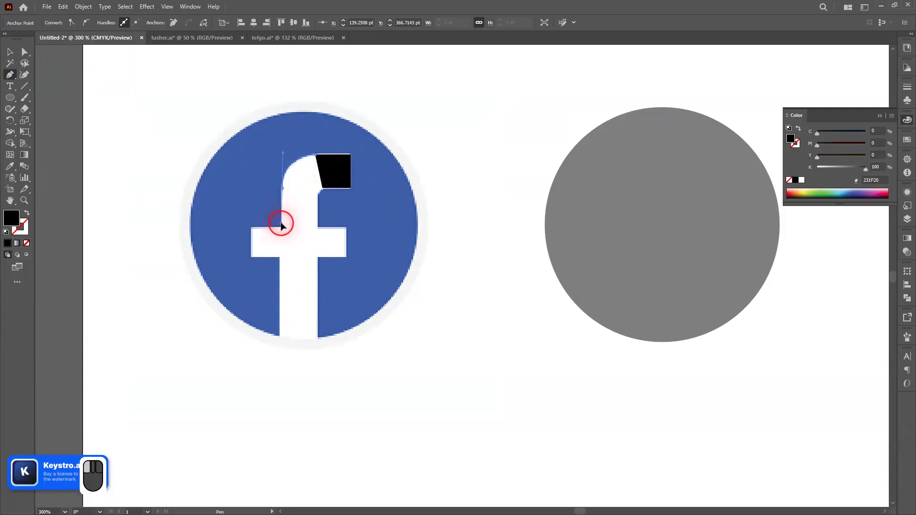
{"action": "left_click_drag", "start_coordinate": [281, 224], "coordinate": [281, 222]}
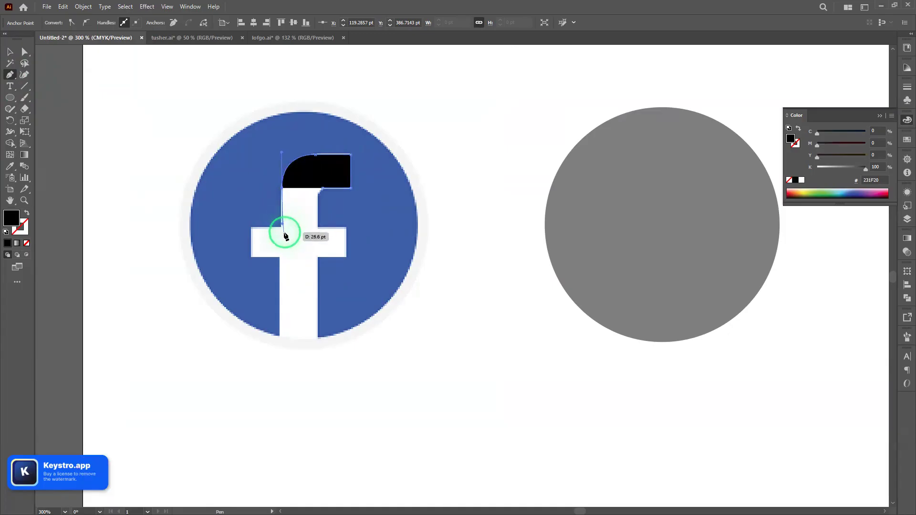
{"action": "left_click_drag", "start_coordinate": [282, 189], "coordinate": [284, 225]}
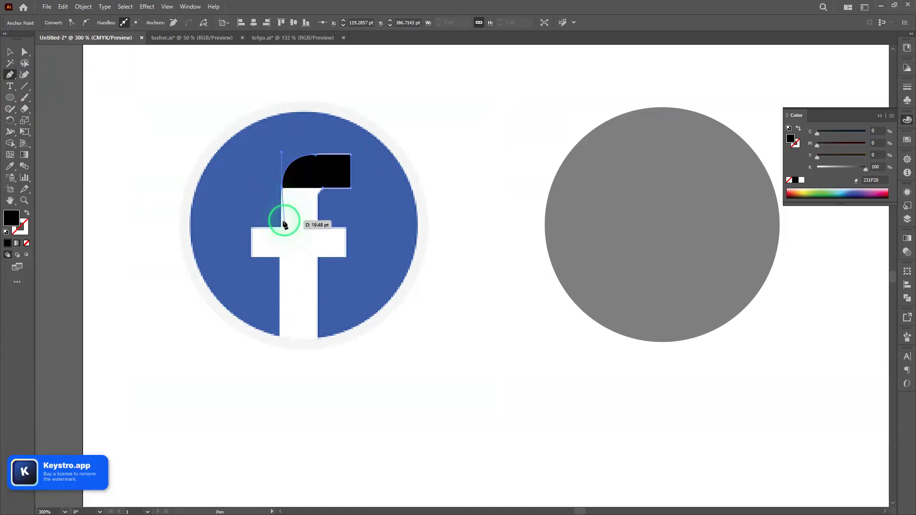
{"action": "left_click", "coordinate": [281, 228]}
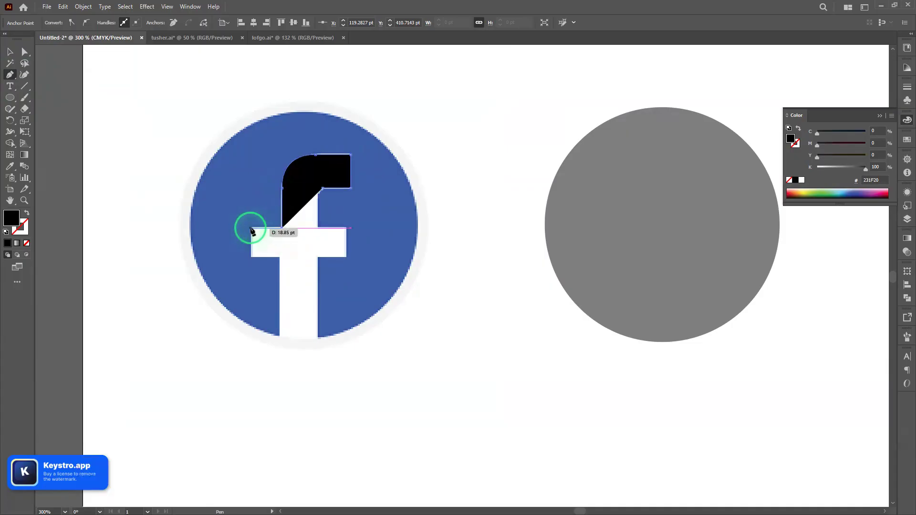
- Continue the f outline around the crossbar's left arm and down the stem's left edge to the base of the letter
{"action": "left_click", "coordinate": [251, 228]}
{"action": "left_click", "coordinate": [251, 257]}
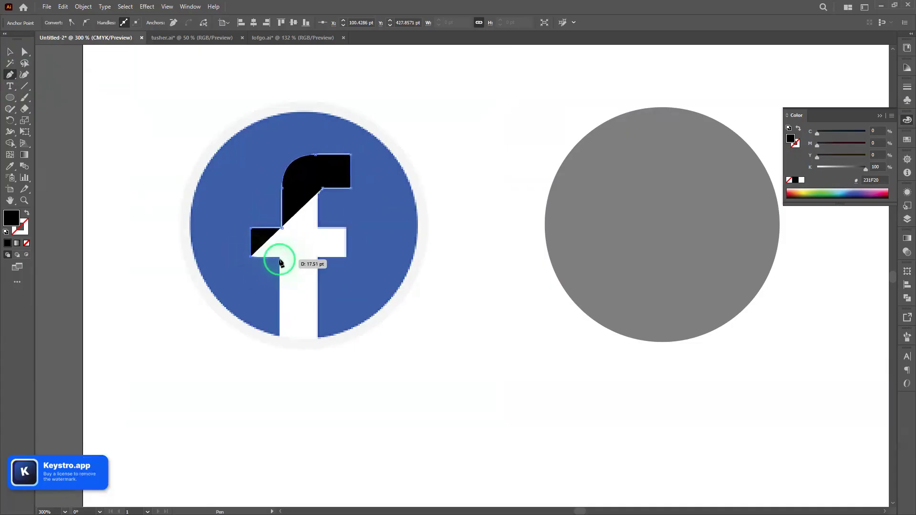
{"action": "left_click", "coordinate": [280, 257]}
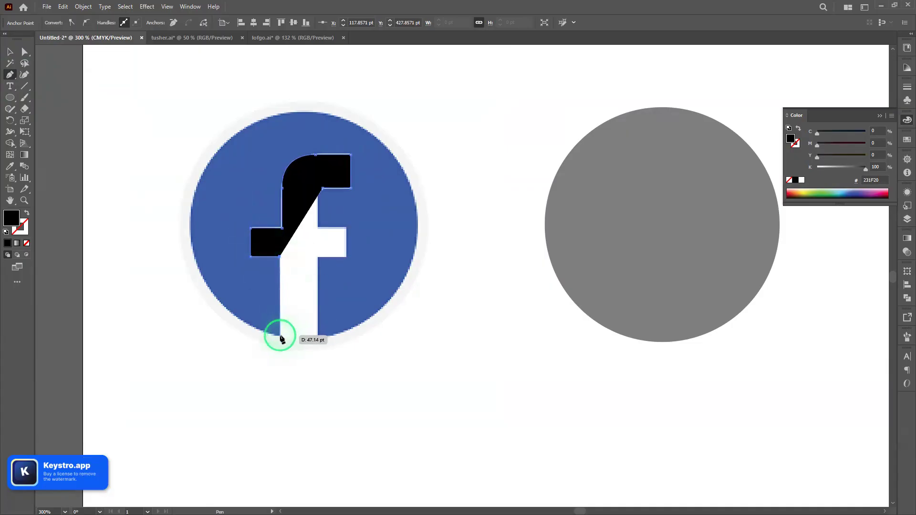
{"action": "left_click", "coordinate": [279, 337]}
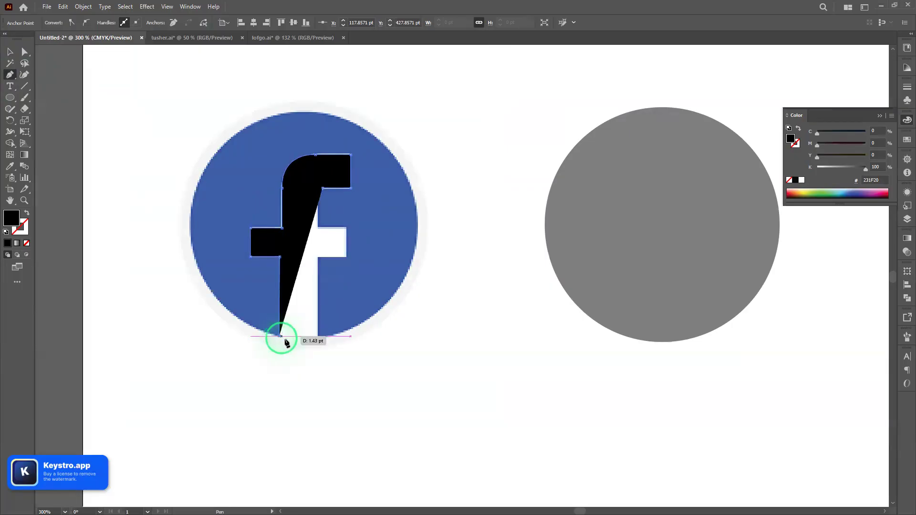
- Trace the stem's base, its right edge and the crossbar's right arm, and close the f outline with the hook's rounded inner corner
{"action": "left_click", "coordinate": [317, 337]}
{"action": "left_click", "coordinate": [318, 257]}
{"action": "left_click", "coordinate": [346, 258]}
{"action": "left_click", "coordinate": [345, 228]}
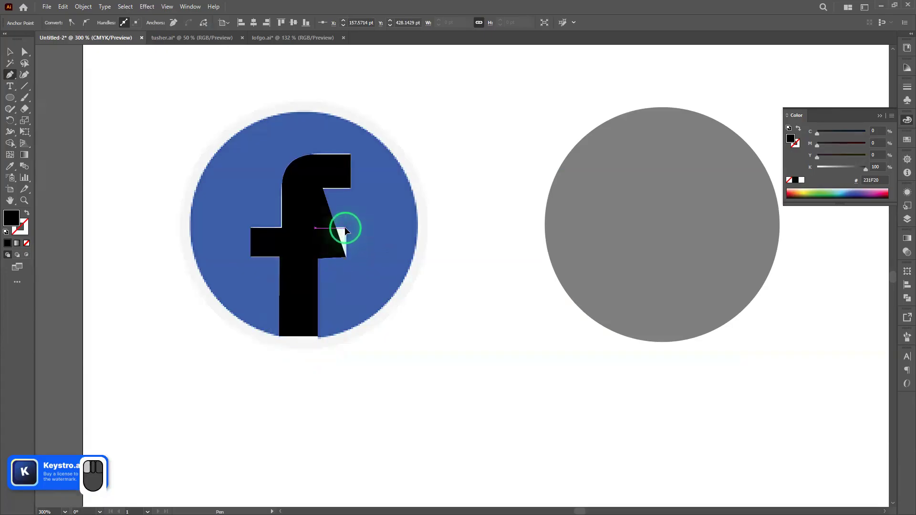
{"action": "left_click", "coordinate": [318, 228]}
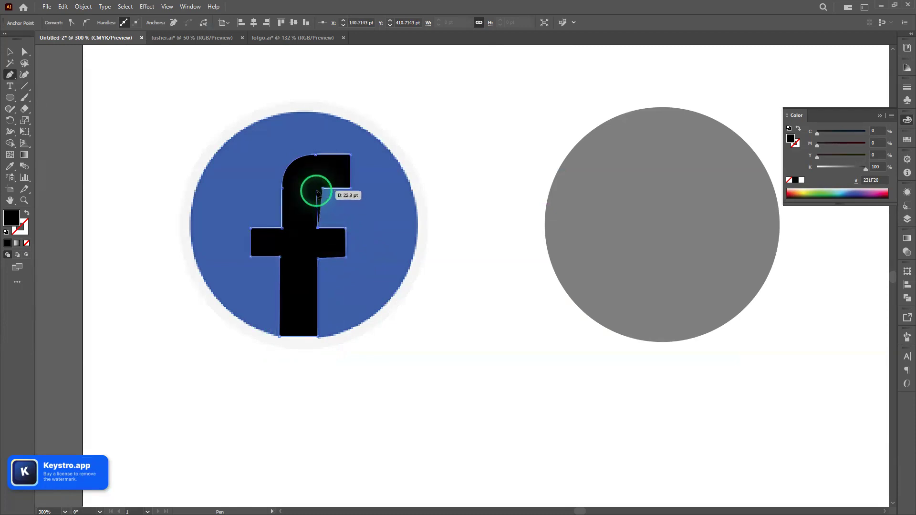
{"action": "left_click", "coordinate": [316, 192]}
{"action": "left_click", "coordinate": [324, 189]}
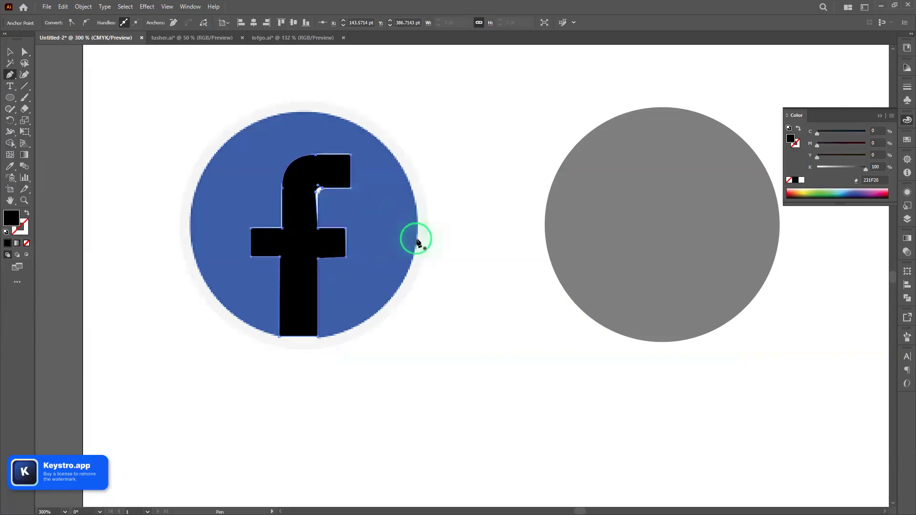
- Finish the path and move the traced black f off the logo onto the gray circle
{"action": "key", "text": "Escape"}
{"action": "key", "text": "v"}
{"action": "left_click_drag", "start_coordinate": [307, 225], "coordinate": [673, 240]}
- Centre the f horizontally on the gray circle as key object and place its stem's base at the circle's bottom edge
{"action": "scroll", "coordinate": [664, 348], "scroll_direction": "right", "scroll_amount": 5}
{"action": "left_click_drag", "start_coordinate": [636, 352], "coordinate": [381, 132]}
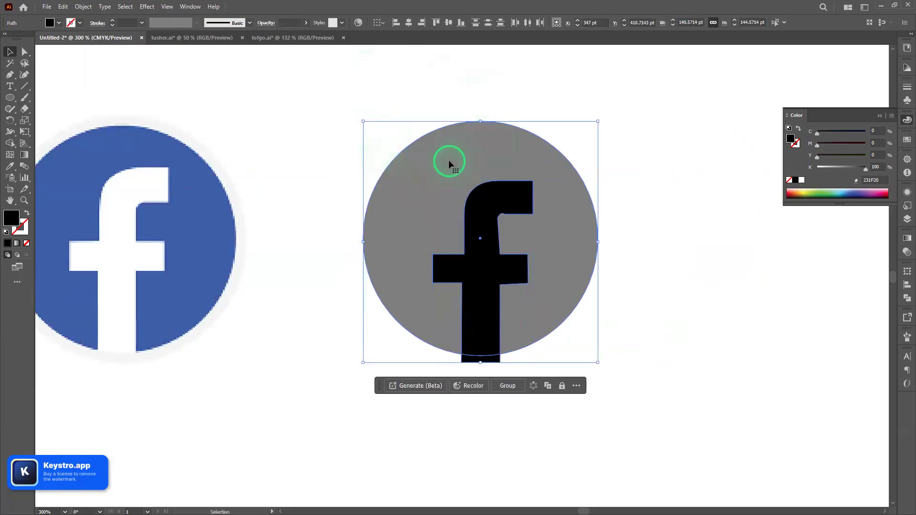
{"action": "left_click", "coordinate": [501, 240]}
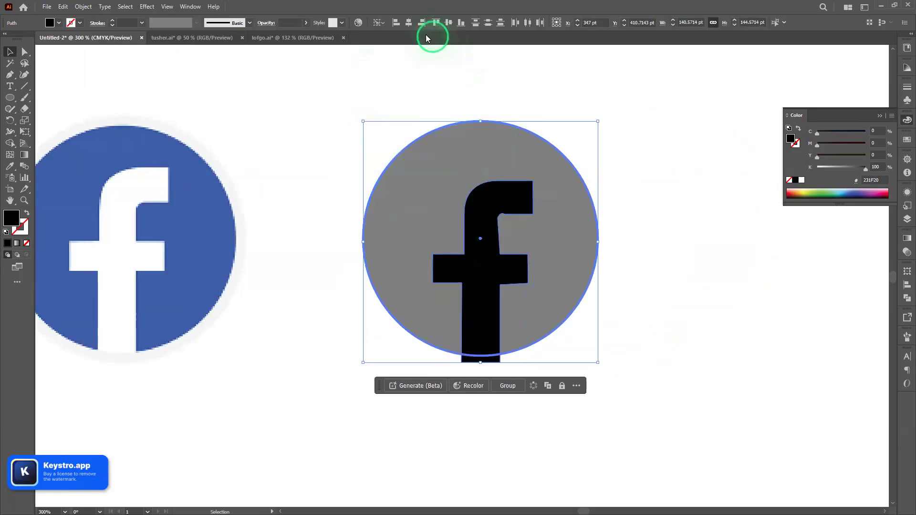
{"action": "left_click", "coordinate": [409, 25]}
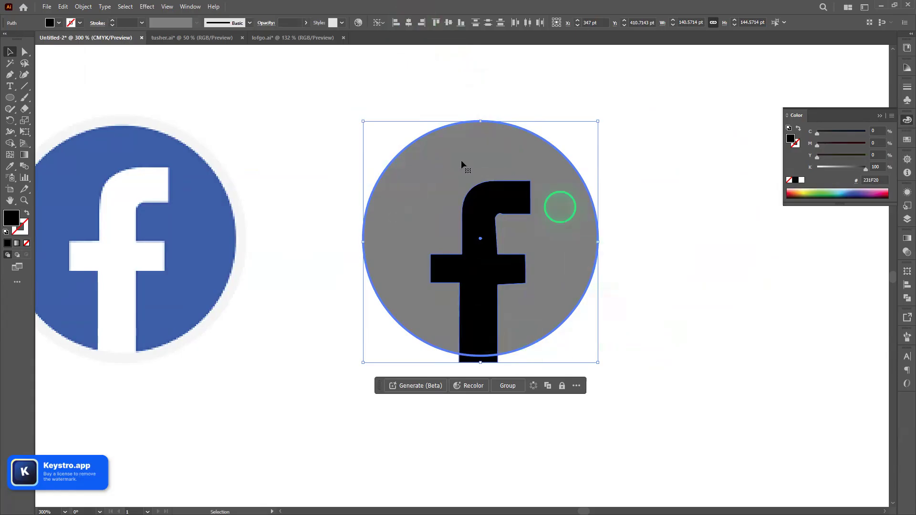
{"action": "left_click", "coordinate": [437, 25]}
{"action": "left_click", "coordinate": [735, 229]}
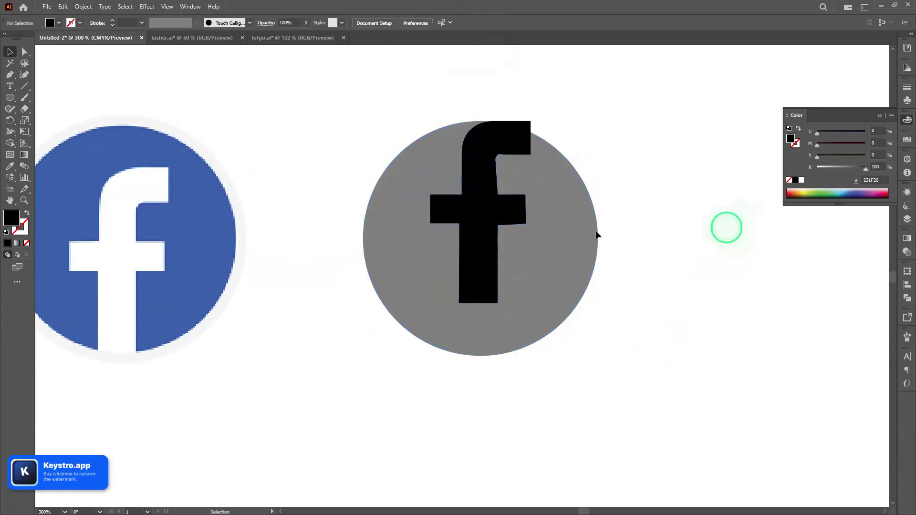
{"action": "left_click", "coordinate": [485, 217]}
{"action": "left_click_drag", "start_coordinate": [485, 218], "coordinate": [489, 272]}
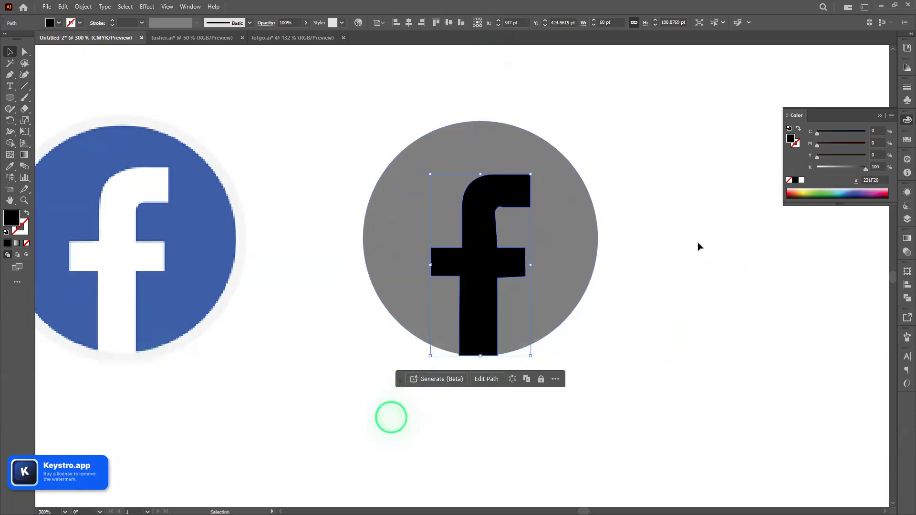
- Remove the slivers of the f's stem that stick out below the gray circle with the Shape Builder, and deselect the artwork
{"action": "left_click_drag", "start_coordinate": [351, 104], "coordinate": [652, 335]}
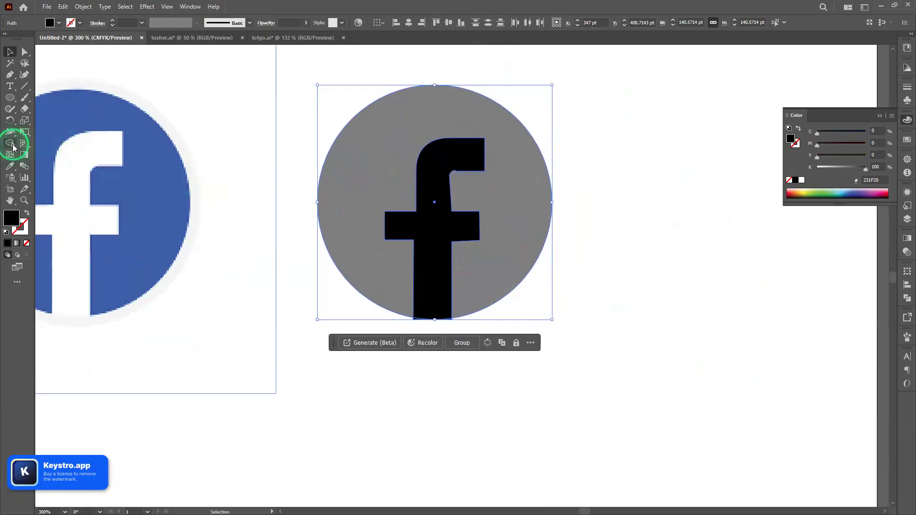
{"action": "left_click", "coordinate": [10, 144]}
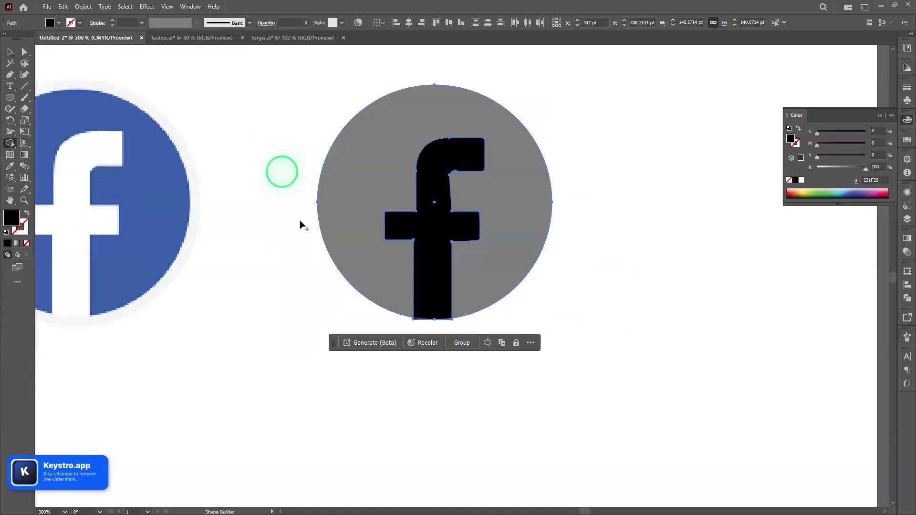
{"action": "key", "text": "alt"}
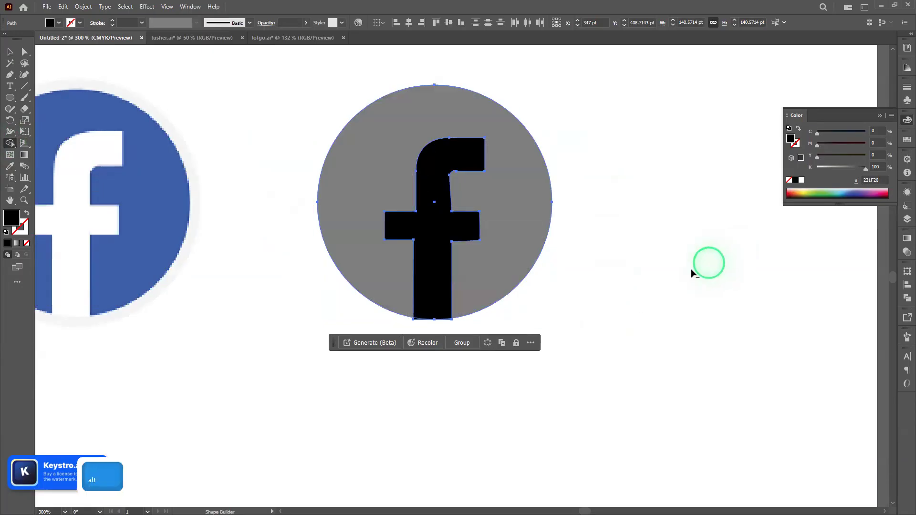
{"action": "scroll", "coordinate": [456, 328], "scroll_direction": "up", "scroll_amount": 6}
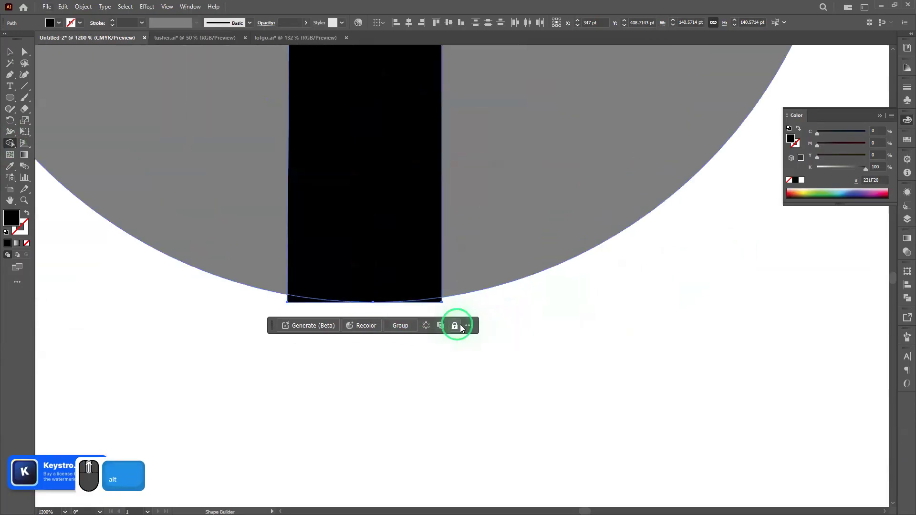
{"action": "left_click_drag", "start_coordinate": [596, 310], "coordinate": [501, 315]}
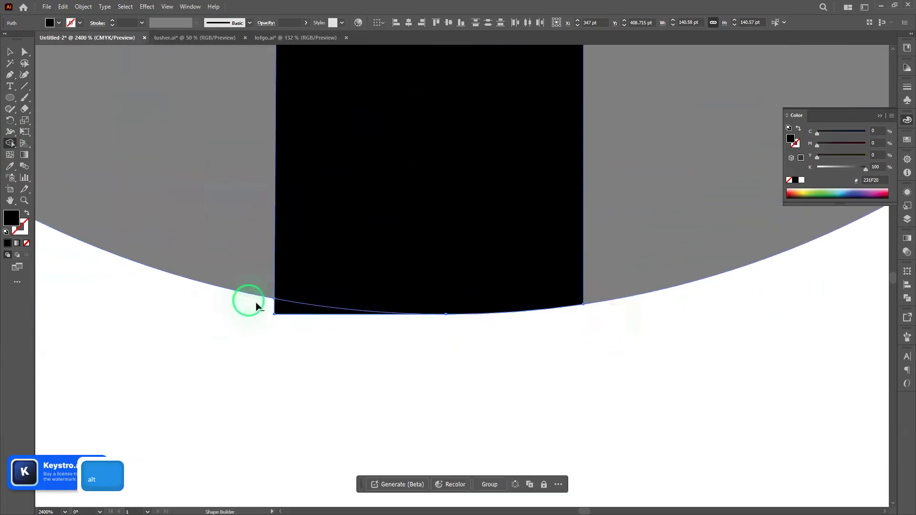
{"action": "left_click_drag", "start_coordinate": [258, 306], "coordinate": [418, 348]}
{"action": "scroll", "coordinate": [479, 357], "scroll_direction": "down", "scroll_amount": 5}
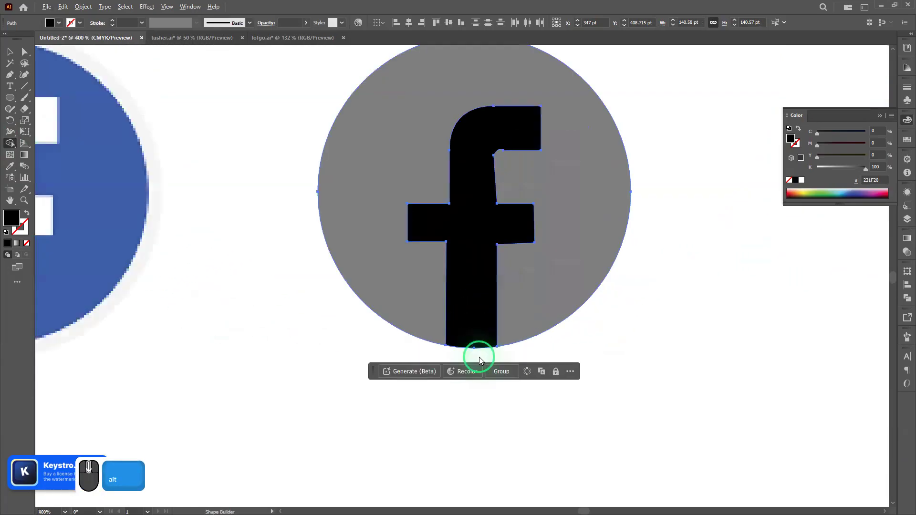
{"action": "key", "text": "v"}
{"action": "left_click", "coordinate": [627, 329]}
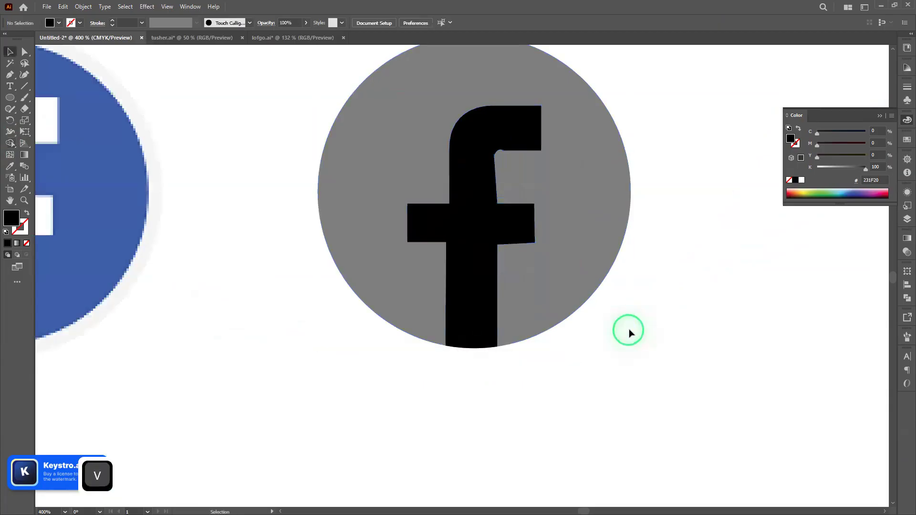
{"action": "left_click_drag", "start_coordinate": [658, 331], "coordinate": [617, 347]}
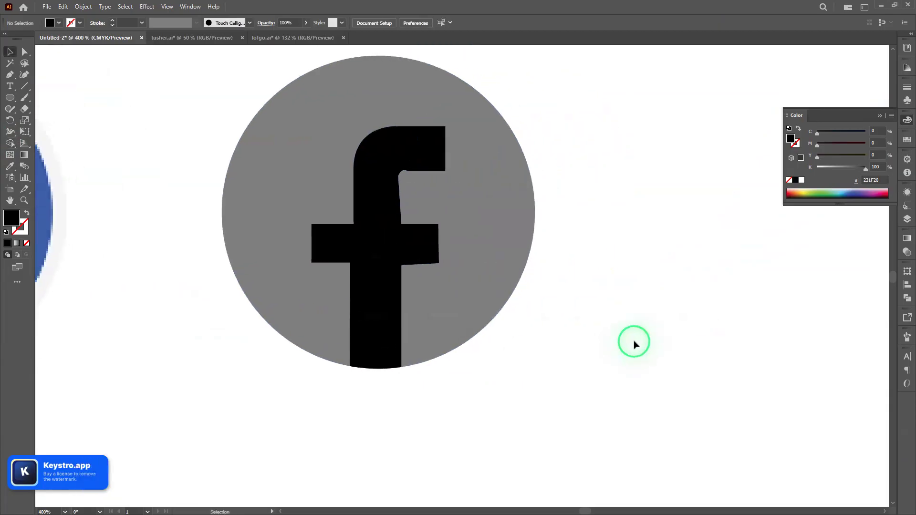
{"action": "scroll", "coordinate": [634, 343], "scroll_direction": "down", "scroll_amount": 4}
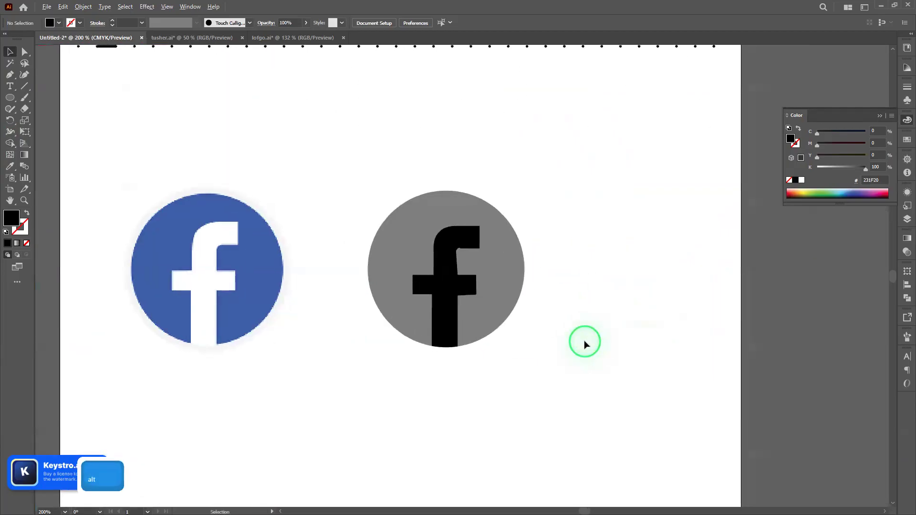
{"action": "scroll", "coordinate": [591, 363], "scroll_direction": "down", "scroll_amount": 3}
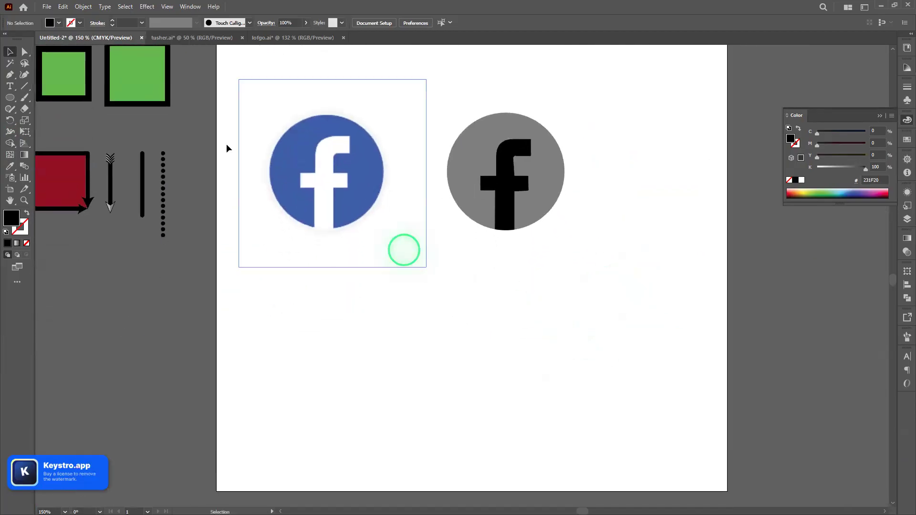
{"action": "left_click", "coordinate": [10, 98]}
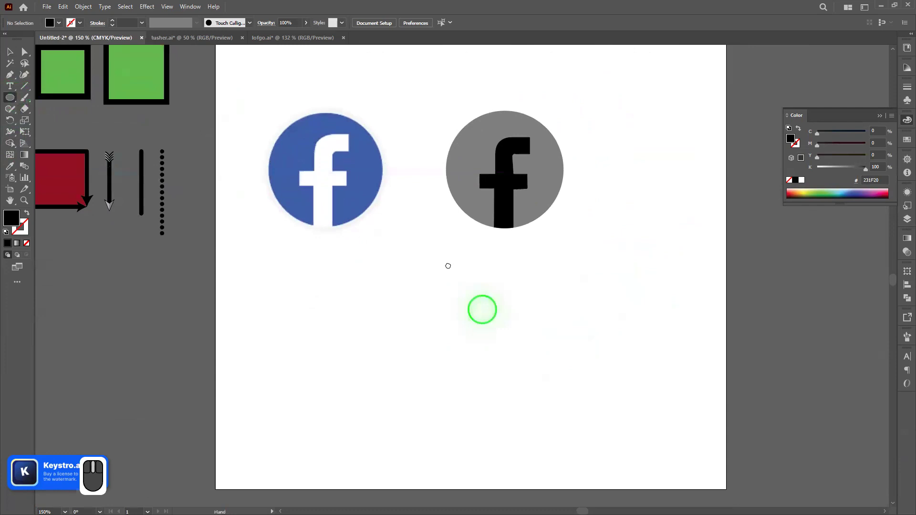
{"action": "scroll", "coordinate": [480, 309], "scroll_direction": "down", "scroll_amount": 2}
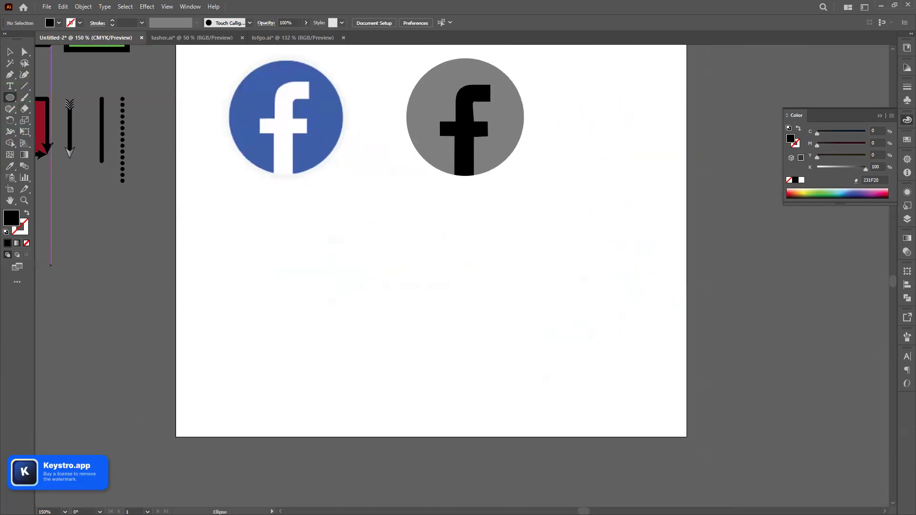
{"action": "key", "text": "BackSpace"}
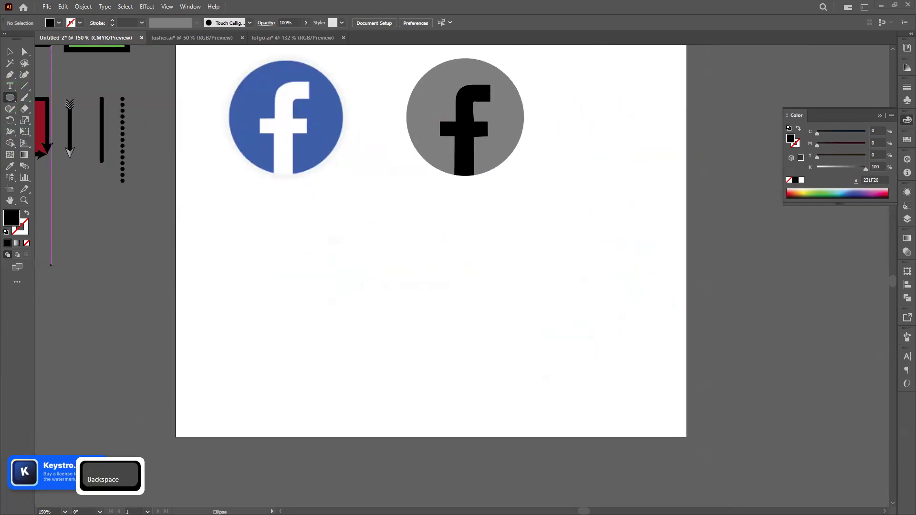
{"action": "key", "text": "o"}
{"action": "key", "text": "space"}
{"action": "key", "text": "i"}
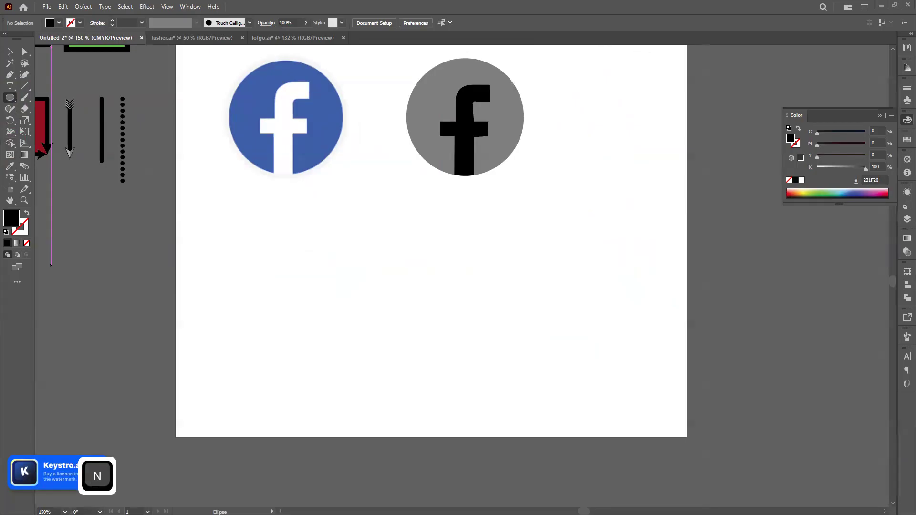
{"action": "key", "text": "Return"}
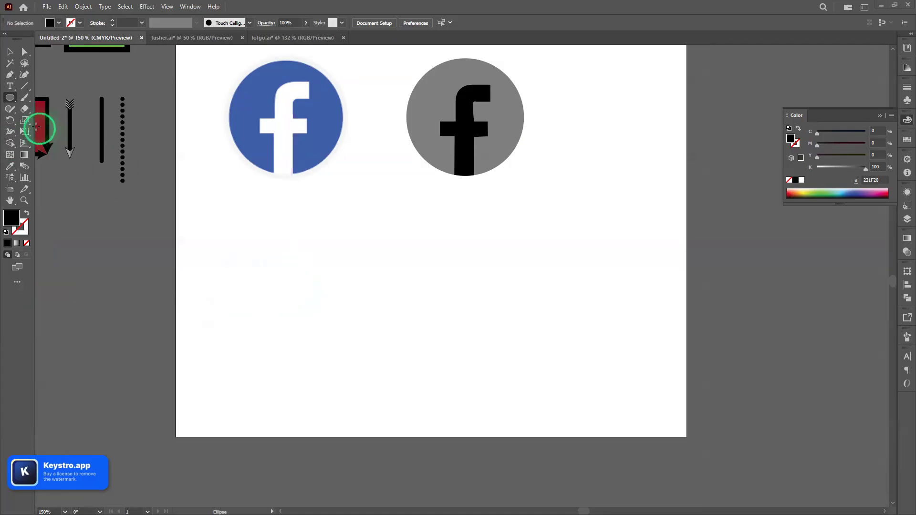
- Draw a black rectangle about 185 × 118 pt on the empty artboard area below the Facebook logo and its recreated version
{"action": "left_click", "coordinate": [12, 99]}
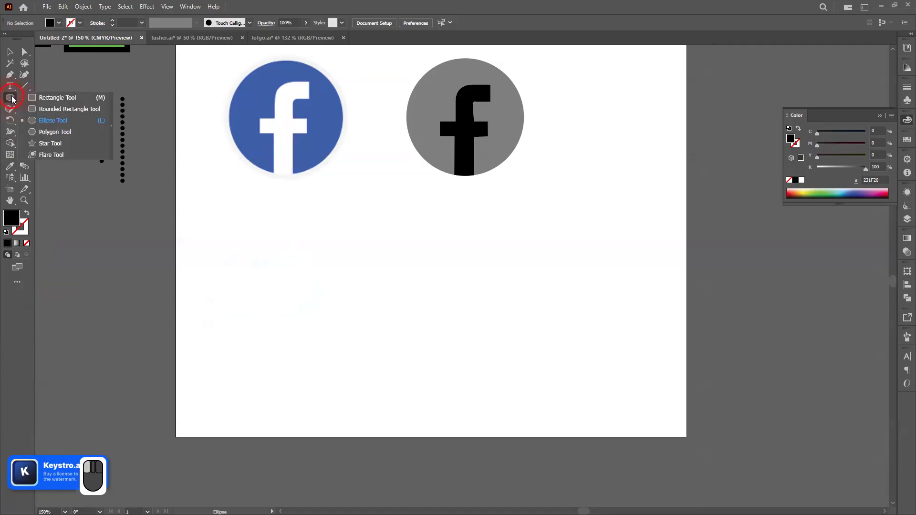
{"action": "left_click", "coordinate": [36, 98]}
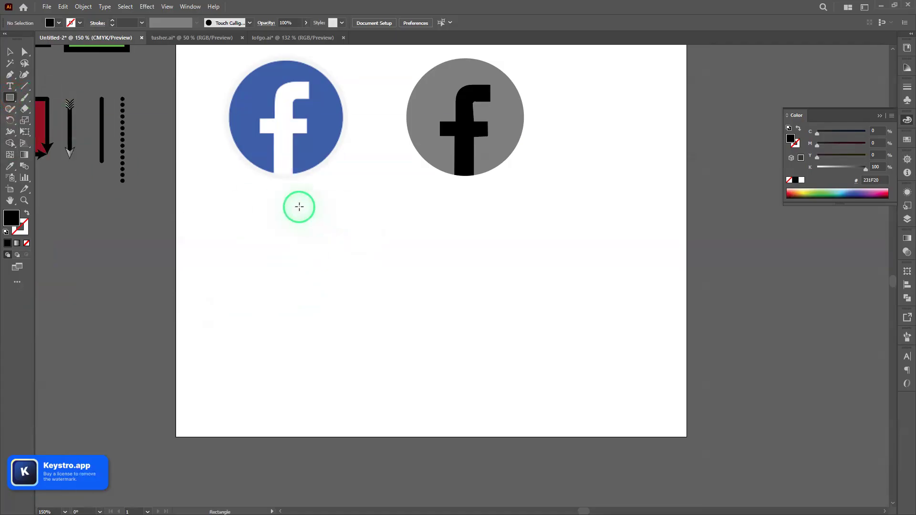
{"action": "left_click_drag", "start_coordinate": [304, 215], "coordinate": [456, 311]}
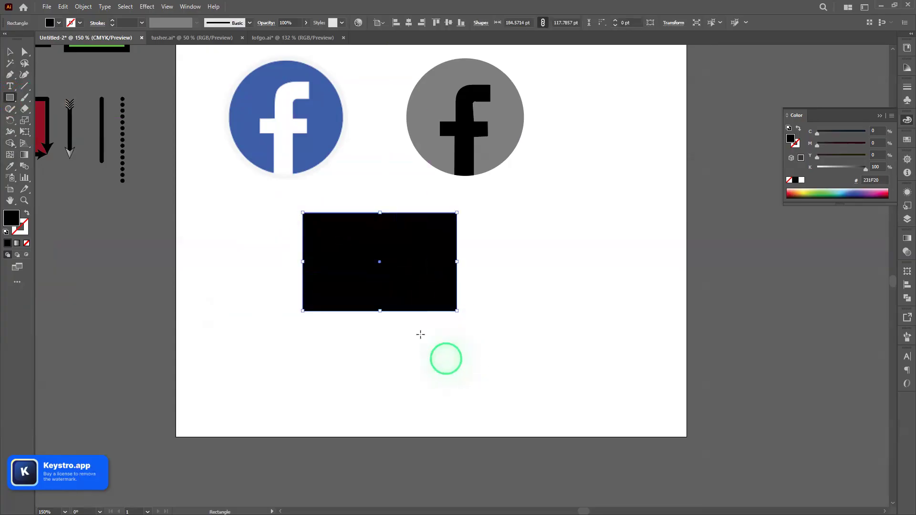
- Move the Facebook artwork off the artboard and reposition the black rectangle in the cleared space
{"action": "left_click", "coordinate": [10, 51]}
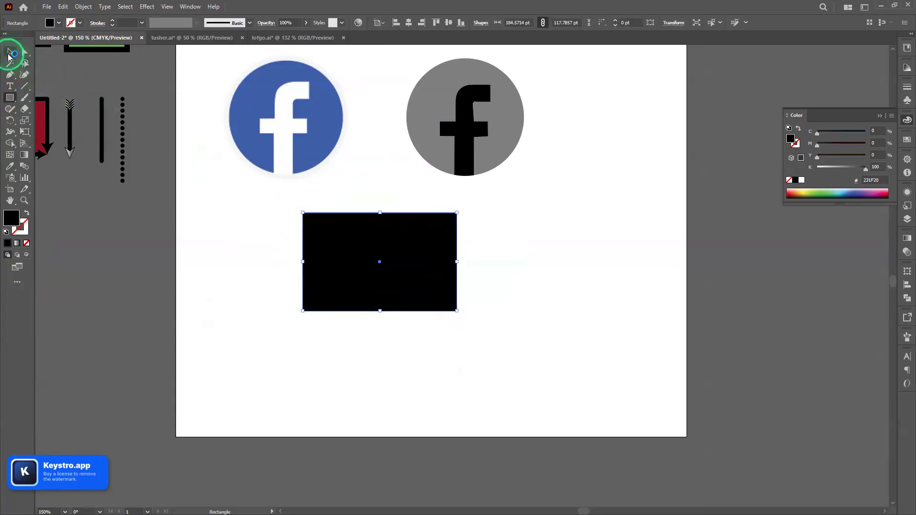
{"action": "left_click_drag", "start_coordinate": [611, 136], "coordinate": [215, 89]}
{"action": "left_click_drag", "start_coordinate": [296, 103], "coordinate": [824, 140]}
{"action": "left_click_drag", "start_coordinate": [485, 133], "coordinate": [125, 338]}
{"action": "left_click_drag", "start_coordinate": [417, 260], "coordinate": [470, 160]}
{"action": "left_click_drag", "start_coordinate": [455, 272], "coordinate": [440, 309]}
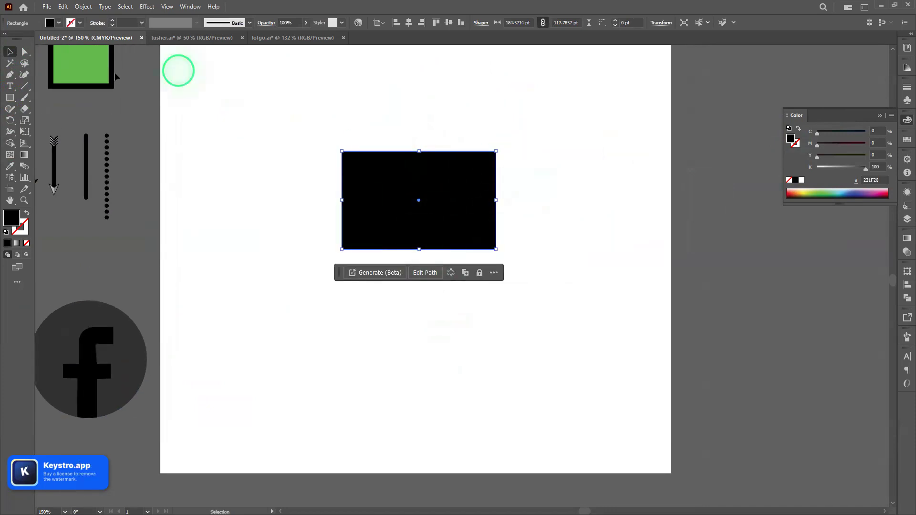
- Duplicate the rectangle, rotate the copy diagonally and lay it over the upright rectangle's upper-left corner
{"action": "left_click_drag", "start_coordinate": [435, 185], "coordinate": [262, 174]}
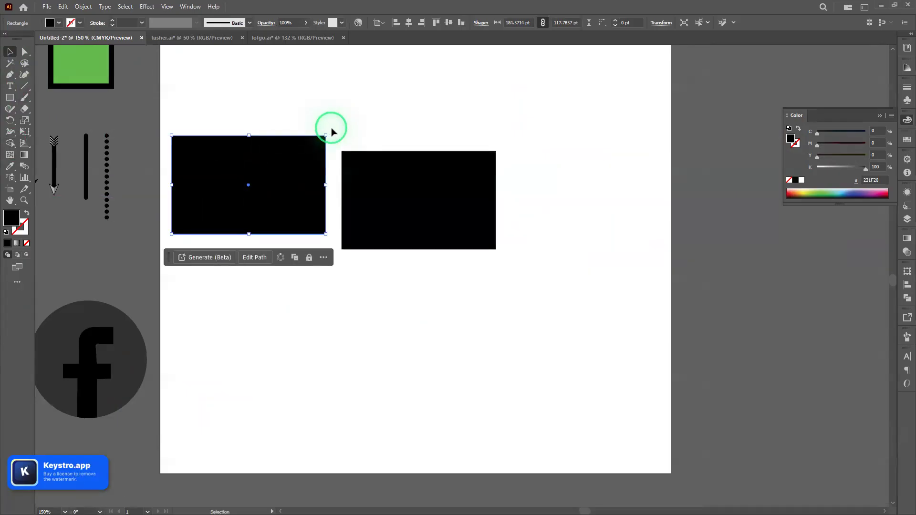
{"action": "left_click_drag", "start_coordinate": [328, 131], "coordinate": [240, 218]}
{"action": "left_click_drag", "start_coordinate": [310, 173], "coordinate": [343, 159]}
{"action": "left_click", "coordinate": [258, 180]}
{"action": "left_click_drag", "start_coordinate": [250, 178], "coordinate": [250, 181]}
- Copy the rotated rectangle to the right and reflect the copy across the vertical axis, covering the upright rectangle's upper-right corner
{"action": "left_click_drag", "start_coordinate": [322, 178], "coordinate": [453, 186]}
{"action": "key", "text": "alt"}
{"action": "right_click", "coordinate": [452, 186]}
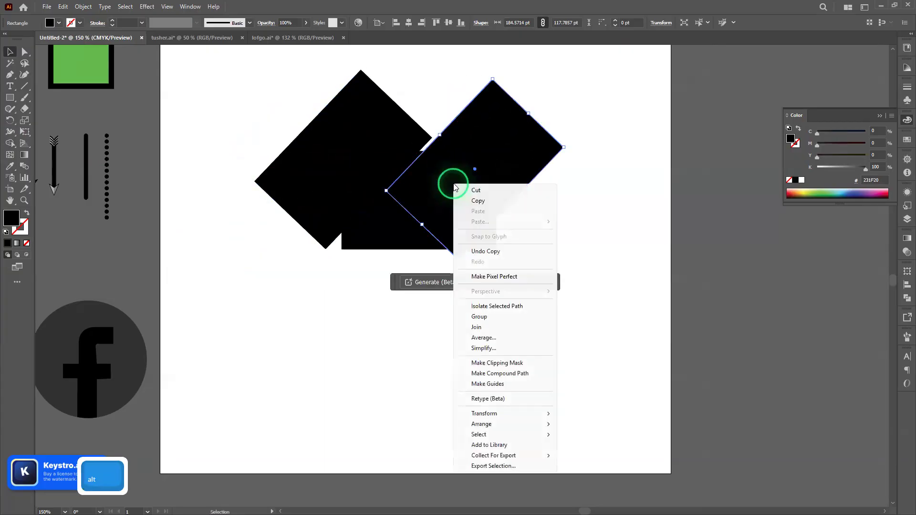
{"action": "mouse_move", "coordinate": [516, 423]}
{"action": "mouse_move", "coordinate": [539, 413]}
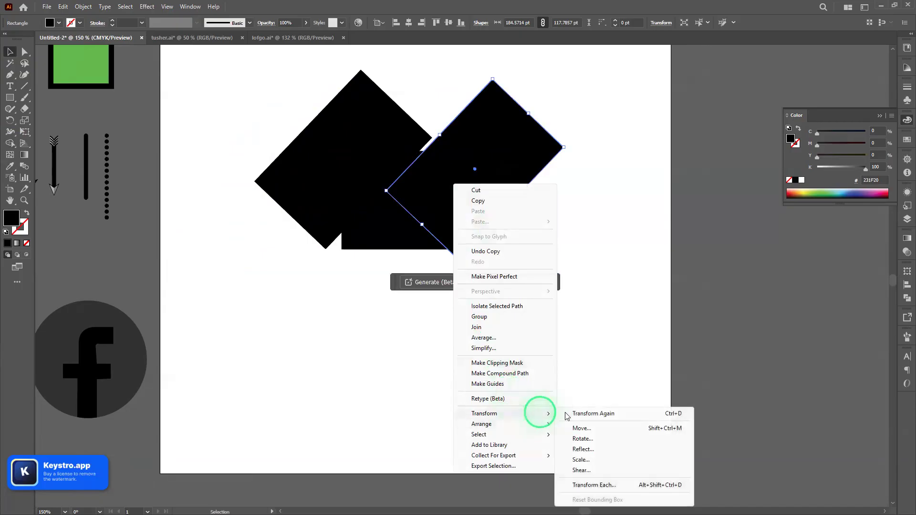
{"action": "left_click", "coordinate": [603, 449]}
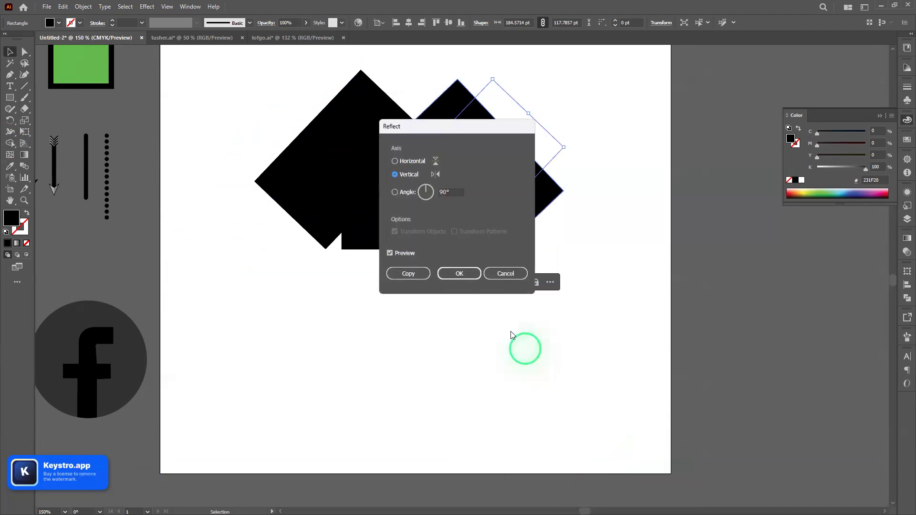
{"action": "left_click", "coordinate": [456, 275]}
{"action": "left_click", "coordinate": [570, 257]}
{"action": "left_click_drag", "start_coordinate": [521, 198], "coordinate": [516, 171]}
- Distribute the upright rectangle and the two rotated rectangles by their horizontal centres
{"action": "left_click_drag", "start_coordinate": [272, 88], "coordinate": [590, 143]}
{"action": "left_click_drag", "start_coordinate": [559, 359], "coordinate": [298, 129]}
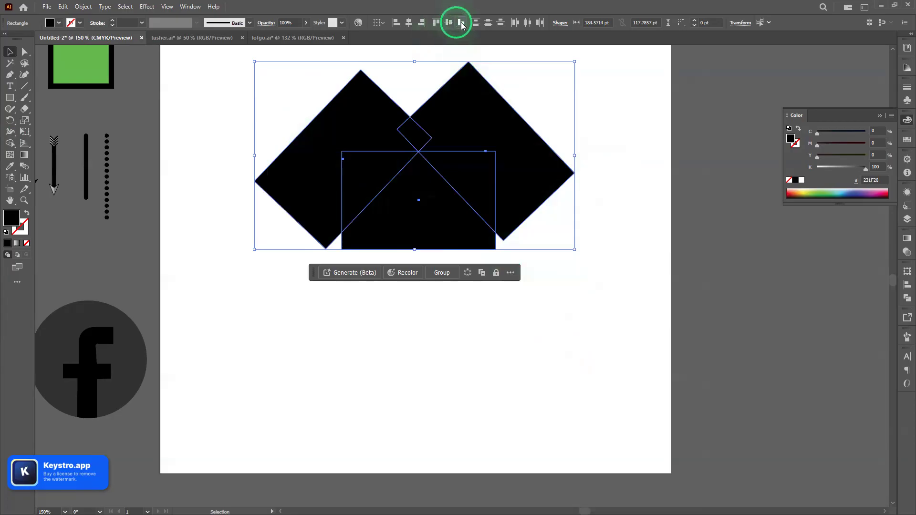
{"action": "left_click", "coordinate": [524, 24]}
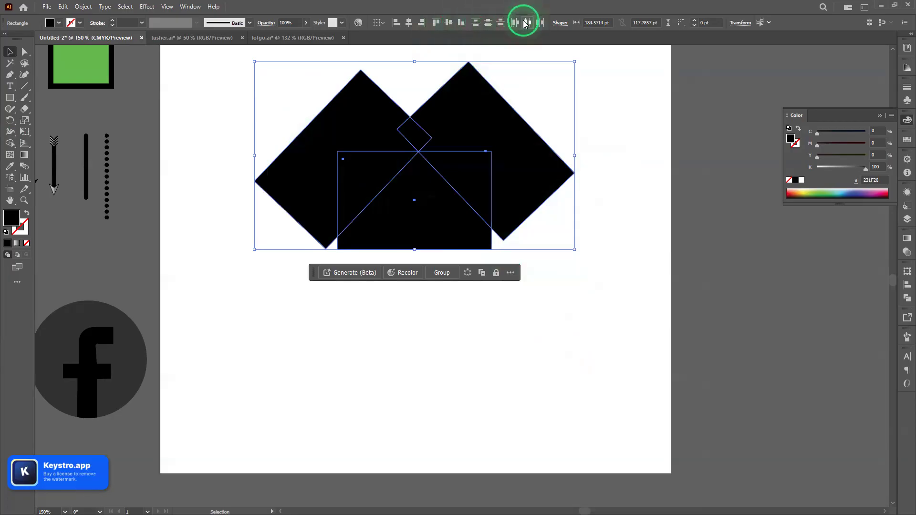
{"action": "left_click", "coordinate": [597, 259]}
- Cut away both rotated rectangles and their overlaps with the Shape Builder, leaving a pointed roof shape, and deselect it
{"action": "left_click_drag", "start_coordinate": [602, 241], "coordinate": [208, 102]}
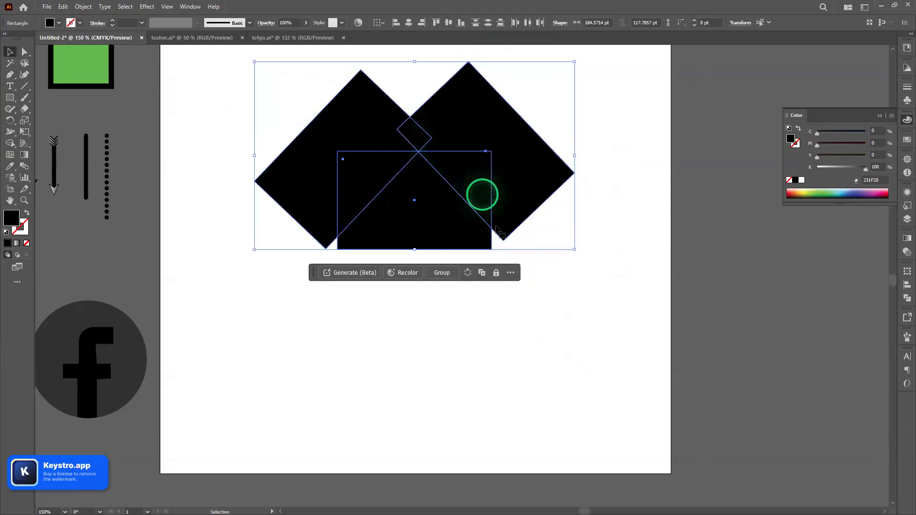
{"action": "left_click", "coordinate": [10, 144]}
{"action": "mouse_move", "coordinate": [416, 72]}
{"action": "left_mouse_down"}
{"action": "mouse_move", "coordinate": [394, 126]}
{"action": "mouse_move", "coordinate": [337, 200]}
{"action": "left_mouse_up"}
{"action": "left_click_drag", "start_coordinate": [415, 121], "coordinate": [487, 186]}
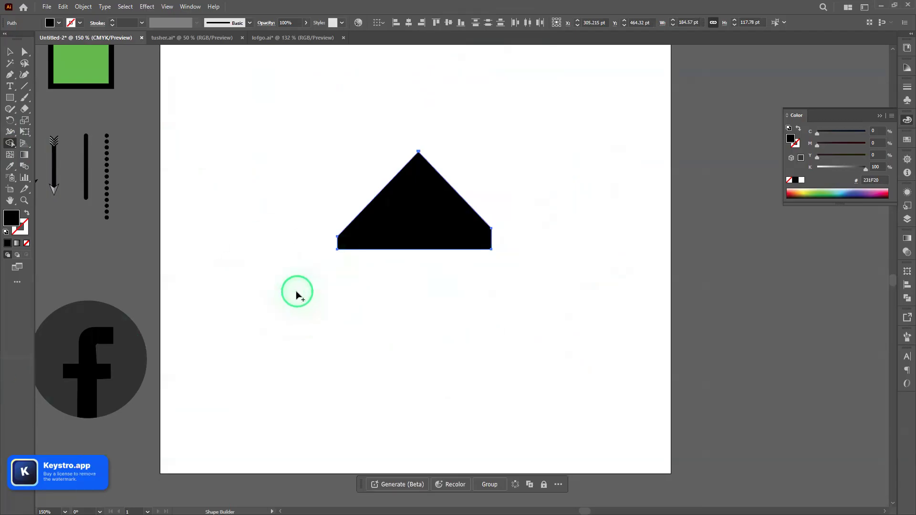
{"action": "key", "text": "v"}
{"action": "left_click", "coordinate": [512, 322]}
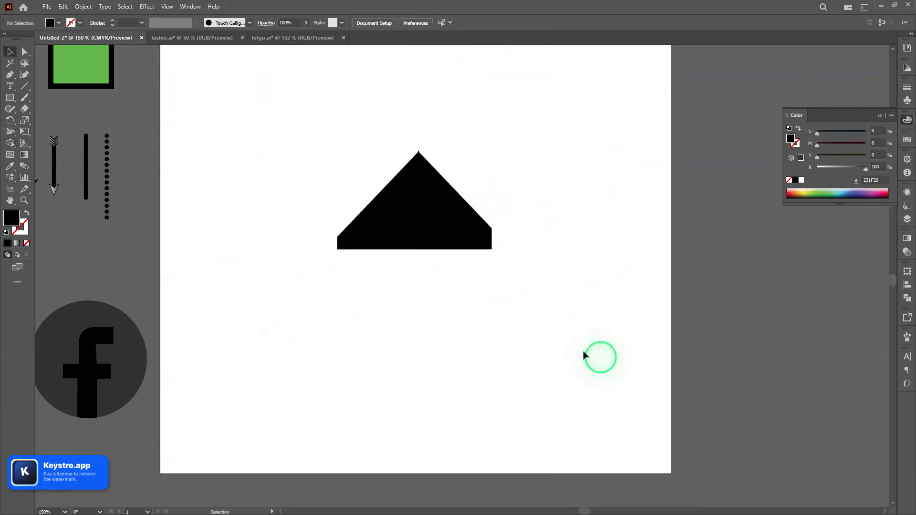
- Draw a black square about 131 pt wide below the roof shape
{"action": "scroll", "coordinate": [452, 289], "scroll_direction": "up", "scroll_amount": 1}
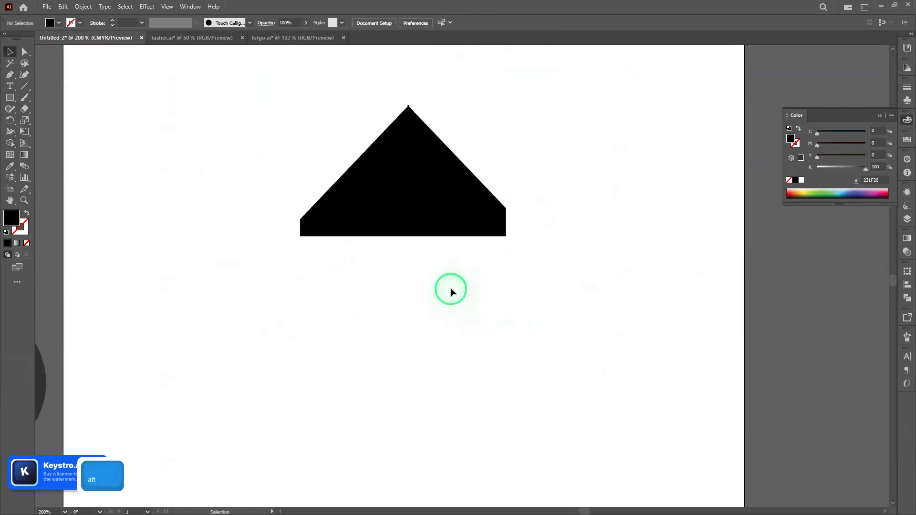
{"action": "left_click_drag", "start_coordinate": [446, 291], "coordinate": [496, 260]}
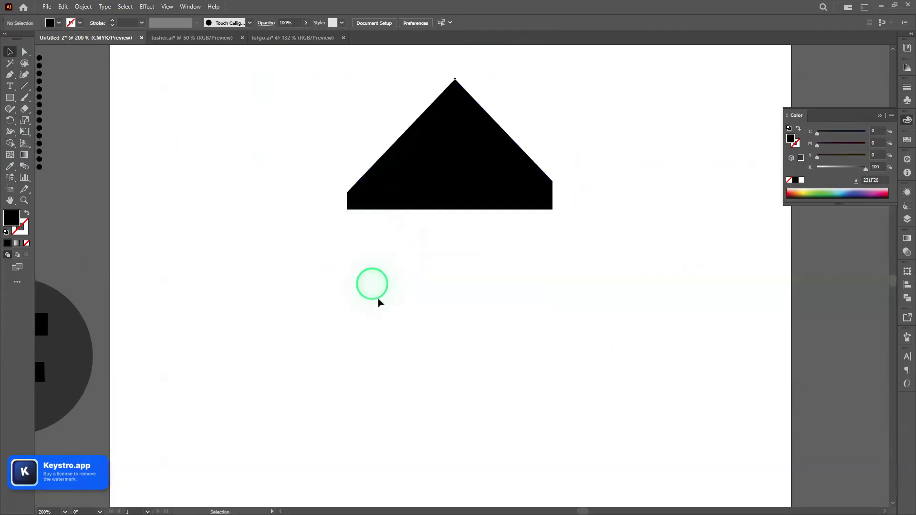
{"action": "left_click", "coordinate": [10, 98]}
{"action": "left_click_drag", "start_coordinate": [379, 240], "coordinate": [526, 360]}
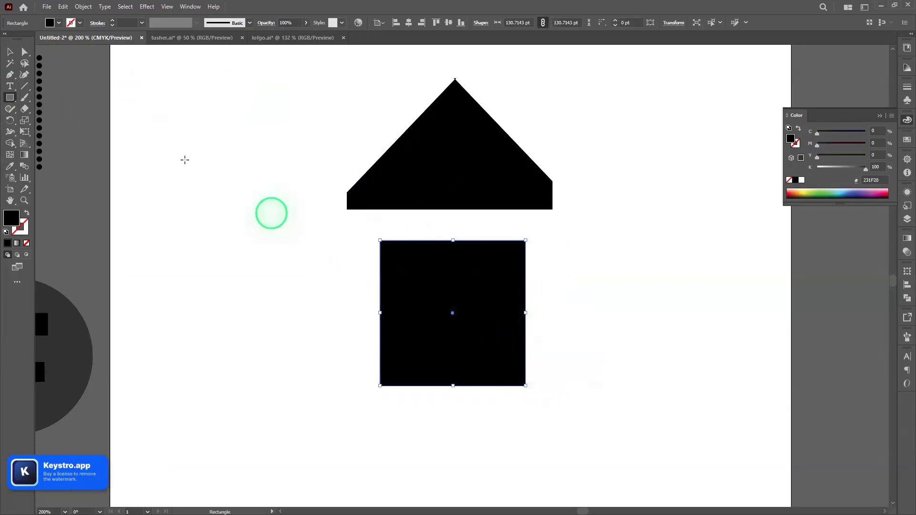
- Add an anchor point at the middle of the square's top edge and raise it to Y about 484 pt as a peak
{"action": "left_click", "coordinate": [9, 76]}
{"action": "left_click", "coordinate": [471, 227]}
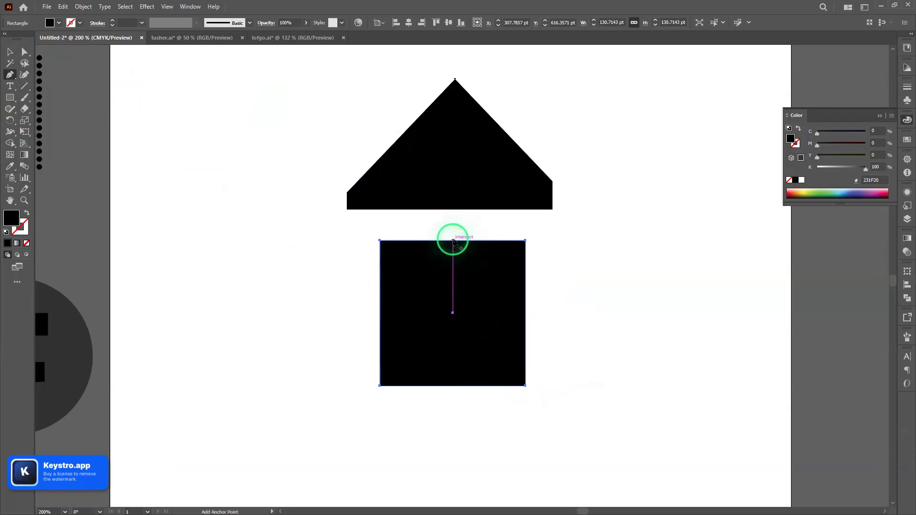
{"action": "left_click", "coordinate": [453, 241]}
{"action": "scroll", "coordinate": [465, 253], "scroll_direction": "up", "scroll_amount": 8, "text": "alt"}
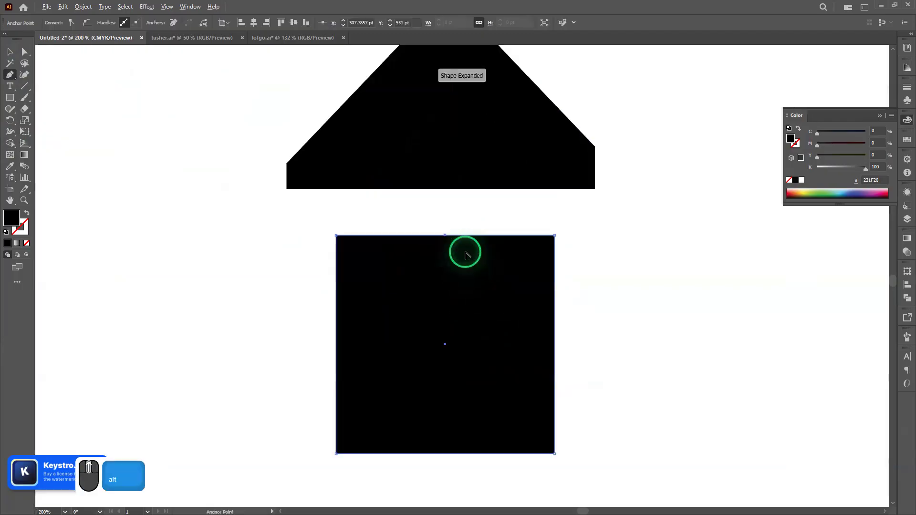
{"action": "scroll", "coordinate": [466, 254], "scroll_direction": "up", "scroll_amount": 1, "text": "alt"}
{"action": "scroll", "coordinate": [466, 254], "scroll_direction": "down", "scroll_amount": 4, "text": "alt"}
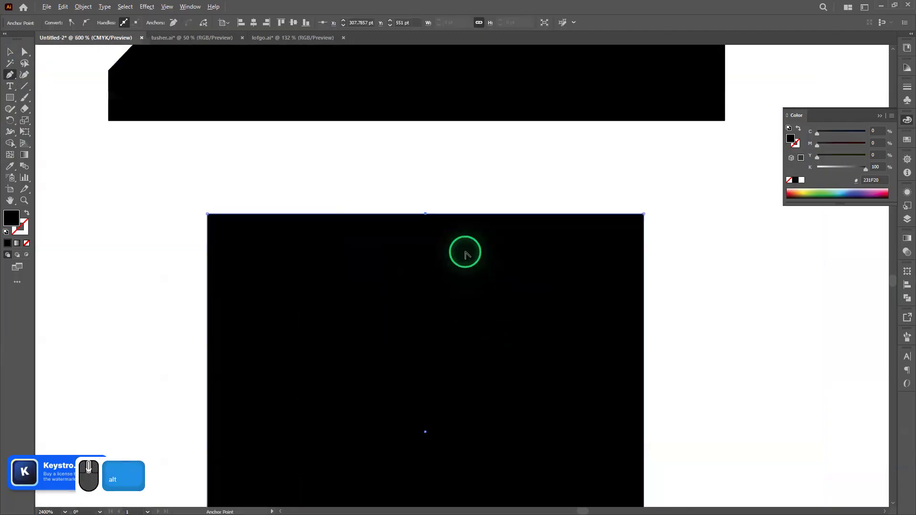
{"action": "key", "text": "a"}
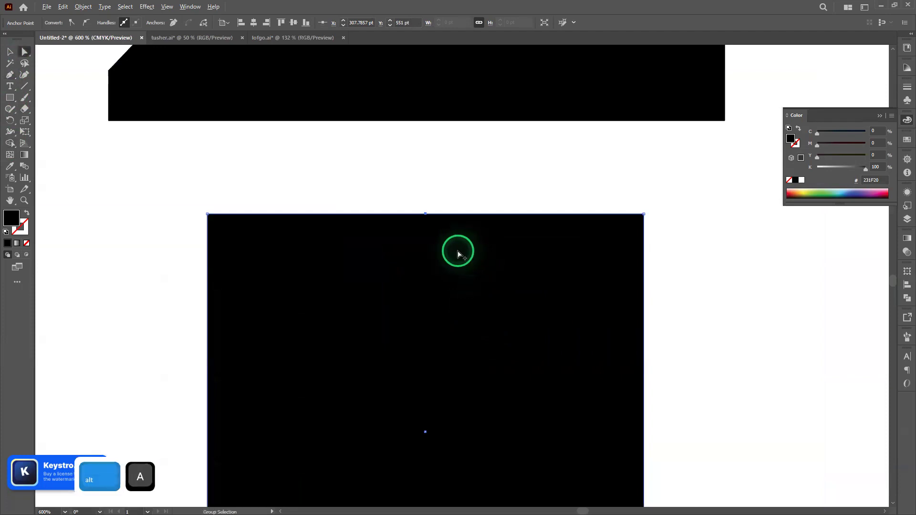
{"action": "scroll", "coordinate": [465, 253], "scroll_direction": "down", "scroll_amount": 2, "text": "alt"}
{"action": "scroll", "coordinate": [459, 260], "scroll_direction": "down", "scroll_amount": 1, "text": "alt"}
{"action": "left_click_drag", "start_coordinate": [446, 237], "coordinate": [443, 165]}
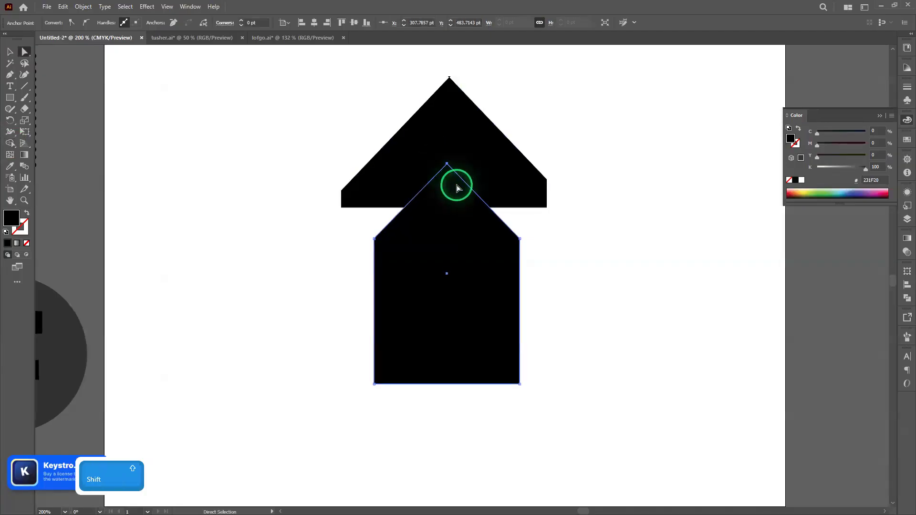
- Convert the raised peak into a smooth point with horizontal handles, rounding the shape's top into an arch
{"action": "scroll", "coordinate": [454, 177], "scroll_direction": "up", "scroll_amount": 2, "text": "alt"}
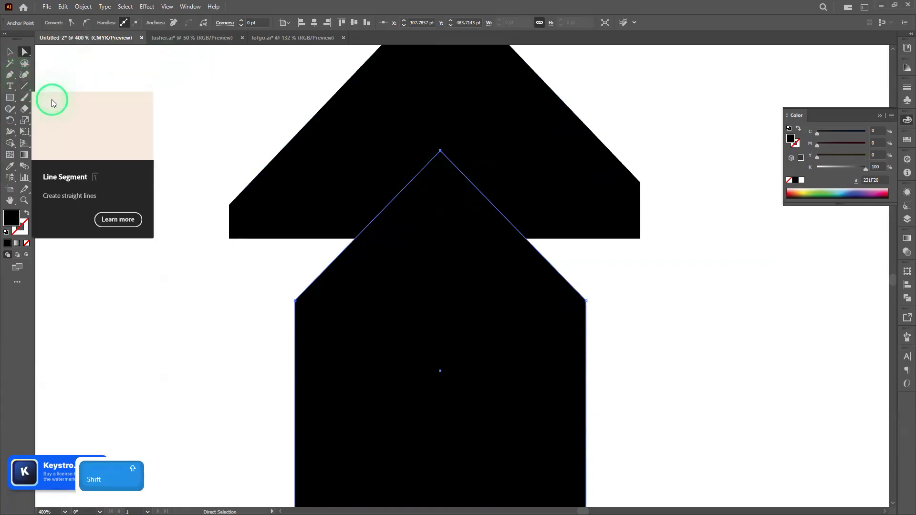
{"action": "key", "text": "shift+c"}
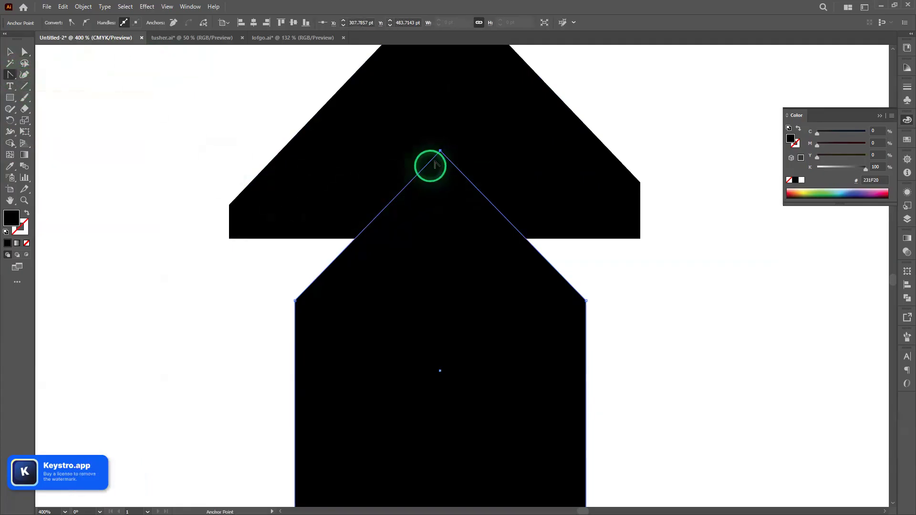
{"action": "left_click_drag", "start_coordinate": [440, 151], "coordinate": [502, 151]}
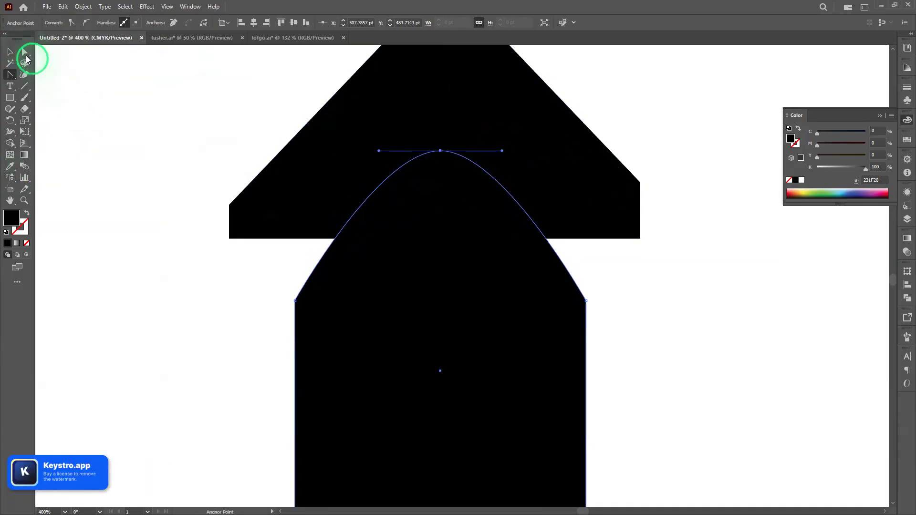
- Move the arched shape up into the roof and align both shapes on their horizontal centres
{"action": "left_click", "coordinate": [10, 51]}
{"action": "left_click", "coordinate": [679, 357]}
{"action": "left_click_drag", "start_coordinate": [469, 380], "coordinate": [468, 304]}
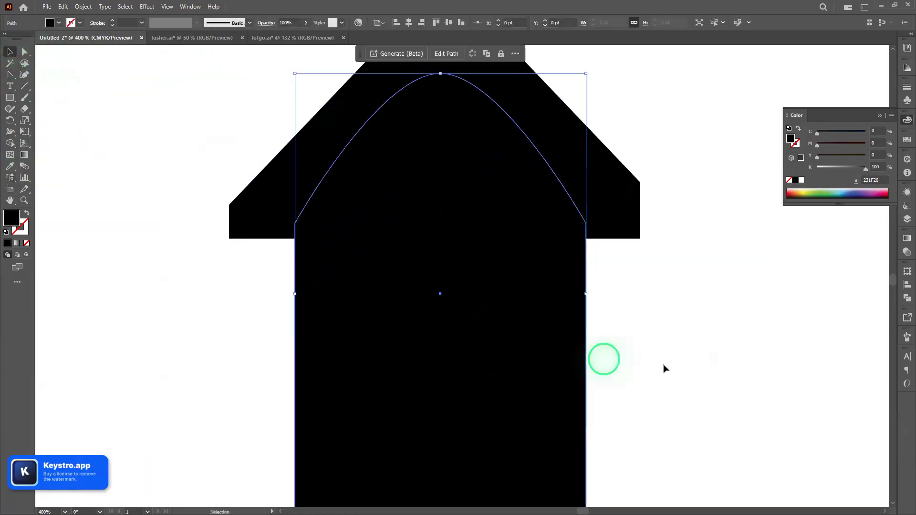
{"action": "scroll", "coordinate": [673, 382], "scroll_direction": "up", "scroll_amount": 2}
{"action": "left_click_drag", "start_coordinate": [745, 353], "coordinate": [195, 164]}
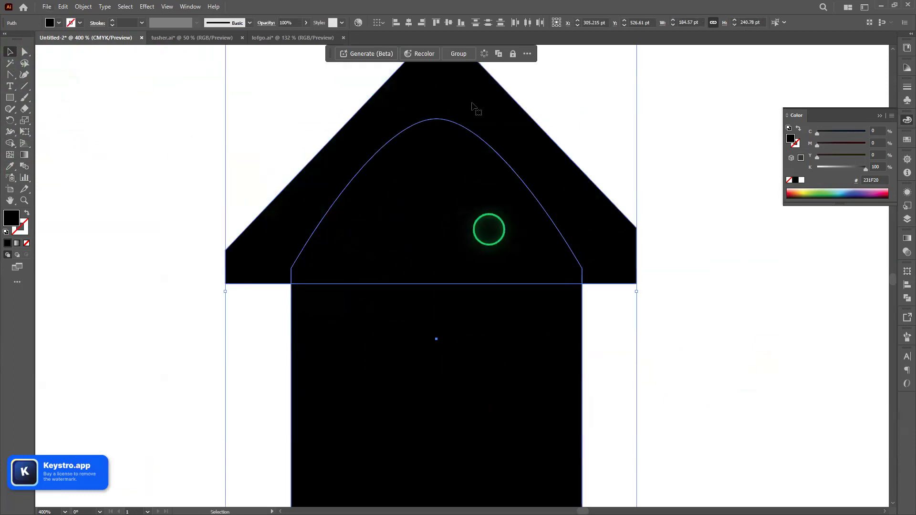
{"action": "left_click", "coordinate": [408, 22]}
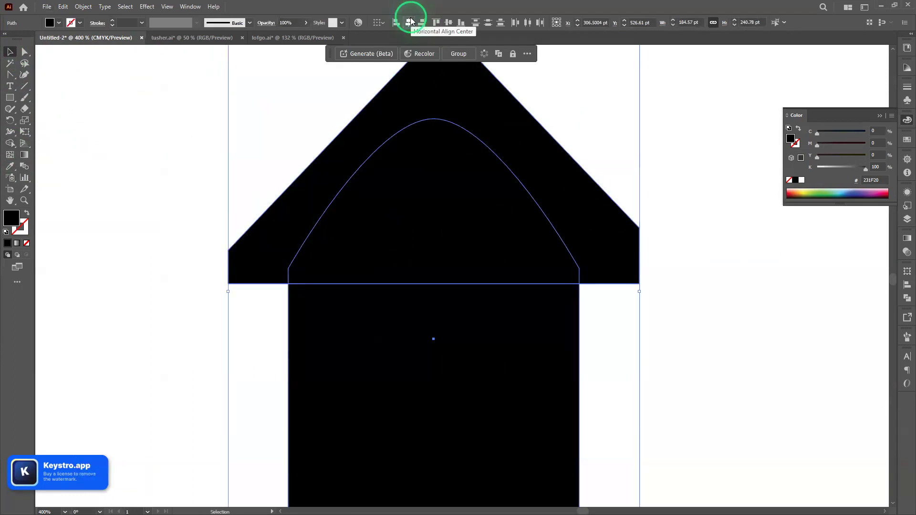
{"action": "left_click", "coordinate": [720, 218]}
{"action": "left_click_drag", "start_coordinate": [711, 368], "coordinate": [256, 76]}
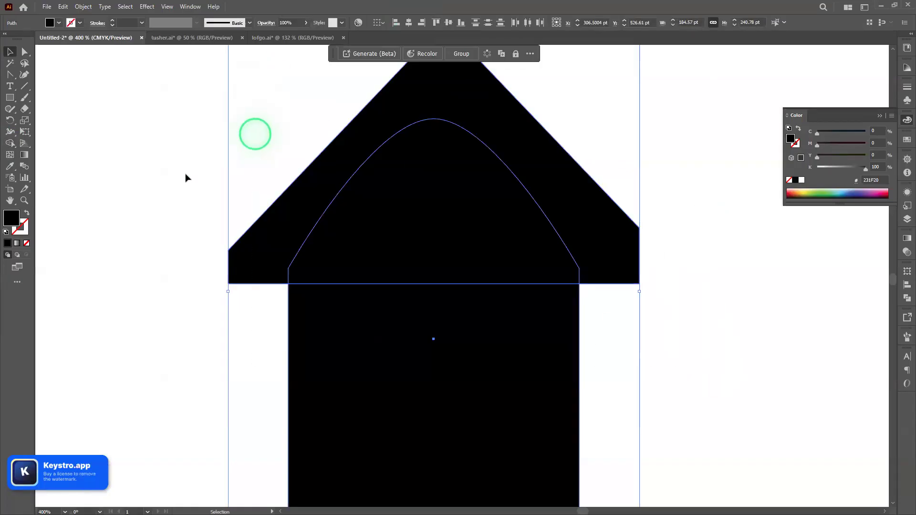
{"action": "left_click", "coordinate": [8, 142]}
{"action": "scroll", "coordinate": [445, 192], "scroll_direction": "down", "scroll_amount": 1}
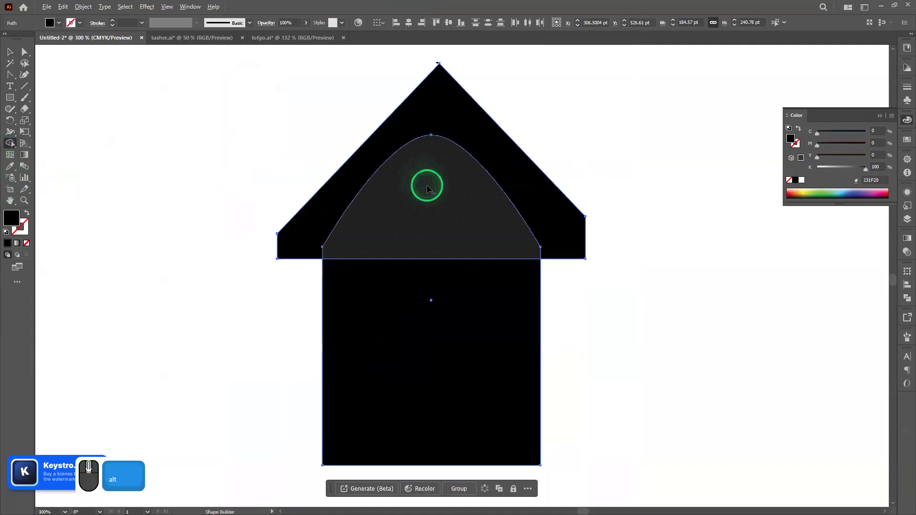
{"action": "left_click_drag", "start_coordinate": [621, 263], "coordinate": [612, 281]}
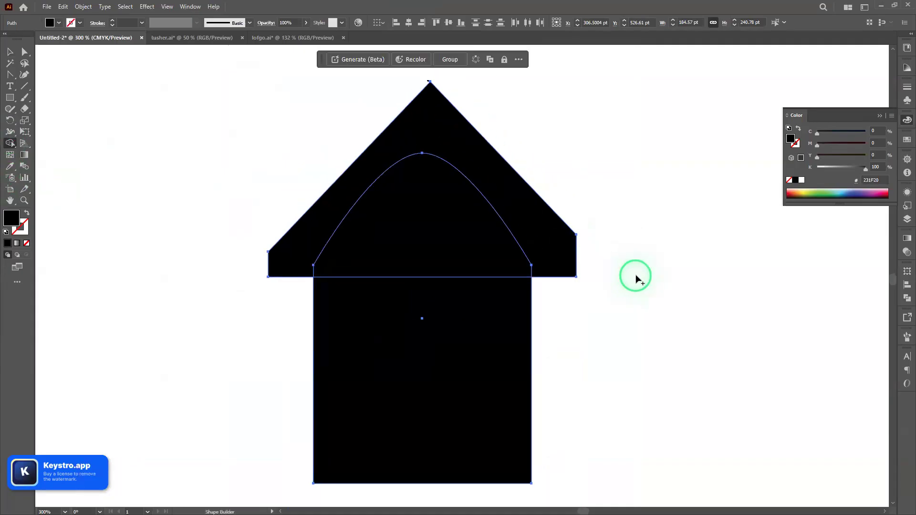
{"action": "key", "text": "v"}
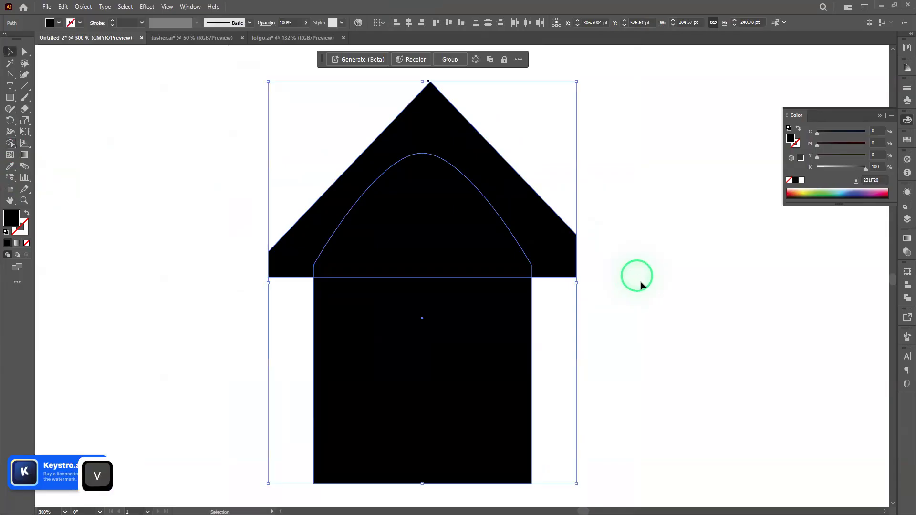
{"action": "left_click", "coordinate": [638, 291]}
- Duplicate the arched shape straight up by a small offset inside the roof
{"action": "left_click", "coordinate": [442, 340]}
{"action": "left_click_drag", "start_coordinate": [442, 340], "coordinate": [443, 316]}
{"action": "left_click_drag", "start_coordinate": [658, 351], "coordinate": [274, 128]}
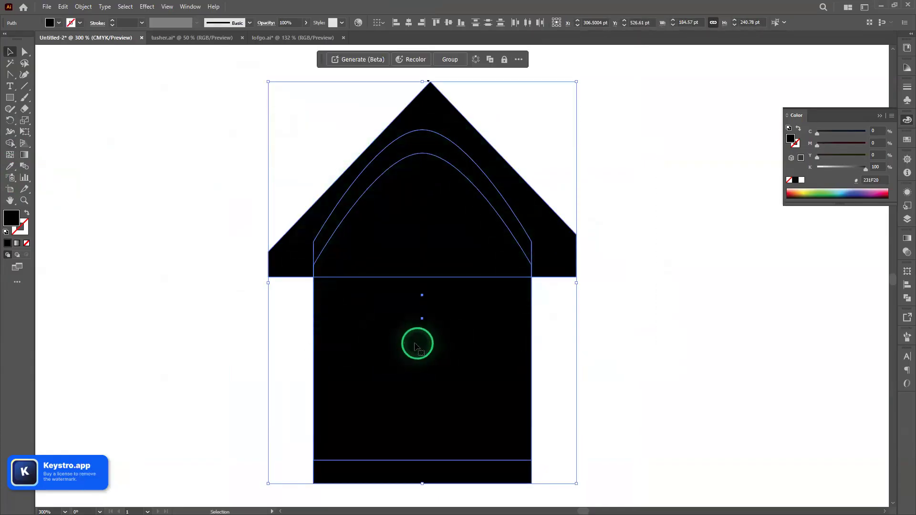
{"action": "left_click", "coordinate": [677, 370]}
- Widen the raised arch copy symmetrically beyond the original arch on both sides, and select the roof and both arches
{"action": "left_click", "coordinate": [434, 352]}
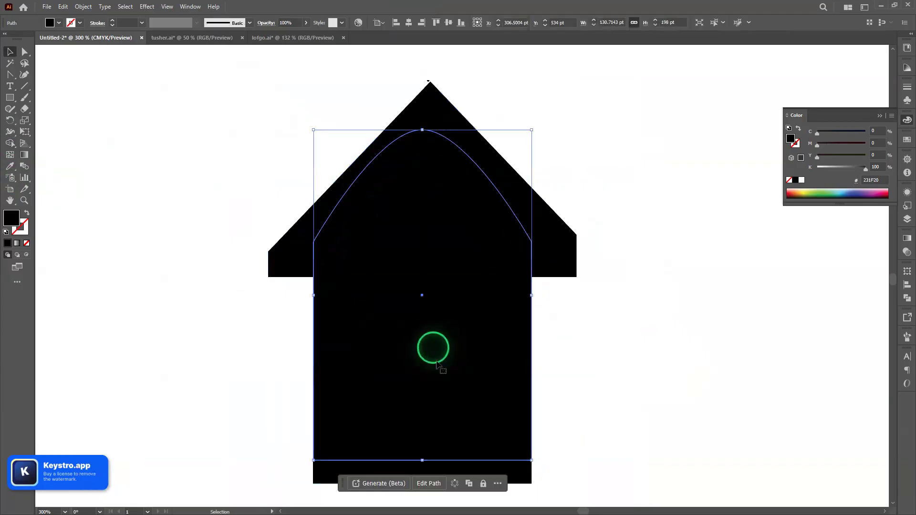
{"action": "left_click_drag", "start_coordinate": [313, 296], "coordinate": [308, 295]}
{"action": "left_click_drag", "start_coordinate": [532, 297], "coordinate": [546, 293]}
{"action": "key", "text": "ctrl+z"}
{"action": "left_click_drag", "start_coordinate": [687, 334], "coordinate": [278, 191]}
{"action": "left_click", "coordinate": [335, 323]}
{"action": "left_click", "coordinate": [645, 331]}
{"action": "left_click", "coordinate": [464, 346]}
{"action": "left_click", "coordinate": [432, 330]}
{"action": "left_click", "coordinate": [307, 299]}
{"action": "left_click_drag", "start_coordinate": [308, 295], "coordinate": [301, 294]}
{"action": "left_click_drag", "start_coordinate": [245, 188], "coordinate": [698, 402]}
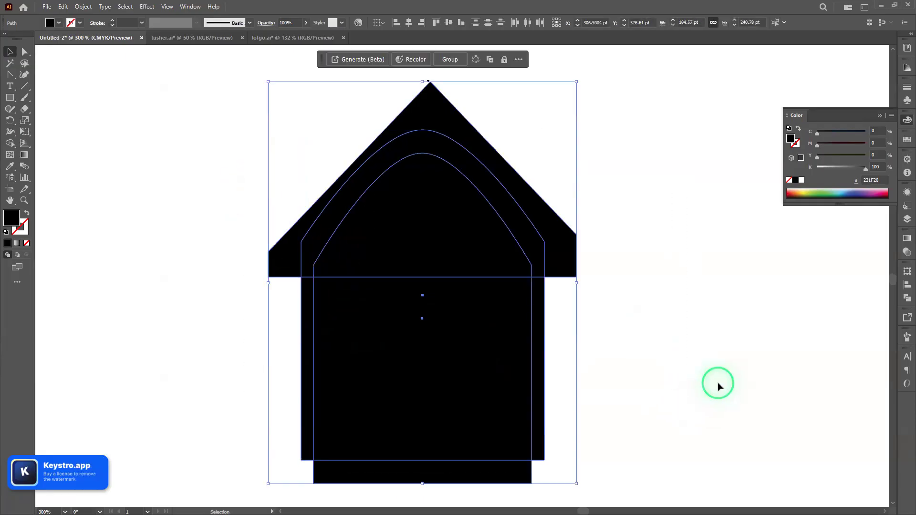
- Cut away the band between the two arches and the strip below the body with the Shape Builder tool
{"action": "left_click", "coordinate": [17, 145]}
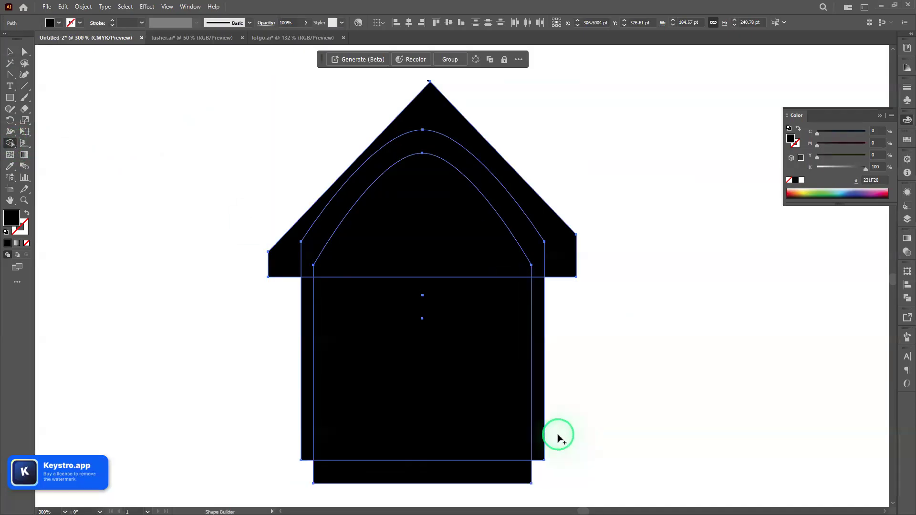
{"action": "left_click_drag", "start_coordinate": [541, 460], "coordinate": [540, 445]}
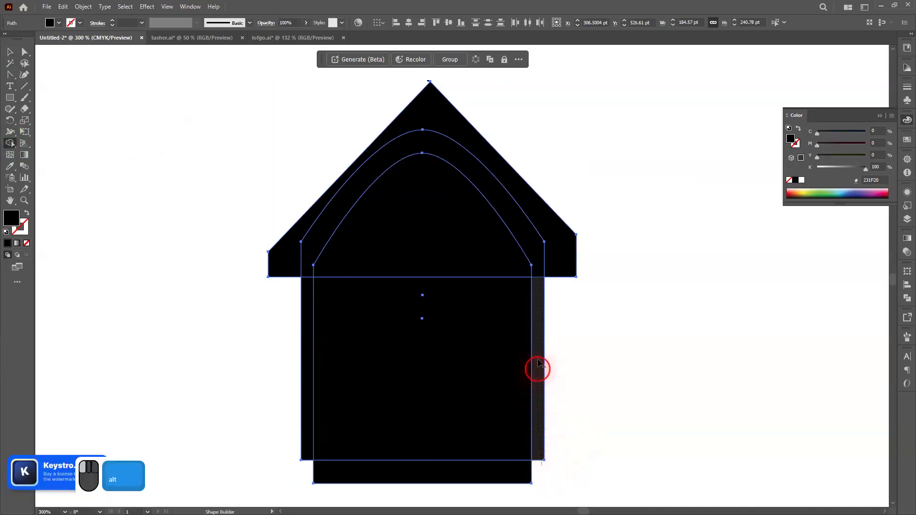
{"action": "left_click_drag", "start_coordinate": [544, 291], "coordinate": [542, 248]}
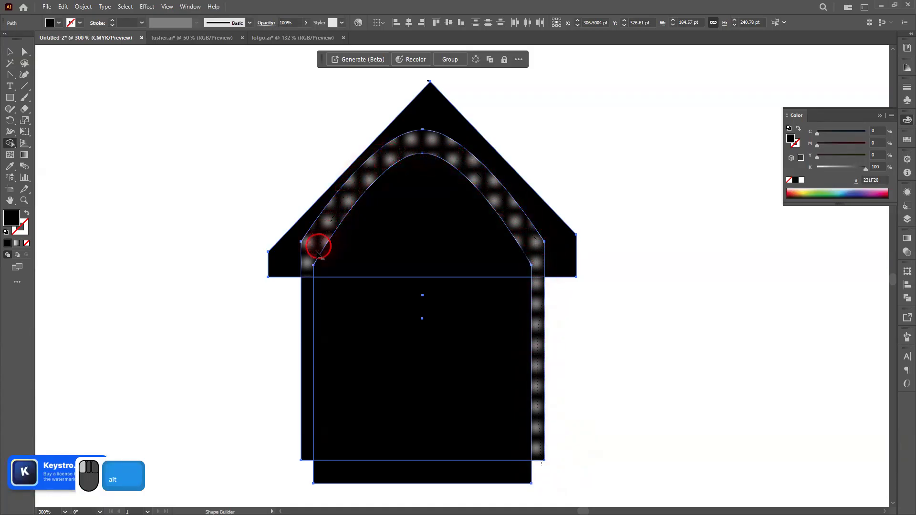
{"action": "left_click_drag", "start_coordinate": [309, 273], "coordinate": [306, 298]}
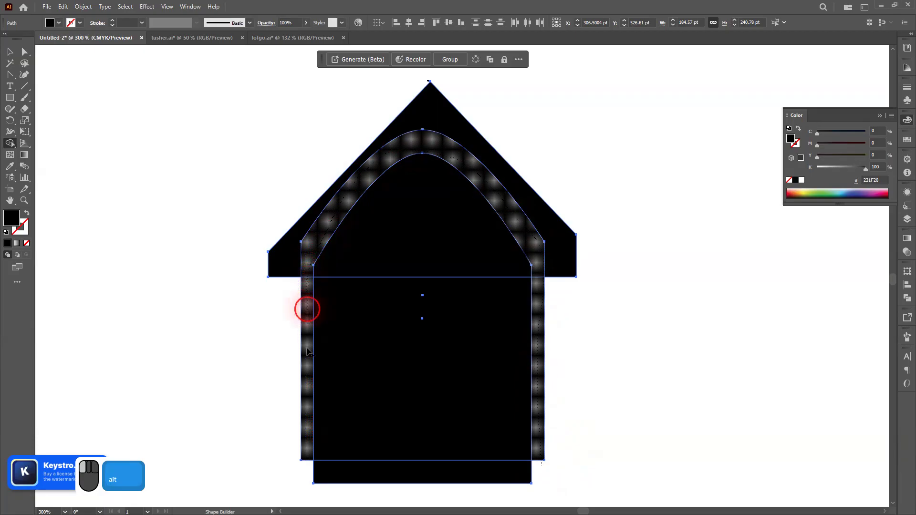
{"action": "mouse_move", "coordinate": [302, 430]}
{"action": "left_mouse_down"}
{"action": "mouse_move", "coordinate": [301, 467]}
{"action": "mouse_move", "coordinate": [417, 481]}
{"action": "left_mouse_up"}
{"action": "left_click", "coordinate": [10, 51]}
{"action": "left_click", "coordinate": [221, 80]}
- Nudge the roof piece down so that the gap above the arched body becomes narrower
{"action": "left_click", "coordinate": [411, 107]}
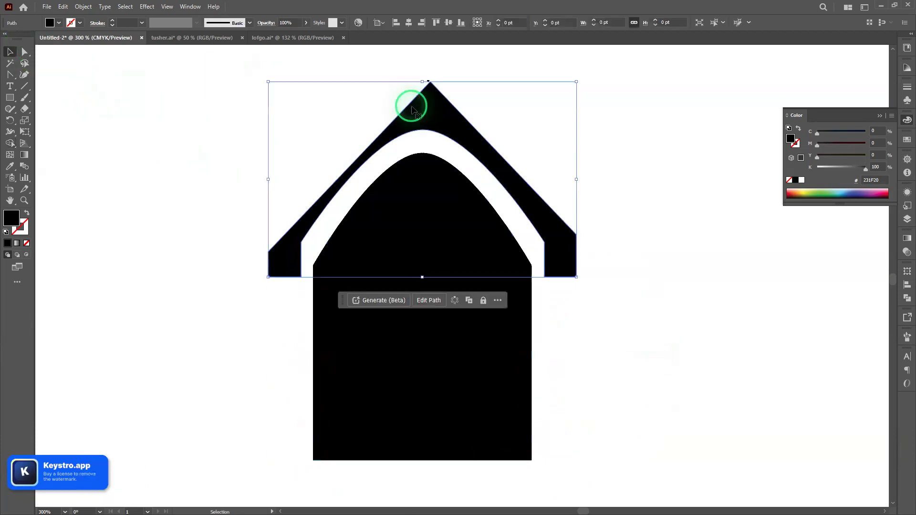
{"action": "key", "text": "Down"}
{"action": "key", "text": "Down"}
{"action": "key", "text": "Down"}
{"action": "key", "text": "Down"}
{"action": "key", "text": "Down"}
{"action": "key", "text": "Down"}
{"action": "key", "text": "Down"}
{"action": "key", "text": "Down"}
{"action": "key", "text": "Down"}
{"action": "key", "text": "Down"}
{"action": "key", "text": "Down"}
{"action": "key", "text": "Down"}
{"action": "key", "text": "Down"}
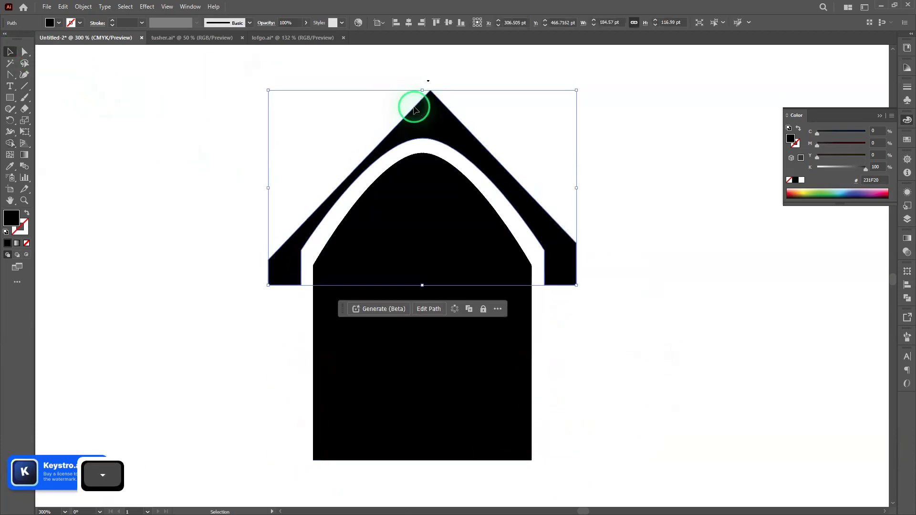
{"action": "key", "text": "Up"}
{"action": "key", "text": "Up"}
{"action": "key", "text": "Up"}
{"action": "key", "text": "Up"}
{"action": "key", "text": "Up"}
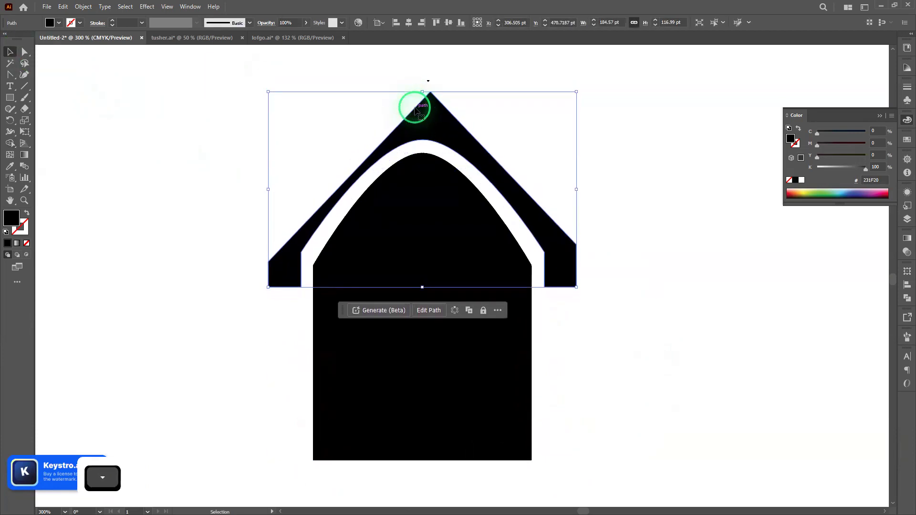
{"action": "left_click", "coordinate": [344, 75]}
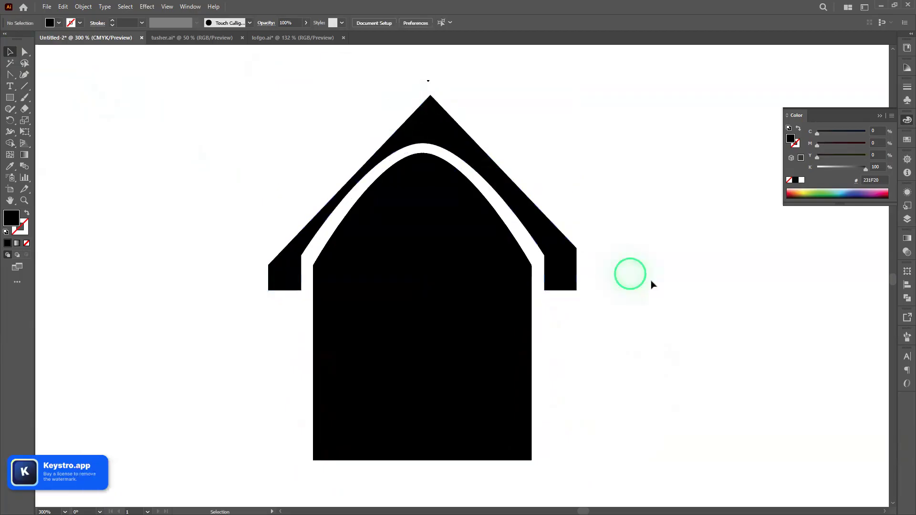
- Draw a door rectangle about 43 × 63 pt and place it at the base of the house body
{"action": "left_click_drag", "start_coordinate": [650, 282], "coordinate": [621, 215]}
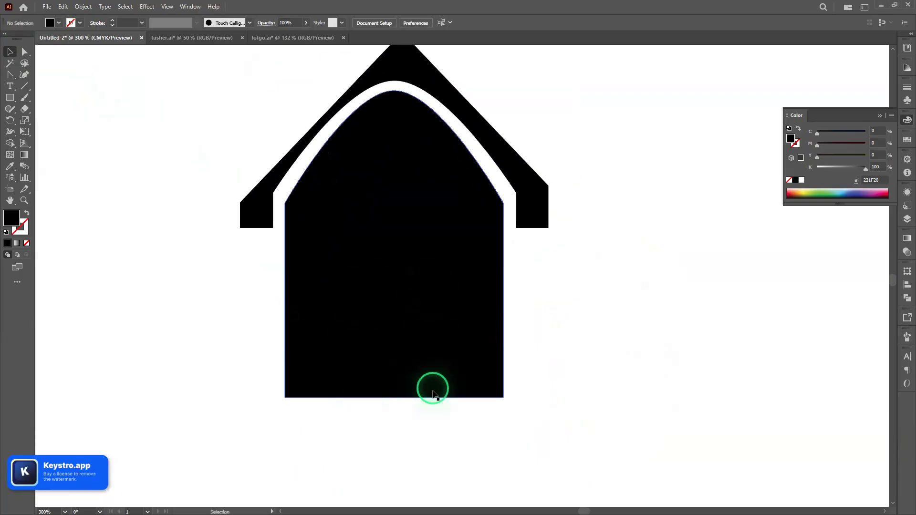
{"action": "left_click", "coordinate": [11, 100]}
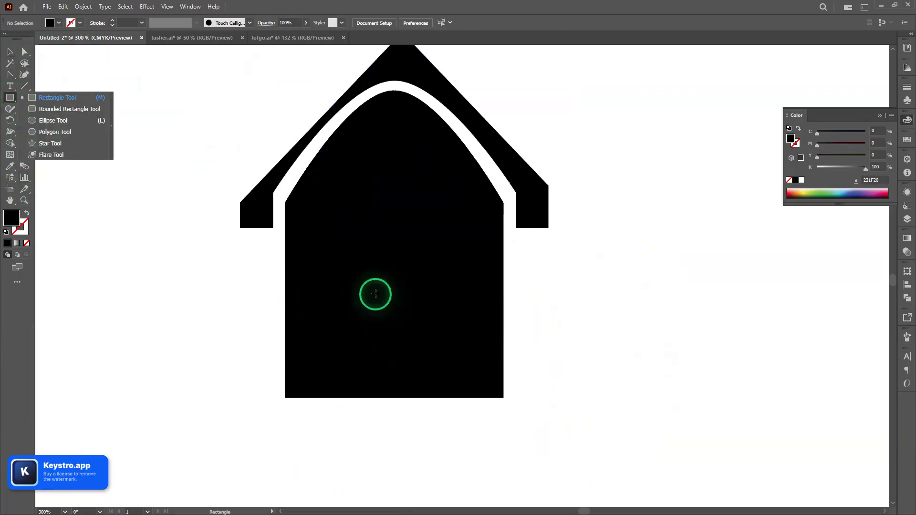
{"action": "left_click_drag", "start_coordinate": [375, 294], "coordinate": [374, 291]}
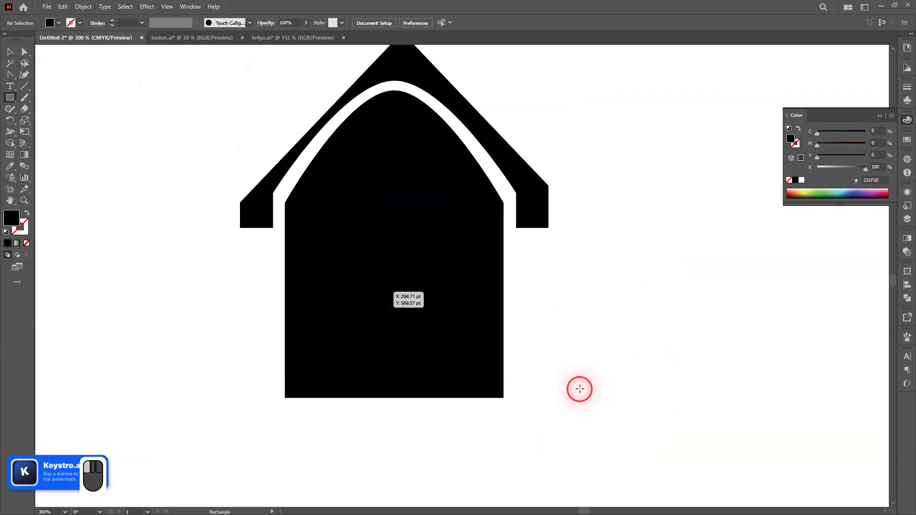
{"action": "mouse_move", "coordinate": [551, 308]}
{"action": "left_mouse_down"}
{"action": "mouse_move", "coordinate": [614, 413]}
{"action": "mouse_move", "coordinate": [624, 413]}
{"action": "left_mouse_up"}
{"action": "key", "text": "v"}
{"action": "left_click_drag", "start_coordinate": [587, 365], "coordinate": [382, 343]}
- Align the door rectangle to the body's horizontal centre, using the body as the key object
{"action": "left_click_drag", "start_coordinate": [612, 381], "coordinate": [347, 339]}
{"action": "left_click", "coordinate": [408, 22]}
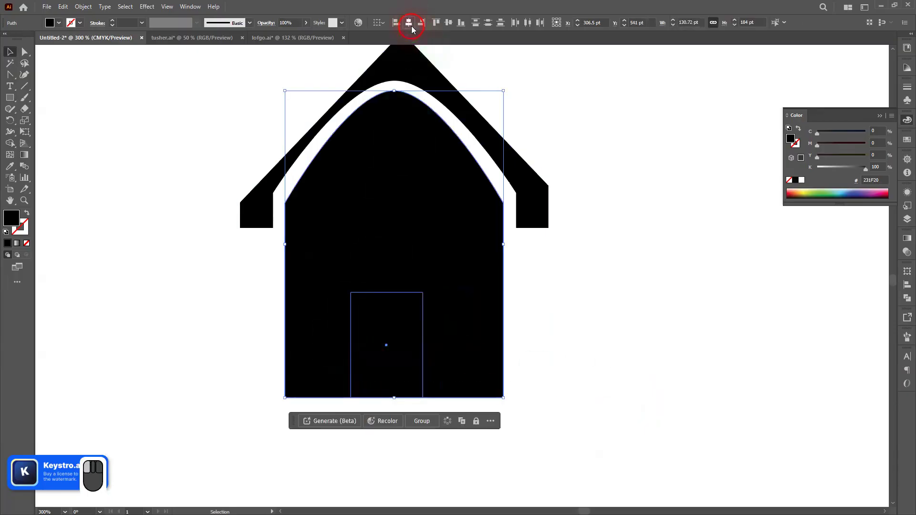
{"action": "key", "text": "ctrl+z"}
{"action": "left_click", "coordinate": [467, 252]}
{"action": "left_click", "coordinate": [409, 21]}
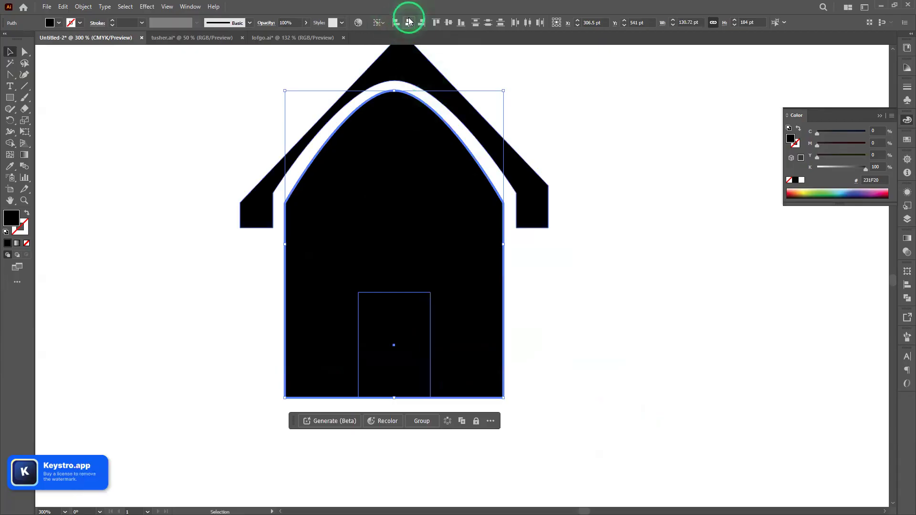
{"action": "left_click", "coordinate": [659, 378]}
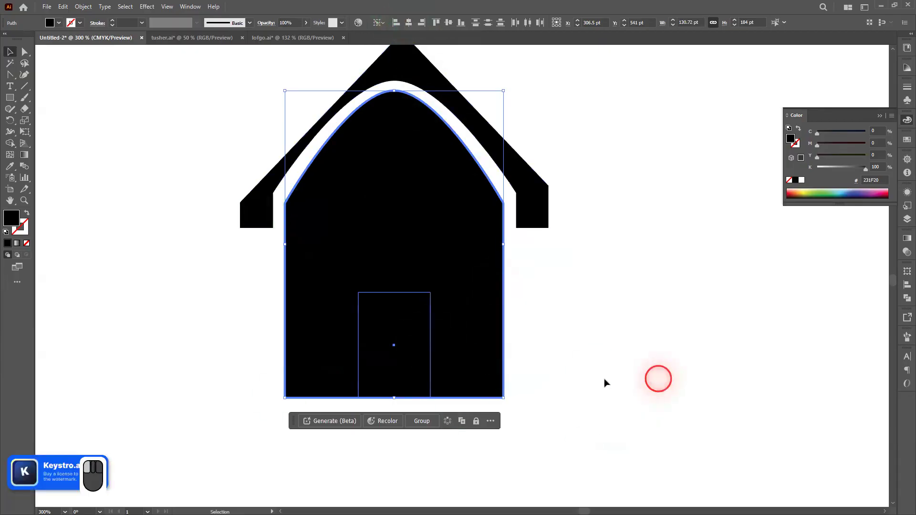
{"action": "left_click", "coordinate": [395, 350]}
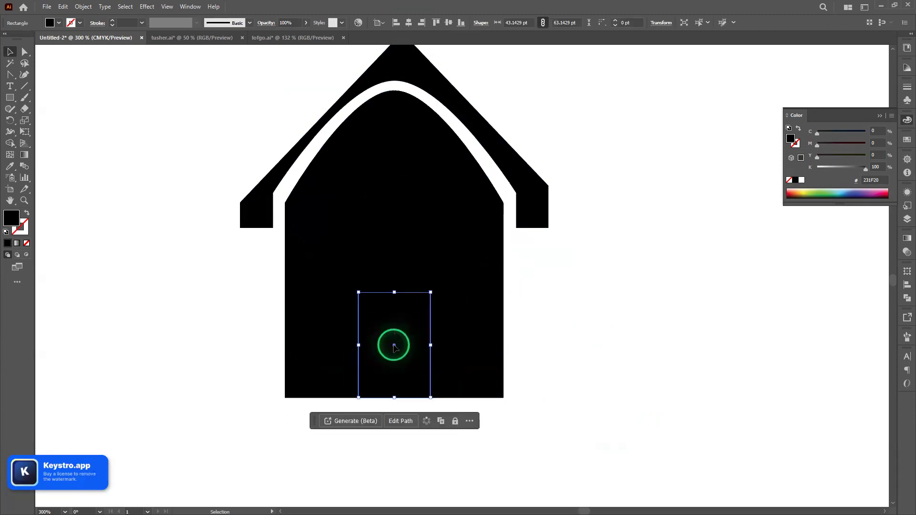
{"action": "scroll", "coordinate": [393, 347], "scroll_direction": "up", "scroll_amount": 3}
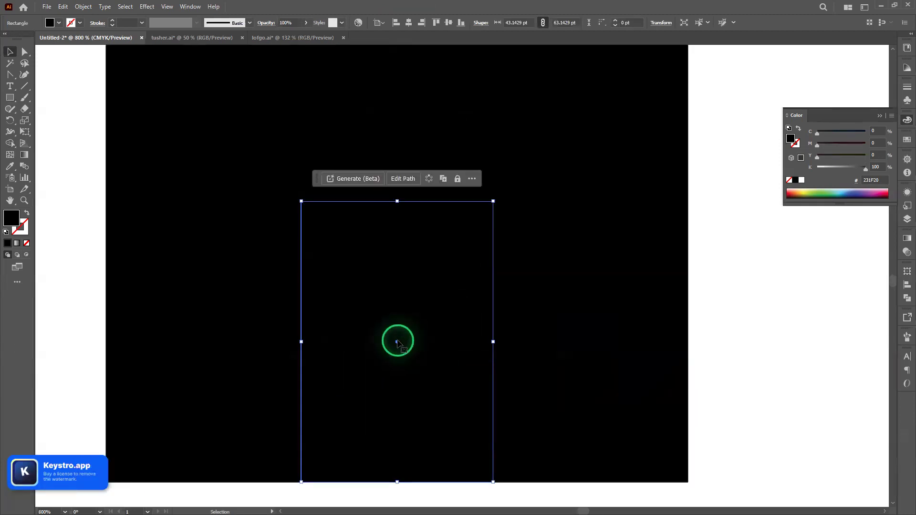
{"action": "left_click", "coordinate": [398, 342]}
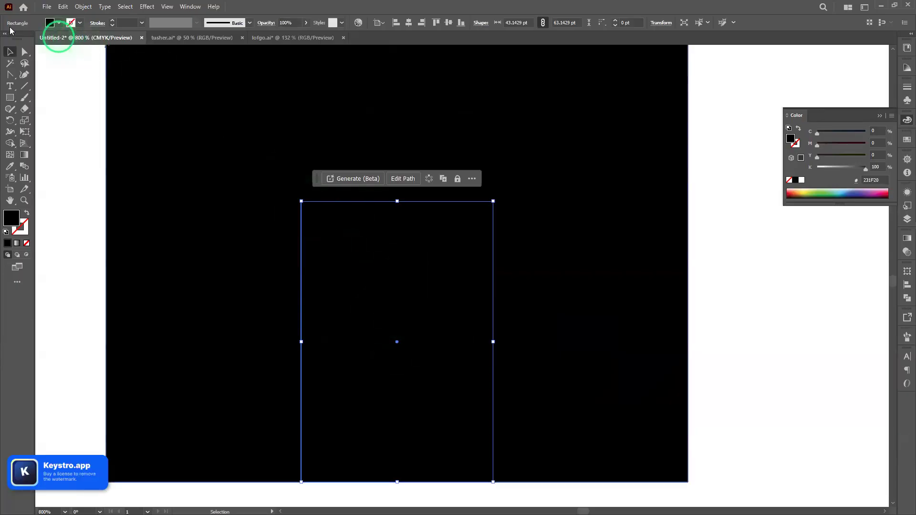
{"action": "left_click", "coordinate": [22, 54]}
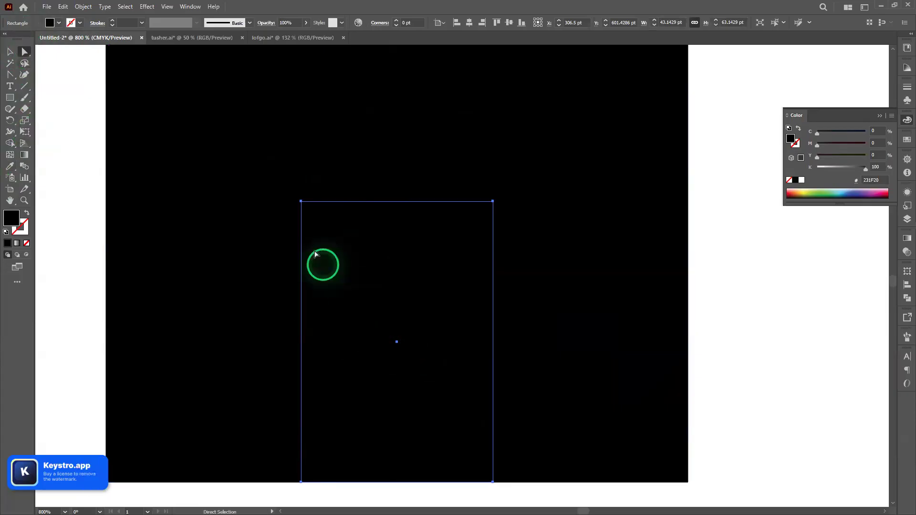
{"action": "left_click_drag", "start_coordinate": [300, 202], "coordinate": [307, 210]}
{"action": "key", "text": "ctrl+z"}
{"action": "left_click", "coordinate": [10, 51]}
{"action": "left_click", "coordinate": [706, 353]}
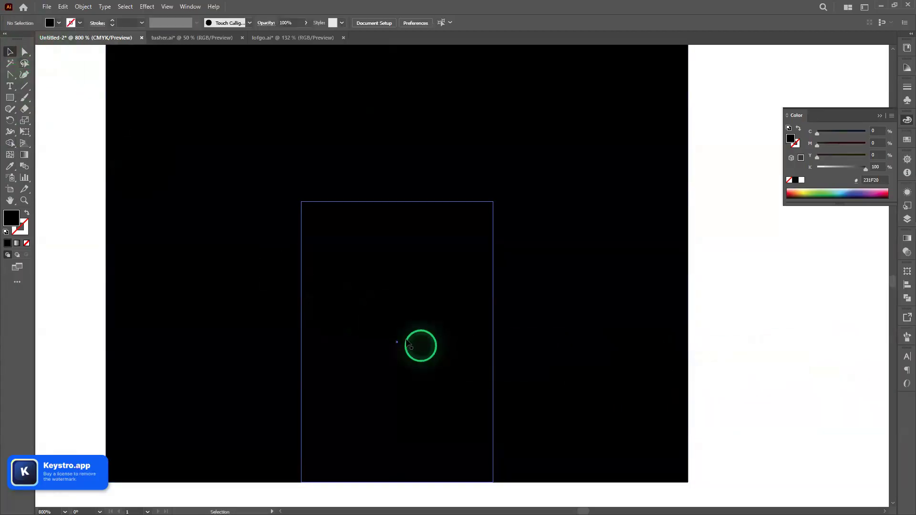
{"action": "left_click", "coordinate": [398, 344]}
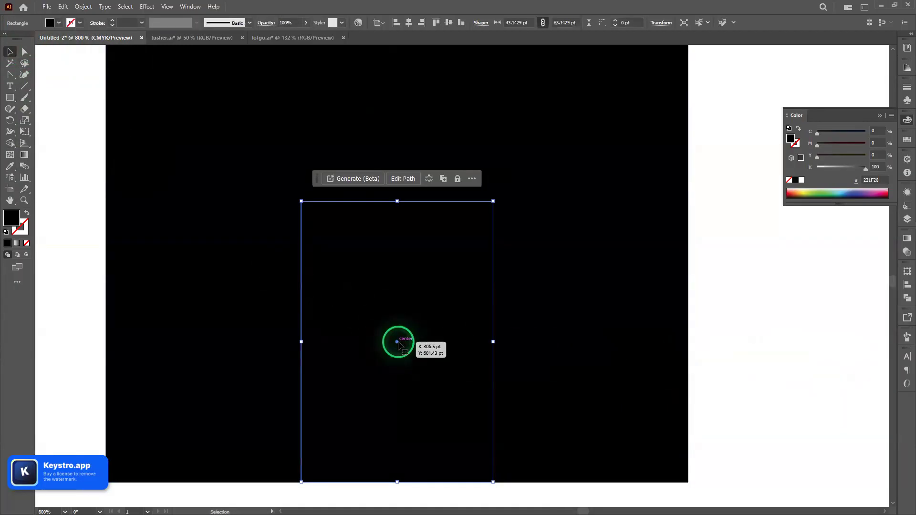
{"action": "scroll", "coordinate": [453, 331], "scroll_direction": "down", "scroll_amount": 1}
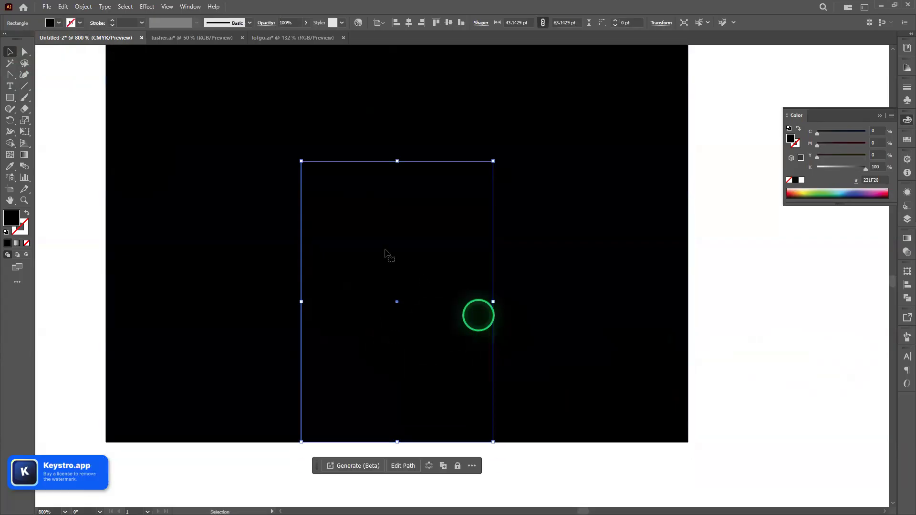
{"action": "left_click", "coordinate": [11, 75]}
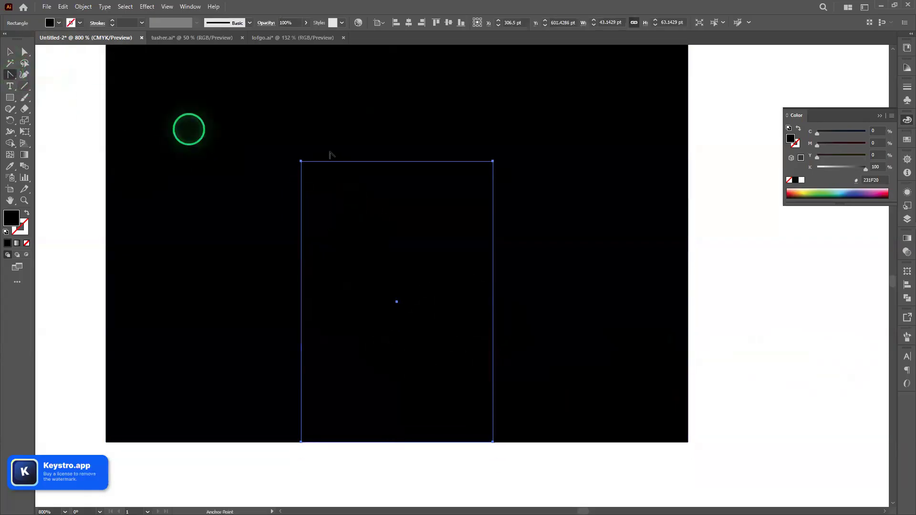
{"action": "left_click_drag", "start_coordinate": [301, 162], "coordinate": [327, 143]}
{"action": "key", "text": "ctrl+z"}
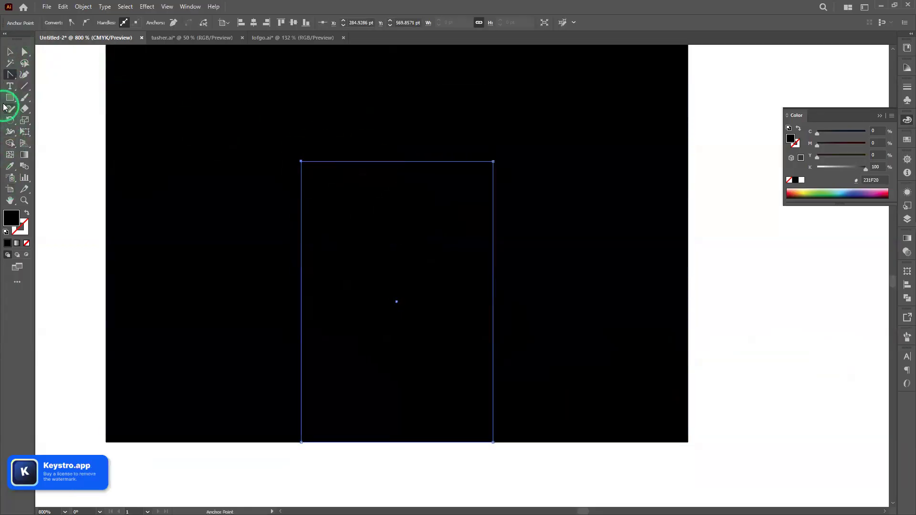
- Add an anchor point at the middle of the door's top edge and raise it straight up into a peak
{"action": "key", "text": "p"}
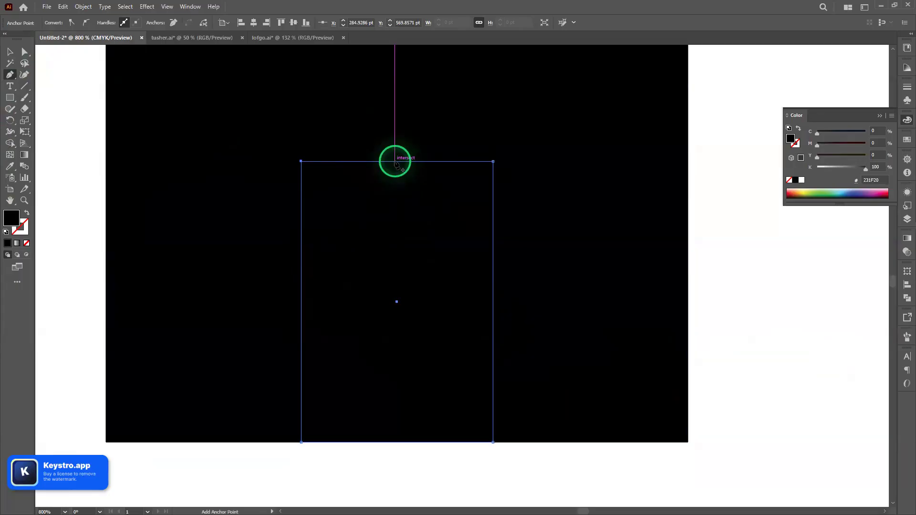
{"action": "left_click", "coordinate": [396, 162]}
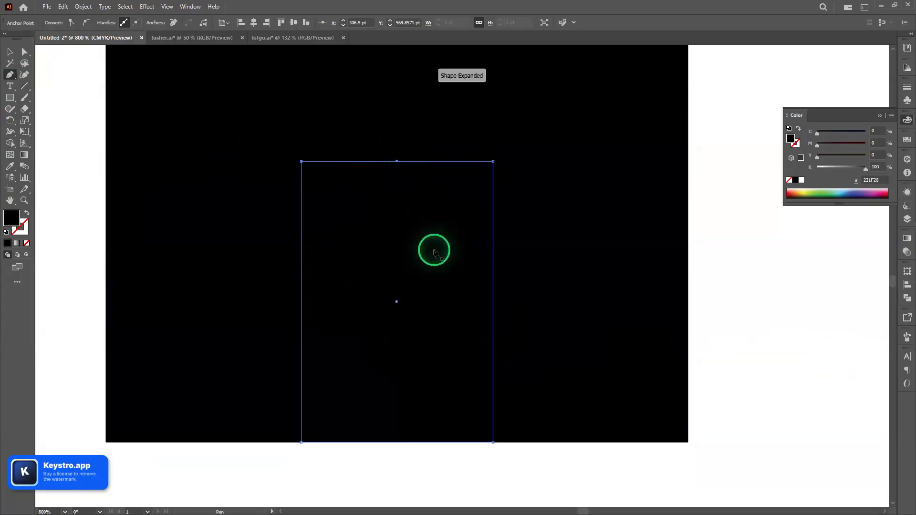
{"action": "key", "text": "s"}
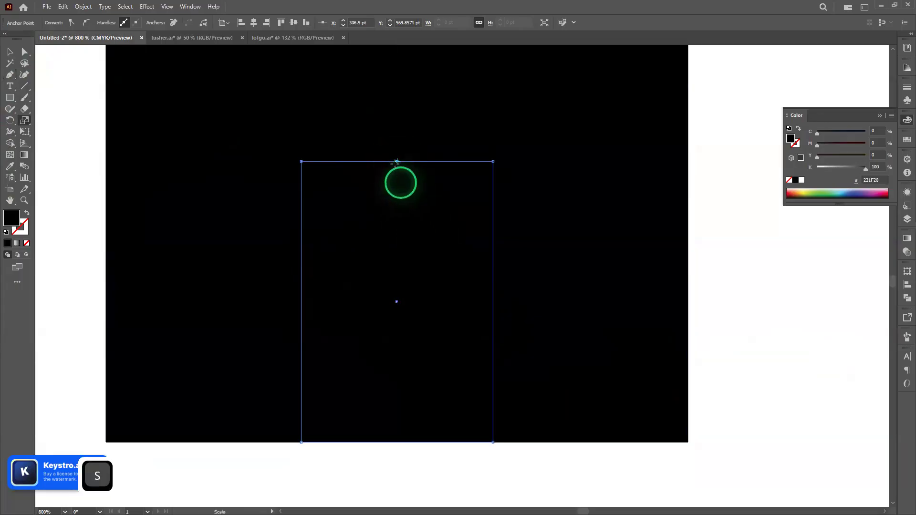
{"action": "left_click", "coordinate": [17, 51]}
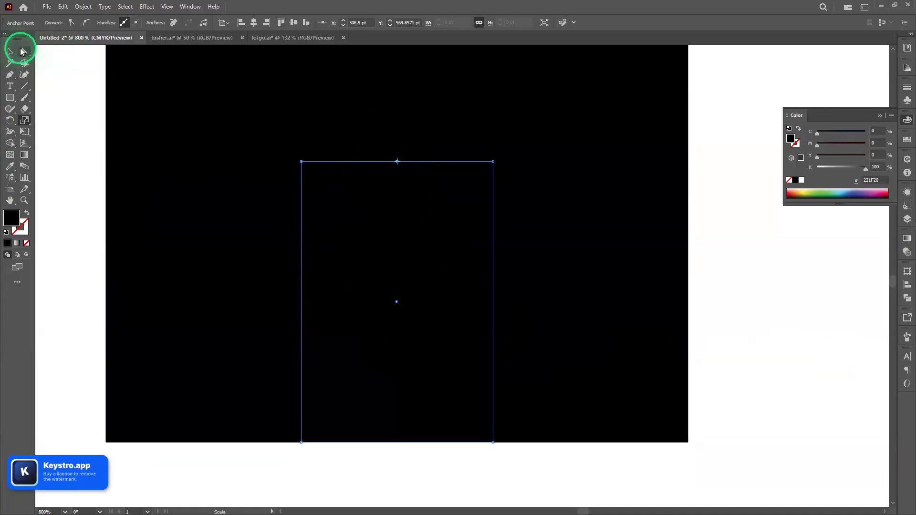
{"action": "scroll", "coordinate": [386, 200], "scroll_direction": "up", "scroll_amount": 2}
{"action": "left_click", "coordinate": [397, 207]}
{"action": "left_click_drag", "start_coordinate": [398, 210], "coordinate": [398, 151]}
- Convert the door's peak into a smooth point with horizontal handles nearly as wide as the door
{"action": "left_click", "coordinate": [32, 68]}
{"action": "key", "text": "shift+c"}
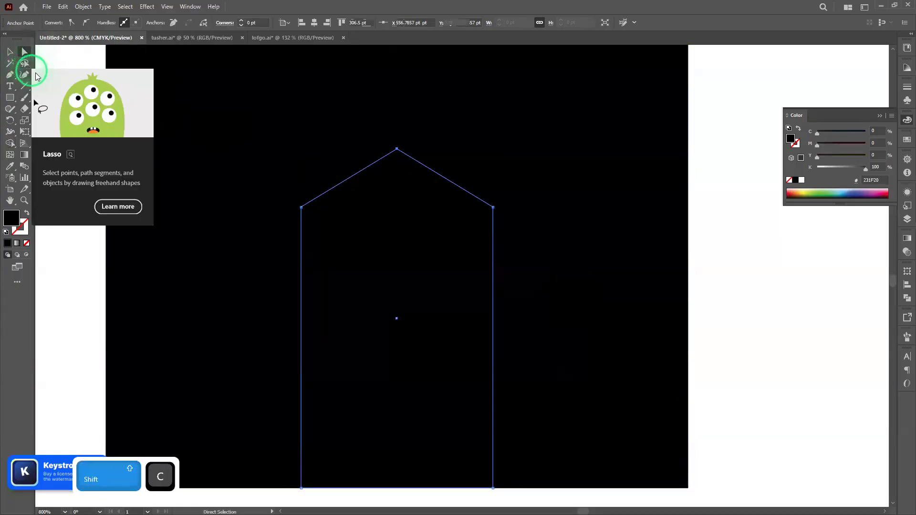
{"action": "left_click", "coordinate": [393, 151]}
{"action": "left_click_drag", "start_coordinate": [396, 150], "coordinate": [489, 148]}
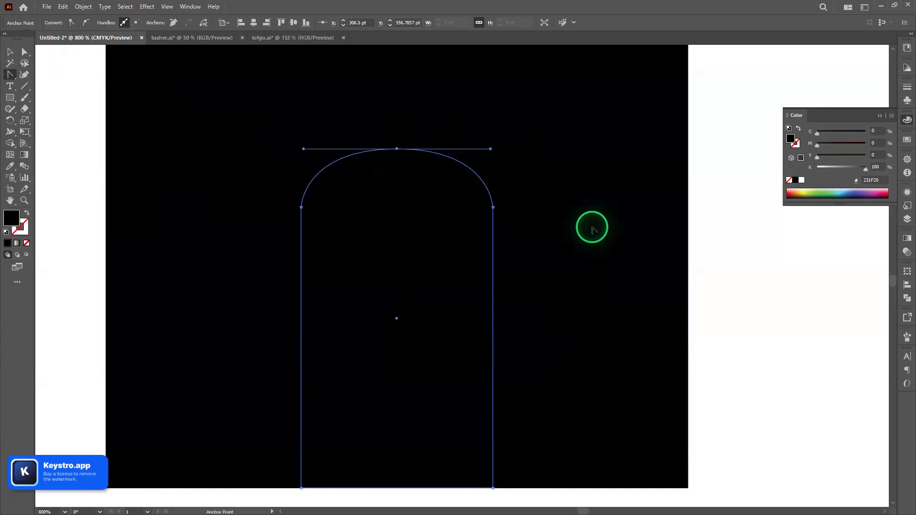
- Lower the door's top anchor point straight down by about 6 pt to flatten the curve
{"action": "scroll", "coordinate": [608, 317], "scroll_direction": "down", "scroll_amount": 1}
{"action": "left_click_drag", "start_coordinate": [608, 317], "coordinate": [575, 283]}
{"action": "key", "text": "a"}
{"action": "left_click_drag", "start_coordinate": [417, 156], "coordinate": [417, 177]}
- Select the body and the door shape together and cut the door opening out with the Shape Builder tool
{"action": "scroll", "coordinate": [663, 180], "scroll_direction": "down", "scroll_amount": 2}
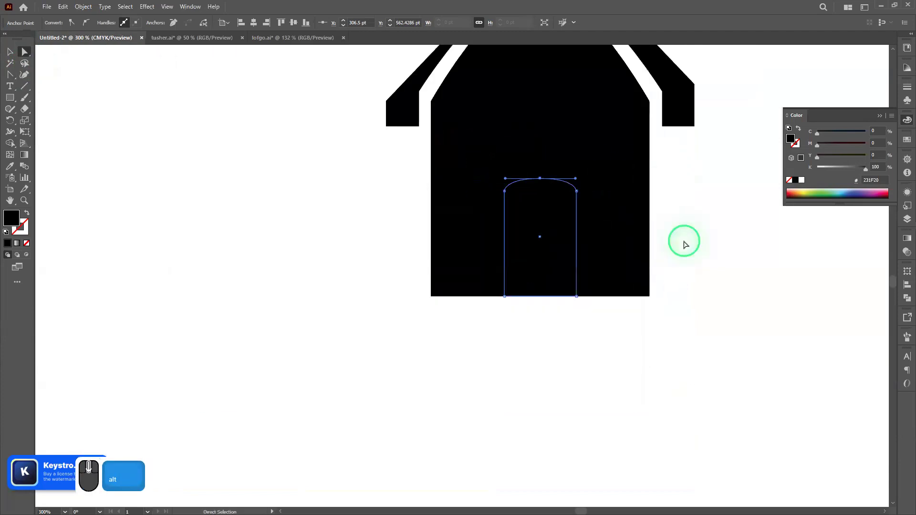
{"action": "left_click_drag", "start_coordinate": [684, 247], "coordinate": [404, 187]}
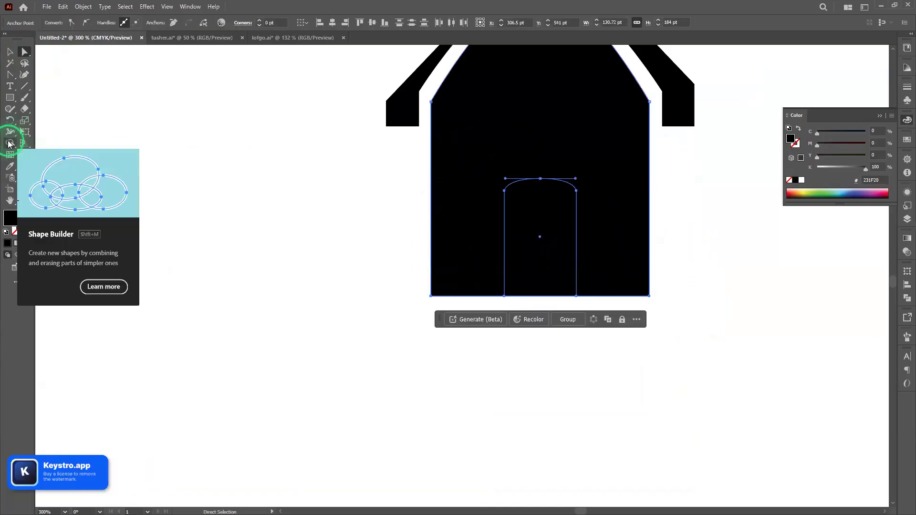
{"action": "left_click", "coordinate": [10, 143]}
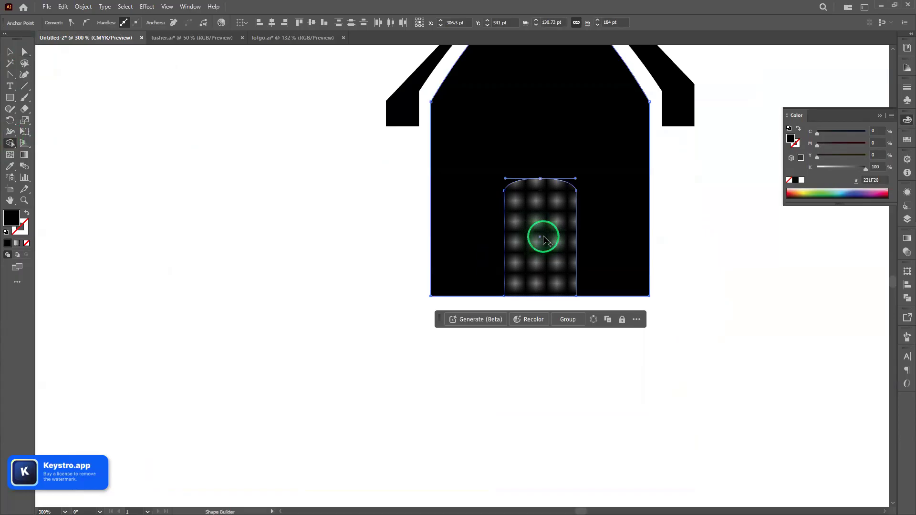
{"action": "left_click", "coordinate": [544, 237], "text": "alt"}
{"action": "scroll", "coordinate": [708, 266], "scroll_direction": "down", "scroll_amount": 1, "text": "alt"}
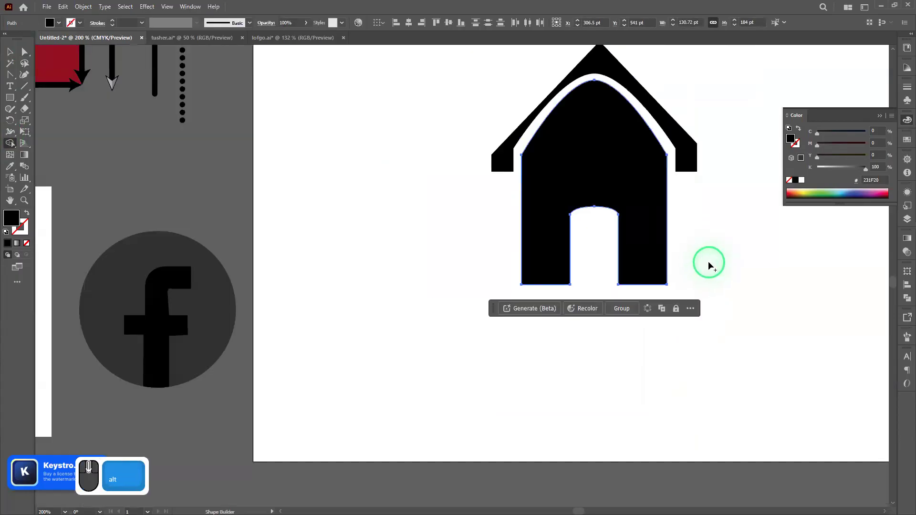
- Select the roof and the body of the house and group them
{"action": "left_click_drag", "start_coordinate": [337, 67], "coordinate": [735, 332]}
{"action": "key", "text": "v"}
{"action": "left_click_drag", "start_coordinate": [389, 72], "coordinate": [590, 327]}
{"action": "left_click", "coordinate": [545, 342]}
{"action": "left_click", "coordinate": [705, 288]}
- Move the grouped house logo to the left part of the artboard
{"action": "scroll", "coordinate": [699, 292], "scroll_direction": "down", "scroll_amount": 1, "text": "alt"}
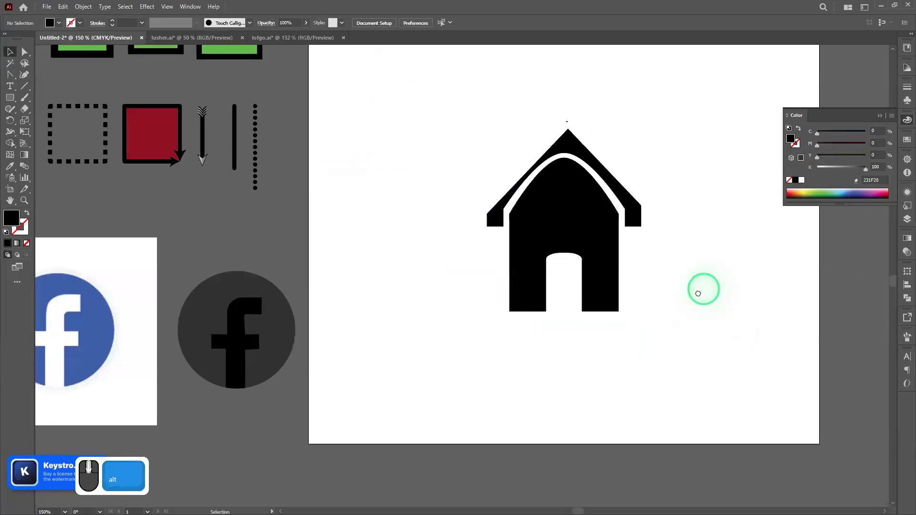
{"action": "left_click_drag", "start_coordinate": [698, 293], "coordinate": [632, 322]}
{"action": "left_click", "coordinate": [510, 298]}
{"action": "left_click_drag", "start_coordinate": [532, 262], "coordinate": [451, 227]}
{"action": "left_click_drag", "start_coordinate": [451, 226], "coordinate": [370, 227]}
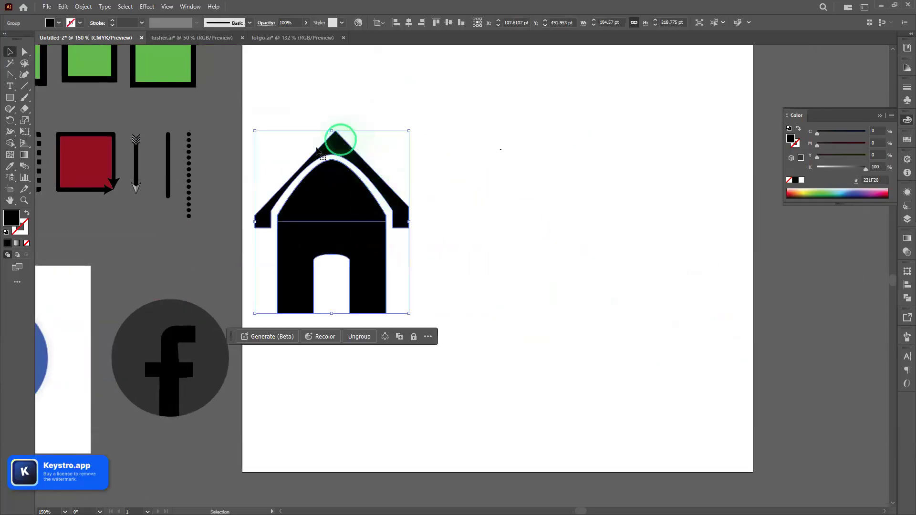
- Draw a black rectangle about 247 pt wide and 227 pt high on the artboard beside the house logo
{"action": "left_click", "coordinate": [11, 98]}
{"action": "left_click_drag", "start_coordinate": [482, 146], "coordinate": [687, 335]}
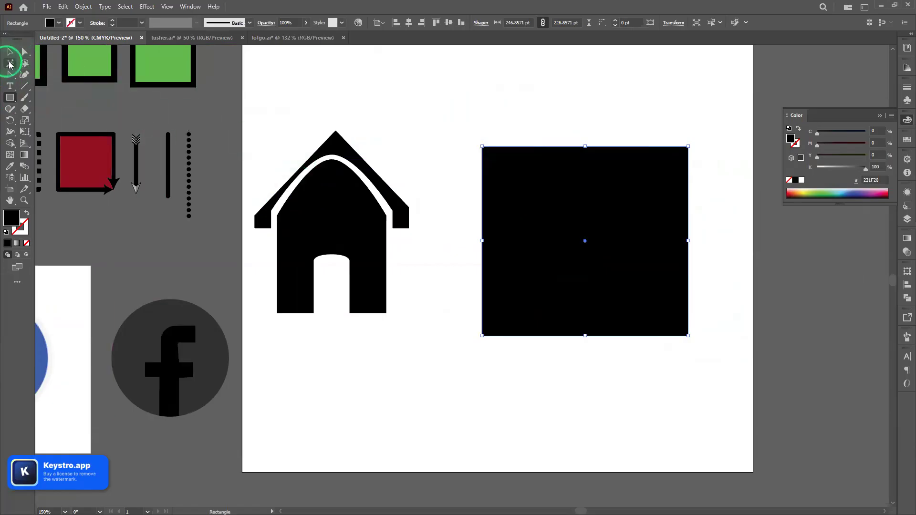
{"action": "key", "text": "v"}
{"action": "left_click", "coordinate": [691, 143], "text": "shift"}
{"action": "left_click_drag", "start_coordinate": [700, 177], "coordinate": [728, 232]}
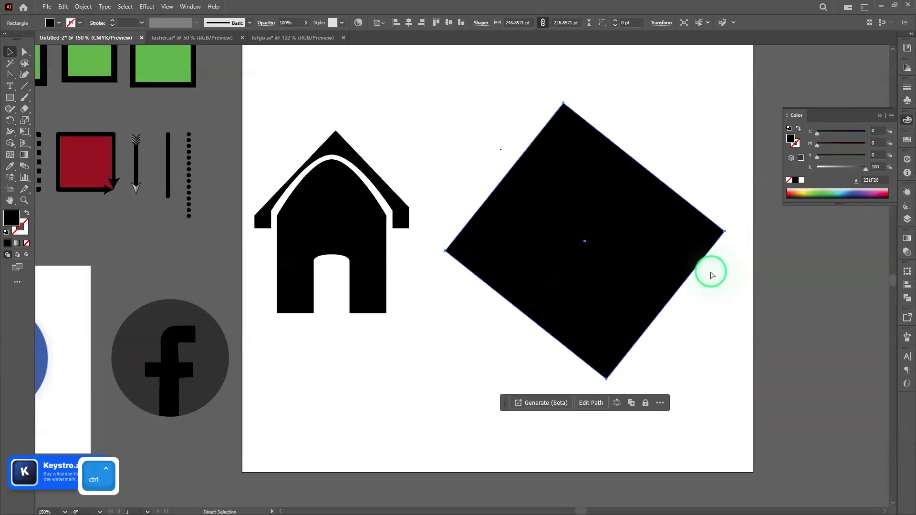
{"action": "key", "text": "ctrl+z"}
- Narrow the black rectangle to a square about 227 pt wide and rotate it into a diamond
{"action": "mouse_move", "coordinate": [689, 242]}
{"action": "left_mouse_down"}
{"action": "mouse_move", "coordinate": [661, 242]}
{"action": "mouse_move", "coordinate": [672, 241]}
{"action": "left_mouse_up"}
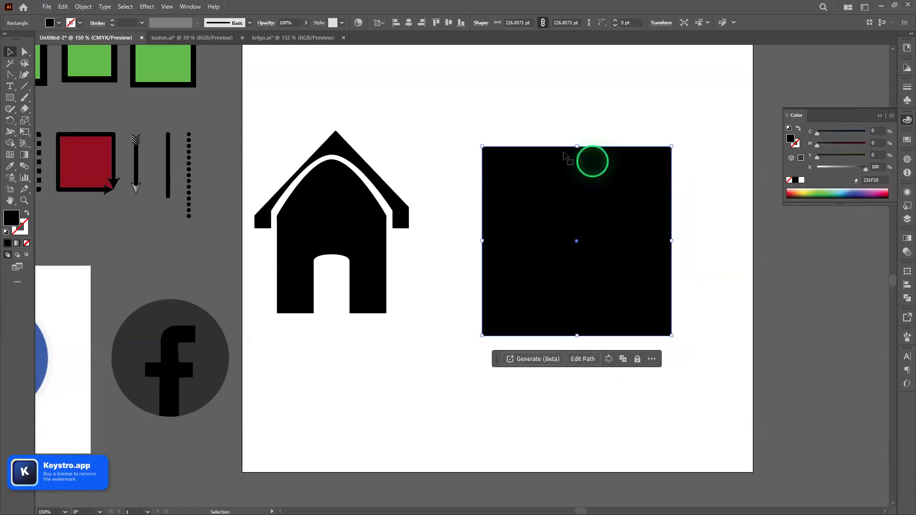
{"action": "left_click", "coordinate": [677, 144]}
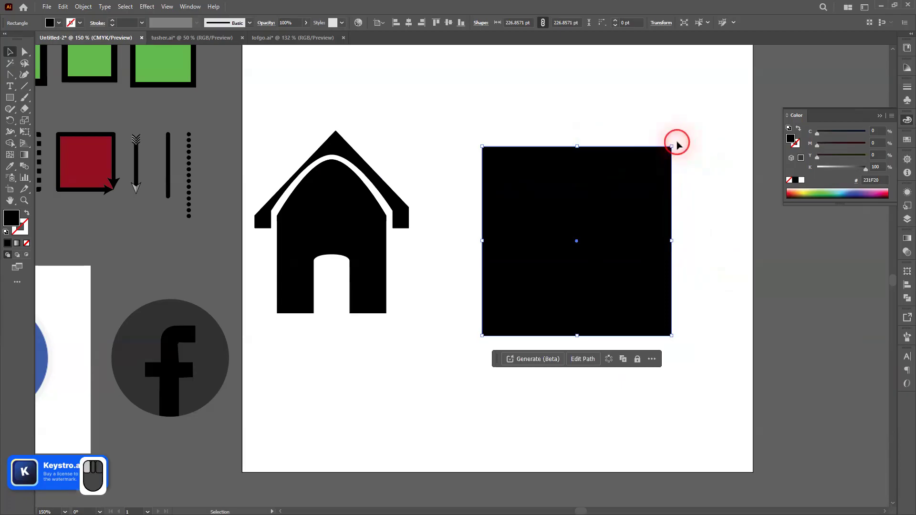
{"action": "left_click", "coordinate": [670, 147]}
{"action": "left_click_drag", "start_coordinate": [672, 143], "coordinate": [670, 234]}
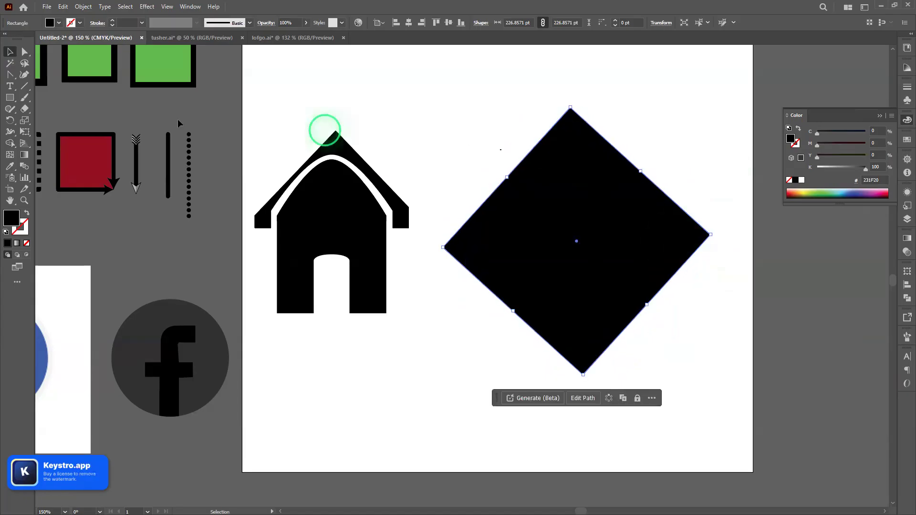
- Draw a horizontal line about 344 pt long across the diamond's middle and give it a black stroke
{"action": "left_click", "coordinate": [25, 86]}
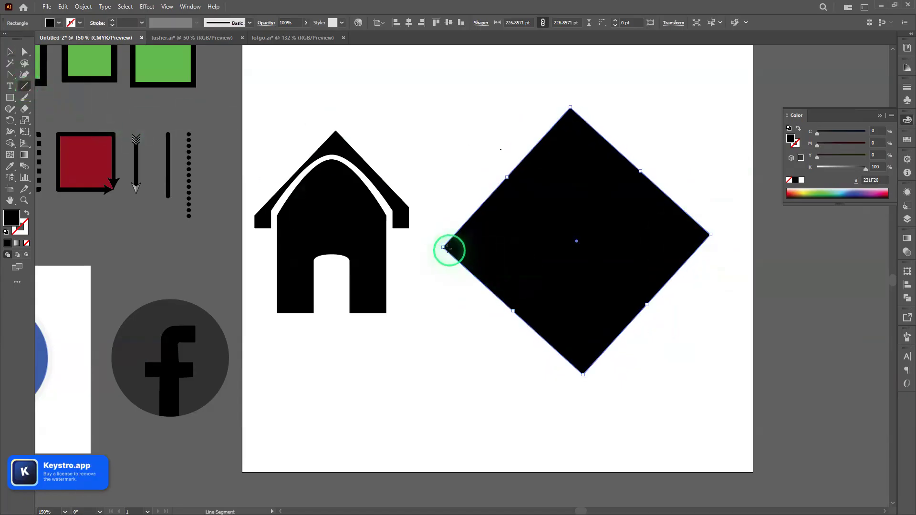
{"action": "left_click_drag", "start_coordinate": [434, 247], "coordinate": [722, 236]}
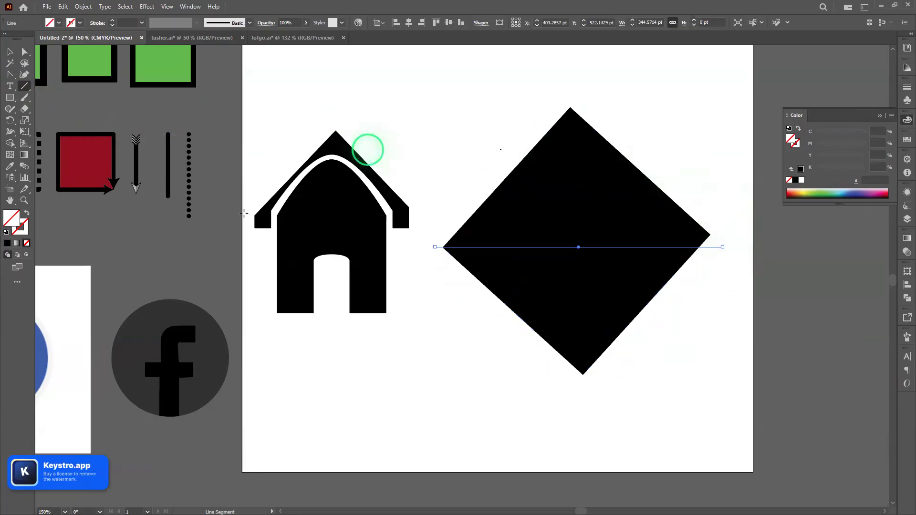
{"action": "key", "text": "v"}
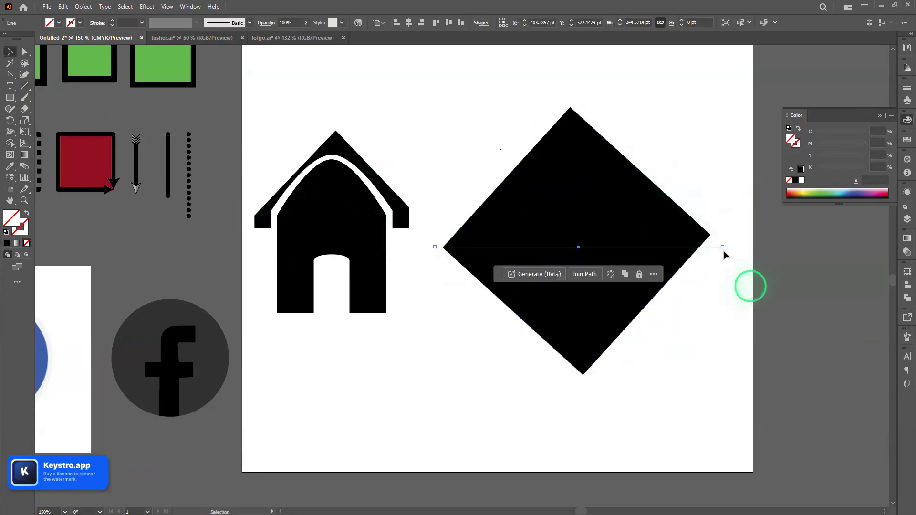
{"action": "left_click", "coordinate": [719, 233]}
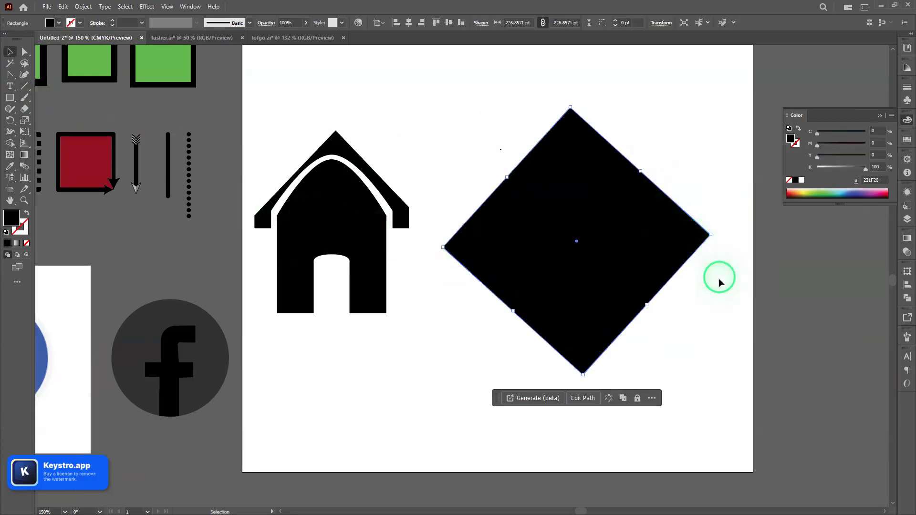
{"action": "left_click_drag", "start_coordinate": [719, 279], "coordinate": [716, 226]}
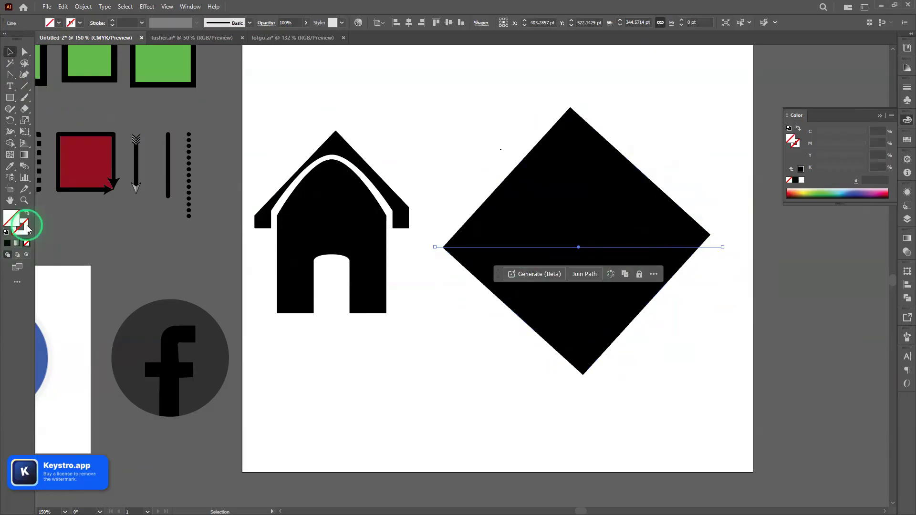
{"action": "left_click", "coordinate": [11, 243]}
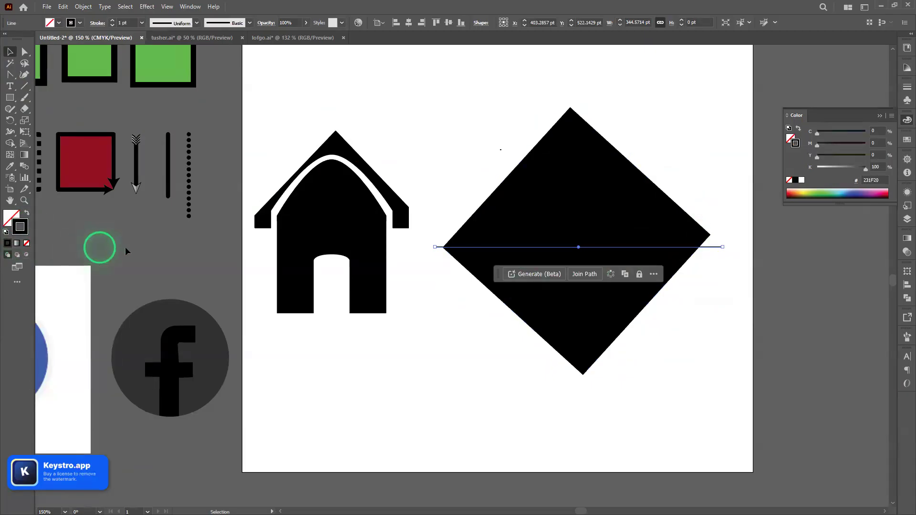
{"action": "left_click", "coordinate": [727, 327]}
- Correct the diamond's rotation so it stands straight and move it down until its side corners sit on the line
{"action": "left_click", "coordinate": [652, 210]}
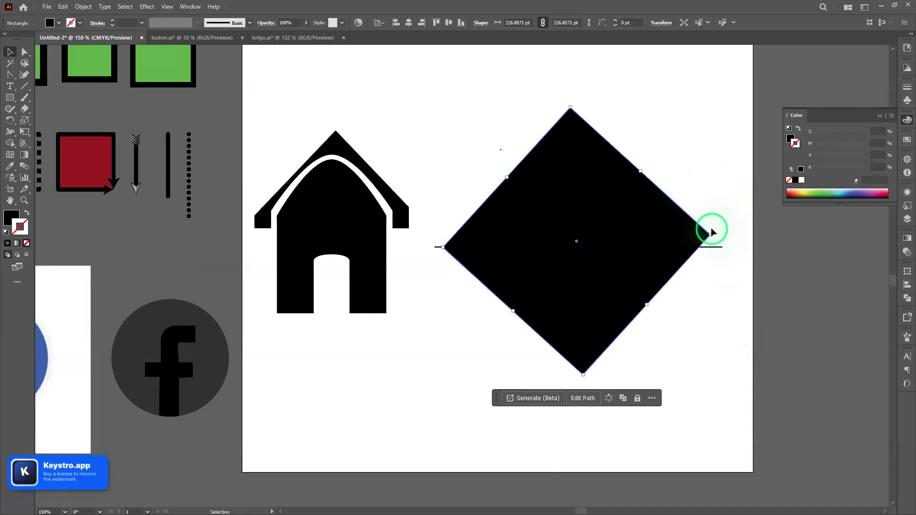
{"action": "left_click", "coordinate": [715, 231]}
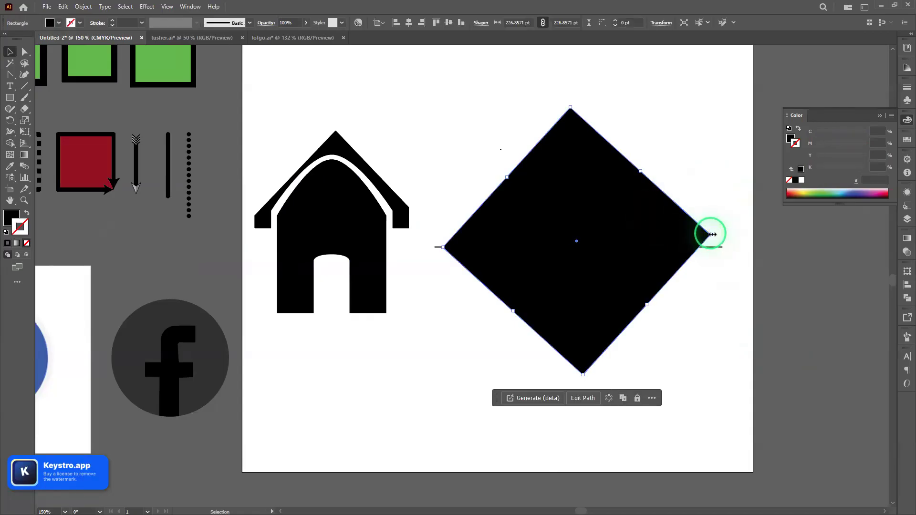
{"action": "left_click_drag", "start_coordinate": [713, 232], "coordinate": [712, 241]}
{"action": "left_click_drag", "start_coordinate": [577, 242], "coordinate": [576, 247]}
- Select the diamond and line together and remove the diamond's lower half and both protruding line ends with the Shape Builder tool
{"action": "left_click", "coordinate": [726, 348]}
{"action": "left_click_drag", "start_coordinate": [725, 347], "coordinate": [494, 158]}
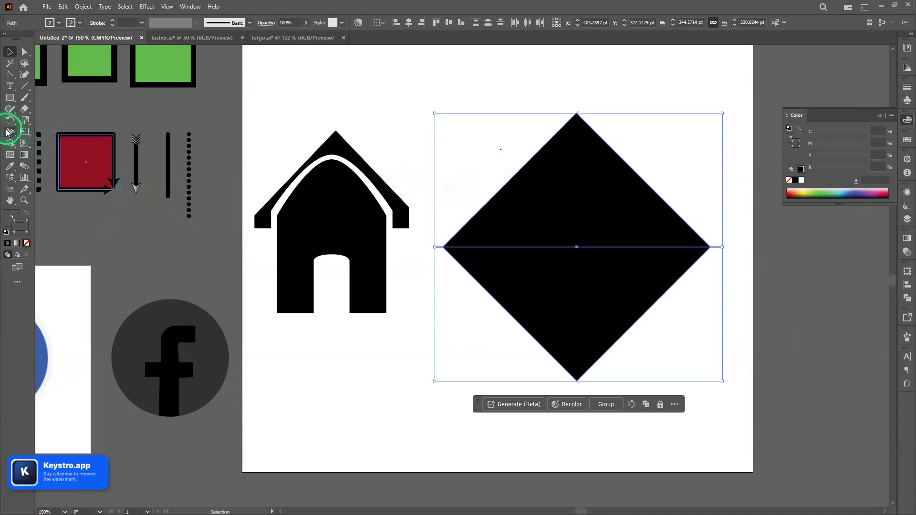
{"action": "left_click", "coordinate": [11, 143]}
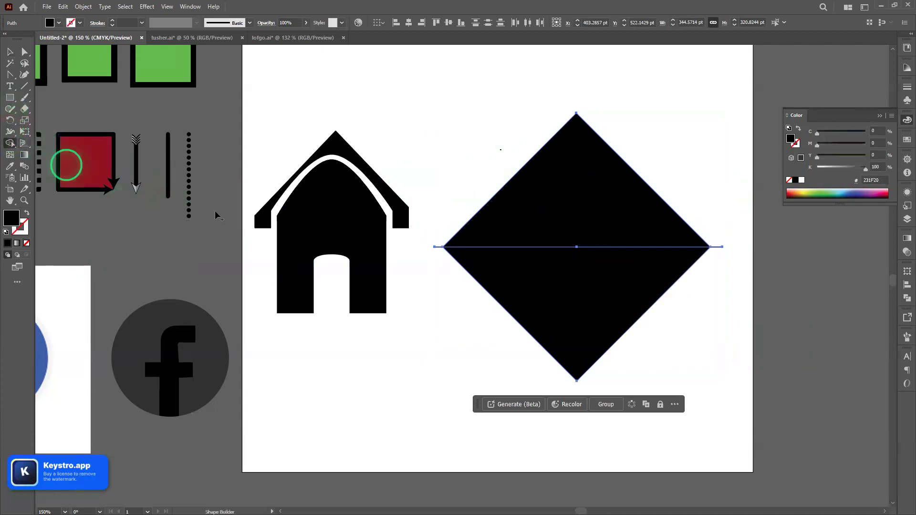
{"action": "left_click", "coordinate": [531, 301], "text": "alt"}
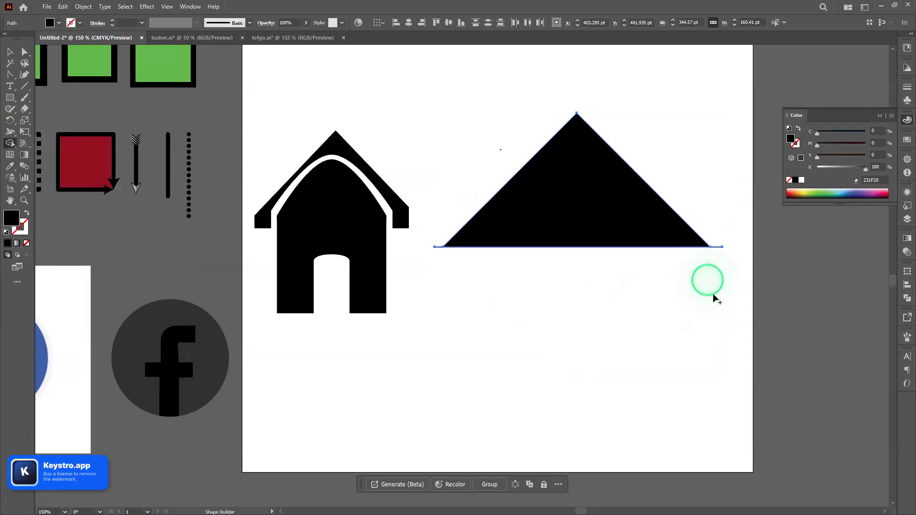
{"action": "left_click", "coordinate": [717, 246], "text": "alt"}
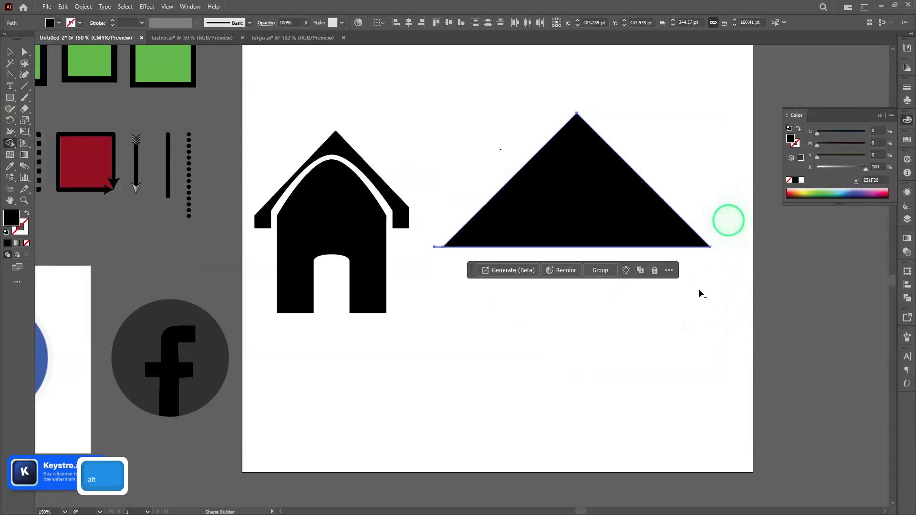
{"action": "left_click", "coordinate": [437, 246], "text": "alt"}
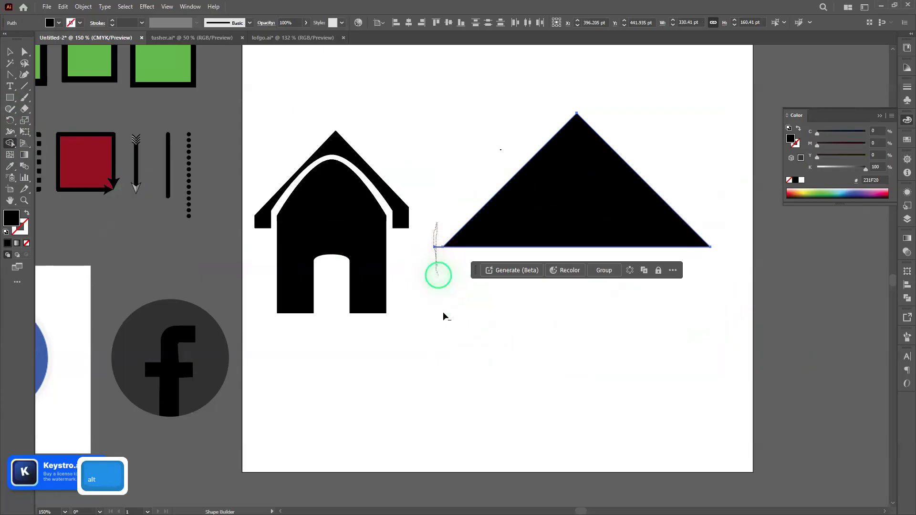
{"action": "left_click", "coordinate": [10, 51]}
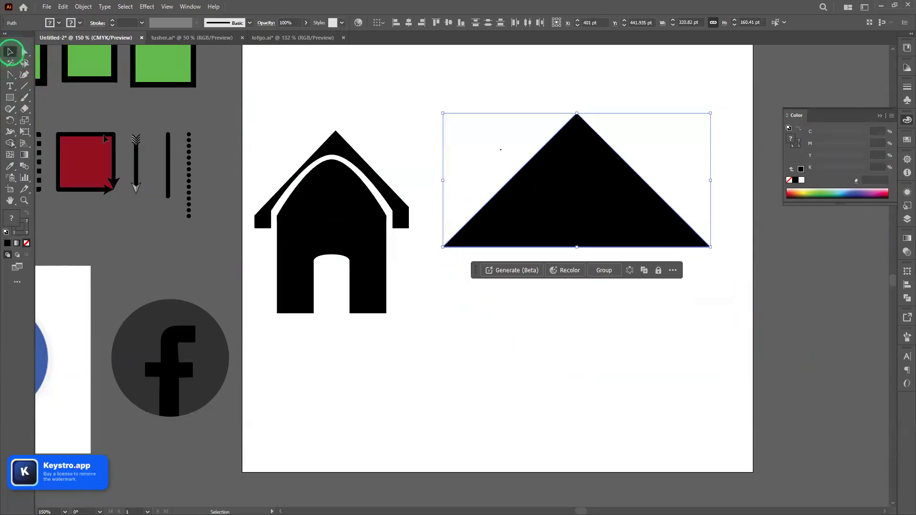
{"action": "left_click", "coordinate": [499, 319]}
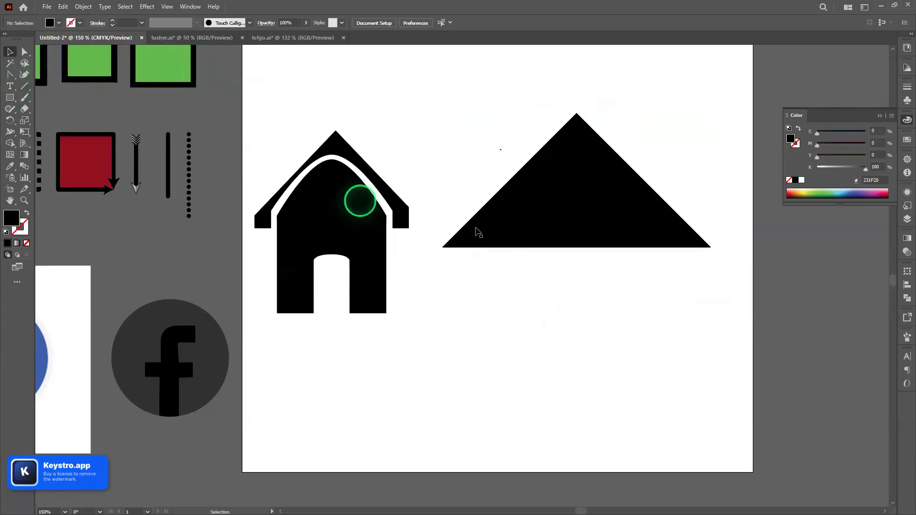
- Round the triangle's apex by pulling horizontal curve handles from its top anchor with the Anchor Point tool
{"action": "left_click_drag", "start_coordinate": [598, 246], "coordinate": [538, 251]}
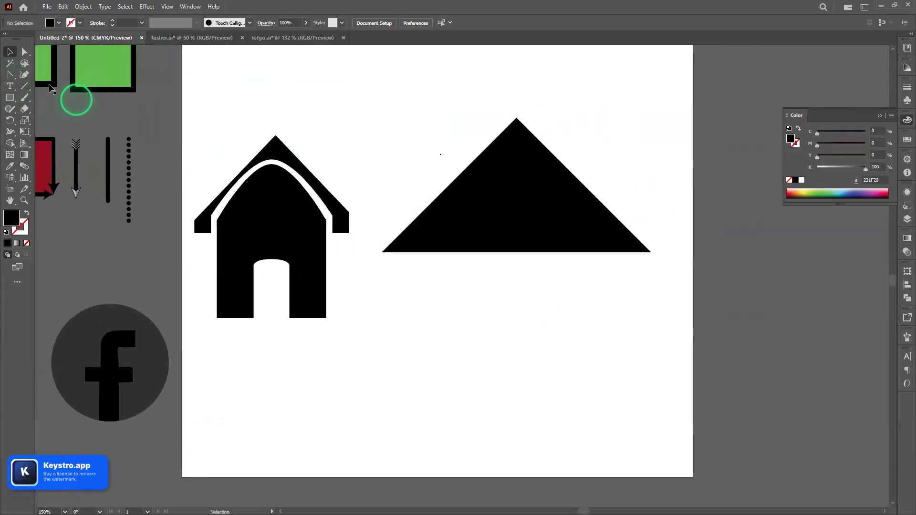
{"action": "left_click", "coordinate": [10, 77]}
{"action": "left_click", "coordinate": [516, 138]}
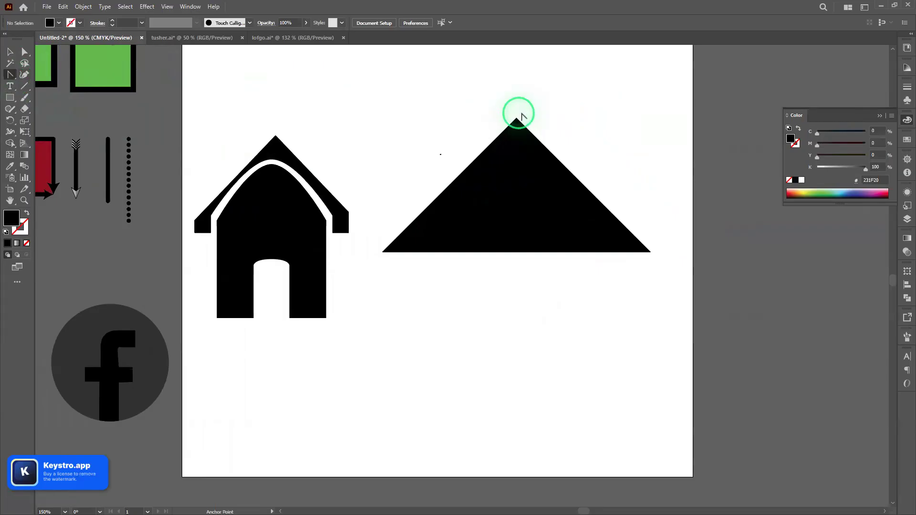
{"action": "left_click", "coordinate": [517, 120]}
{"action": "left_click_drag", "start_coordinate": [517, 119], "coordinate": [561, 130]}
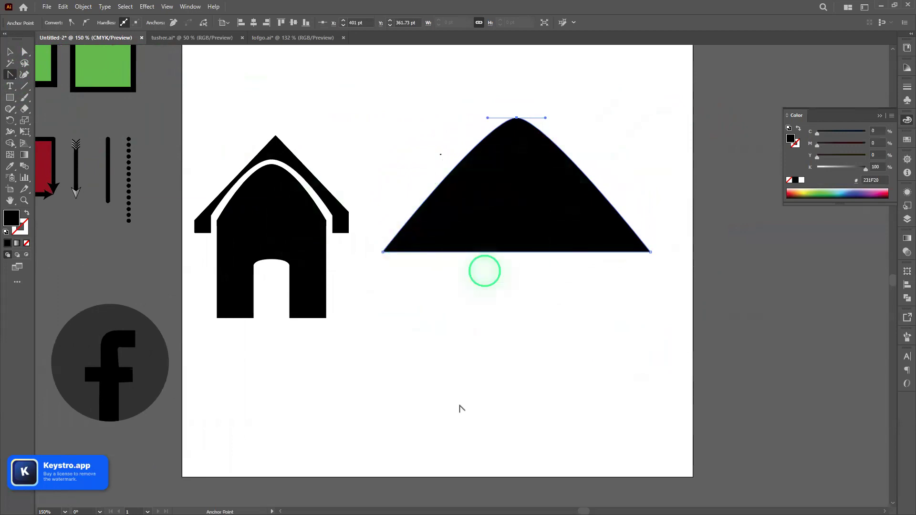
- Move the rounded triangle off the artboard to its right and delete the leftover stroked path
{"action": "scroll", "coordinate": [537, 302], "scroll_direction": "down", "scroll_amount": 1, "text": "alt"}
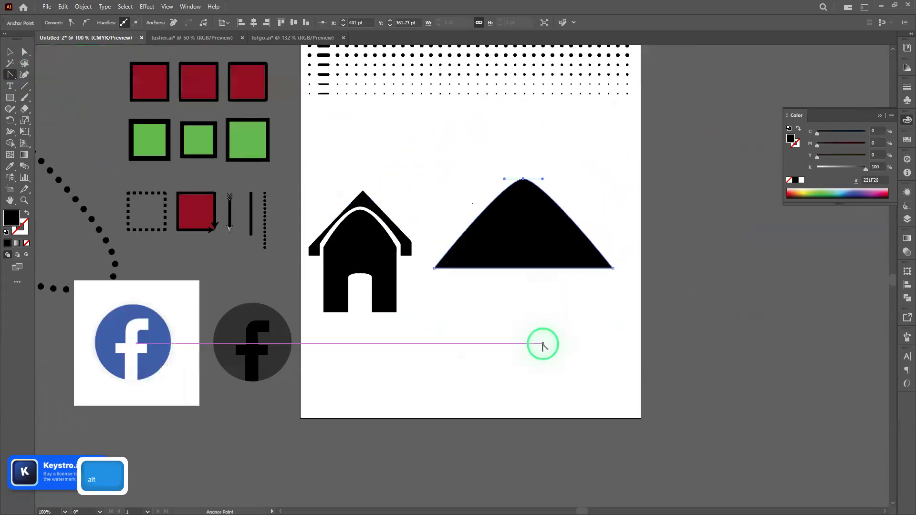
{"action": "key", "text": "alt+v"}
{"action": "left_click", "coordinate": [542, 345]}
{"action": "left_click", "coordinate": [528, 236]}
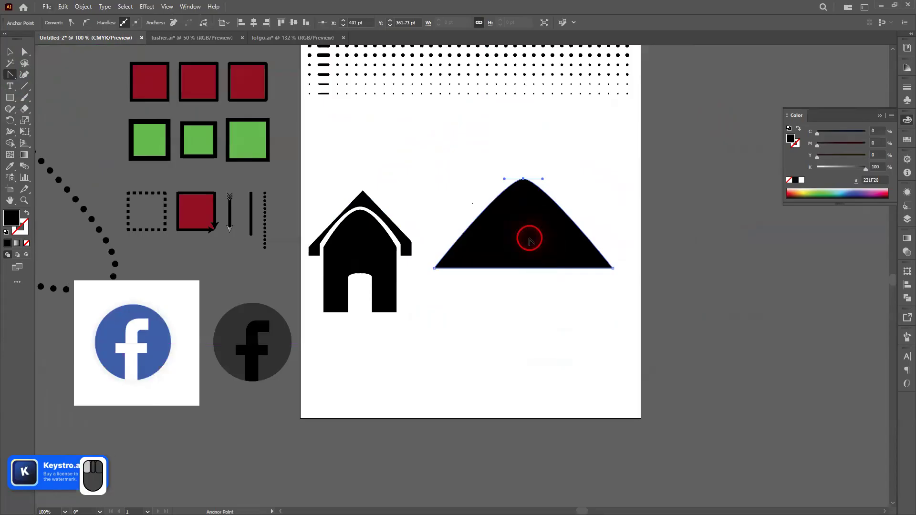
{"action": "key", "text": "b"}
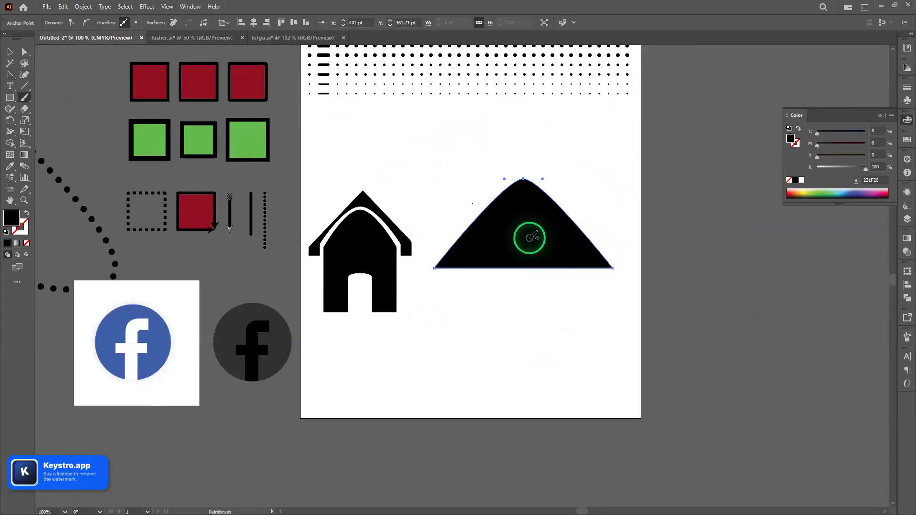
{"action": "key", "text": "v"}
{"action": "left_click_drag", "start_coordinate": [533, 246], "coordinate": [743, 246]}
{"action": "left_click_drag", "start_coordinate": [494, 209], "coordinate": [494, 209]}
{"action": "key", "text": "Delete"}
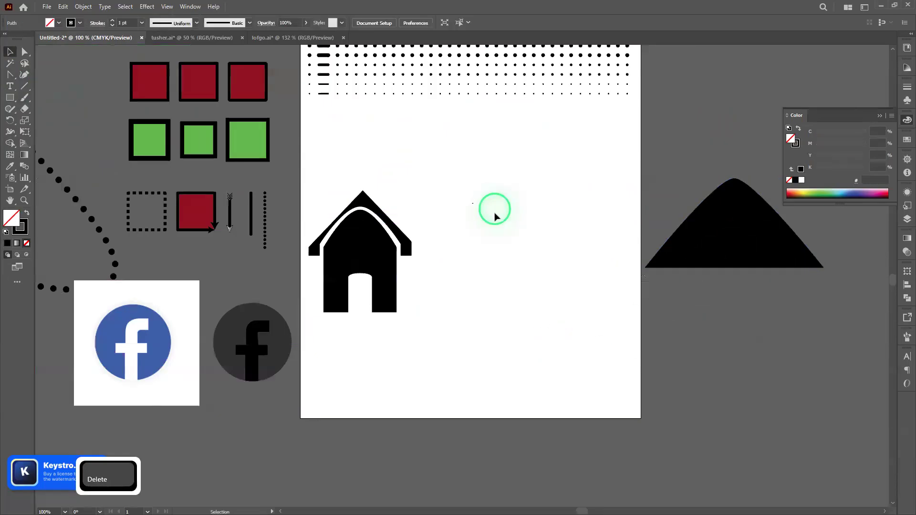
- Move the rounded triangle over the halftone dot pattern at the top of the artboard
{"action": "left_click_drag", "start_coordinate": [721, 234], "coordinate": [469, 99]}
{"action": "scroll", "coordinate": [570, 296], "scroll_direction": "up", "scroll_amount": 5}
{"action": "left_click_drag", "start_coordinate": [486, 248], "coordinate": [481, 213]}
- Select the halftone dot lines with the rounded triangle and cut the triangle's area out of them using the Shape Builder tool
{"action": "left_click_drag", "start_coordinate": [632, 323], "coordinate": [342, 125]}
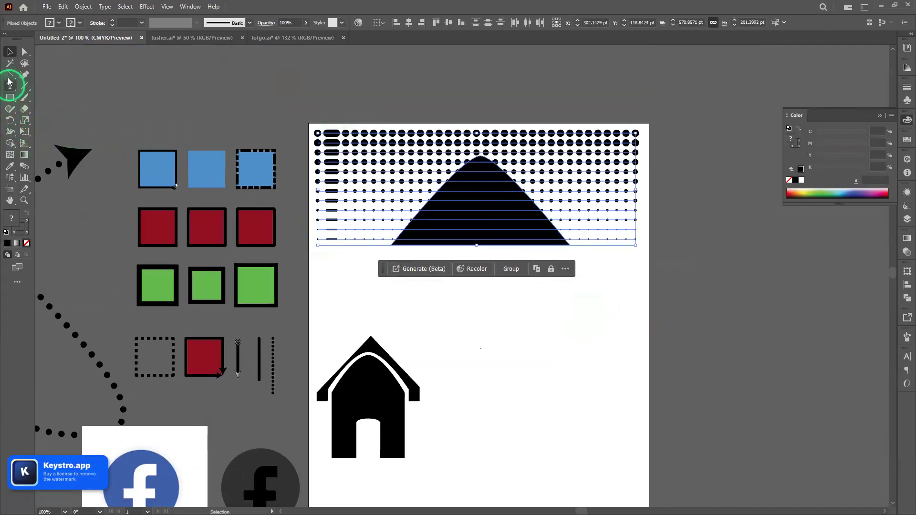
{"action": "left_click", "coordinate": [10, 143]}
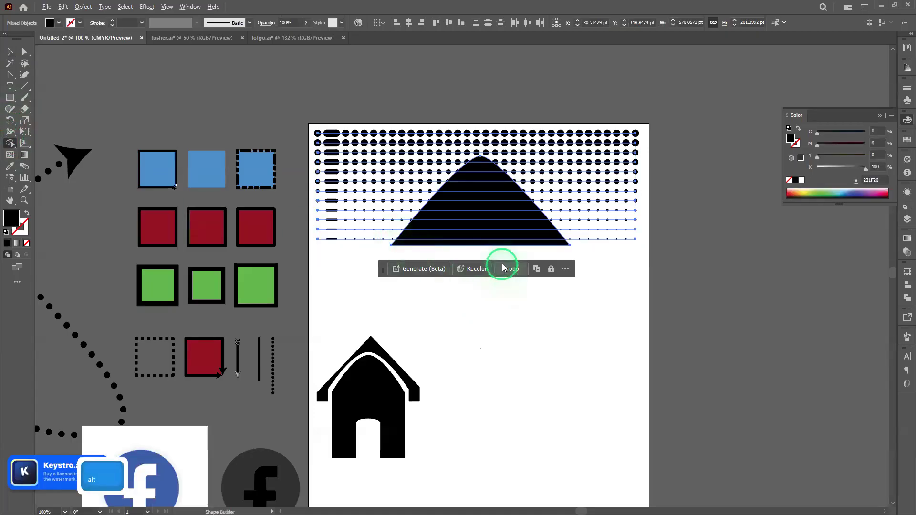
{"action": "scroll", "coordinate": [499, 266], "scroll_direction": "up", "scroll_amount": 2}
{"action": "scroll", "coordinate": [511, 267], "scroll_direction": "up", "scroll_amount": 2}
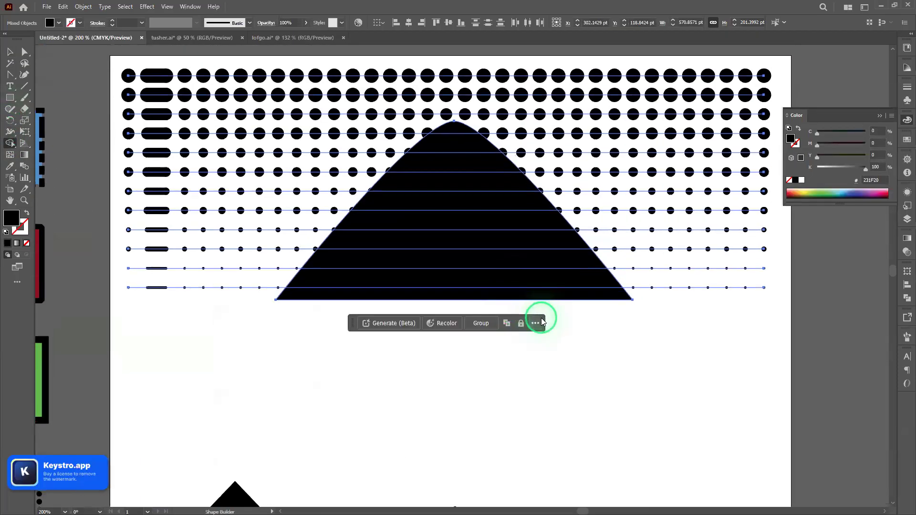
{"action": "mouse_move", "coordinate": [638, 322]}
{"action": "left_mouse_down"}
{"action": "mouse_move", "coordinate": [492, 205]}
{"action": "mouse_move", "coordinate": [444, 155]}
{"action": "mouse_move", "coordinate": [451, 131]}
{"action": "left_mouse_up"}
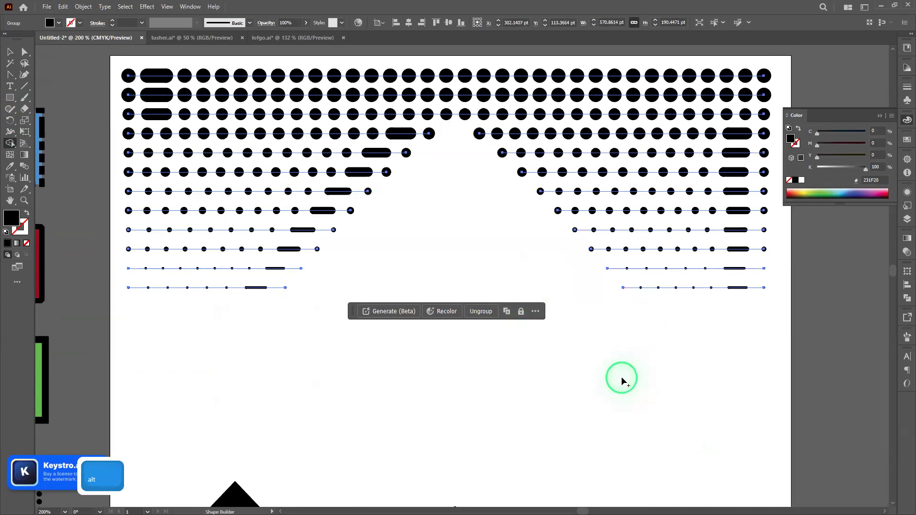
- Undo the Shape Builder cut of the halftone dots and the triangle's last repositioning
{"action": "scroll", "coordinate": [621, 380], "scroll_direction": "down", "scroll_amount": 2}
{"action": "scroll", "coordinate": [633, 407], "scroll_direction": "down", "scroll_amount": 3}
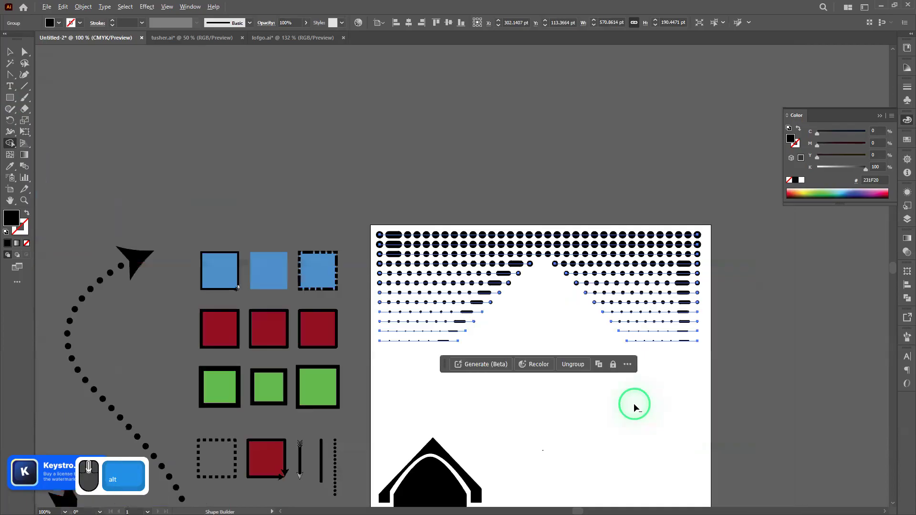
{"action": "left_click_drag", "start_coordinate": [632, 383], "coordinate": [538, 291]}
{"action": "key", "text": "ctrl+z"}
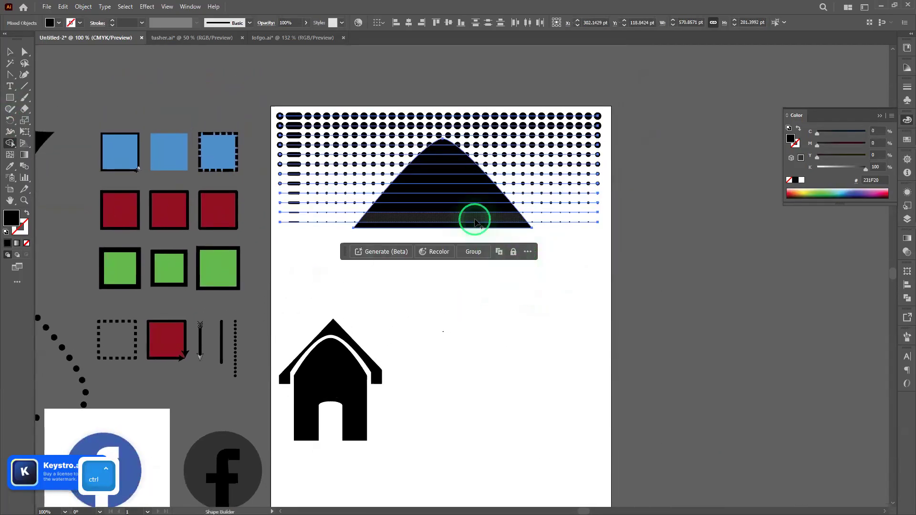
{"action": "key", "text": "ctrl+z"}
- Move the rounded triangle away from the halftone pattern to the artboard's right edge
{"action": "left_click", "coordinate": [476, 257]}
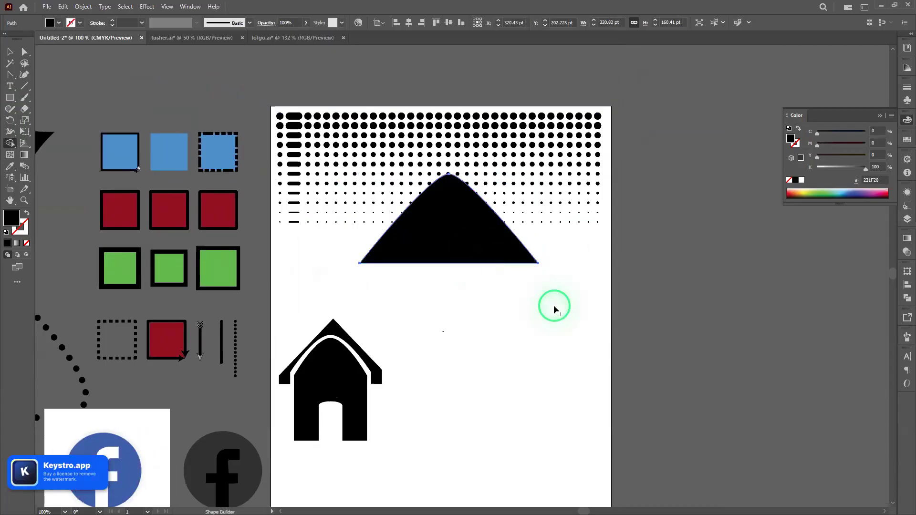
{"action": "key", "text": "v"}
{"action": "left_click_drag", "start_coordinate": [468, 242], "coordinate": [693, 313]}
- Move the semi-transparent circle together with its black f letter onto the halftone dot pattern at the top of the artboard
{"action": "left_click_drag", "start_coordinate": [216, 444], "coordinate": [434, 291]}
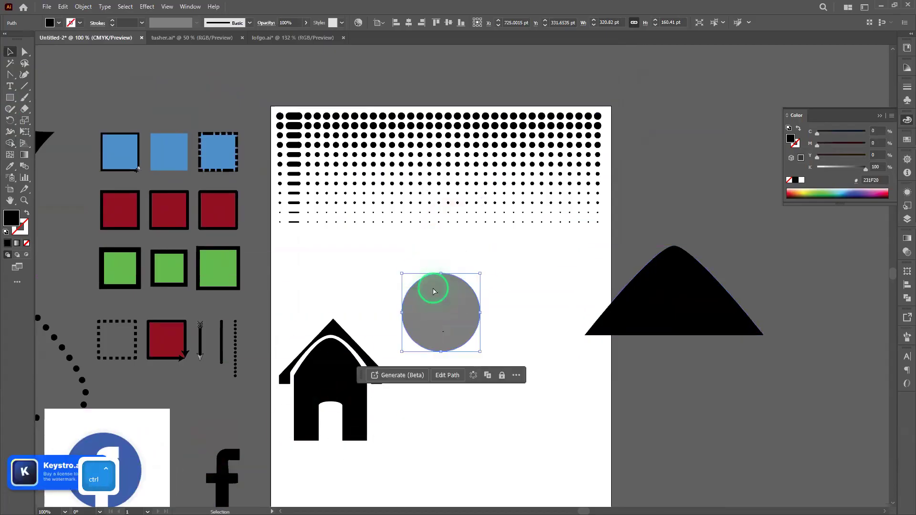
{"action": "key", "text": "ctrl+z"}
{"action": "scroll", "coordinate": [286, 410], "scroll_direction": "down", "scroll_amount": 3}
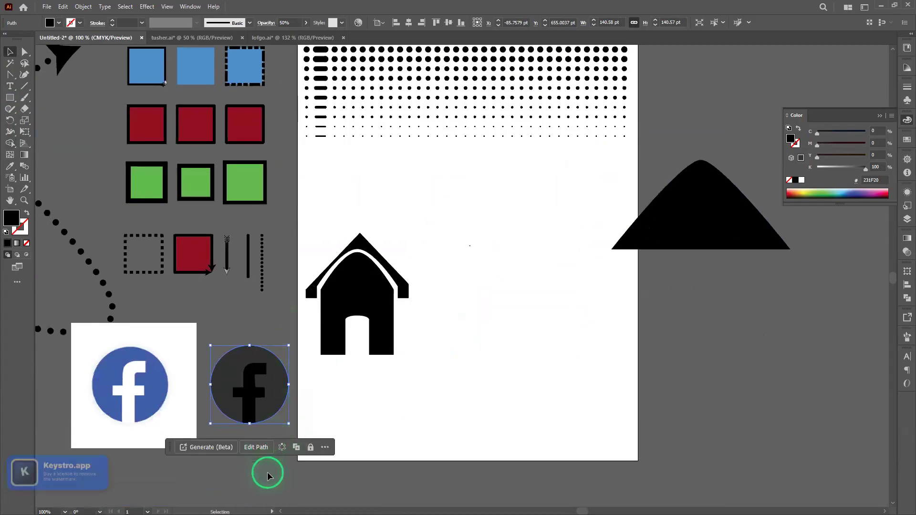
{"action": "left_click", "coordinate": [241, 377]}
{"action": "left_click_drag", "start_coordinate": [248, 397], "coordinate": [517, 304]}
{"action": "left_click_drag", "start_coordinate": [520, 258], "coordinate": [460, 98]}
{"action": "scroll", "coordinate": [496, 252], "scroll_direction": "up", "scroll_amount": 5}
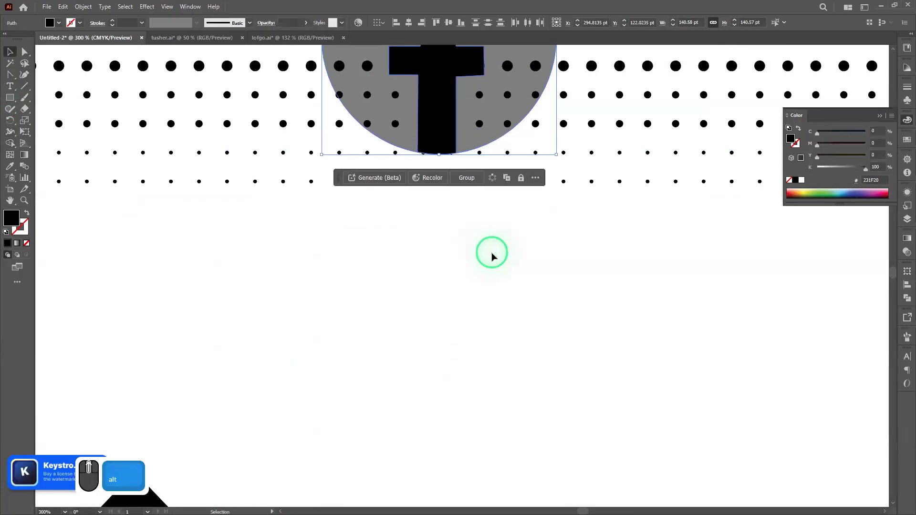
{"action": "scroll", "coordinate": [493, 260], "scroll_direction": "up", "scroll_amount": 2}
- Select the halftone dot lines with the circle and f, and cut the f shape out of them using the Shape Builder tool
{"action": "left_click_drag", "start_coordinate": [566, 342], "coordinate": [415, 205]}
{"action": "scroll", "coordinate": [415, 190], "scroll_direction": "up", "scroll_amount": 5}
{"action": "scroll", "coordinate": [449, 235], "scroll_direction": "down", "scroll_amount": 2}
{"action": "scroll", "coordinate": [471, 279], "scroll_direction": "up", "scroll_amount": 2}
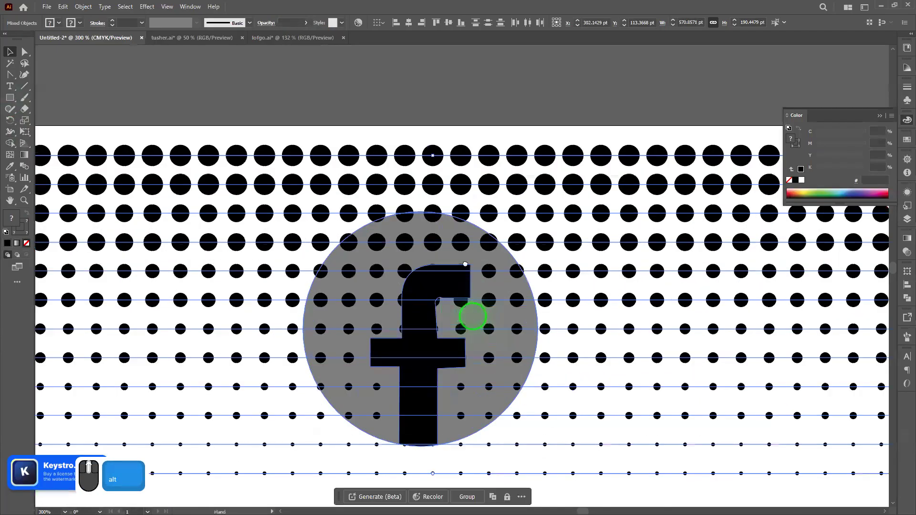
{"action": "scroll", "coordinate": [285, 229], "scroll_direction": "down", "scroll_amount": 2}
{"action": "key", "text": "shift+m"}
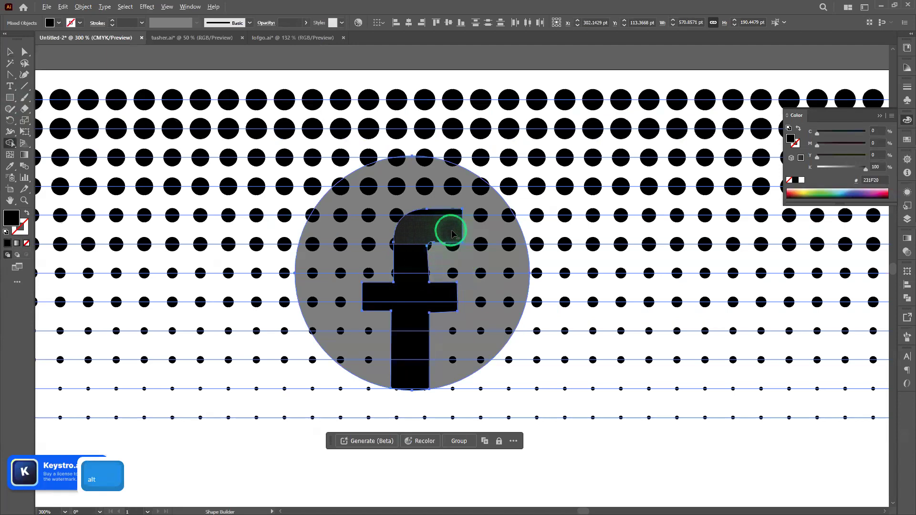
{"action": "left_click_drag", "start_coordinate": [449, 228], "coordinate": [421, 228]}
{"action": "left_click_drag", "start_coordinate": [403, 272], "coordinate": [405, 337]}
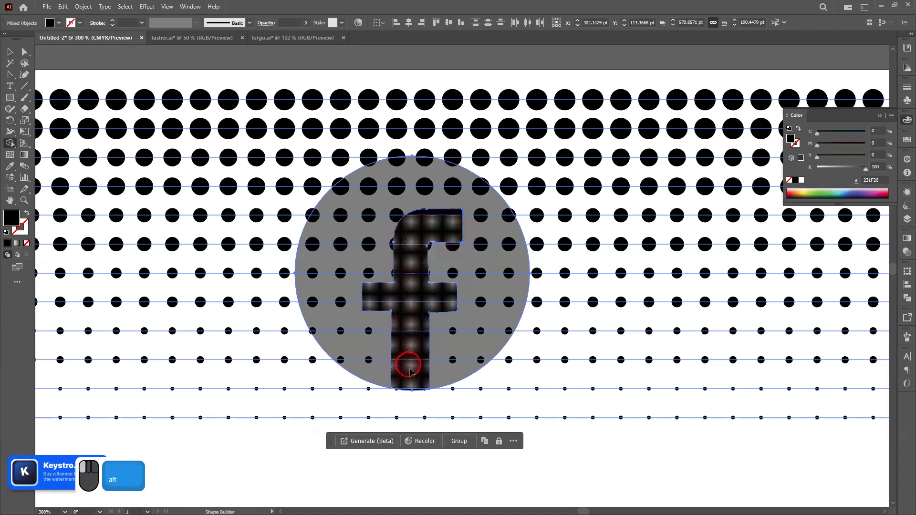
{"action": "left_click_drag", "start_coordinate": [414, 392], "coordinate": [420, 394]}
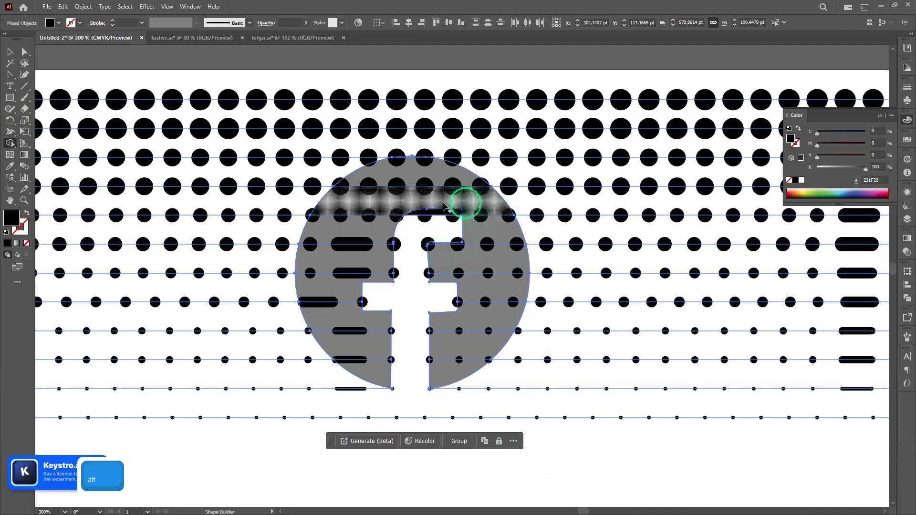
{"action": "mouse_move", "coordinate": [424, 228]}
{"action": "left_mouse_down"}
{"action": "mouse_move", "coordinate": [429, 214]}
{"action": "mouse_move", "coordinate": [448, 213]}
{"action": "left_mouse_up"}
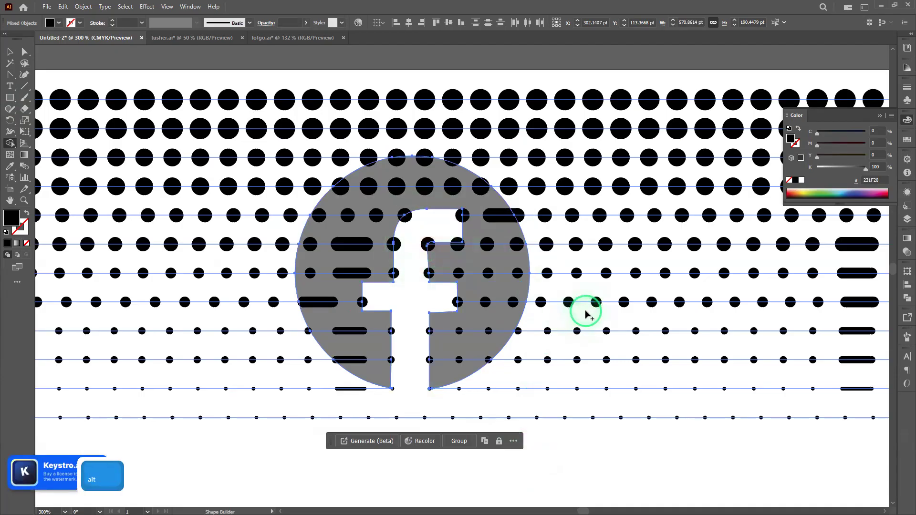
{"action": "left_click", "coordinate": [411, 218], "text": "alt"}
{"action": "left_click", "coordinate": [466, 221], "text": "alt"}
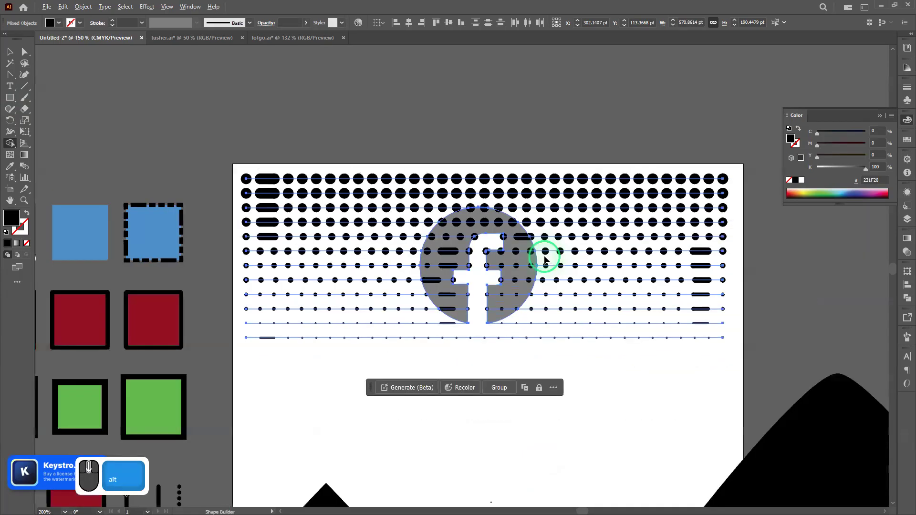
- Remove the halftone dot lines outside the circle with the Shape Builder tool and deselect the artwork
{"action": "scroll", "coordinate": [545, 259], "scroll_direction": "down", "scroll_amount": 2}
{"action": "mouse_move", "coordinate": [587, 333]}
{"action": "left_mouse_down"}
{"action": "mouse_move", "coordinate": [564, 237]}
{"action": "mouse_move", "coordinate": [510, 161]}
{"action": "mouse_move", "coordinate": [399, 205]}
{"action": "mouse_move", "coordinate": [370, 344]}
{"action": "left_mouse_up"}
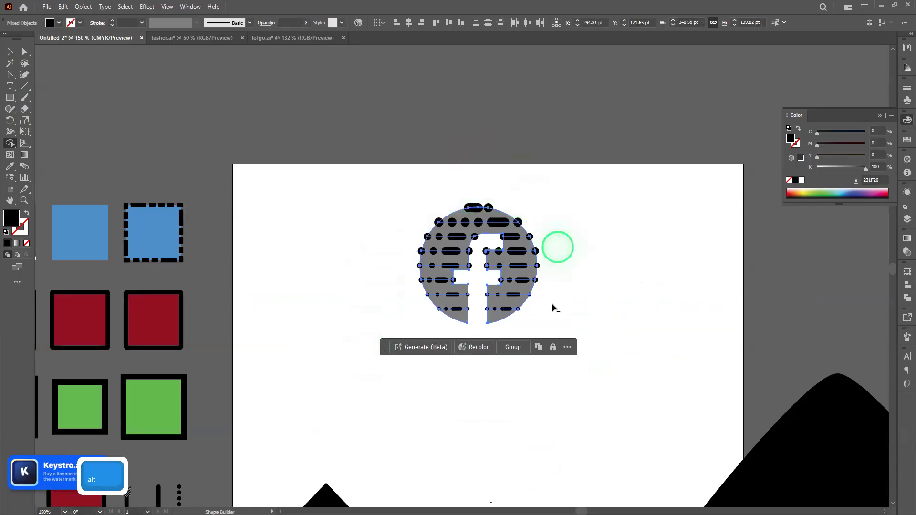
{"action": "left_click", "coordinate": [10, 51]}
{"action": "left_click", "coordinate": [360, 130]}
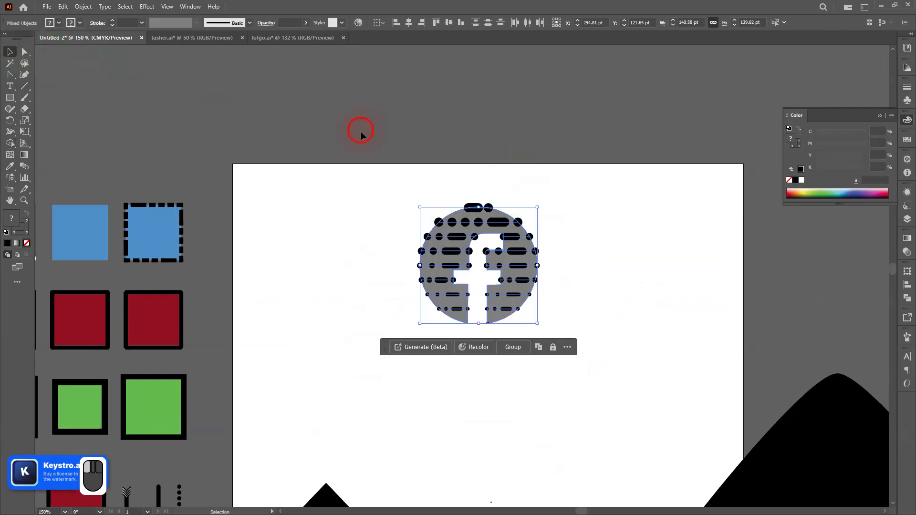
- Move the cut circle off the halftone dots to reveal the dotted logo, and undo the move
{"action": "left_click", "coordinate": [457, 237]}
{"action": "left_click_drag", "start_coordinate": [457, 236], "coordinate": [617, 239]}
{"action": "left_click", "coordinate": [552, 392]}
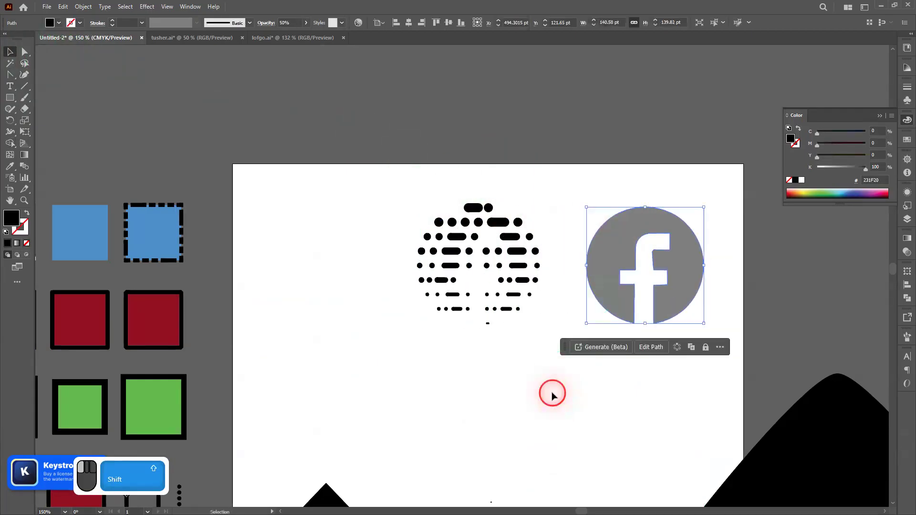
{"action": "key", "text": "ctrl+z"}
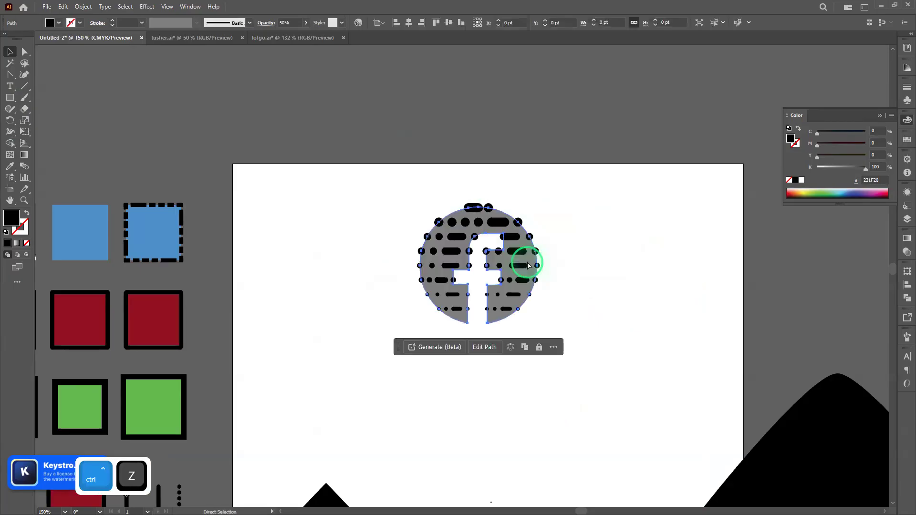
{"action": "left_click", "coordinate": [567, 184]}
{"action": "scroll", "coordinate": [577, 275], "scroll_direction": "up", "scroll_amount": 2}
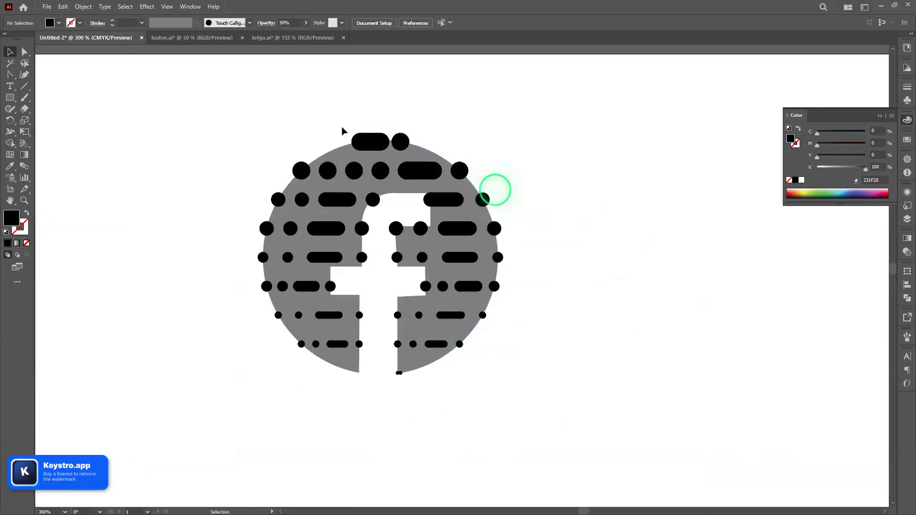
{"action": "scroll", "coordinate": [615, 207], "scroll_direction": "down", "scroll_amount": 4}
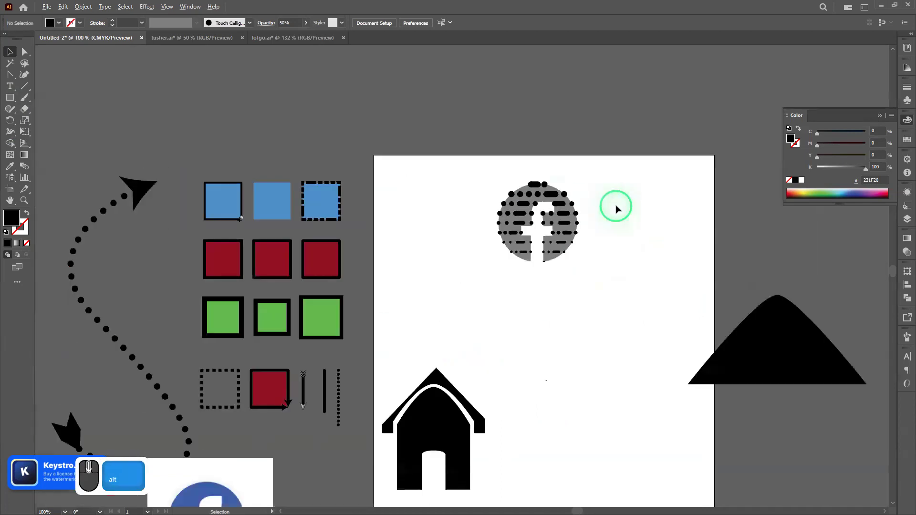
{"action": "left_click_drag", "start_coordinate": [618, 270], "coordinate": [576, 224]}
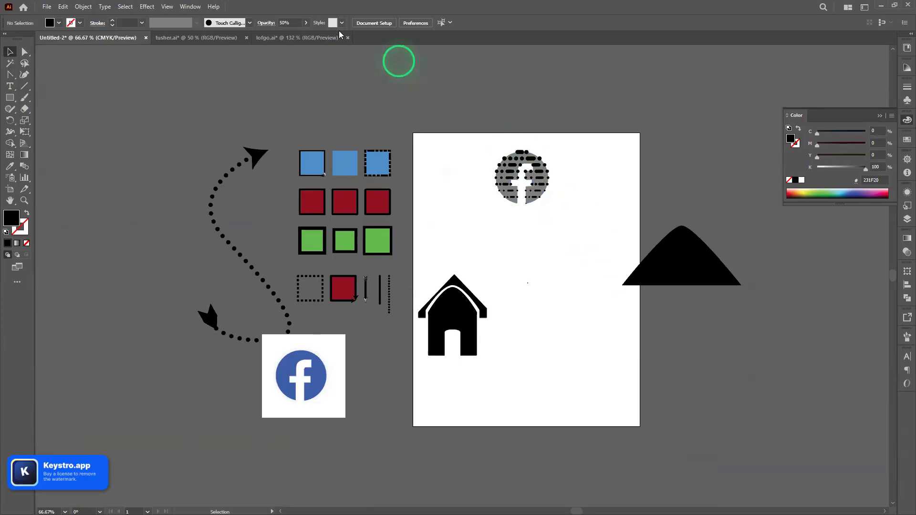
- Switch to the open portfolio poster document and examine its character illustration and extruded PORTFOLIO lettering up close
{"action": "left_click", "coordinate": [174, 39]}
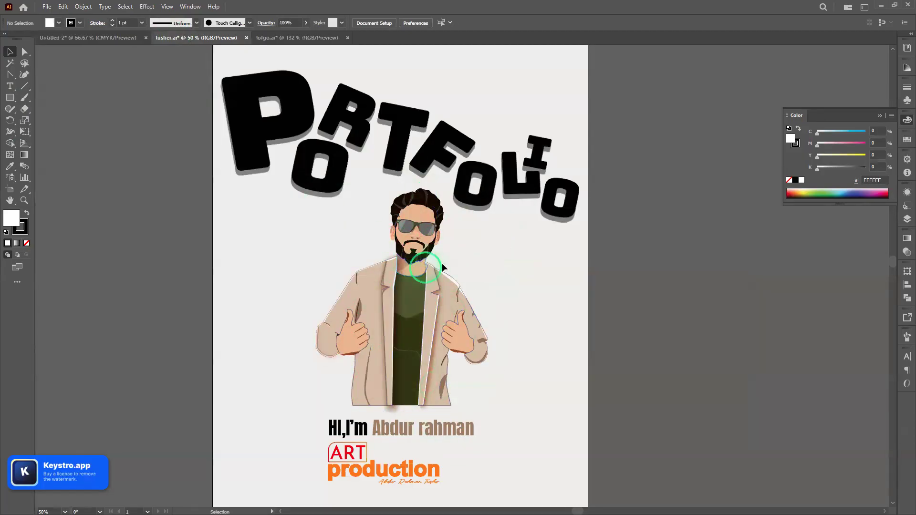
{"action": "scroll", "coordinate": [455, 266], "scroll_direction": "up", "scroll_amount": 2}
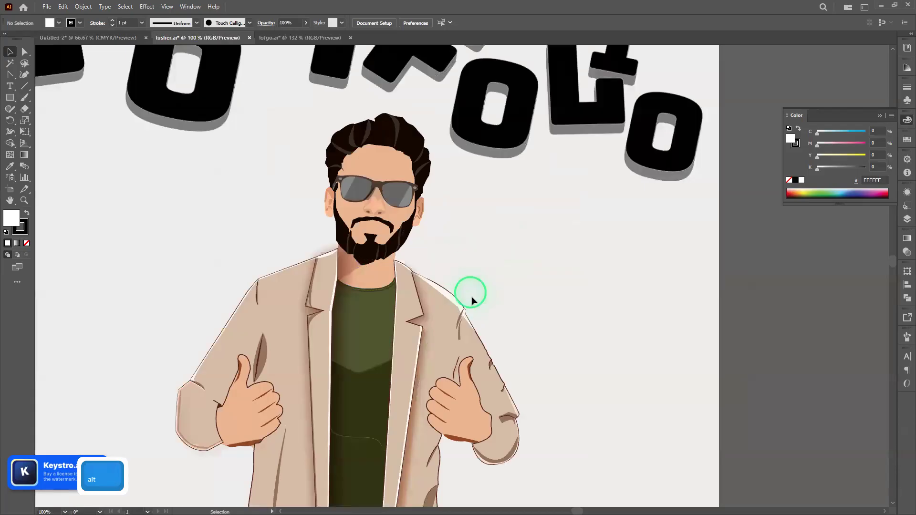
{"action": "scroll", "coordinate": [493, 276], "scroll_direction": "up", "scroll_amount": 5}
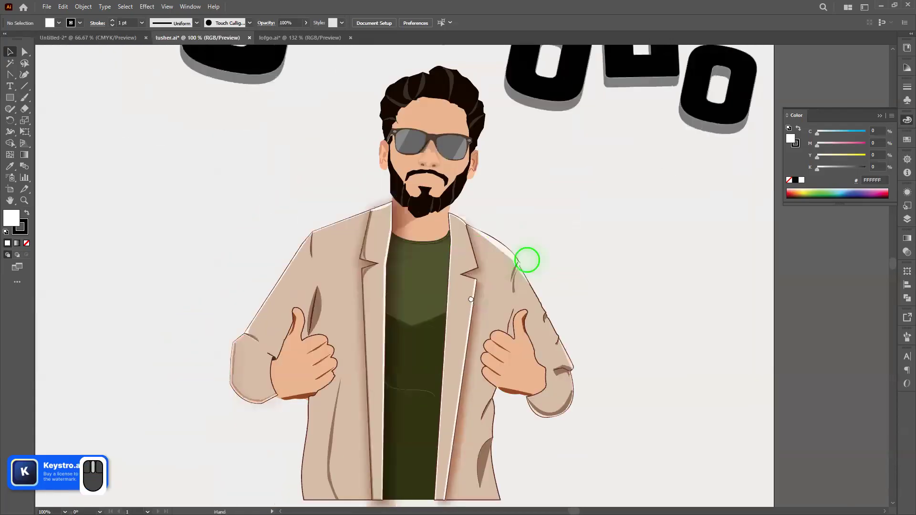
{"action": "scroll", "coordinate": [472, 363], "scroll_direction": "up", "scroll_amount": 6}
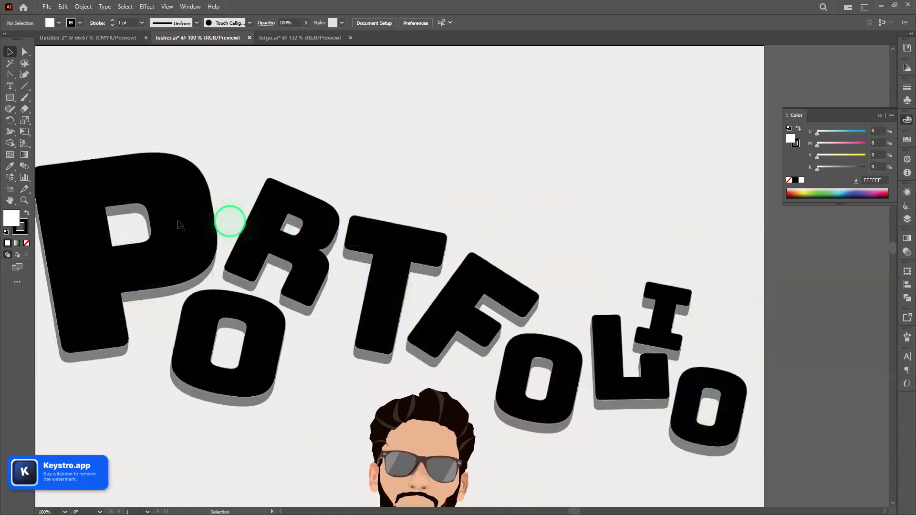
{"action": "scroll", "coordinate": [398, 112], "scroll_direction": "down", "scroll_amount": 1, "text": "alt"}
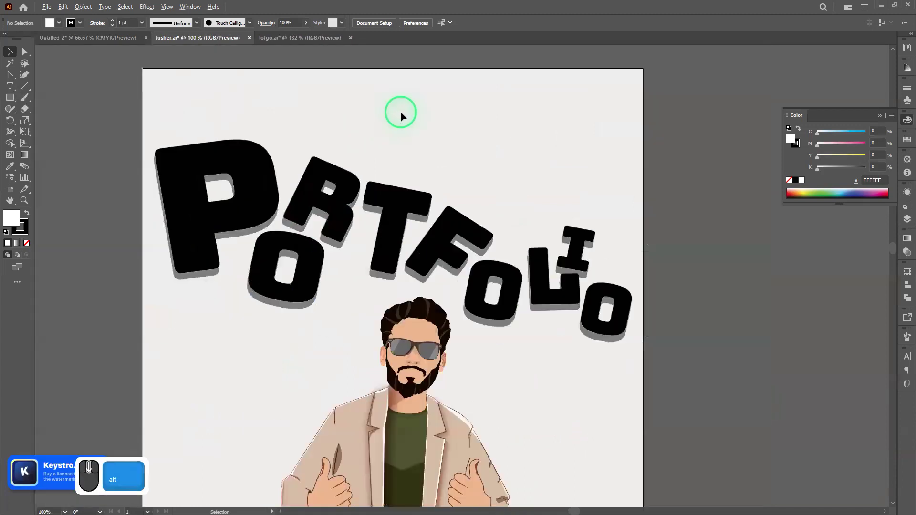
{"action": "scroll", "coordinate": [512, 219], "scroll_direction": "up", "scroll_amount": 1}
{"action": "scroll", "coordinate": [512, 248], "scroll_direction": "up", "scroll_amount": 2, "text": "alt"}
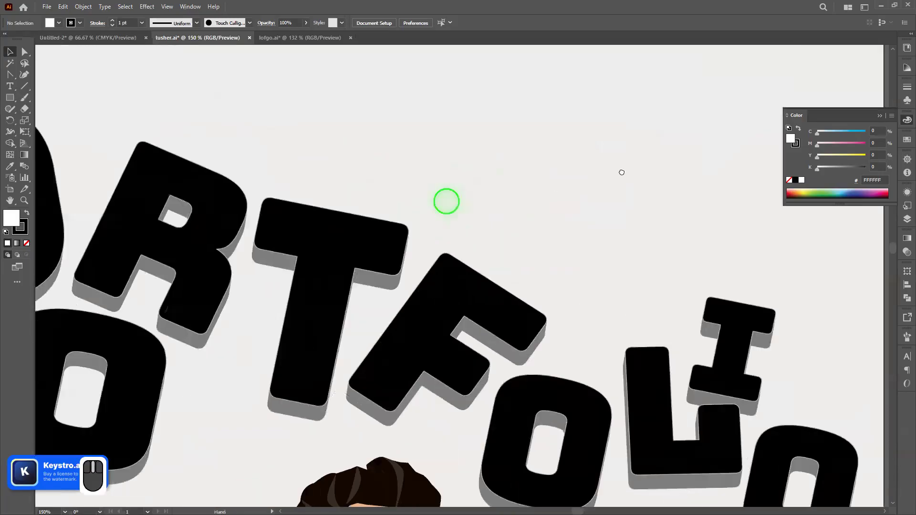
{"action": "left_click_drag", "start_coordinate": [446, 201], "coordinate": [654, 164]}
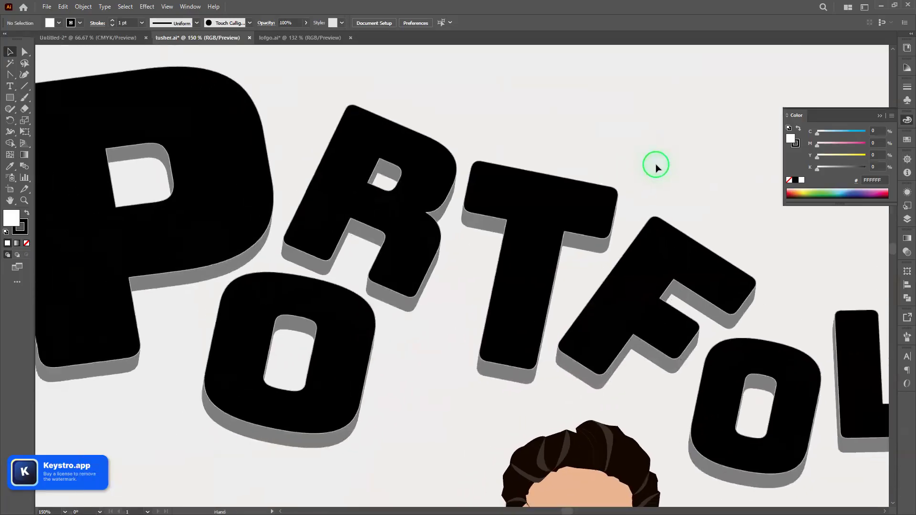
{"action": "left_click_drag", "start_coordinate": [456, 110], "coordinate": [539, 135]}
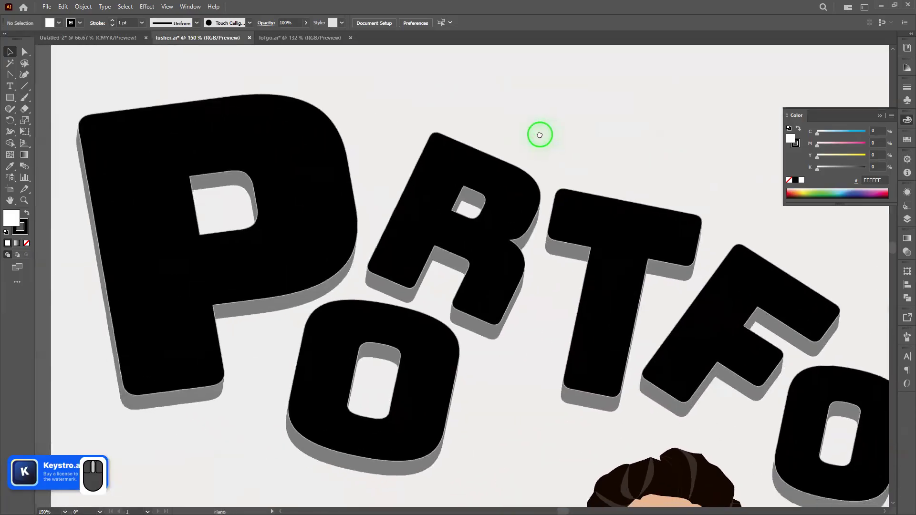